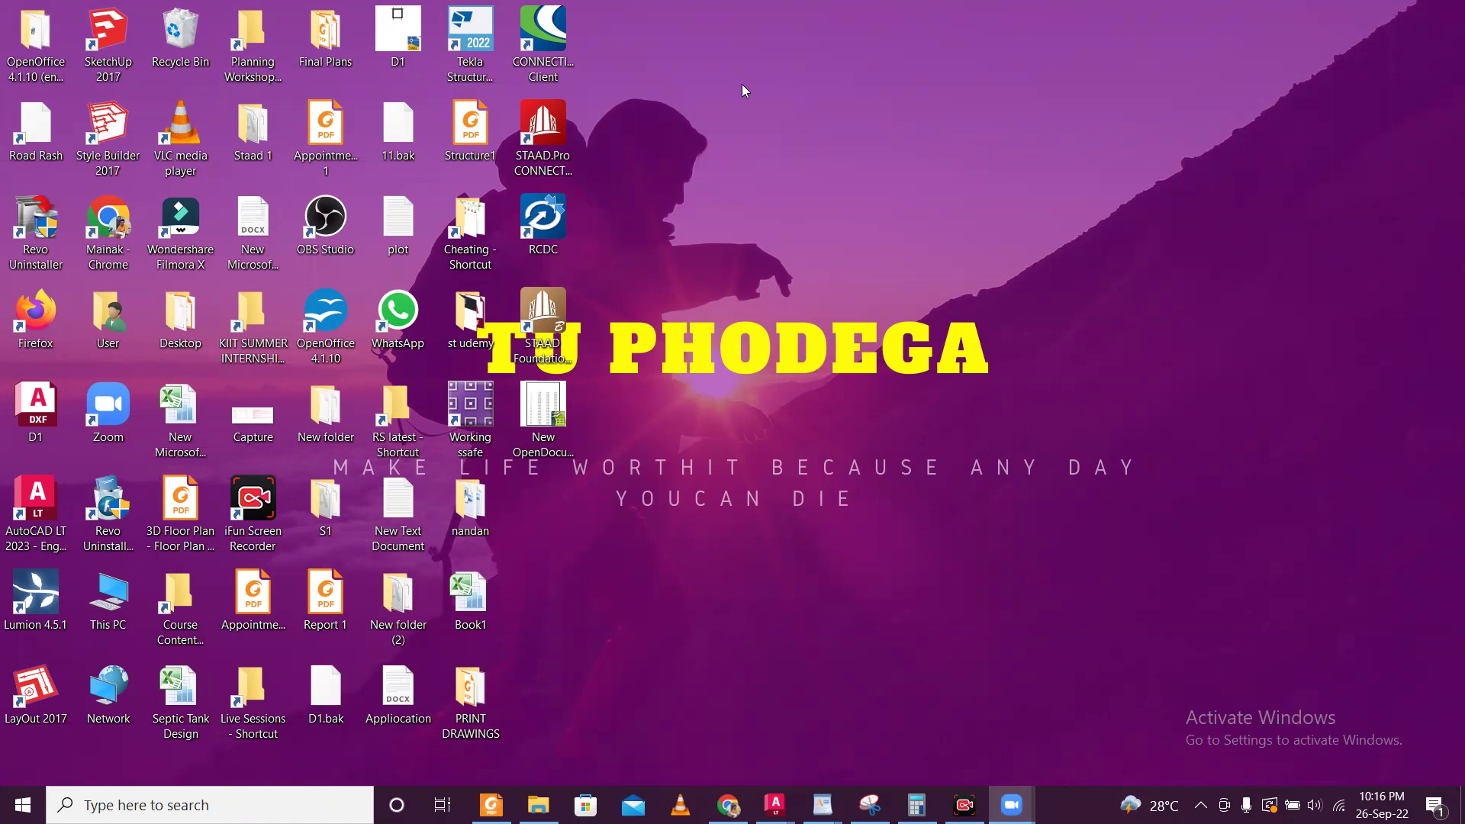
drag(641, 127, 783, 366)
right_click(783, 366)
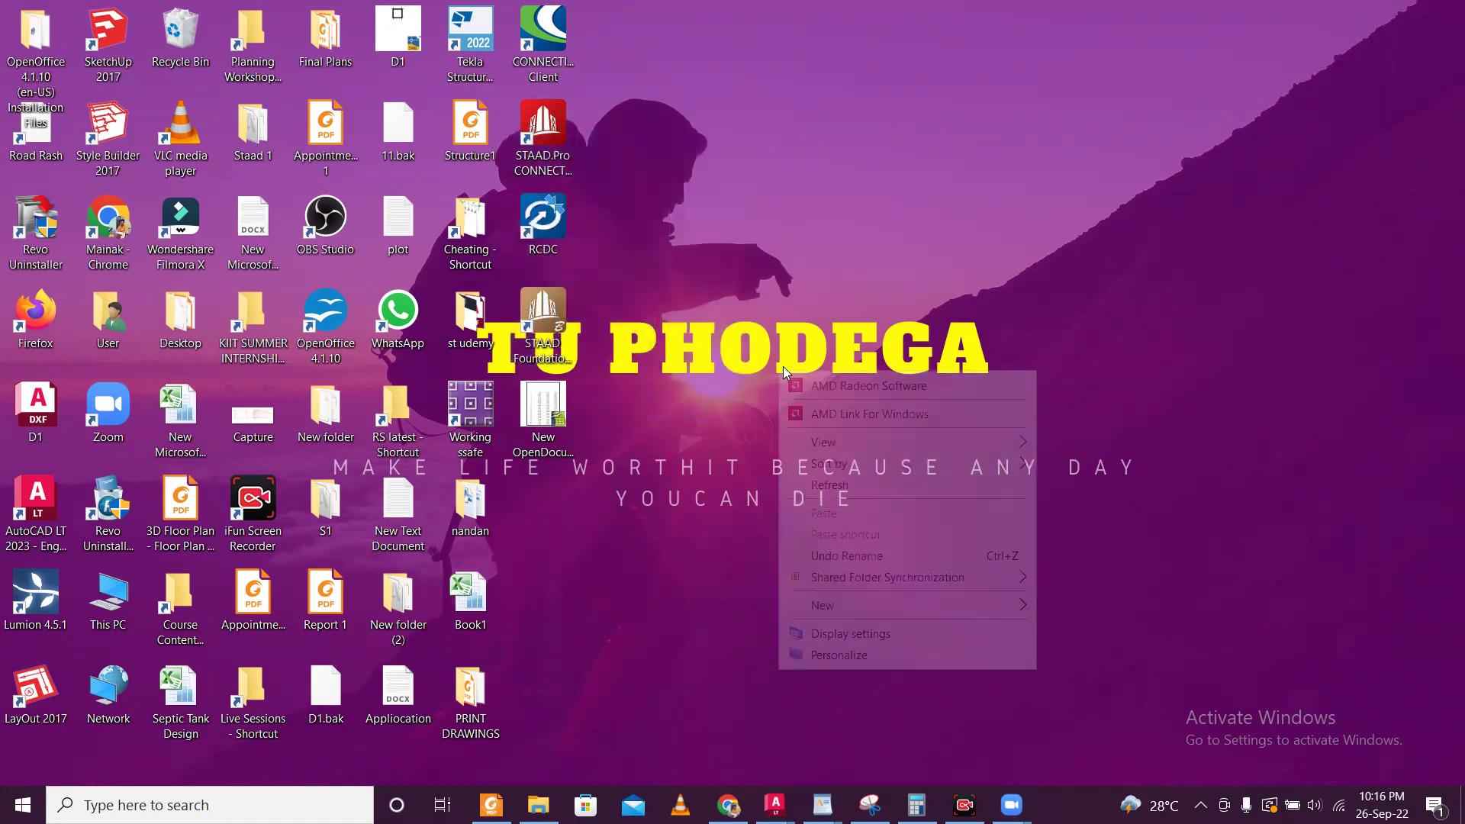
click(881, 487)
right_click(880, 484)
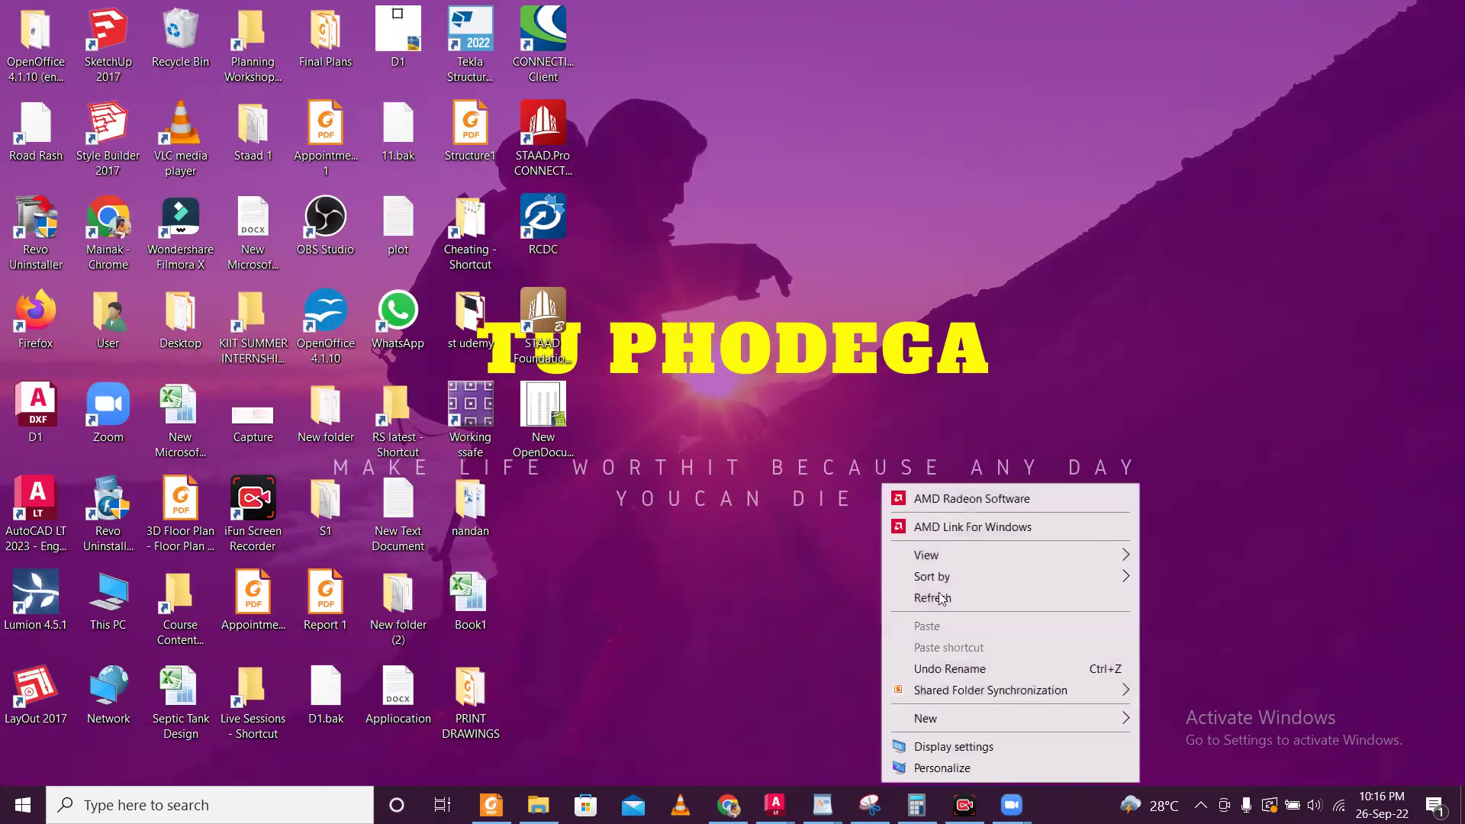
click(954, 600)
drag(646, 128, 681, 370)
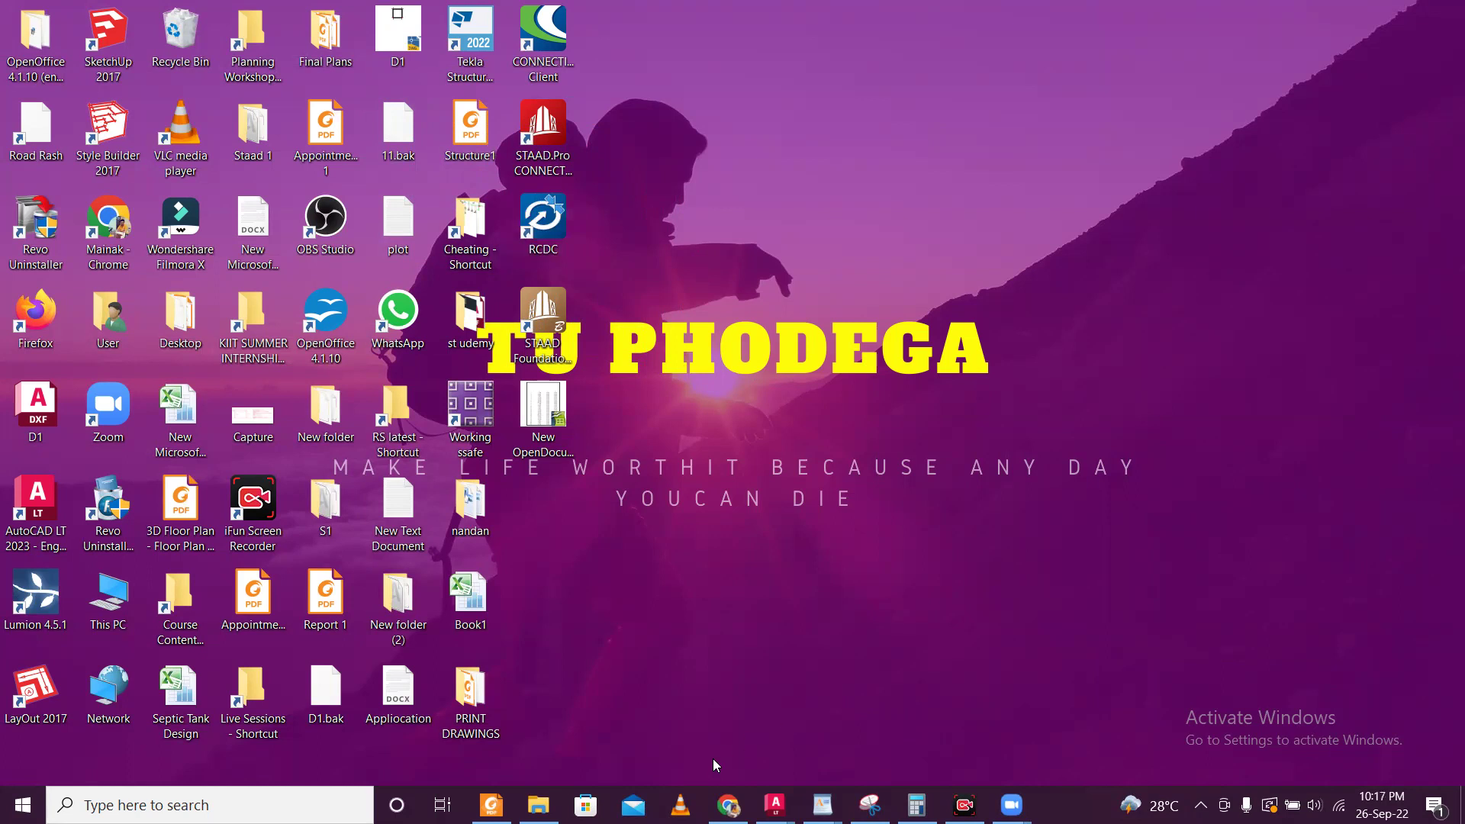
- Copy the path of the Staad File 1 folder in File Explorer and minimize the window
click(536, 799)
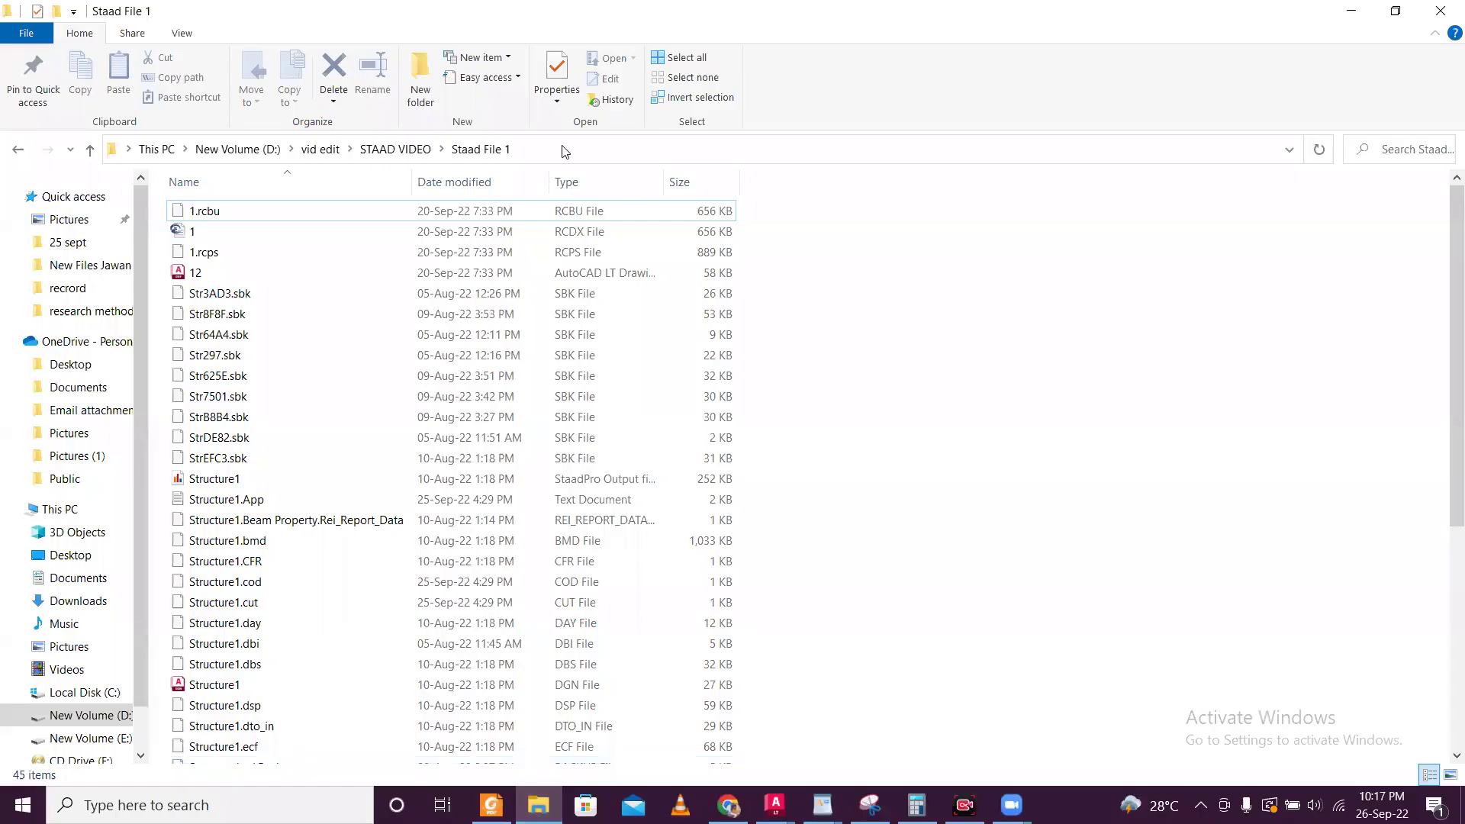
click(560, 149)
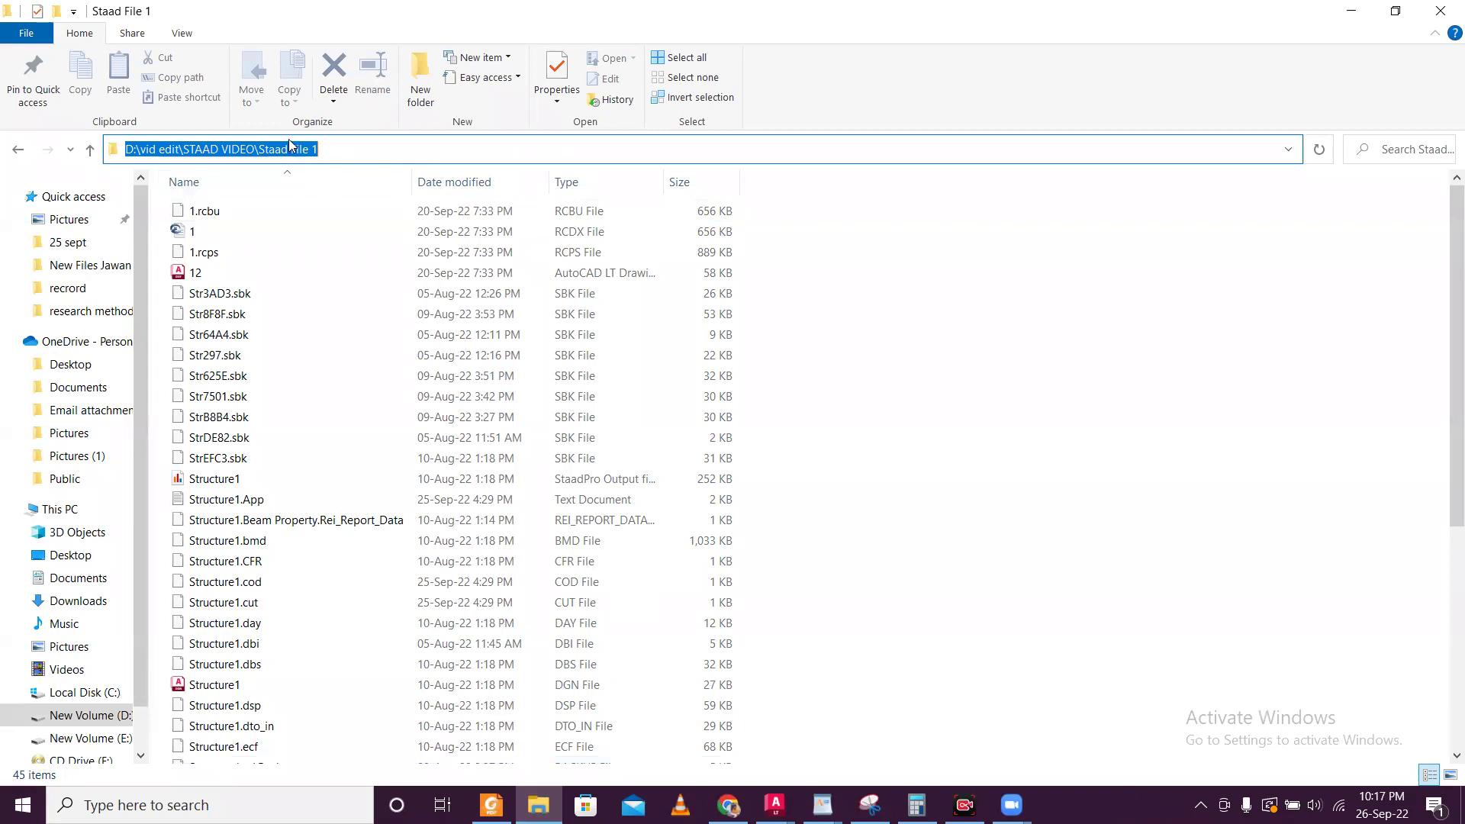
right_click(305, 151)
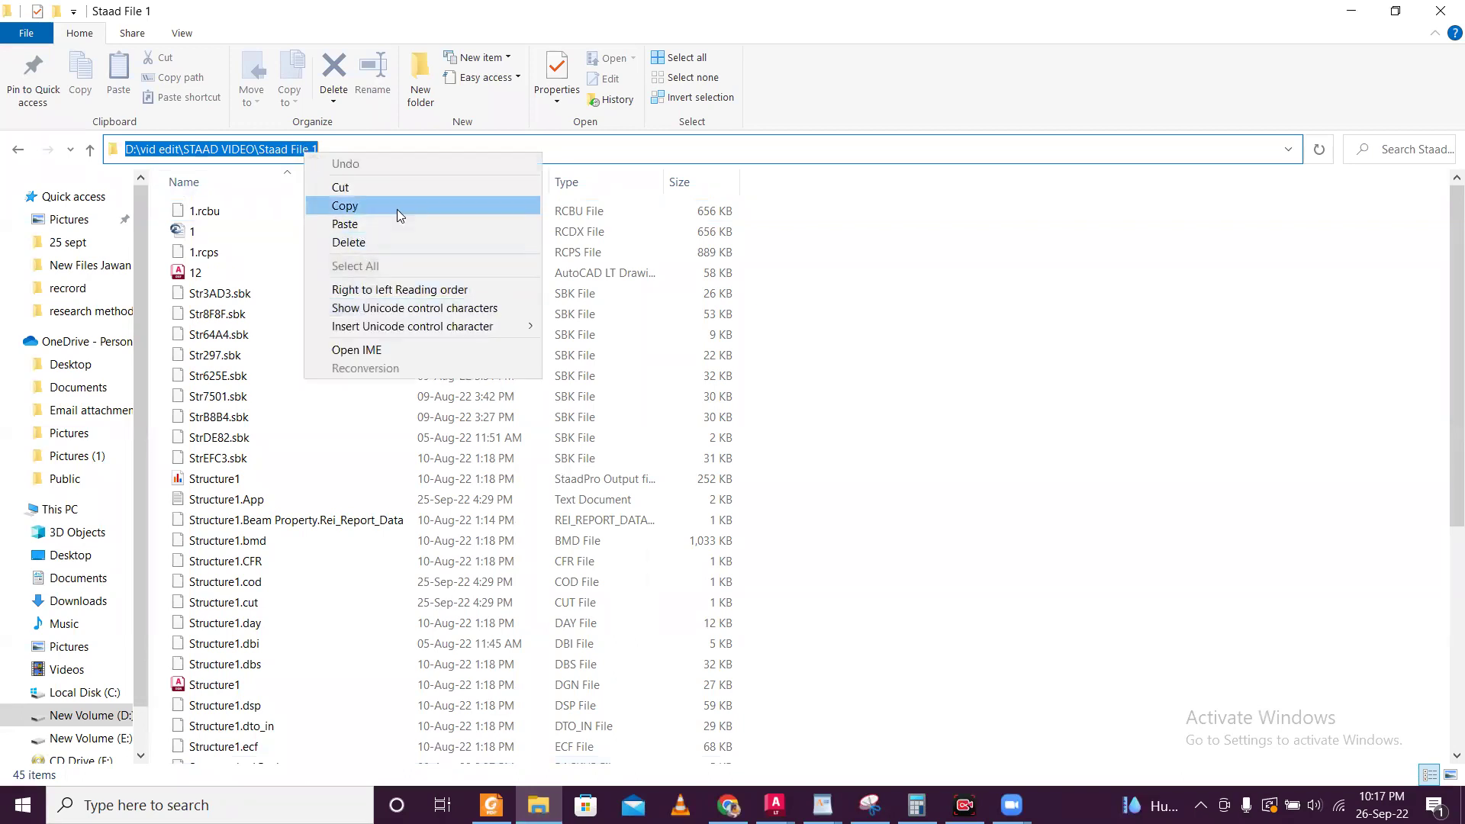
click(397, 210)
click(1352, 10)
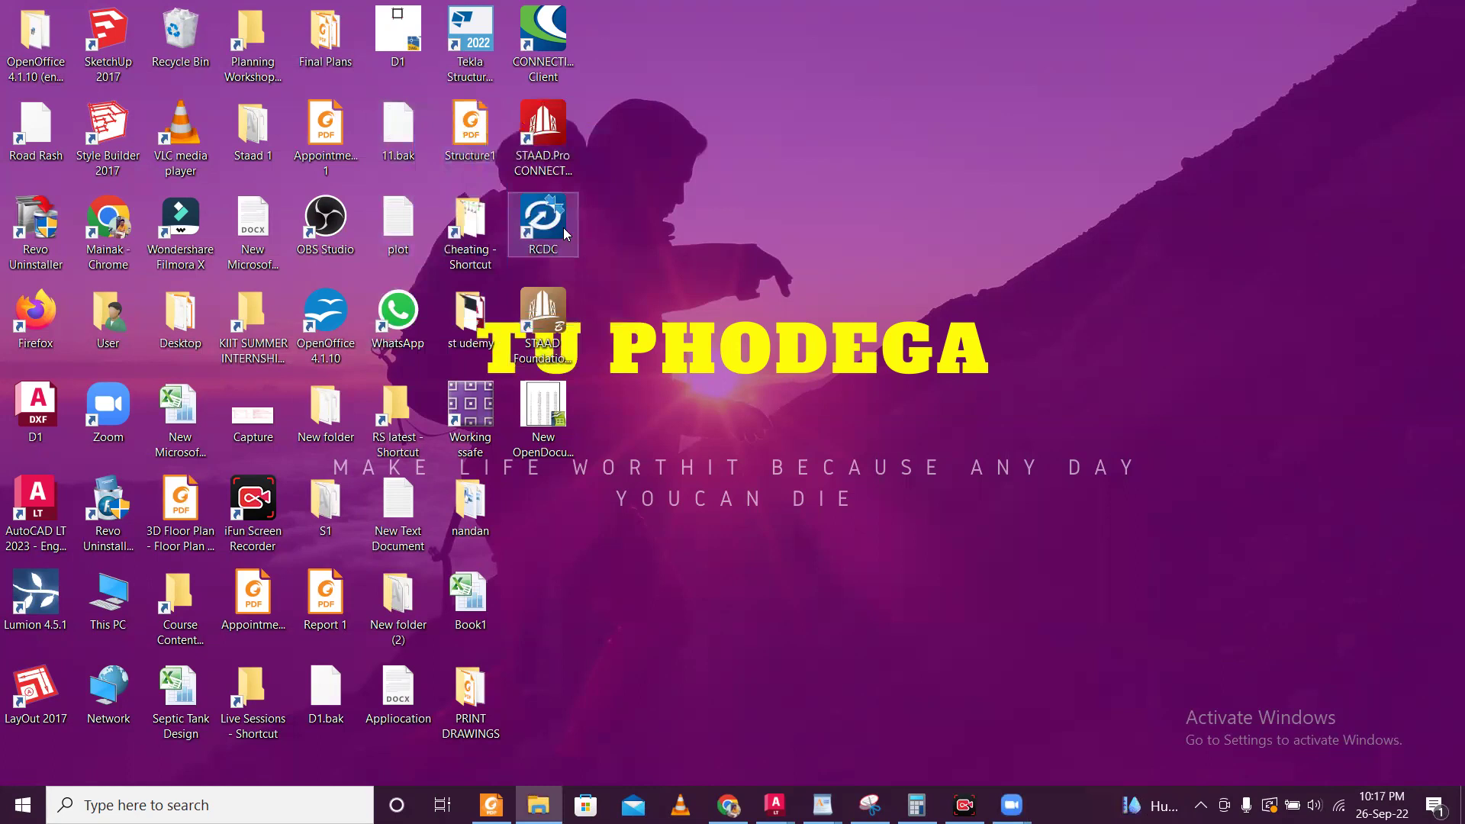
- Launch RCDC and accept the STAAD Advanced Concrete Design license
double_click(564, 227)
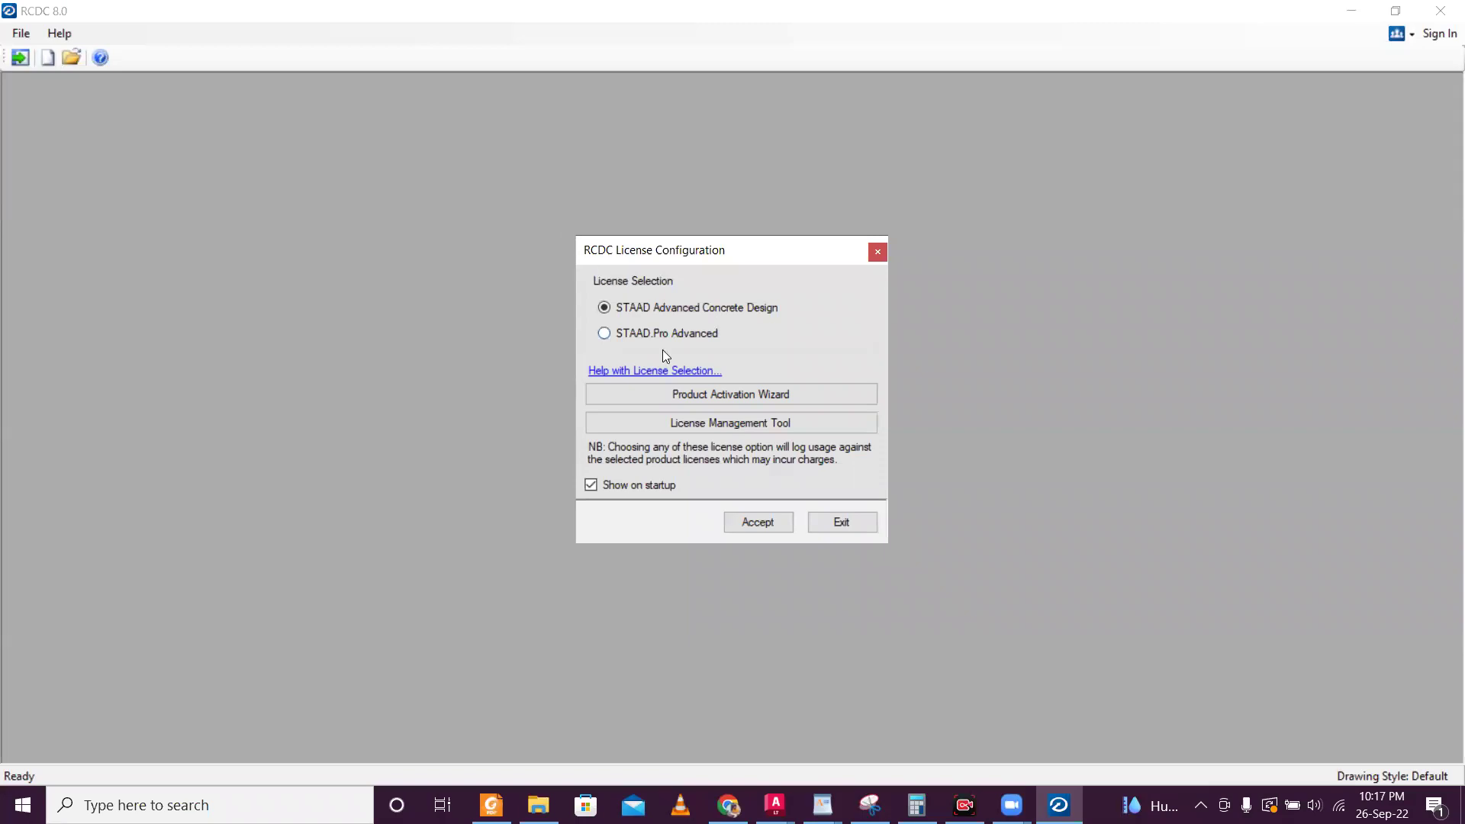
click(772, 524)
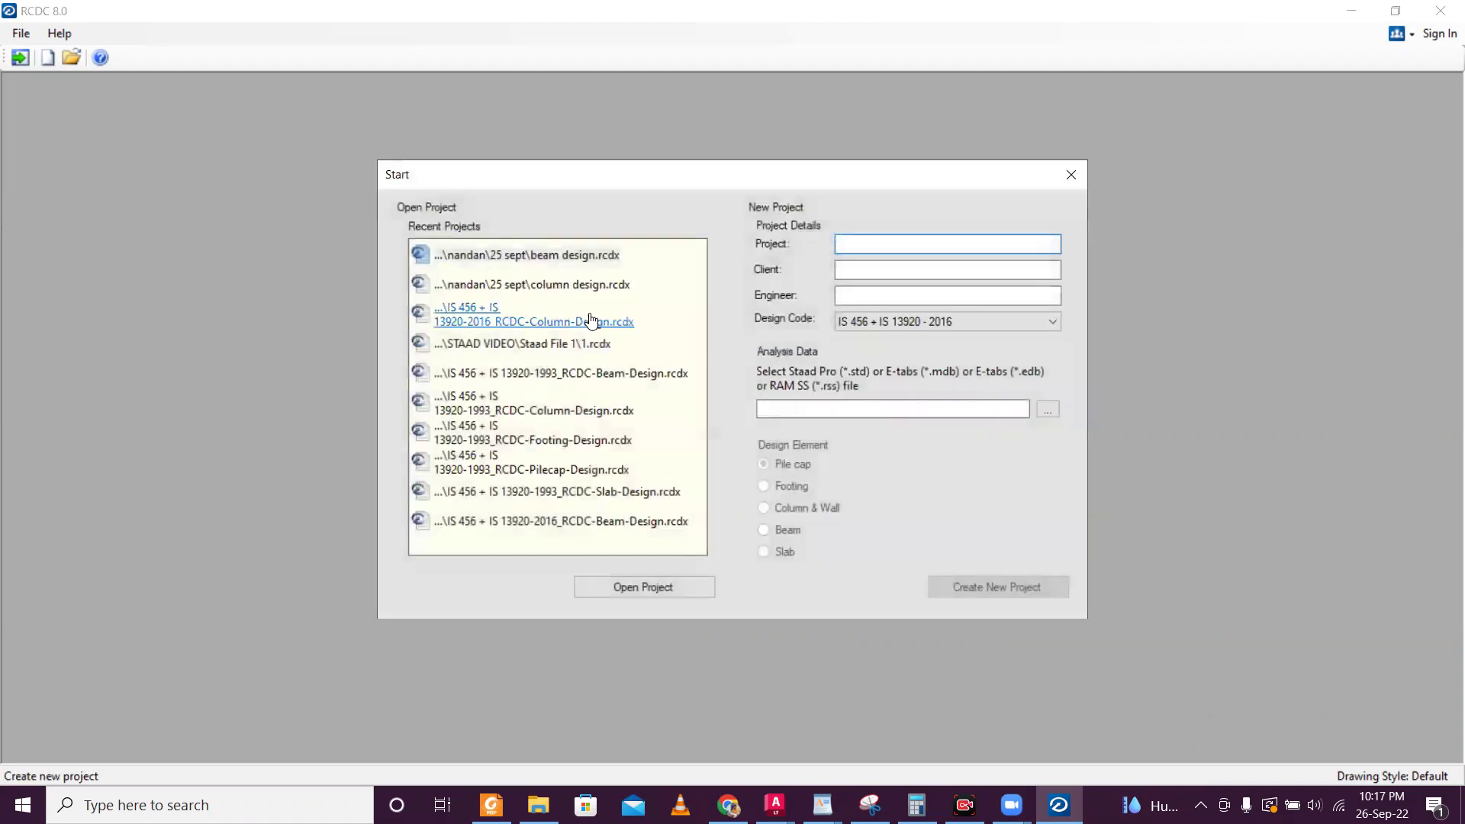
- Enter 1 as the new project's name, client and engineer, with IS 456 + IS 13920 - 2016 as the design code
text(1)
click(886, 270)
text(1)
click(865, 295)
text(1)
click(927, 322)
click(926, 322)
click(927, 322)
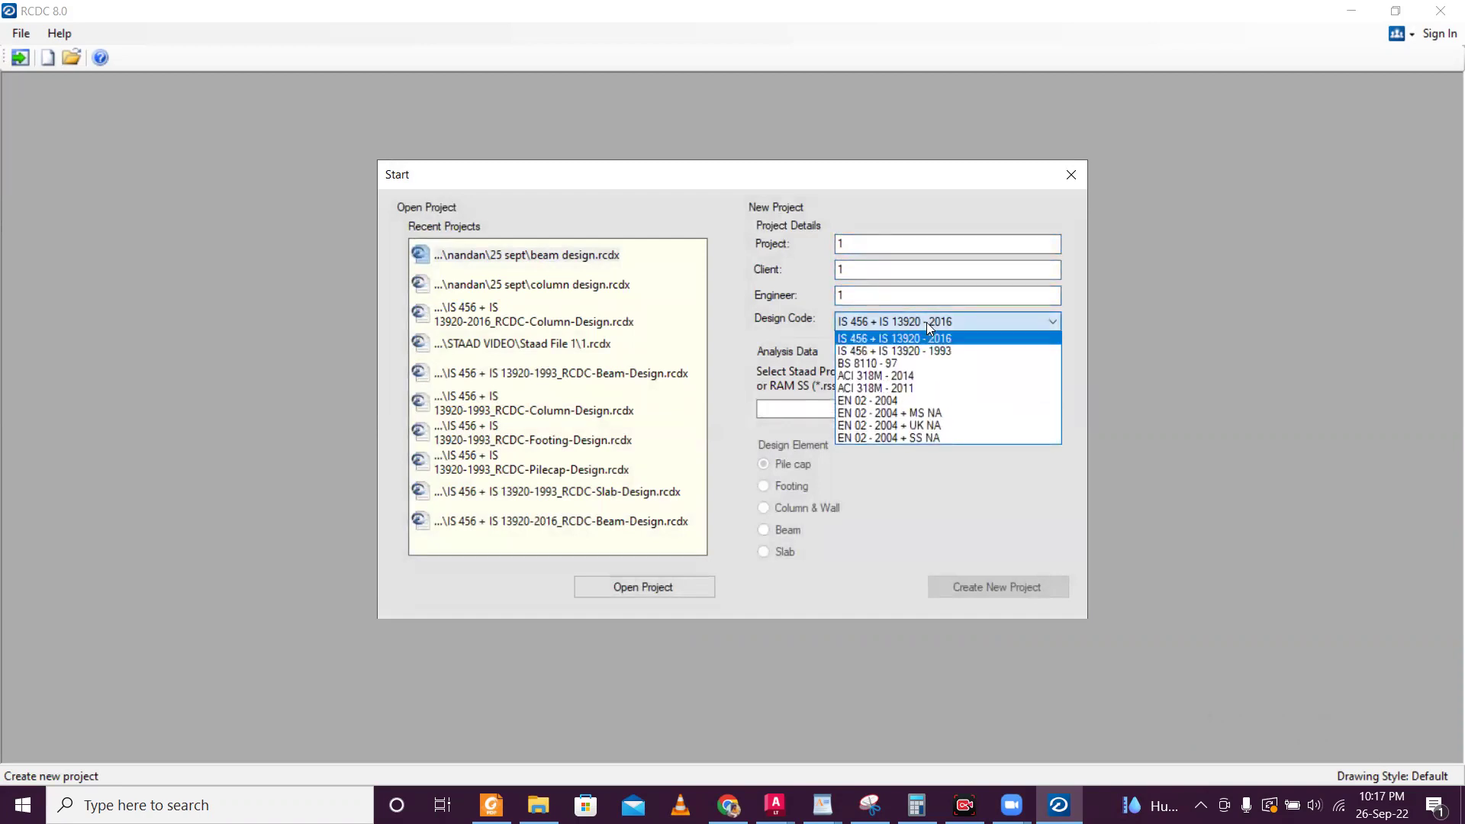
click(927, 322)
- Load Structure1.std from D:\vid edit\STAAD VIDEO\Staad File 1 as analysis data and create a Column & Wall project
click(1048, 409)
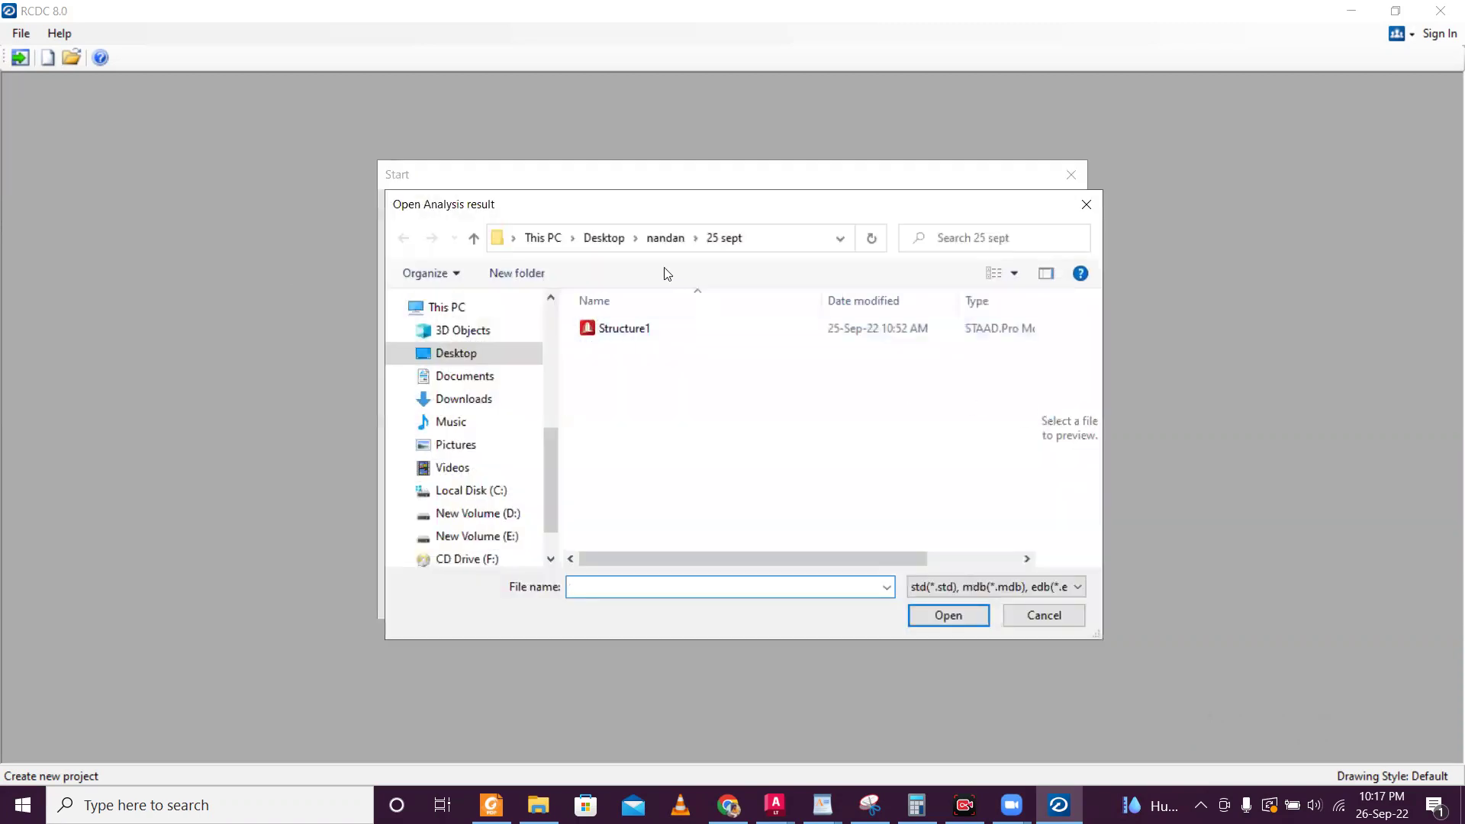
click(773, 243)
key(ctrl+v)
key(Return)
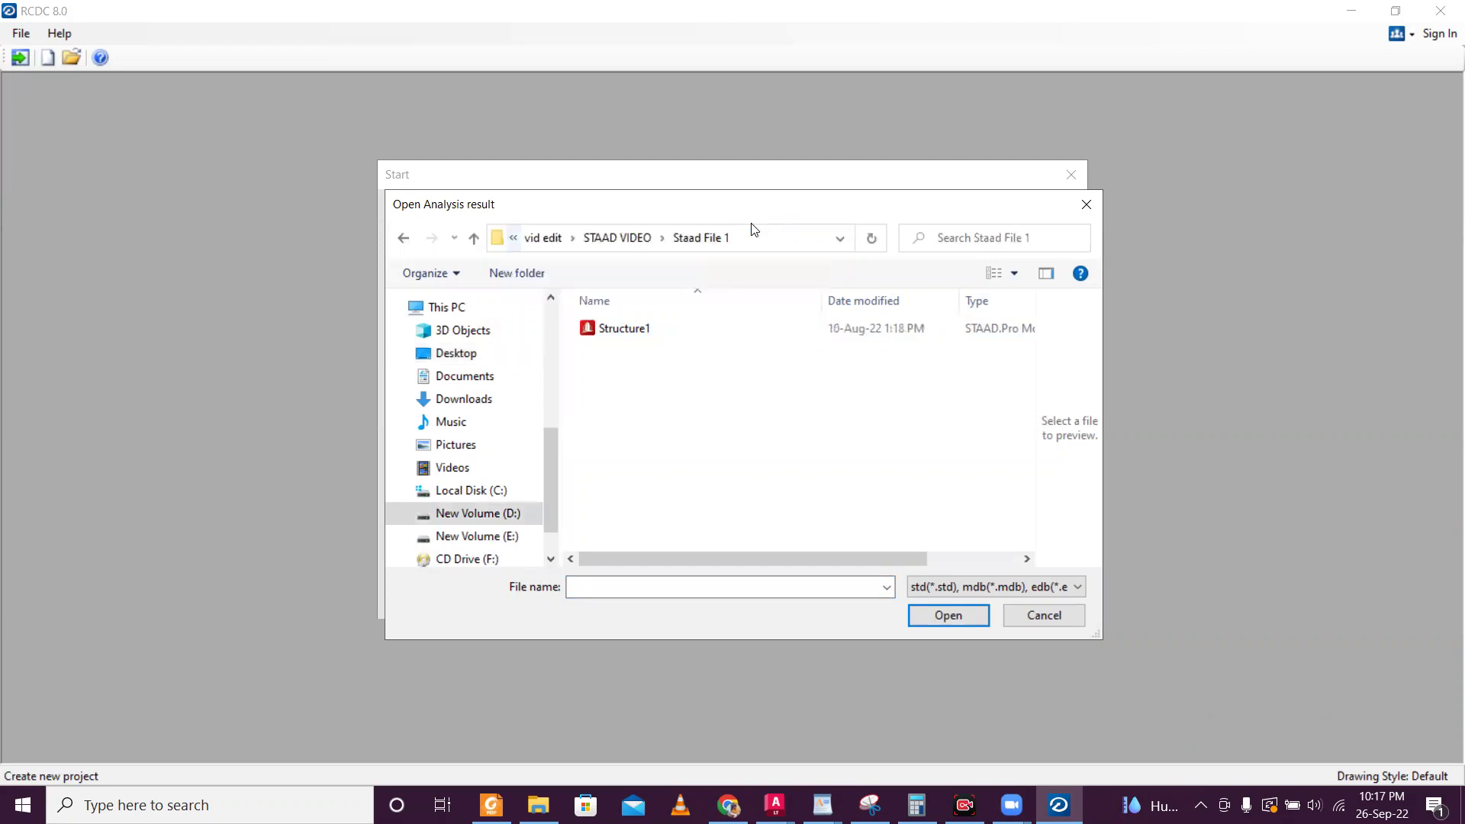
click(731, 327)
click(964, 623)
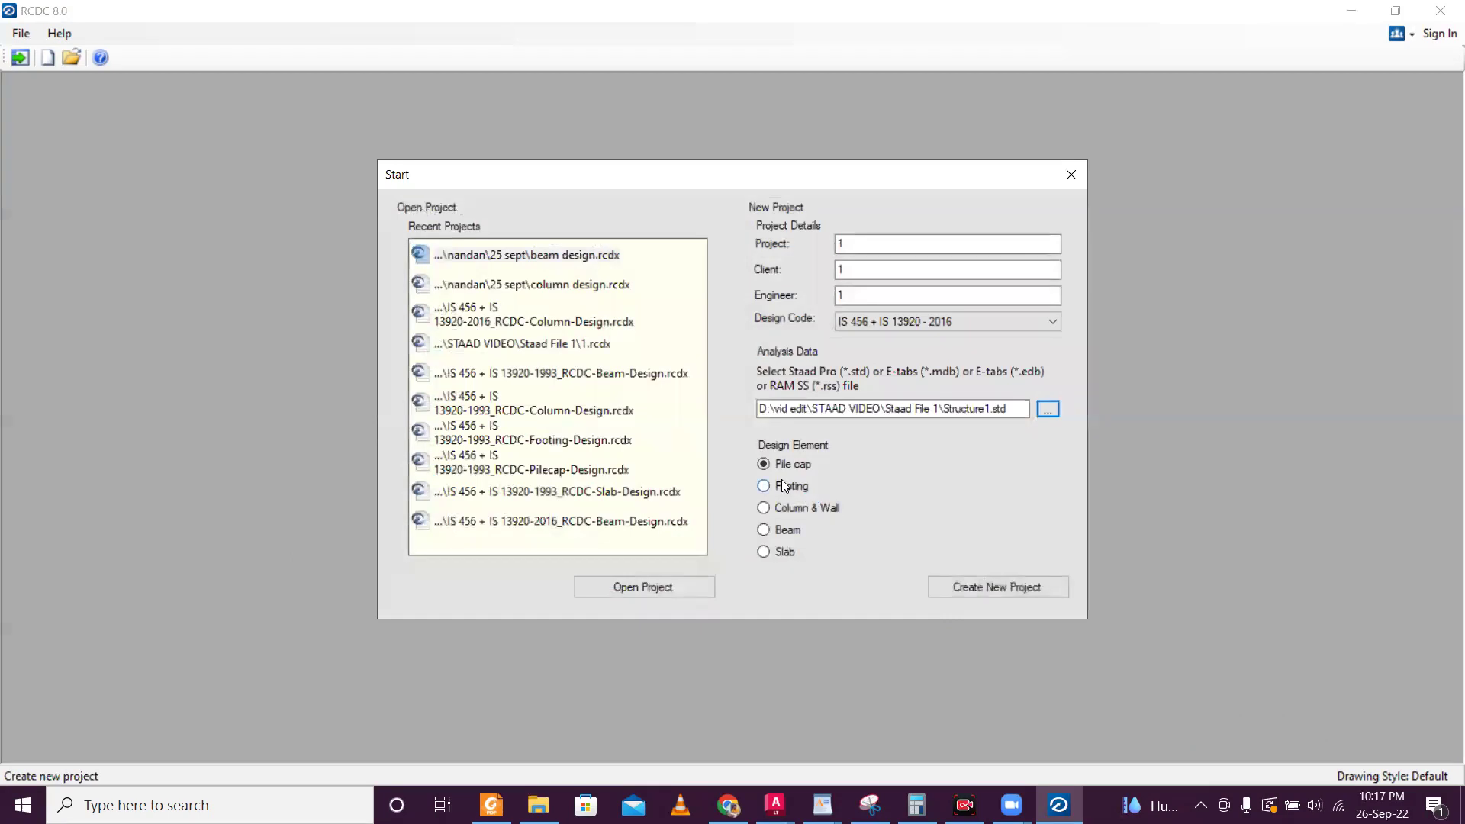
click(804, 507)
click(963, 588)
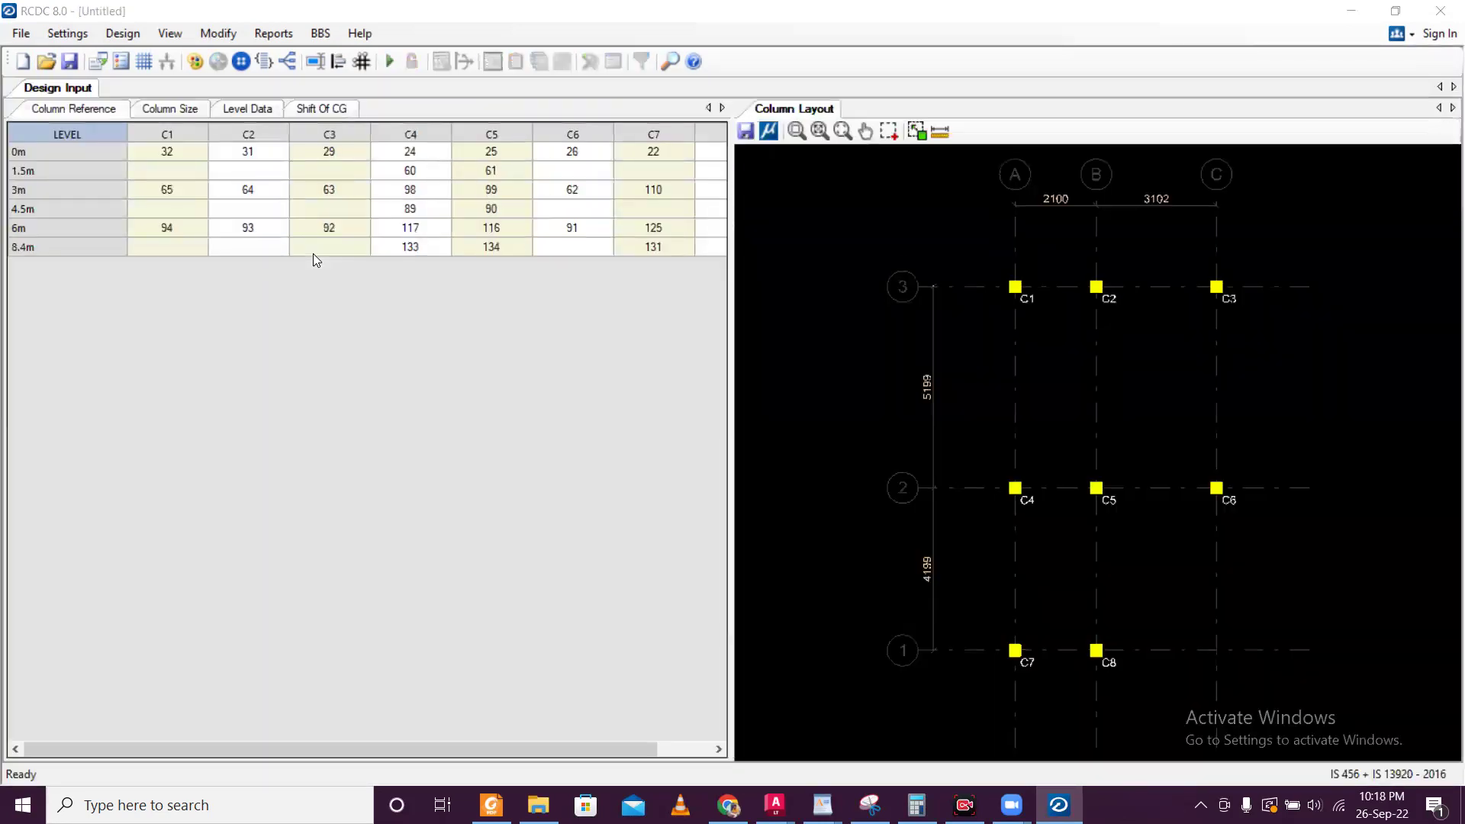
- Examine the column positions, labels and grid dimensions in the column layout drawing
scroll(1080, 431, up, 2)
scroll(1081, 432, down, 3)
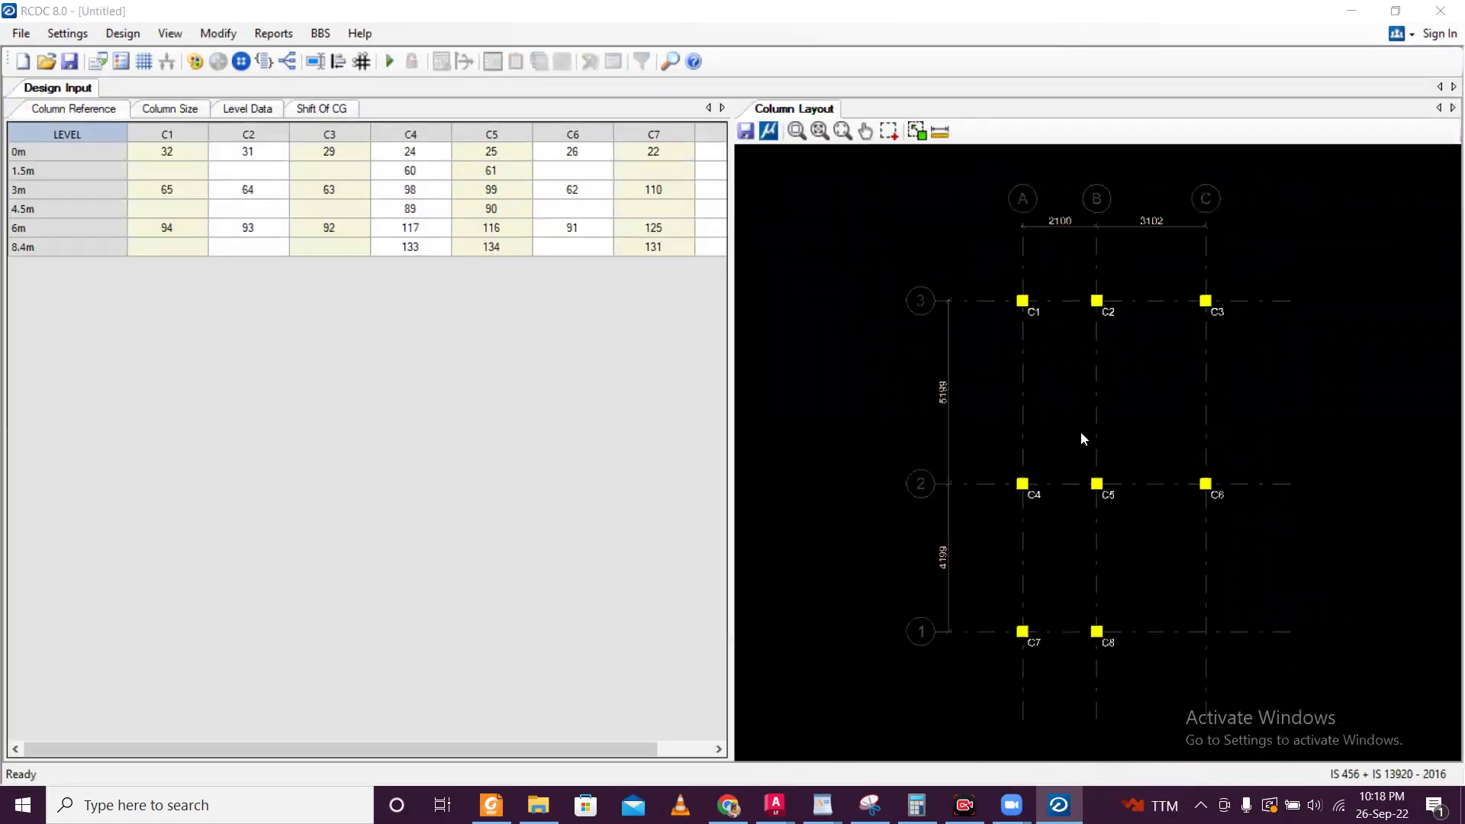
scroll(1120, 573, up, 2)
scroll(1120, 579, up, 1)
scroll(1120, 577, down, 2)
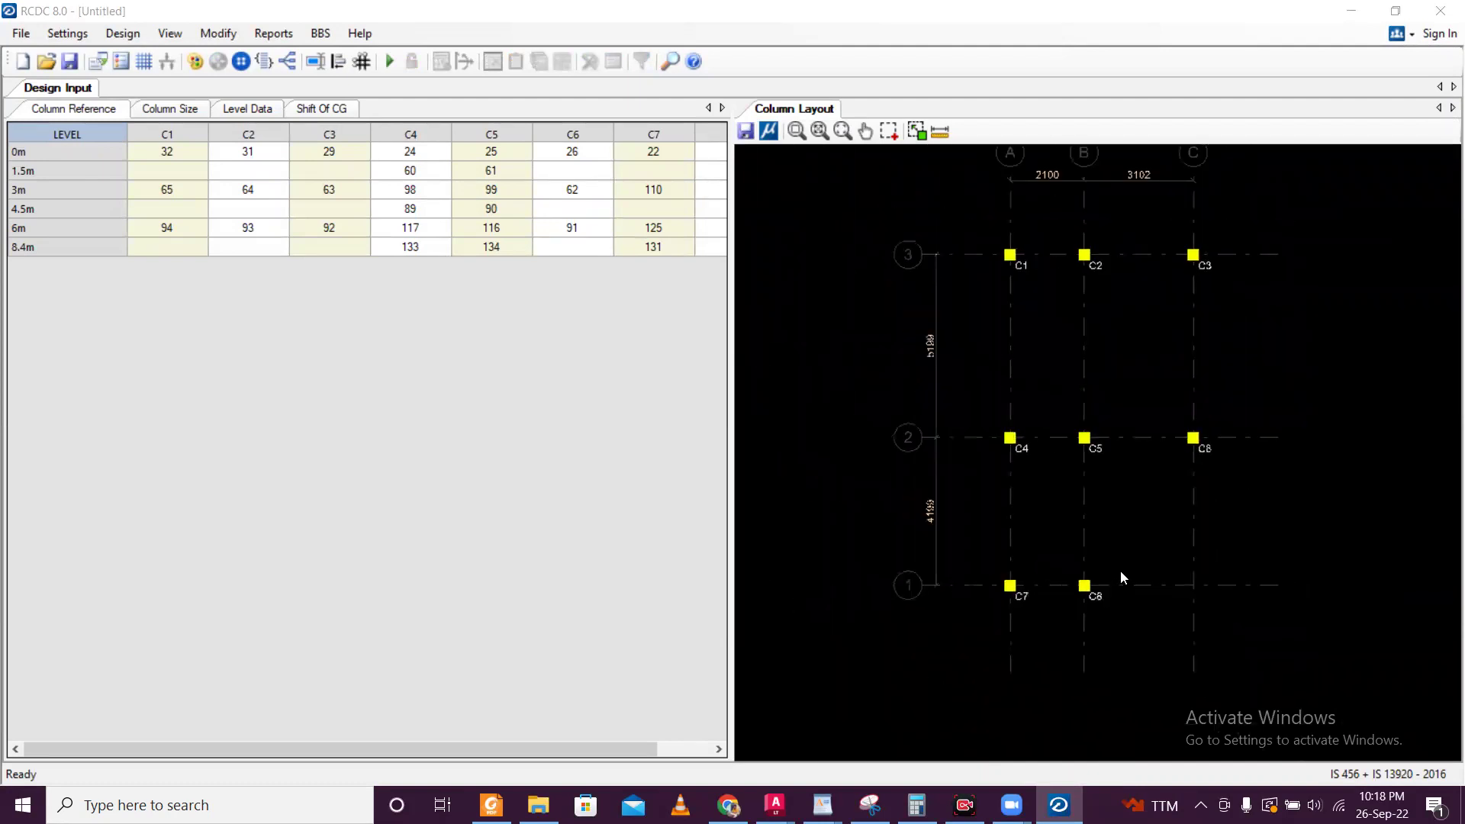
scroll(1084, 557, up, 1)
scroll(1093, 540, down, 1)
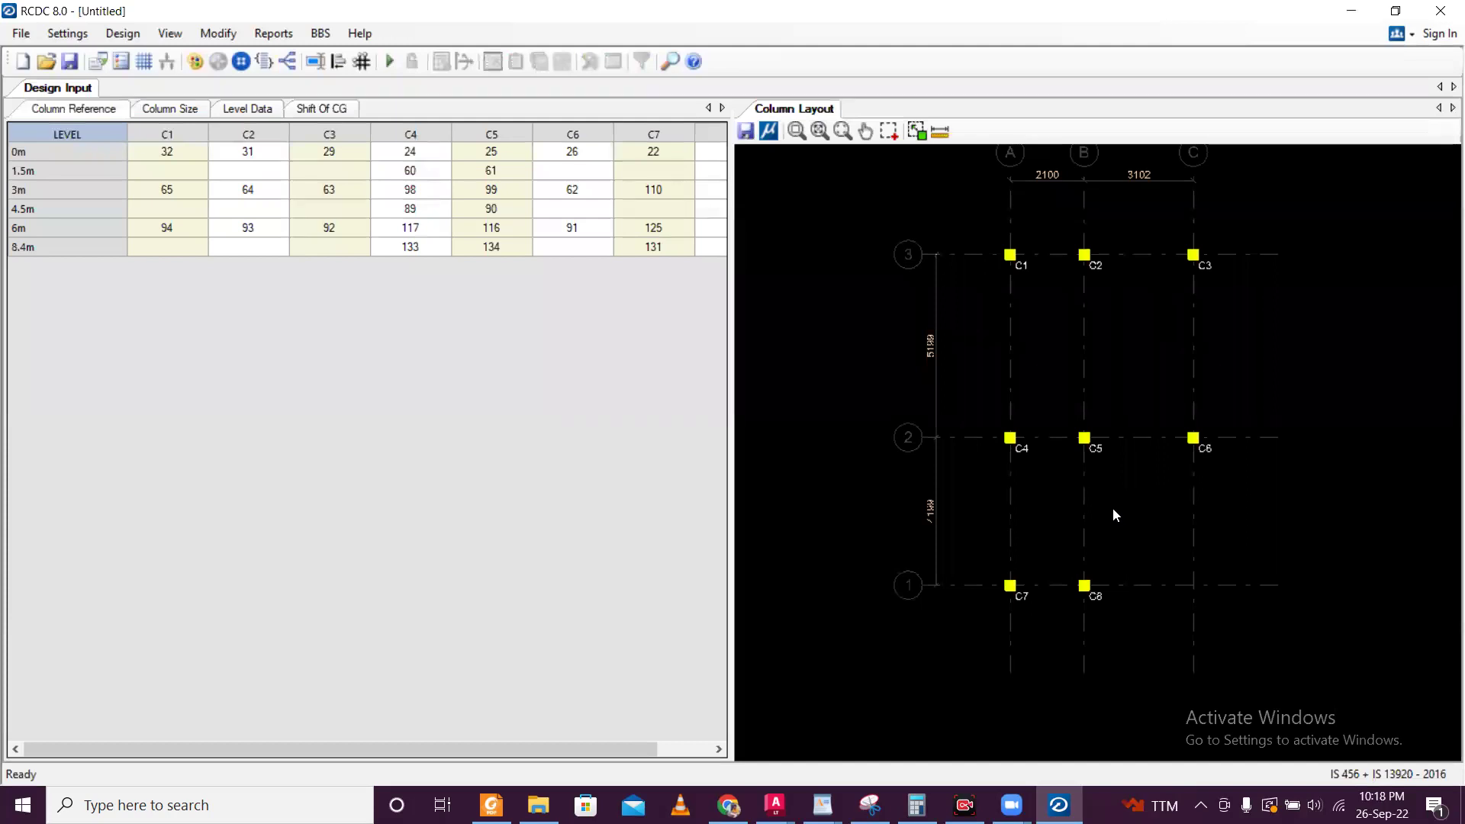
scroll(1113, 536, up, 1)
scroll(1112, 536, down, 1)
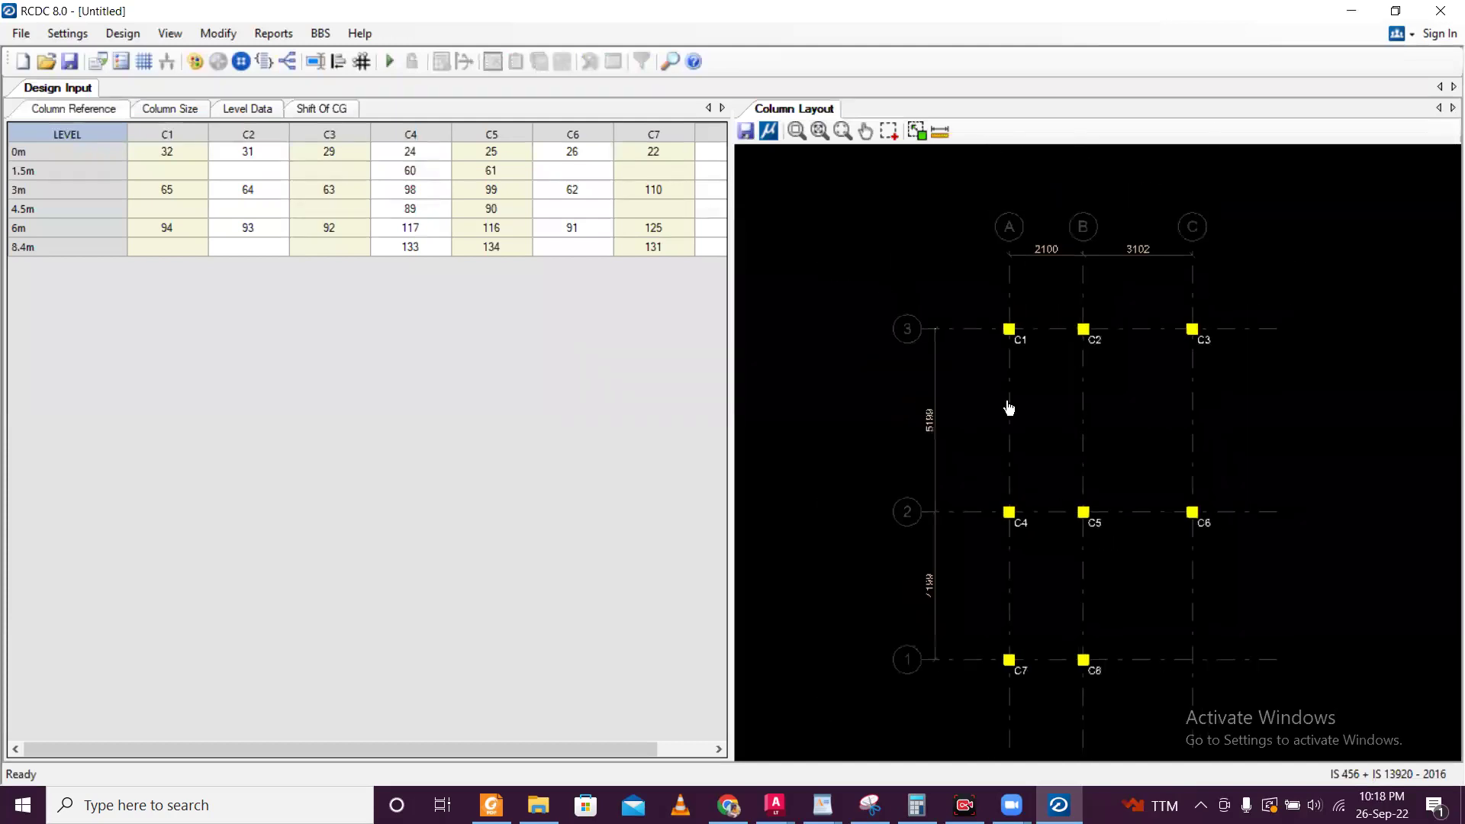
scroll(992, 428, down, 1)
scroll(884, 214, up, 1)
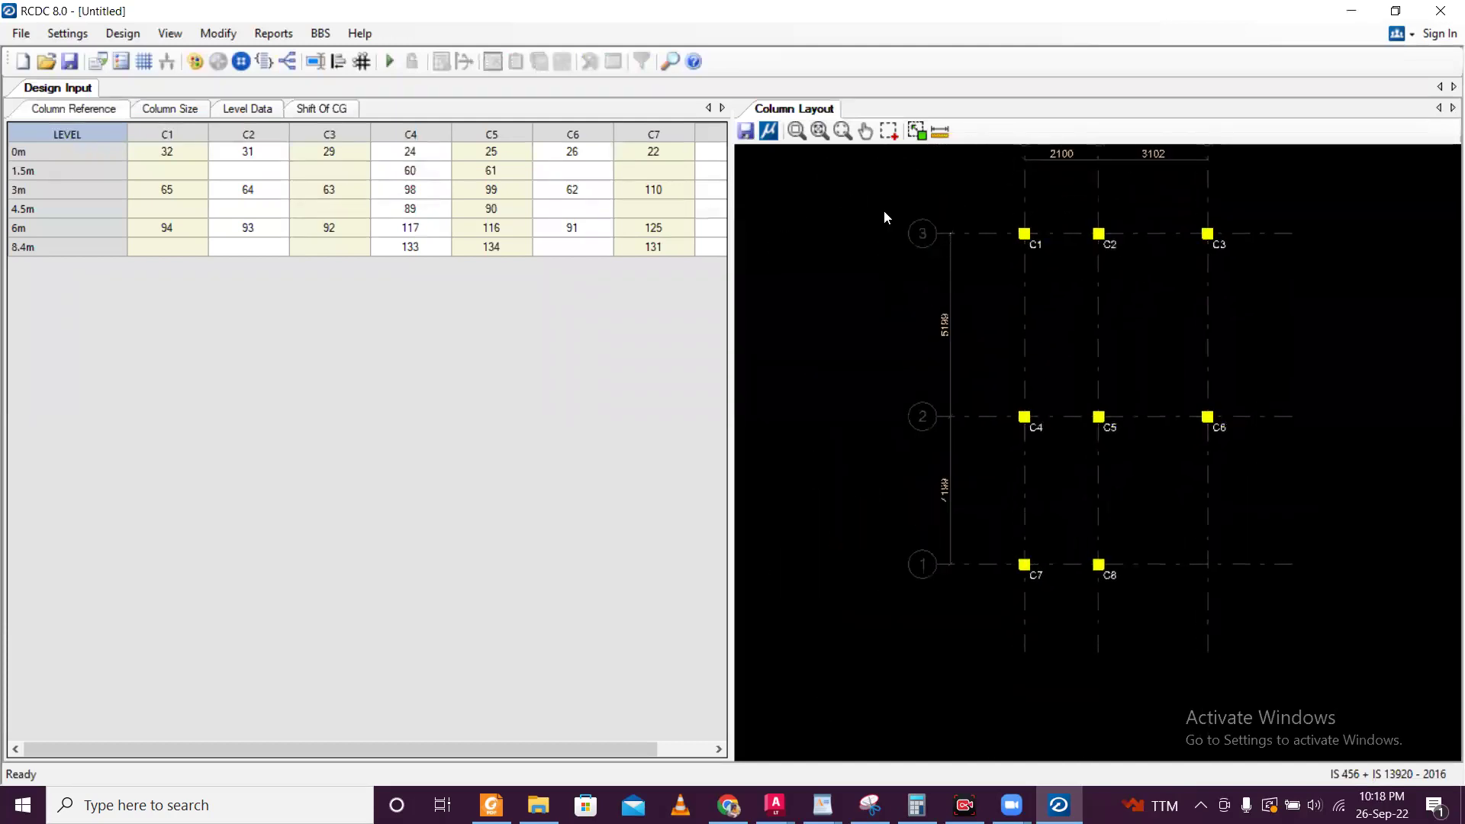
- Save the column layout drawing as a DXF file named "column layout plan" in the Staad File 1 folder
click(750, 130)
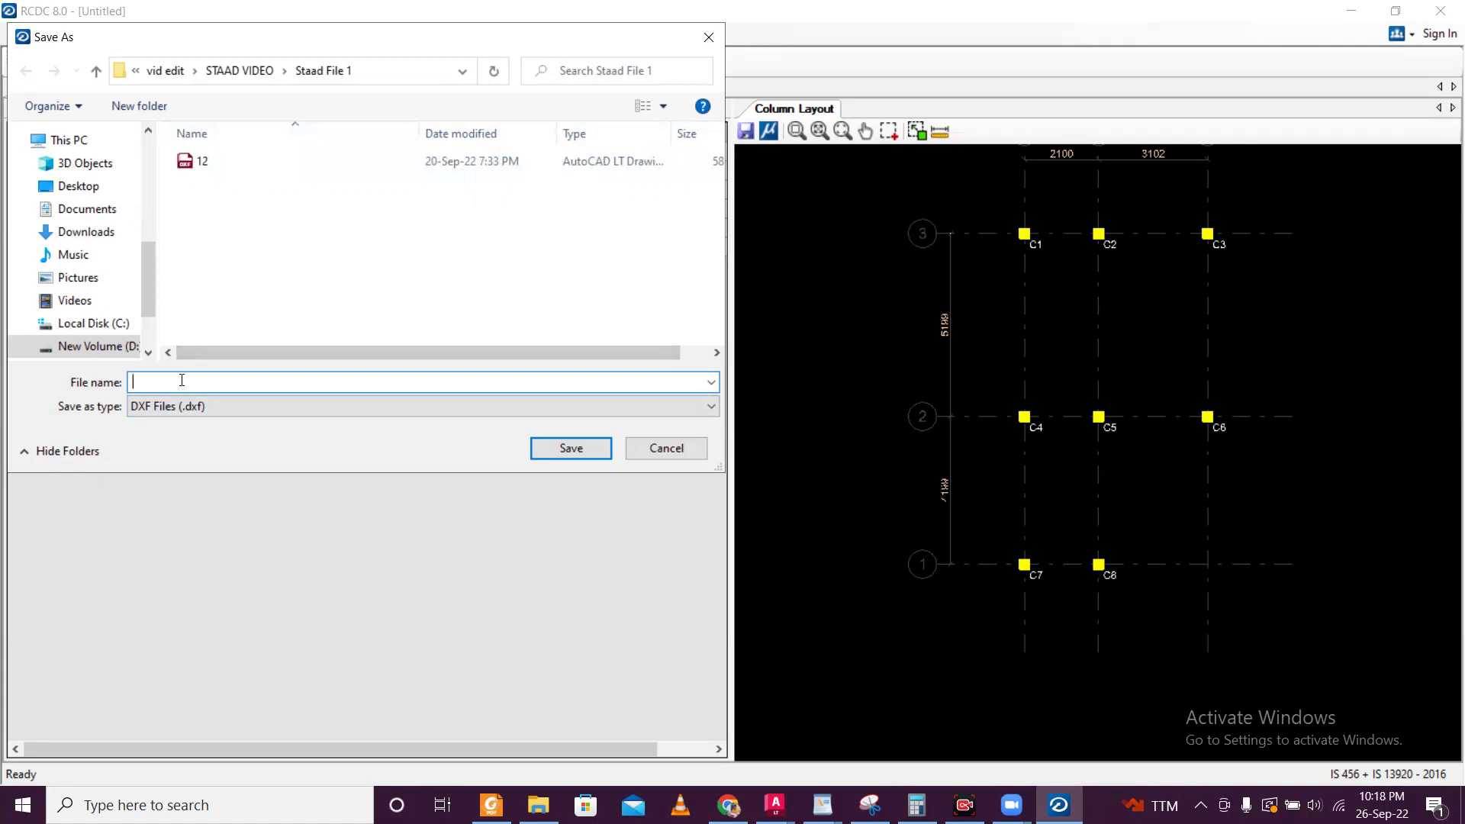
text(column layout plan)
click(597, 456)
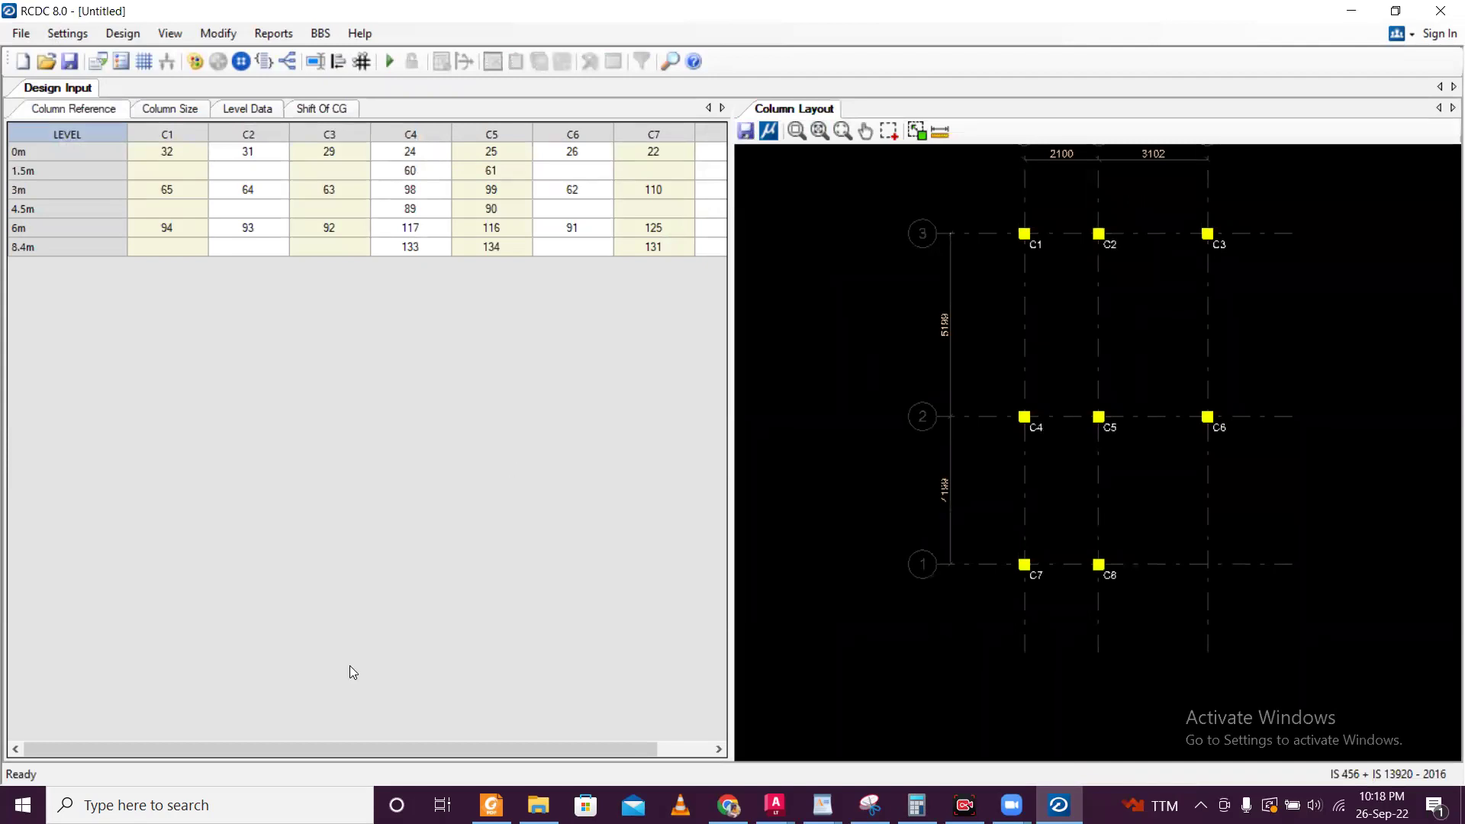
- Group the Staad File 1 folder by date modified in File Explorer and open column layout plan in a maximized AutoCAD LT window
click(538, 805)
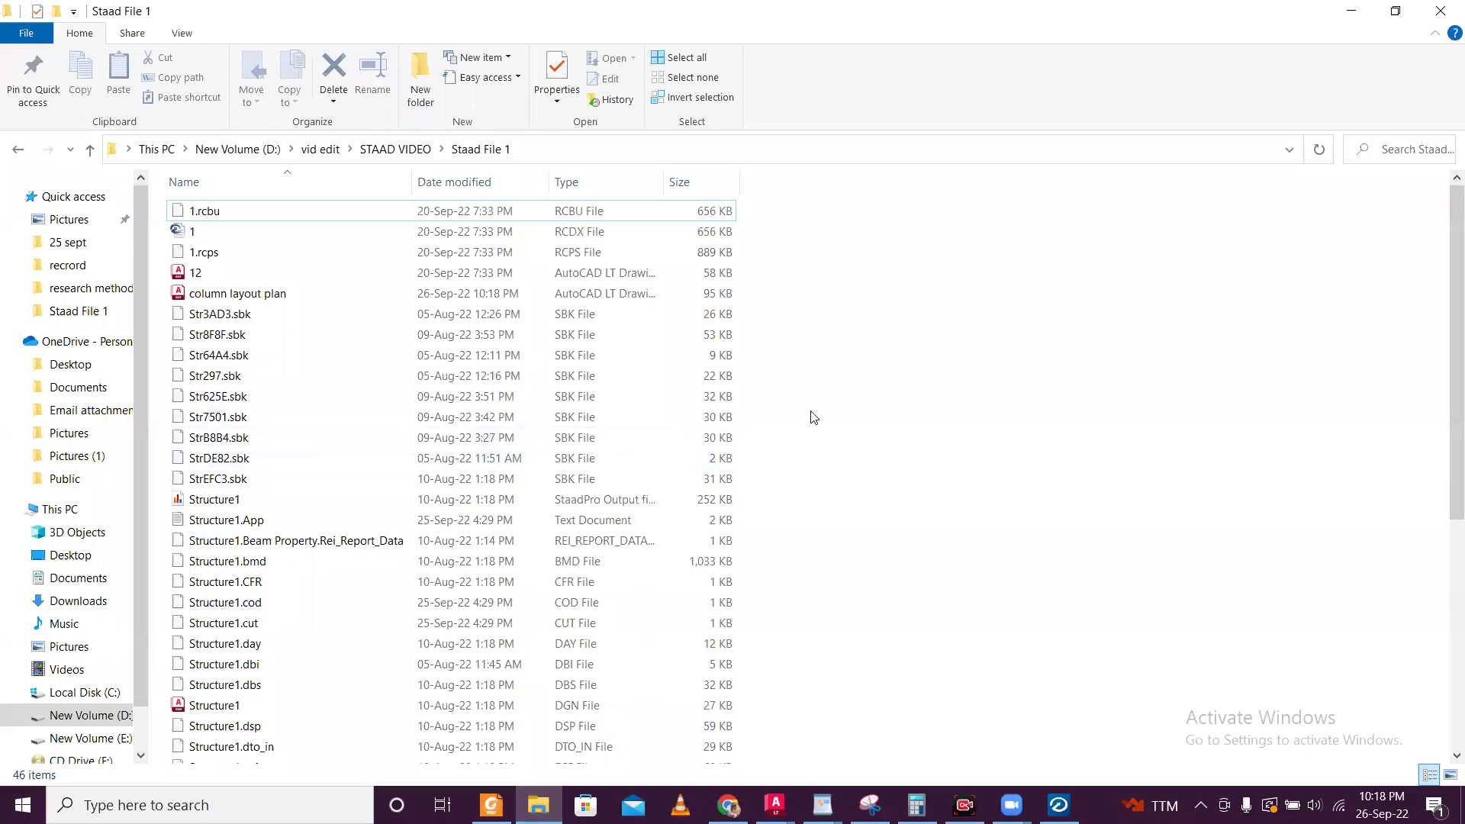
right_click(814, 416)
mouse_move(952, 527)
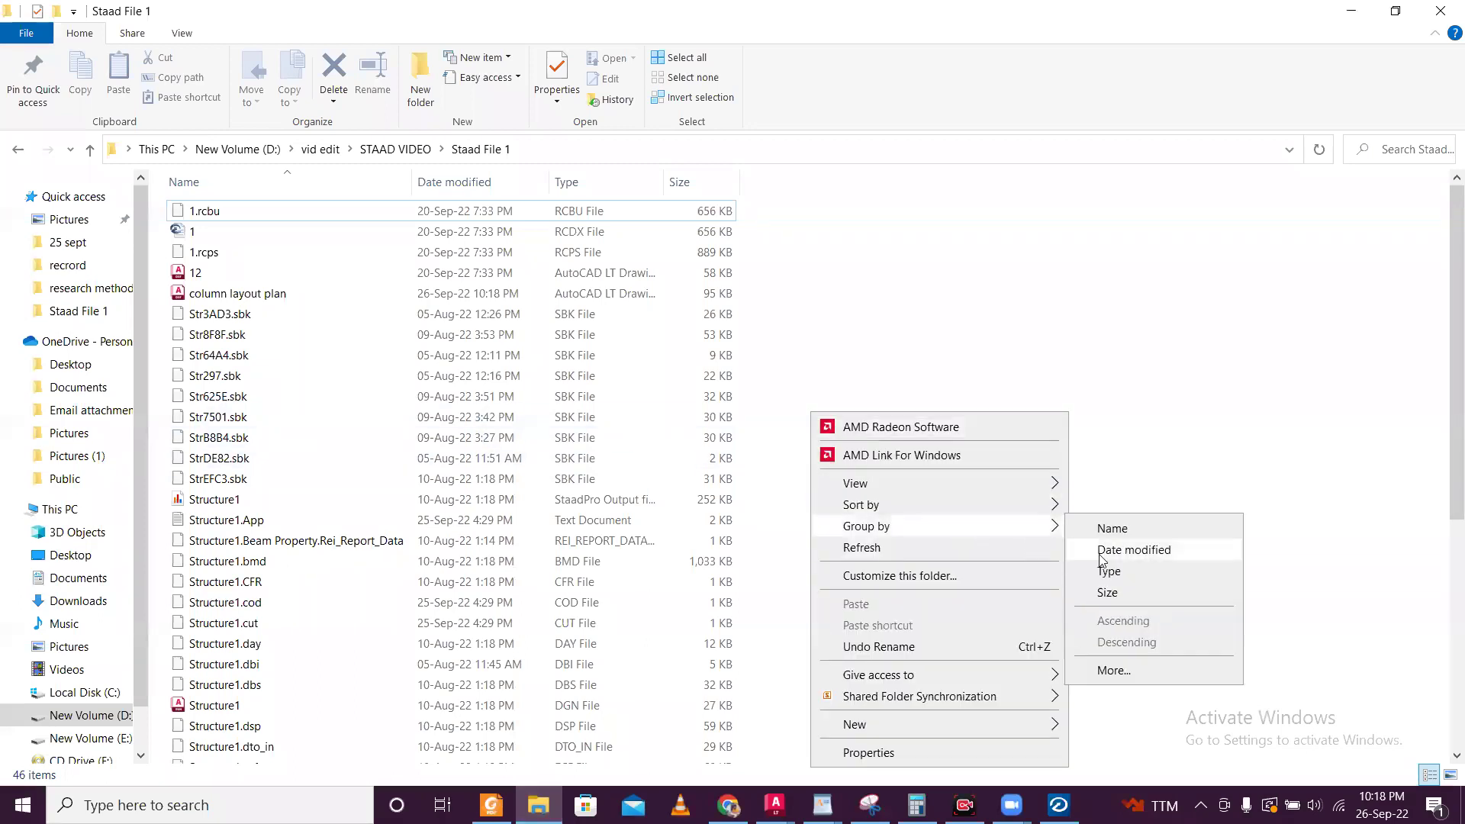
click(1102, 551)
click(580, 235)
double_click(579, 234)
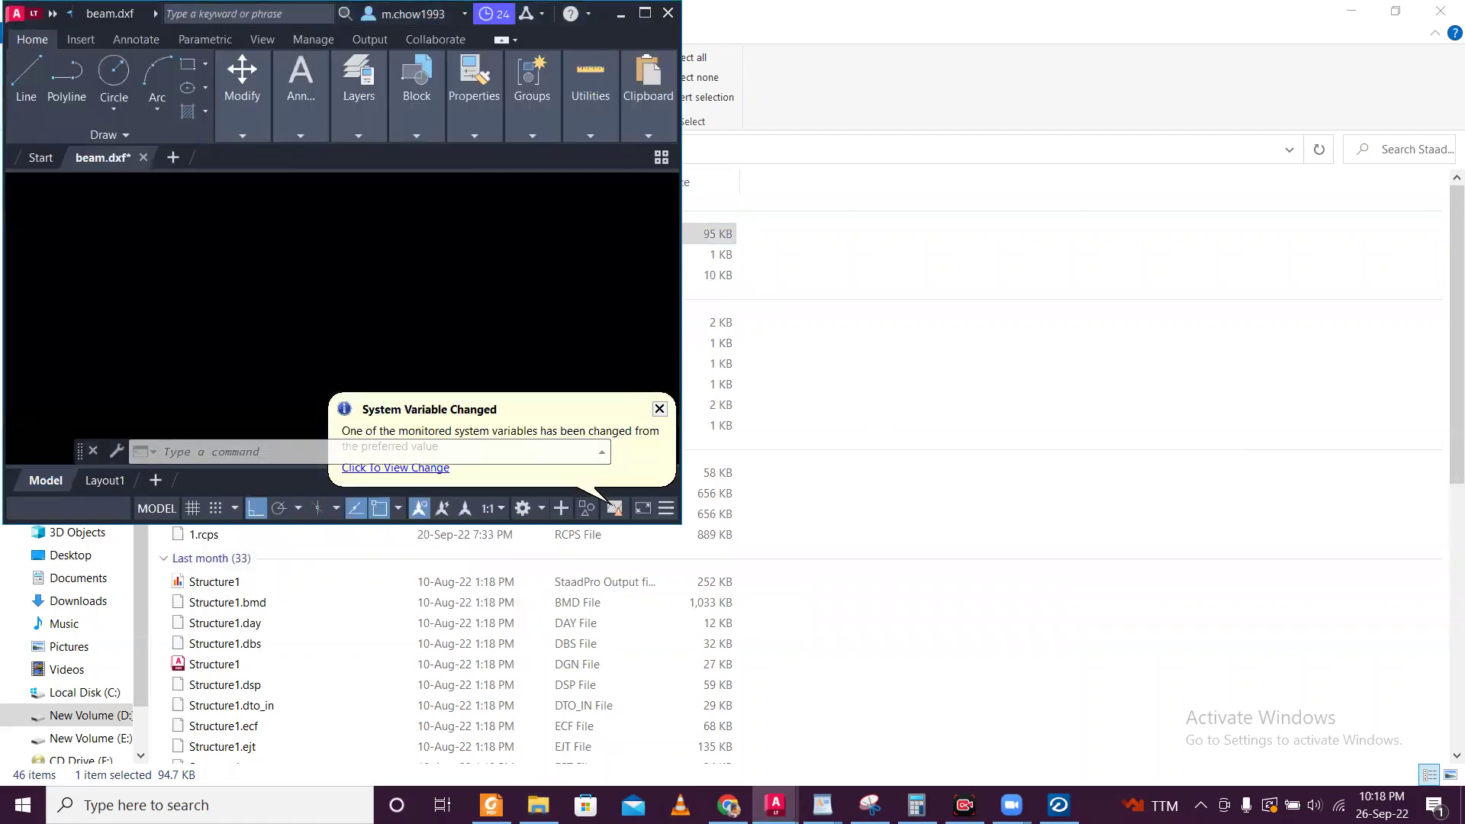
click(645, 13)
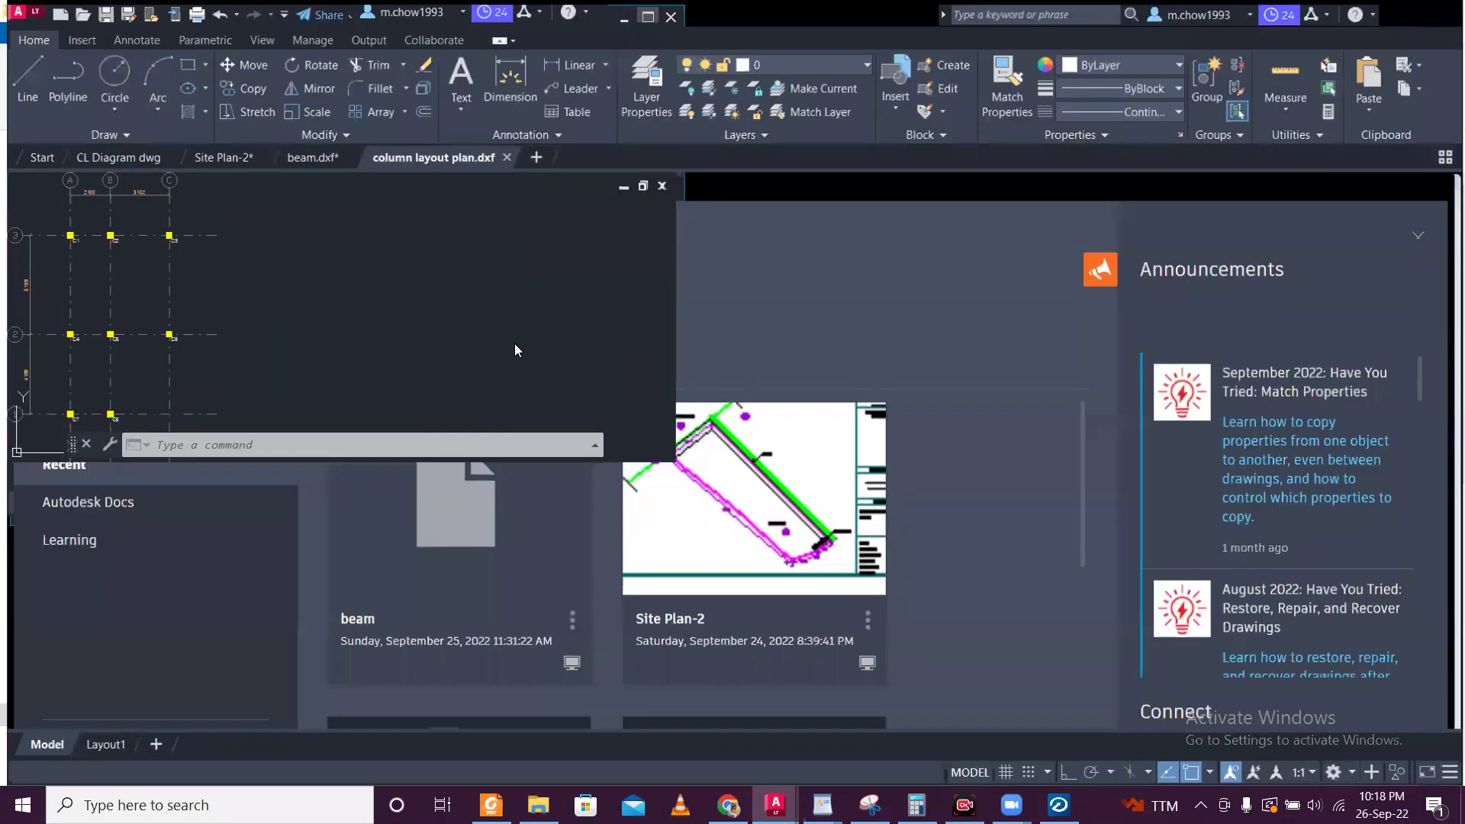
- Add a horizontal linear dimension between the grid lines of columns C1 and C2, just above the columns
scroll(490, 337, up, 5)
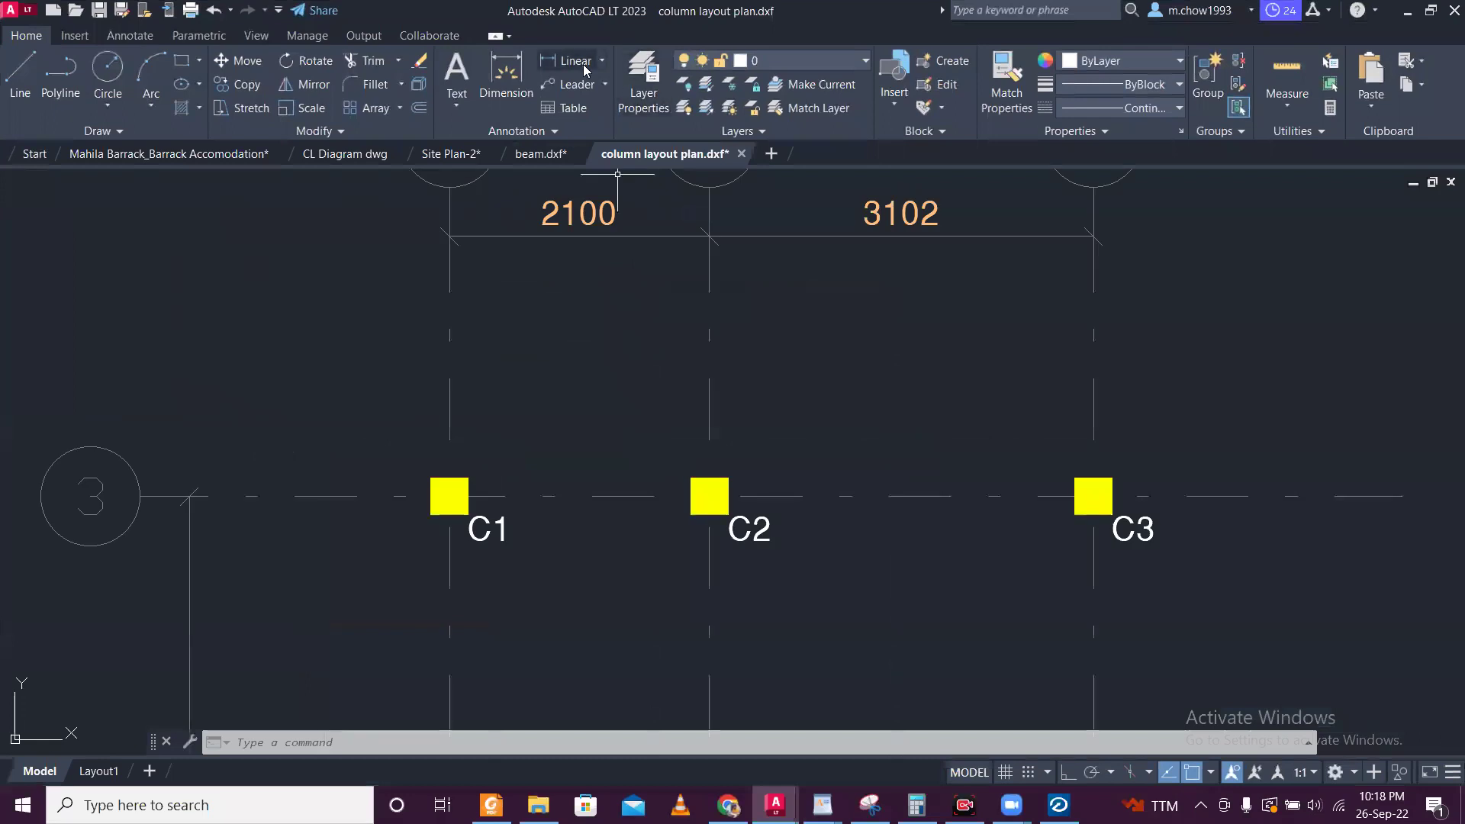
click(568, 60)
click(450, 419)
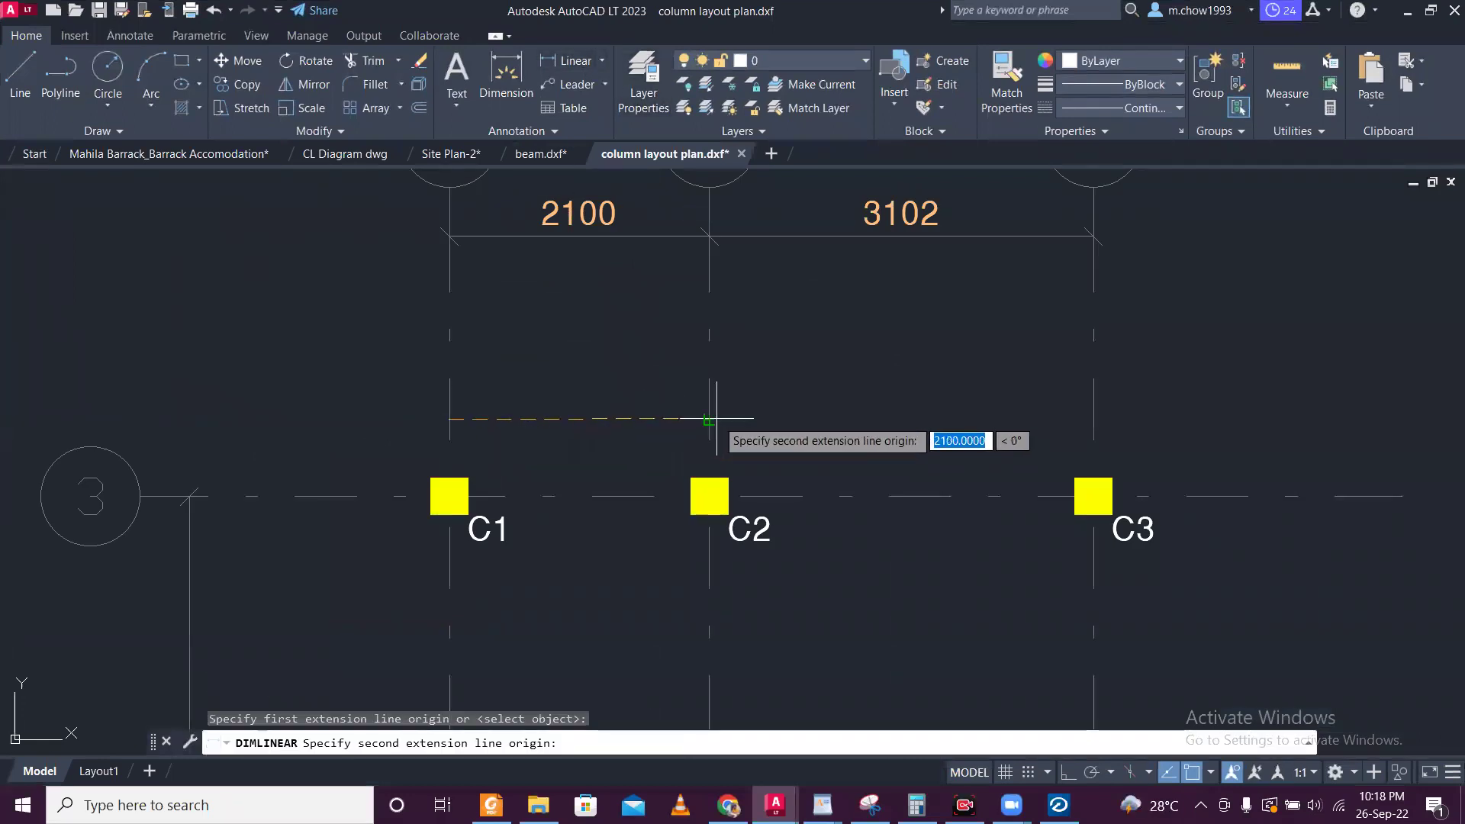
click(709, 420)
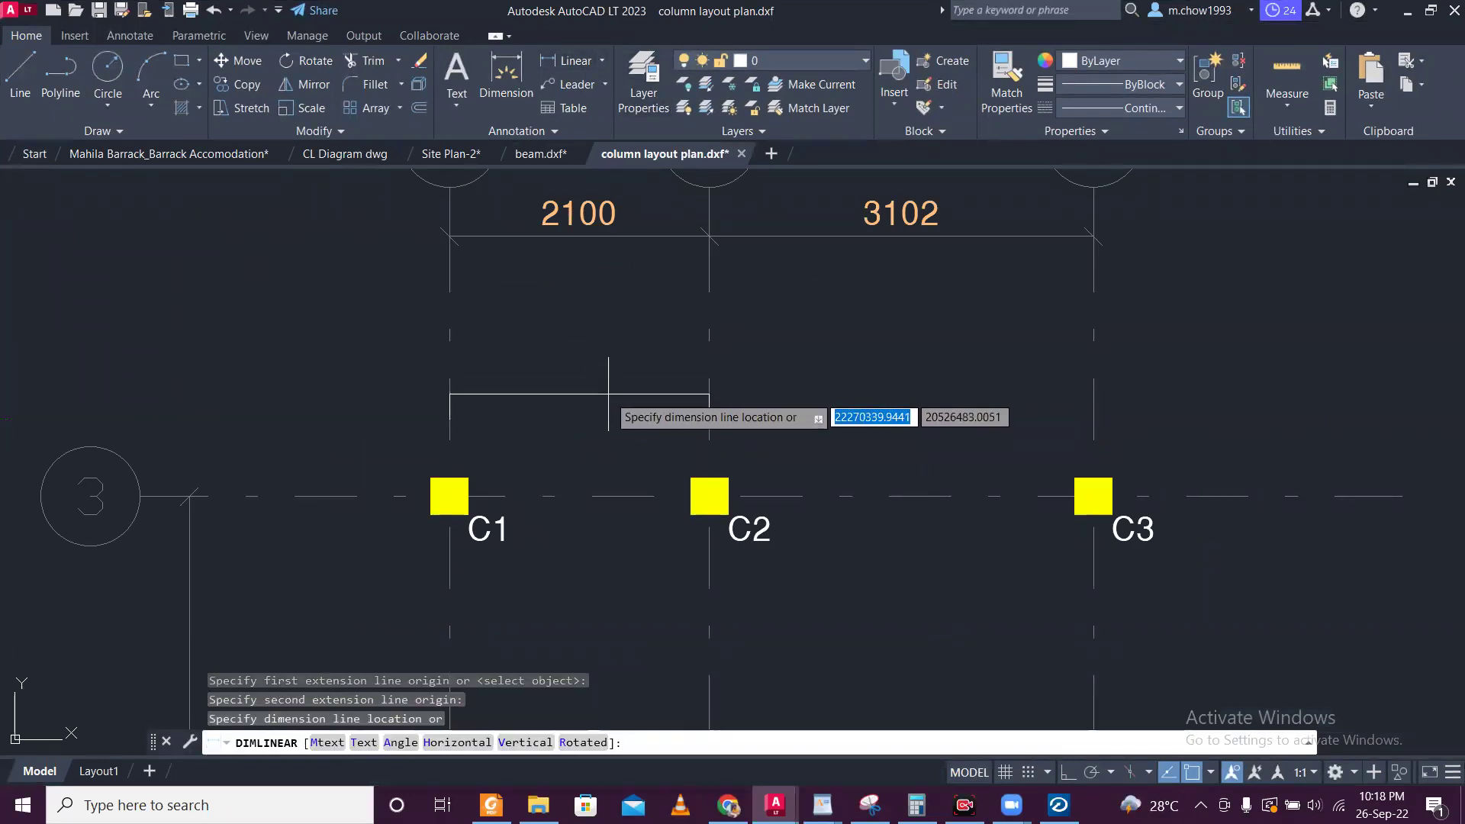
click(622, 399)
- Match the properties of the existing 2100 grid dimension onto the new dimension between C1 and C2
click(645, 280)
click(598, 210)
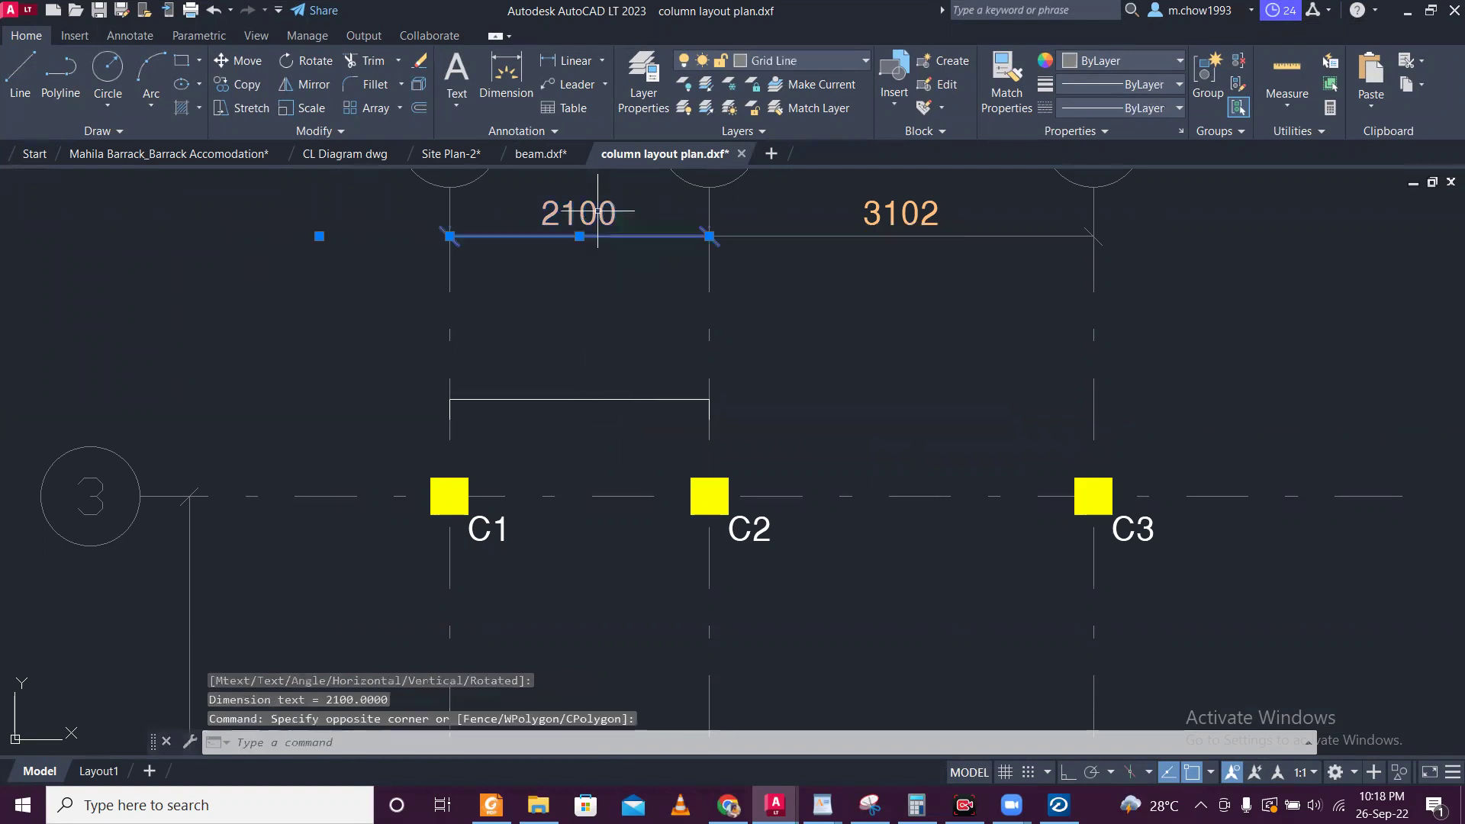
click(1007, 84)
click(603, 412)
click(554, 358)
key(Escape)
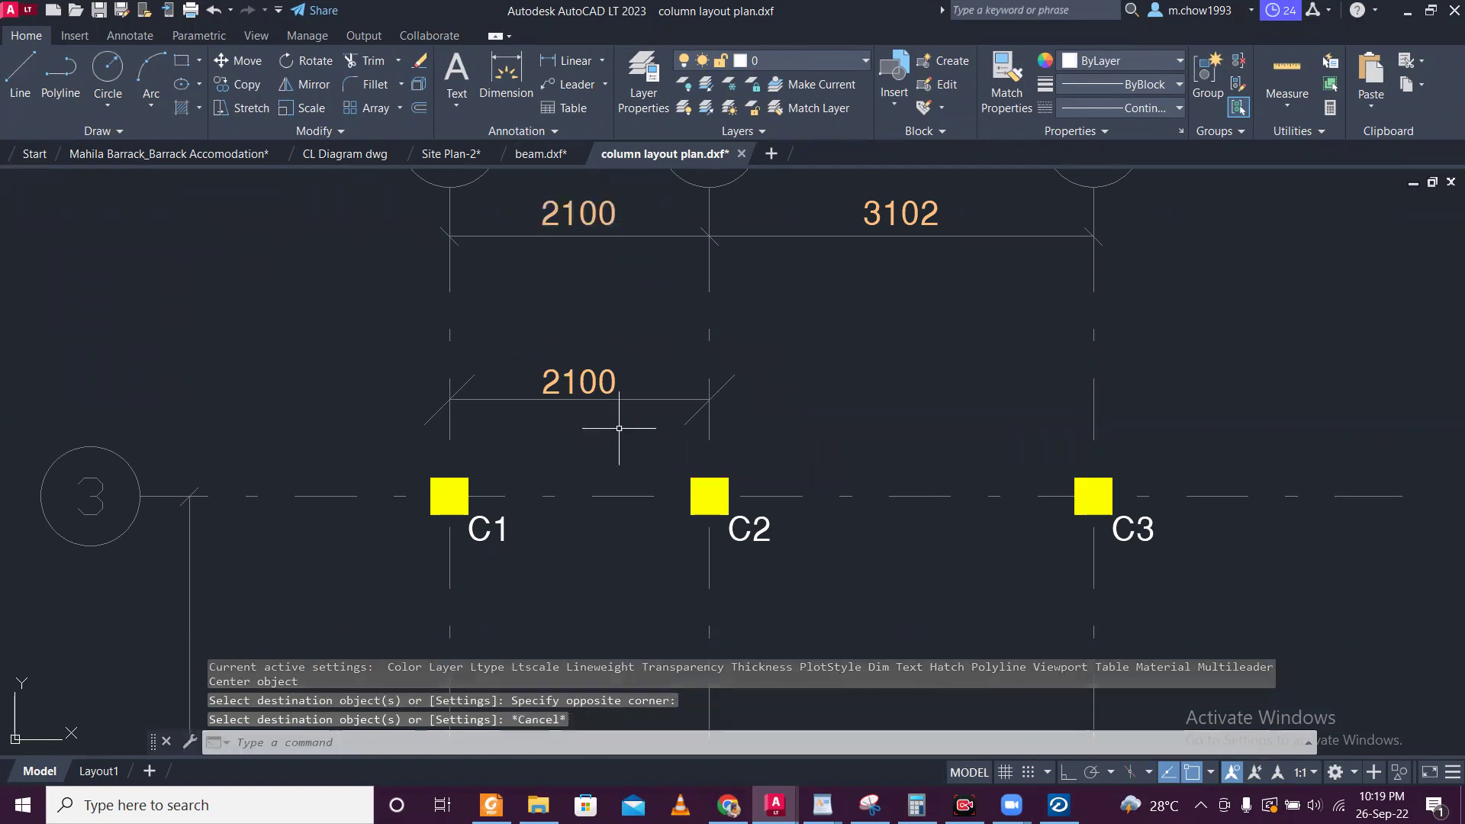
- Delete the added dimension just above columns C1 and C2
click(618, 426)
click(559, 310)
key(Delete)
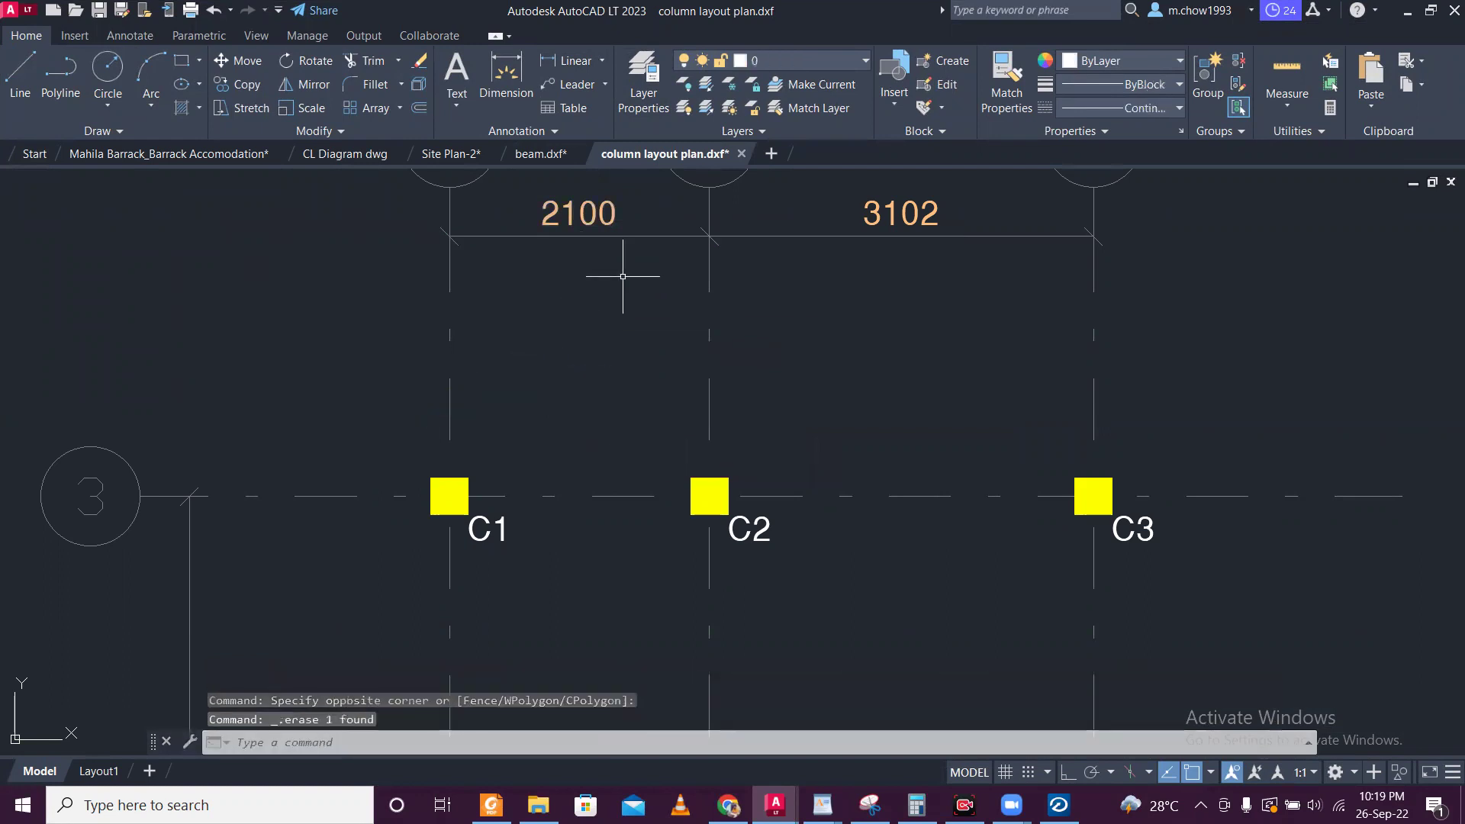
- Look over the whole column layout plan in AutoCAD LT and switch back to the RCDC project
scroll(622, 281, down, 6)
scroll(689, 478, up, 6)
scroll(674, 491, down, 4)
middle_drag(710, 534, 680, 442)
scroll(590, 315, down, 2)
scroll(603, 264, up, 4)
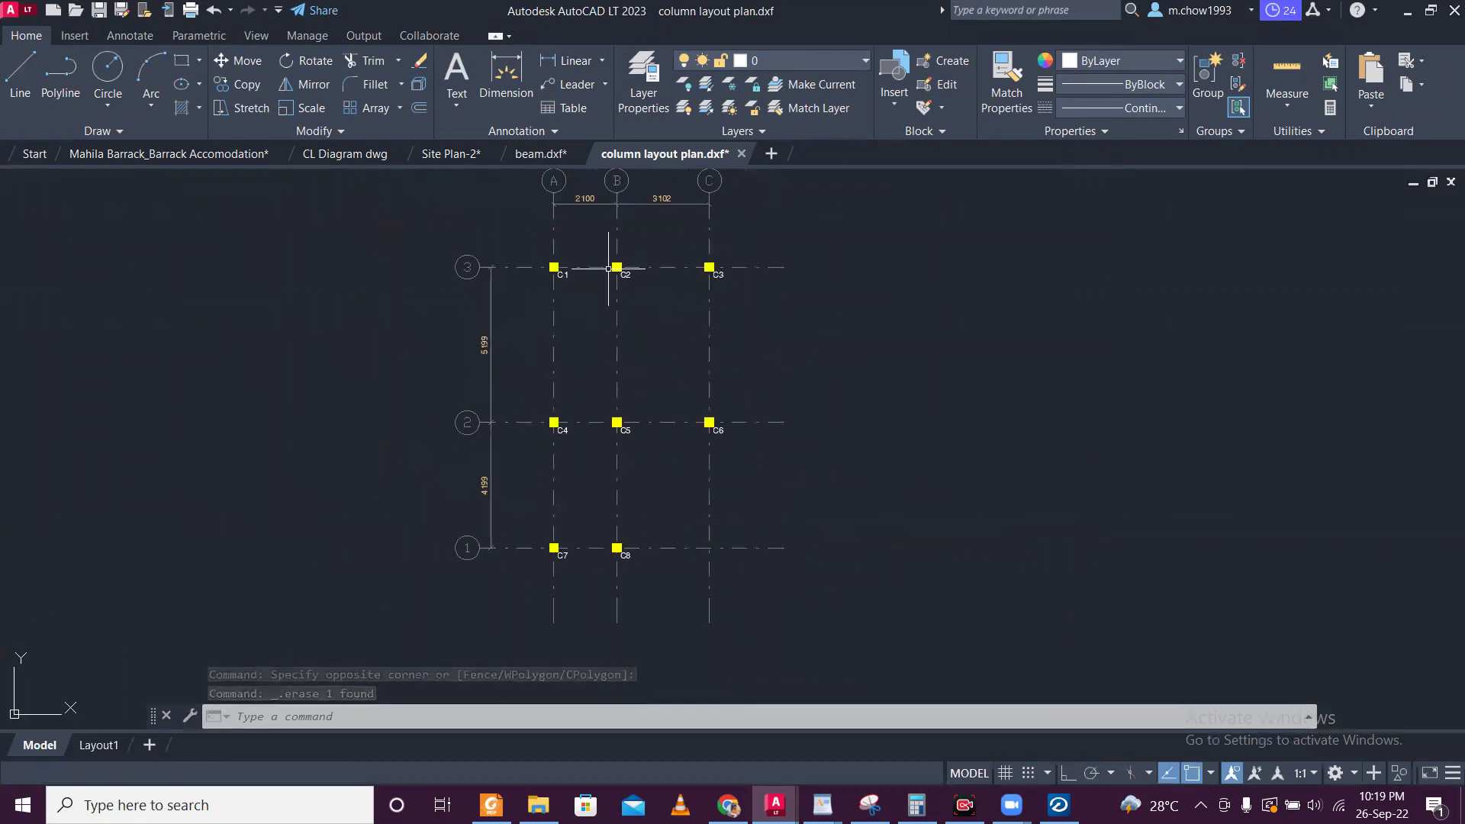
scroll(610, 275, down, 2)
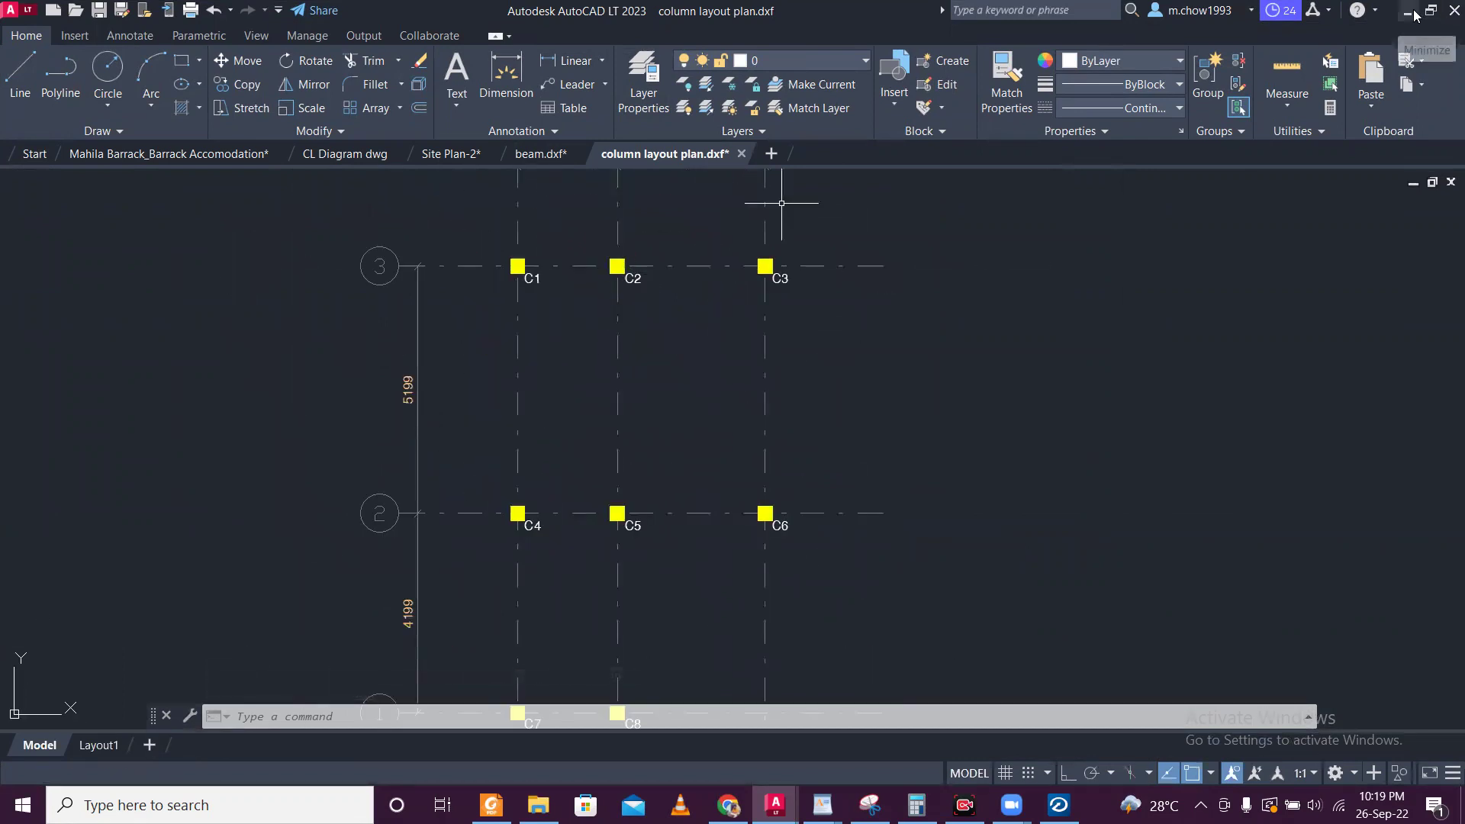
key(alt+Tab)
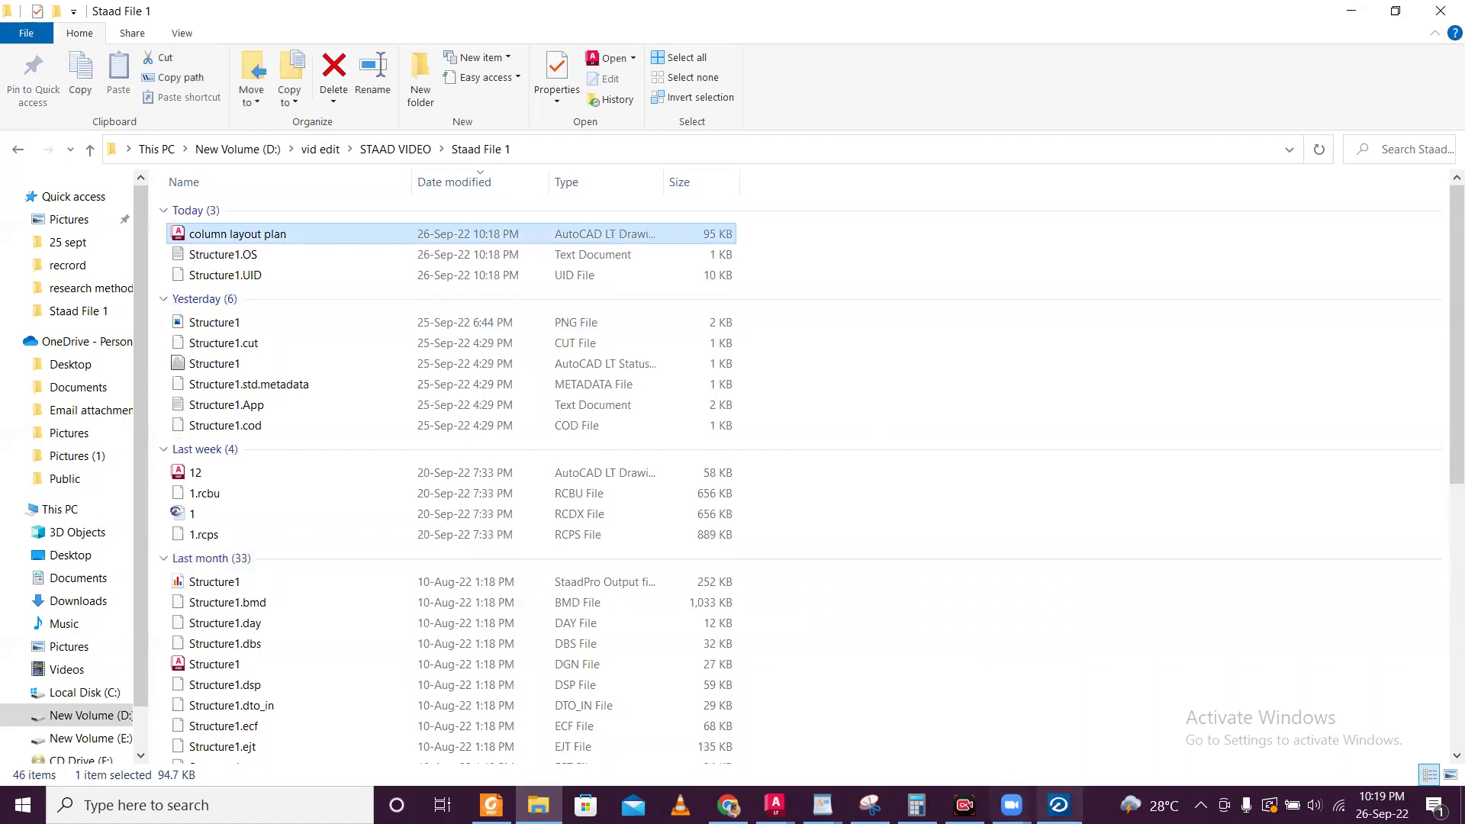
click(1058, 805)
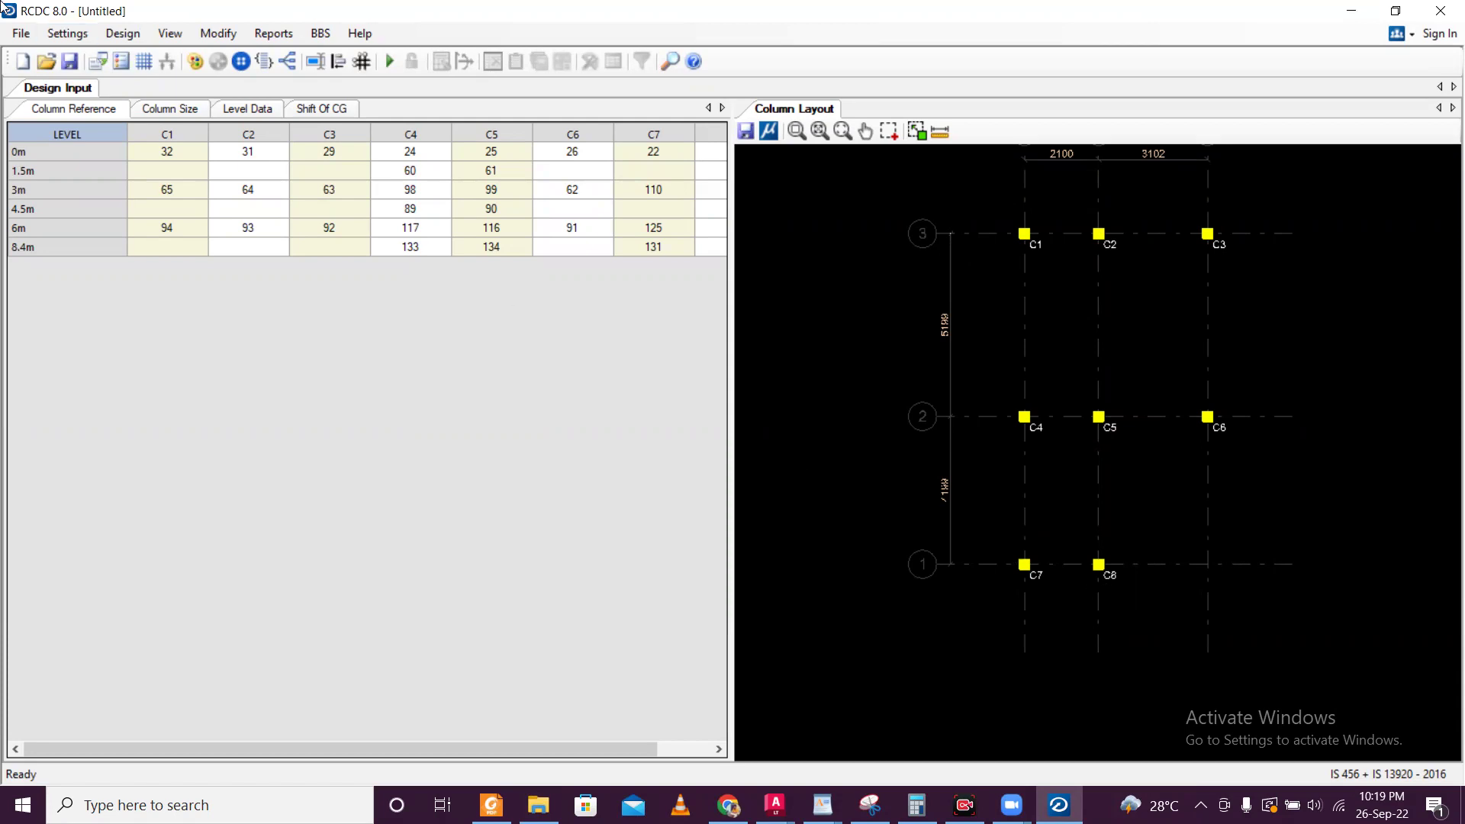
- Check the column sizes, and in the level data set the column steel grade at level 0m to Fe550
click(146, 110)
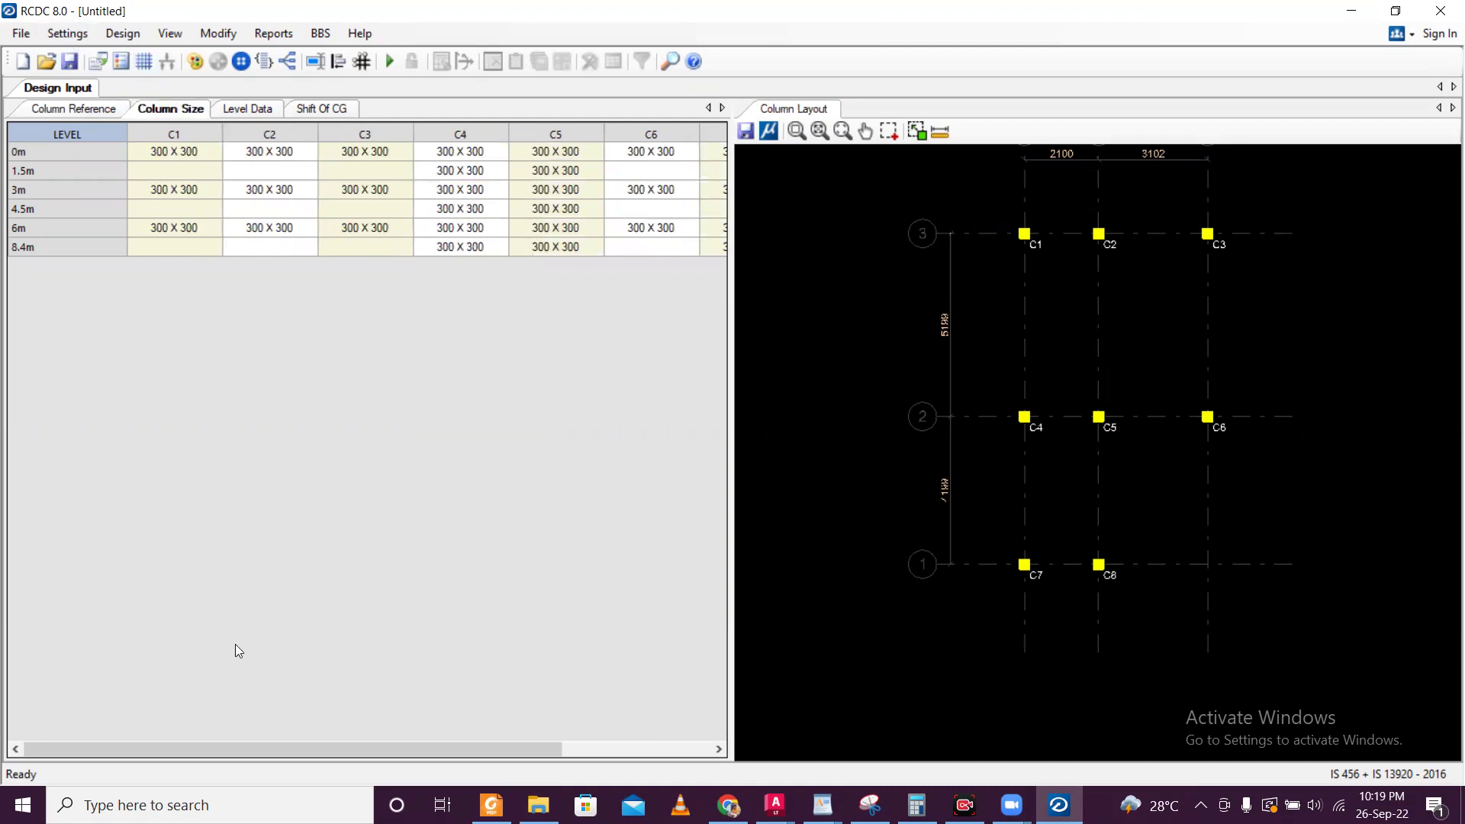
drag(182, 746, 46, 725)
click(243, 108)
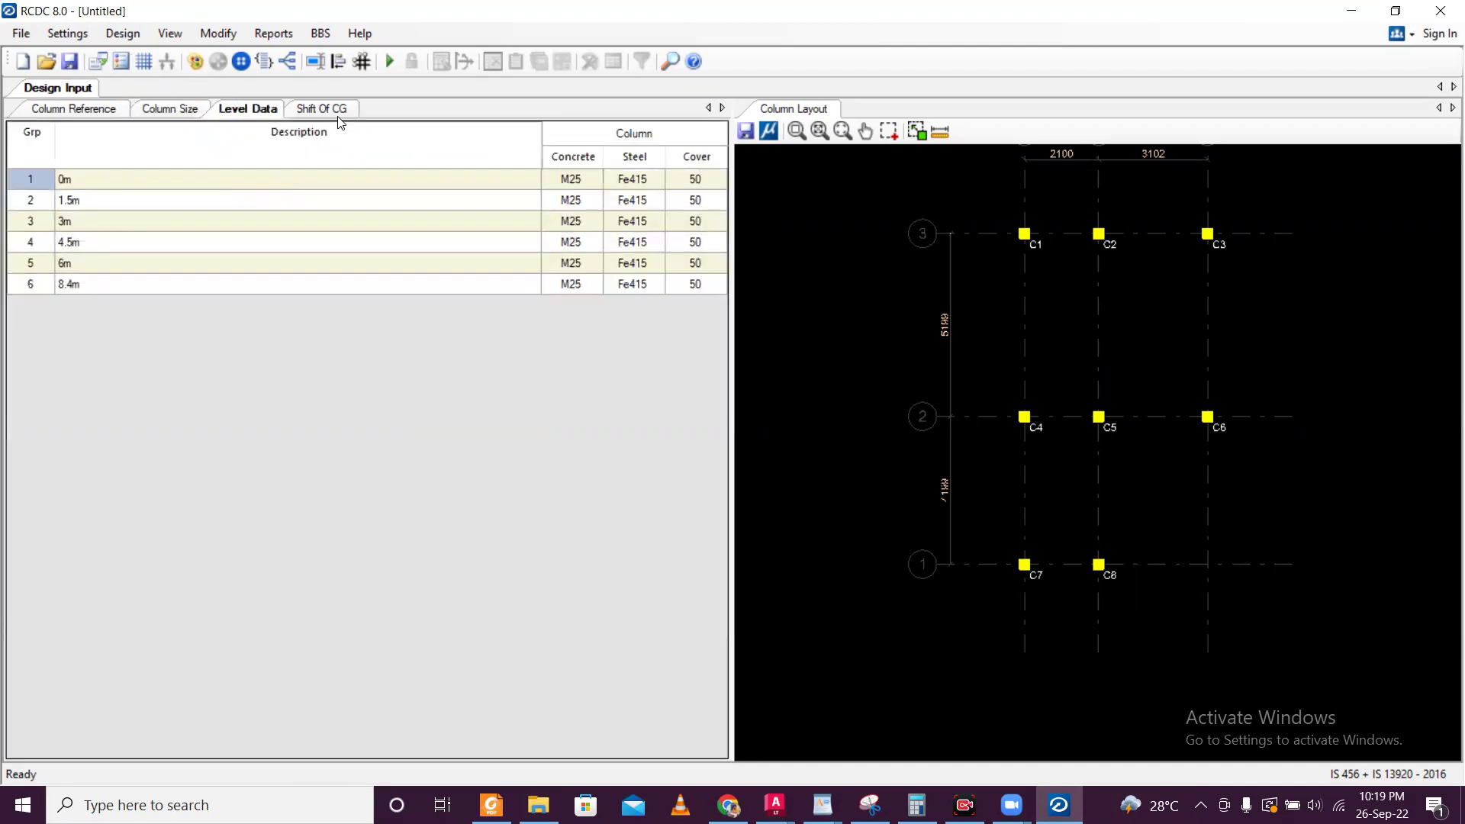
click(652, 183)
click(654, 182)
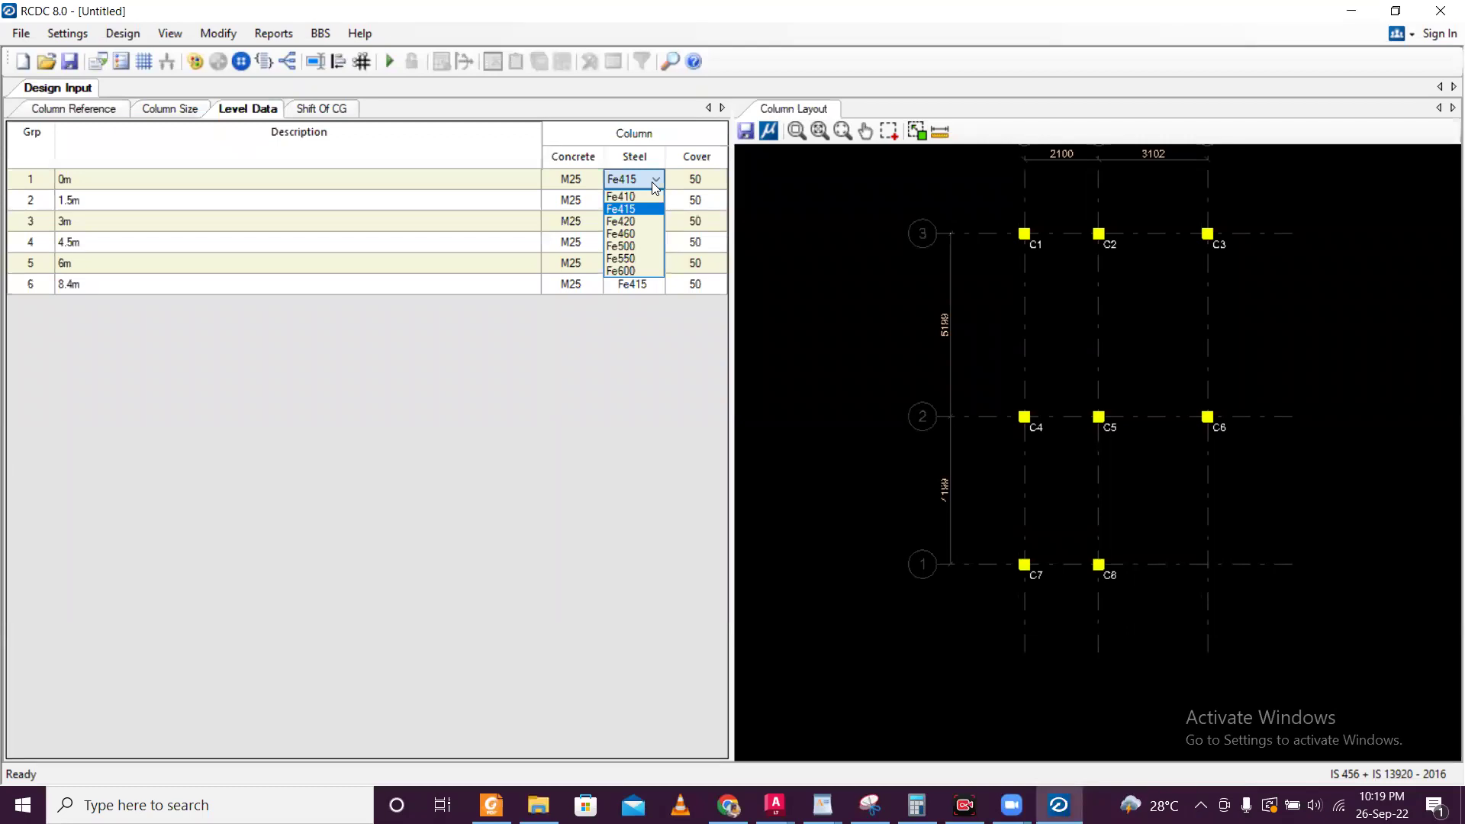
click(631, 259)
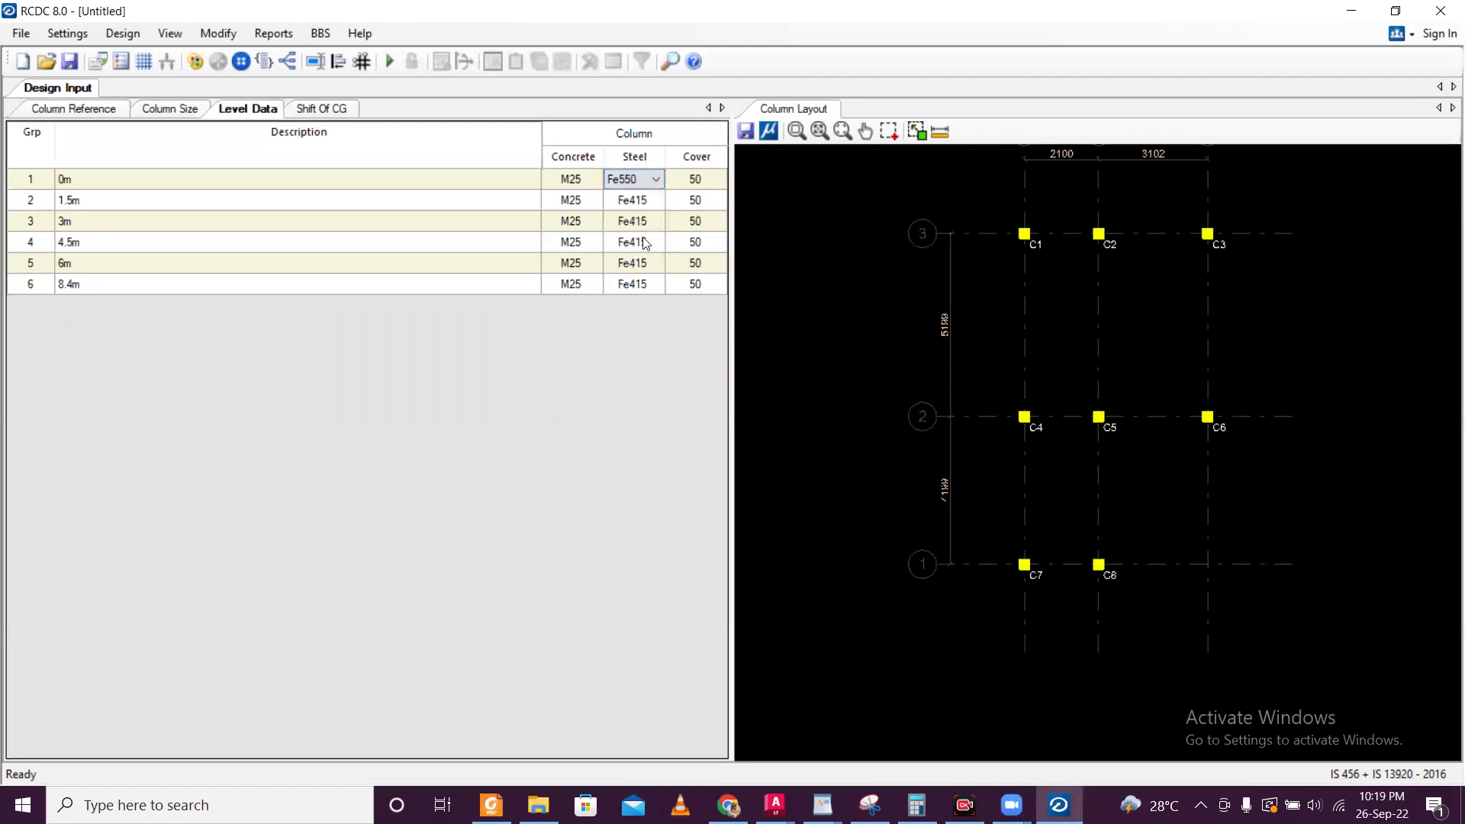
- Set the column steel grade at level 1.5m to Fe550
click(656, 202)
click(656, 202)
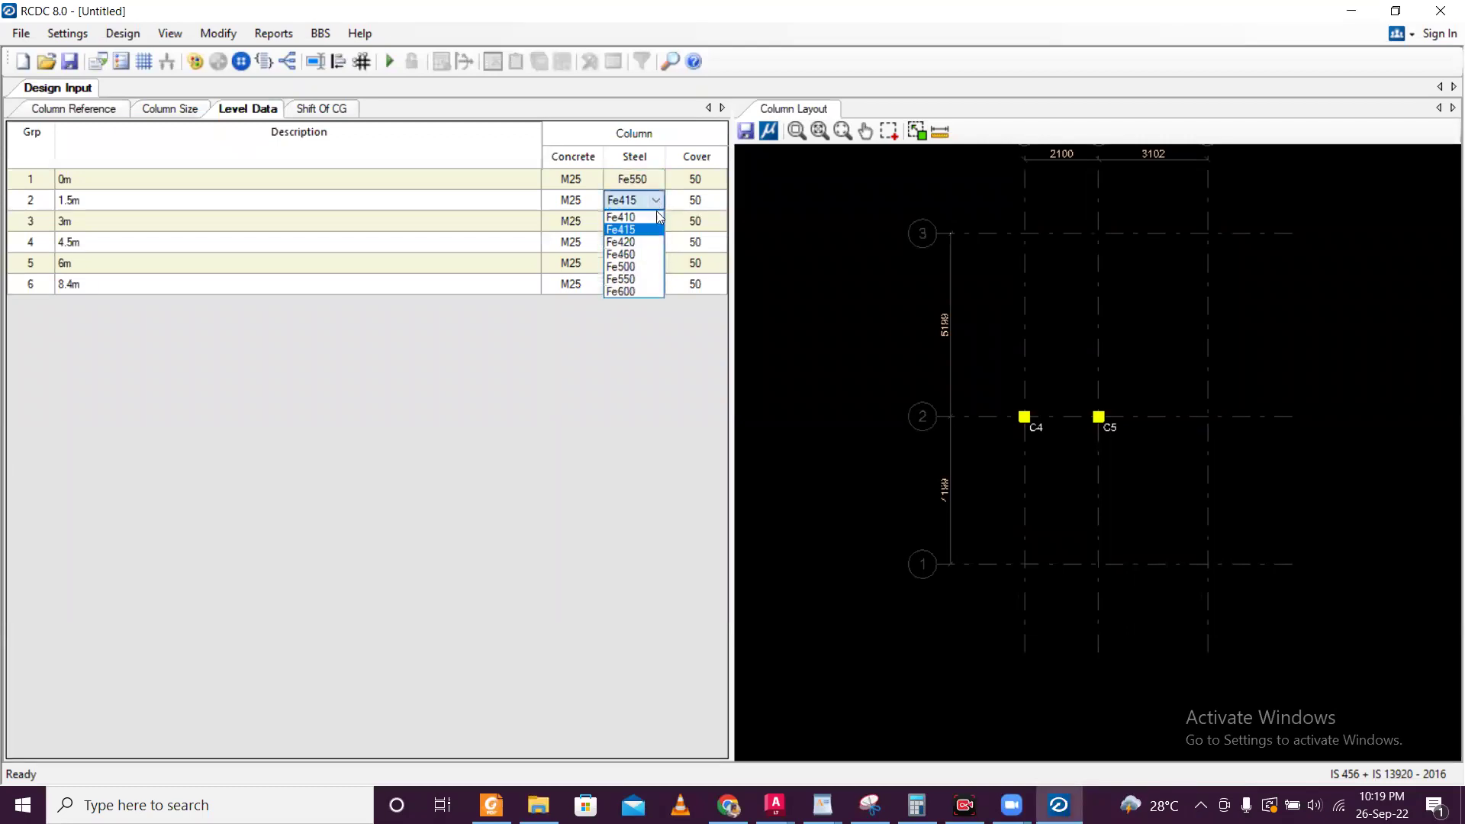
click(640, 267)
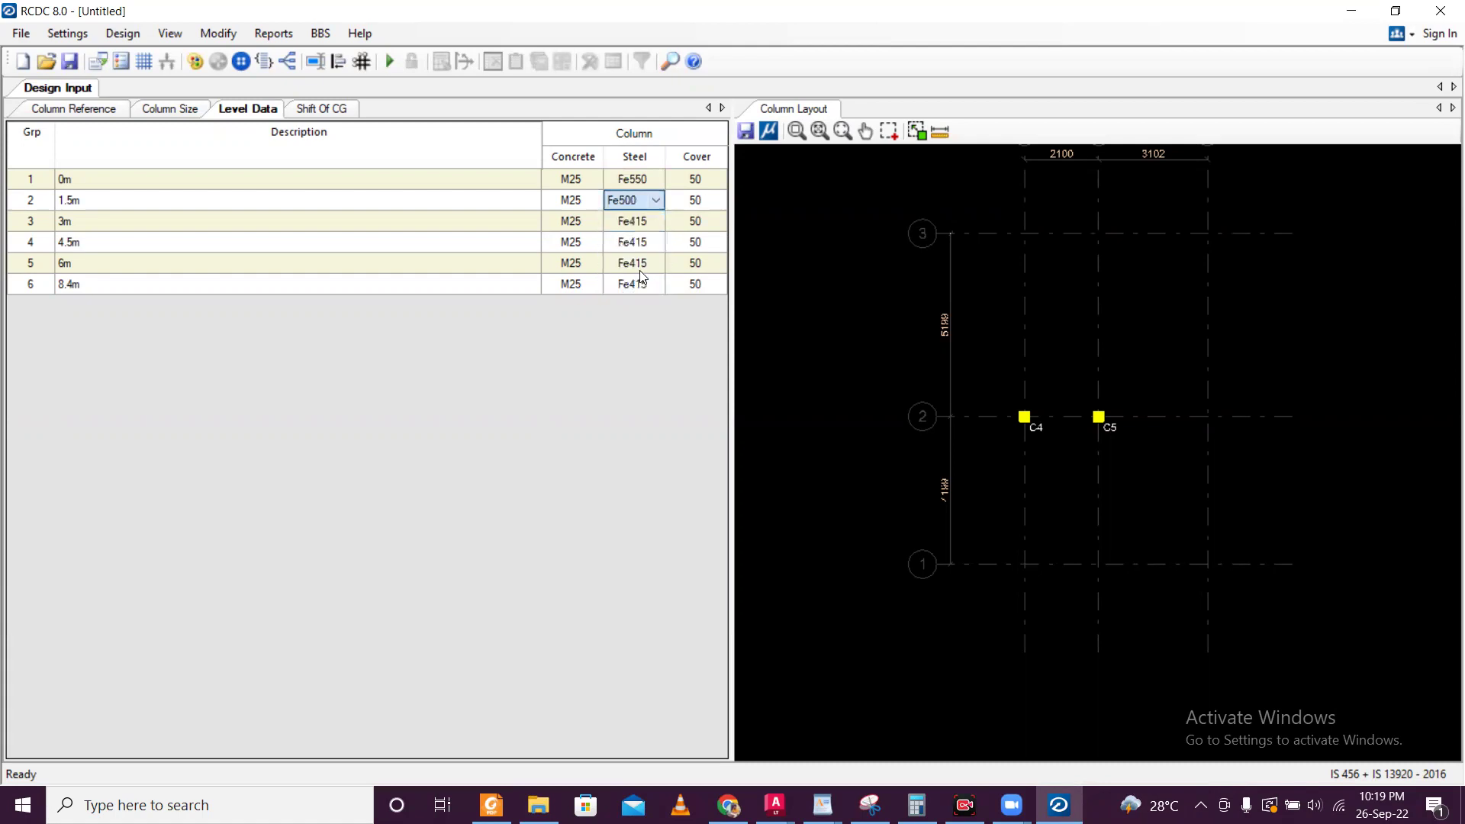
click(658, 203)
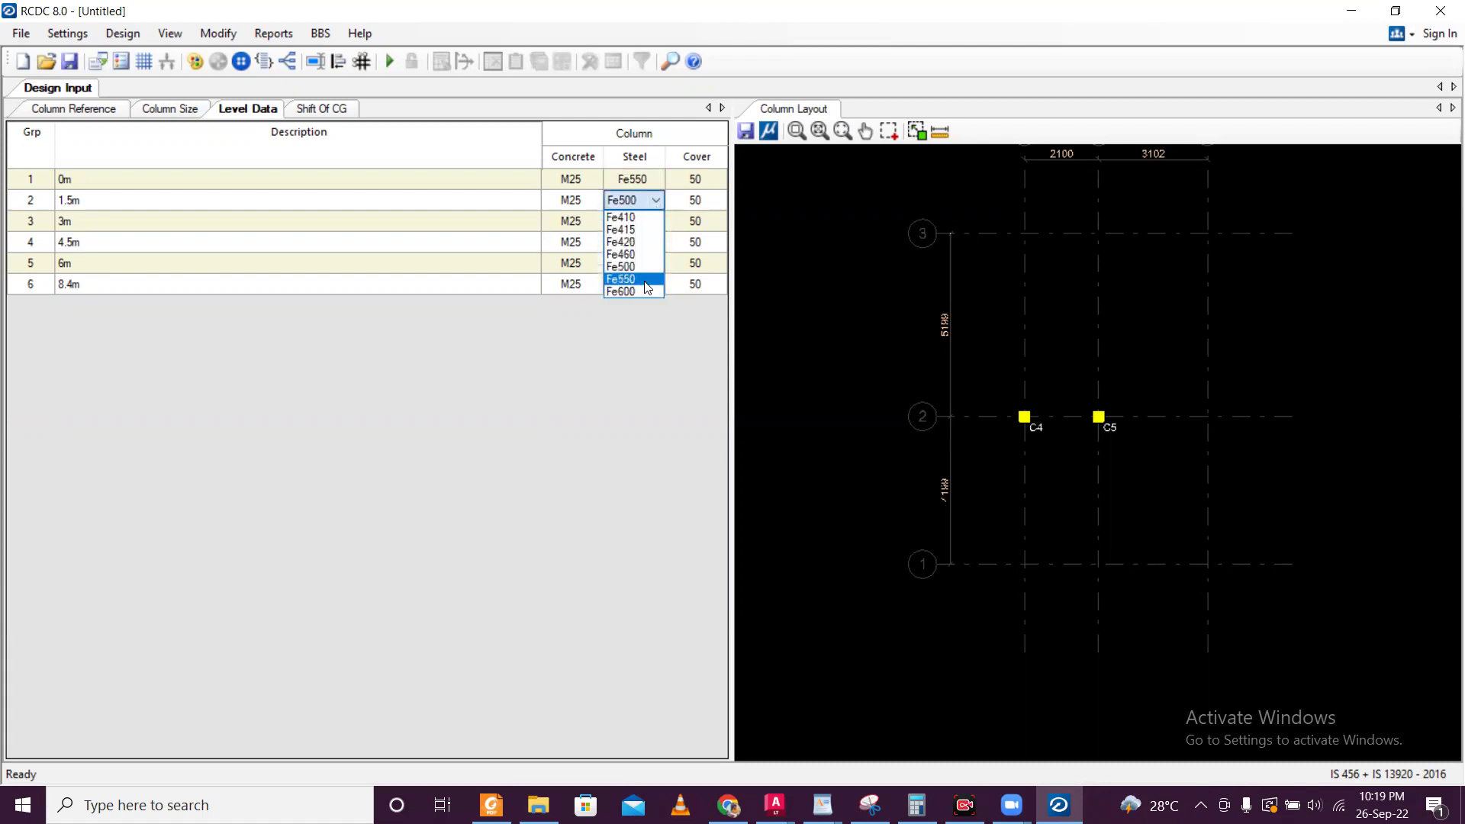
click(647, 279)
- Set the column steel grade at levels 3m and 4.5m to Fe550
click(656, 223)
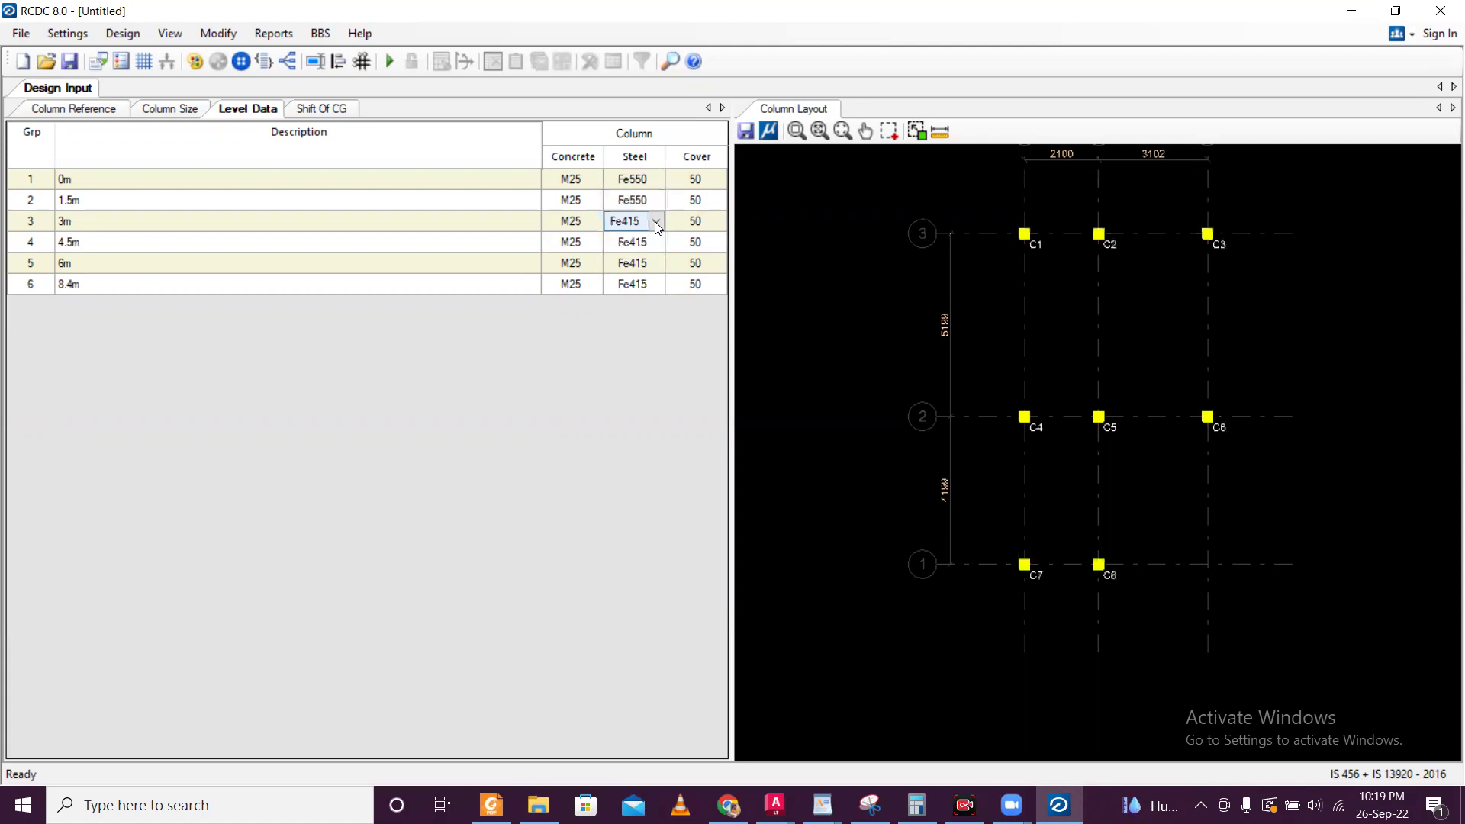
click(655, 222)
click(641, 302)
click(660, 244)
click(657, 246)
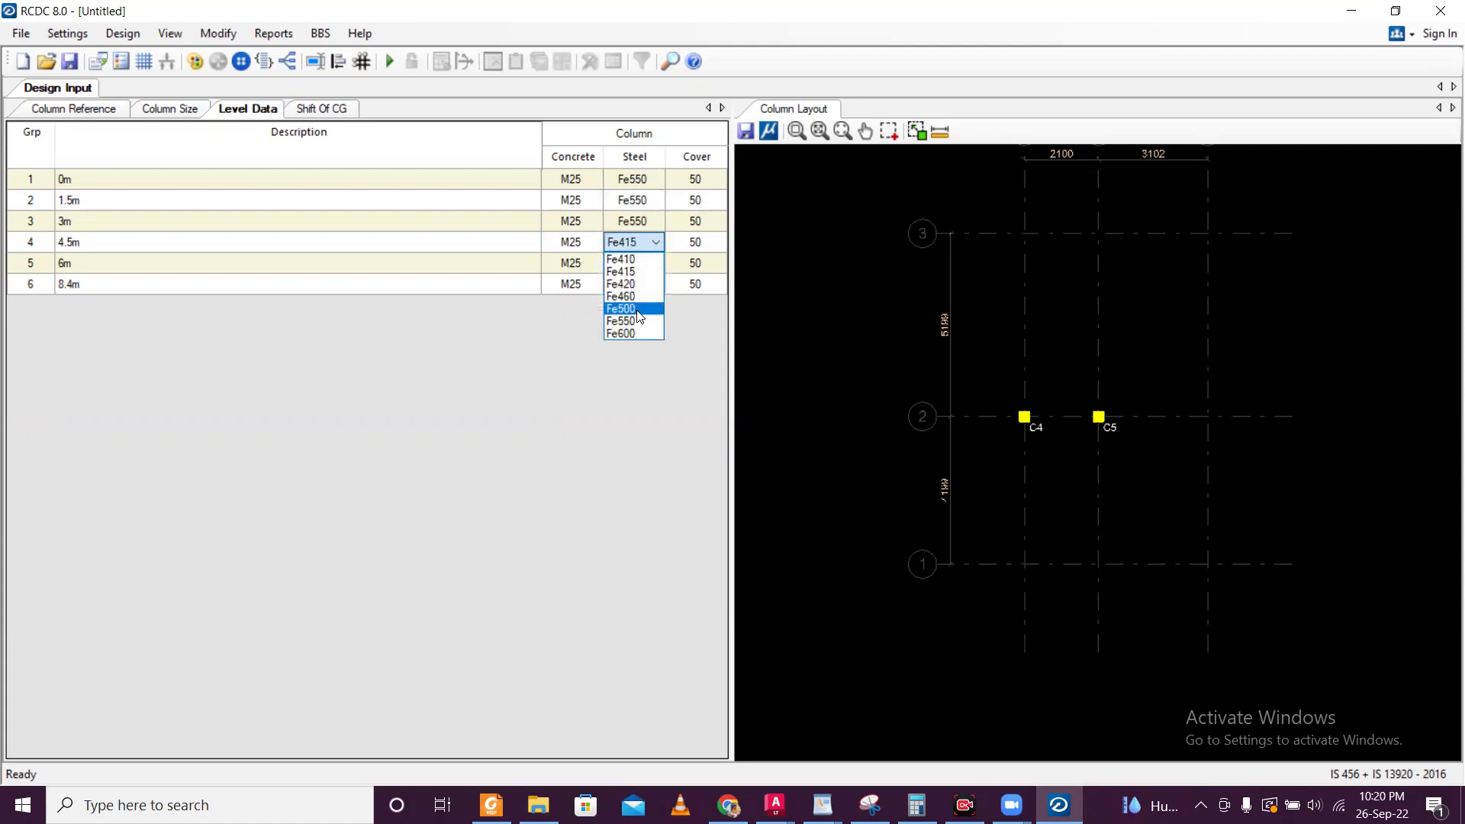
click(640, 320)
- Set the column steel grade to Fe500 at level 6m and to Fe550 at level 8.4m
click(657, 262)
click(656, 262)
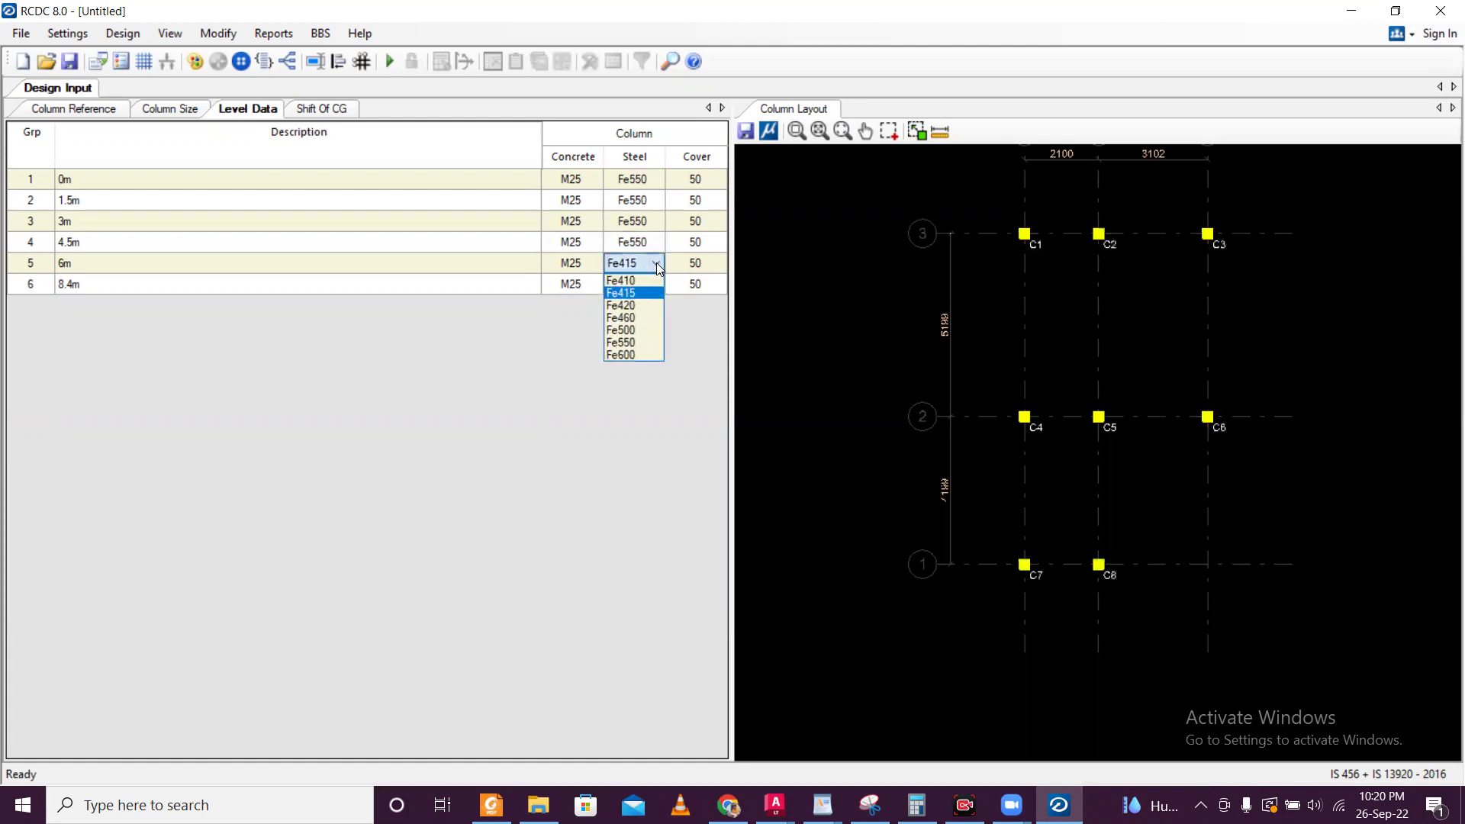
click(642, 336)
click(658, 284)
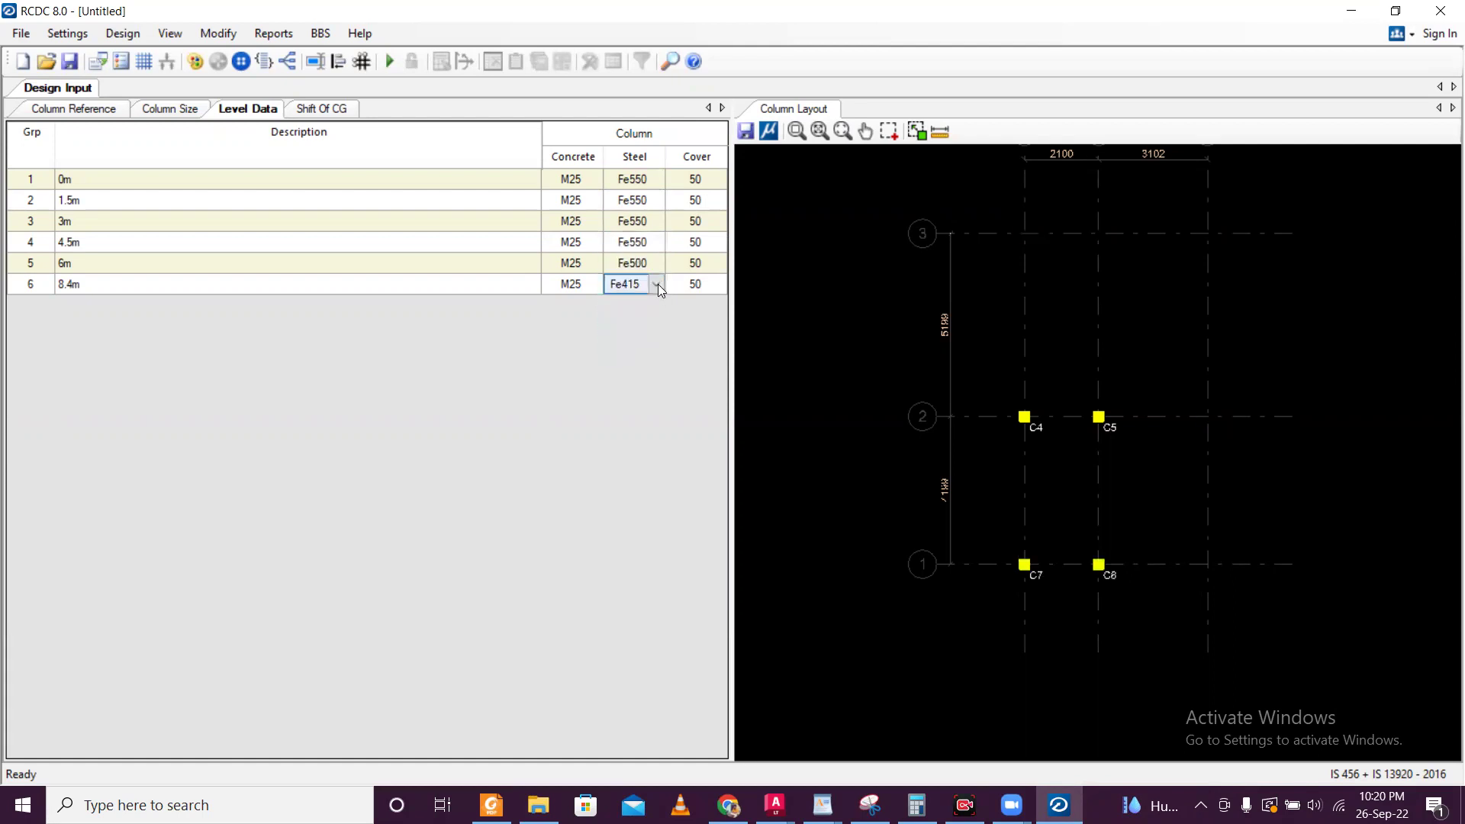
click(658, 284)
click(632, 367)
- Set the column cover at level 0m to 40
click(699, 178)
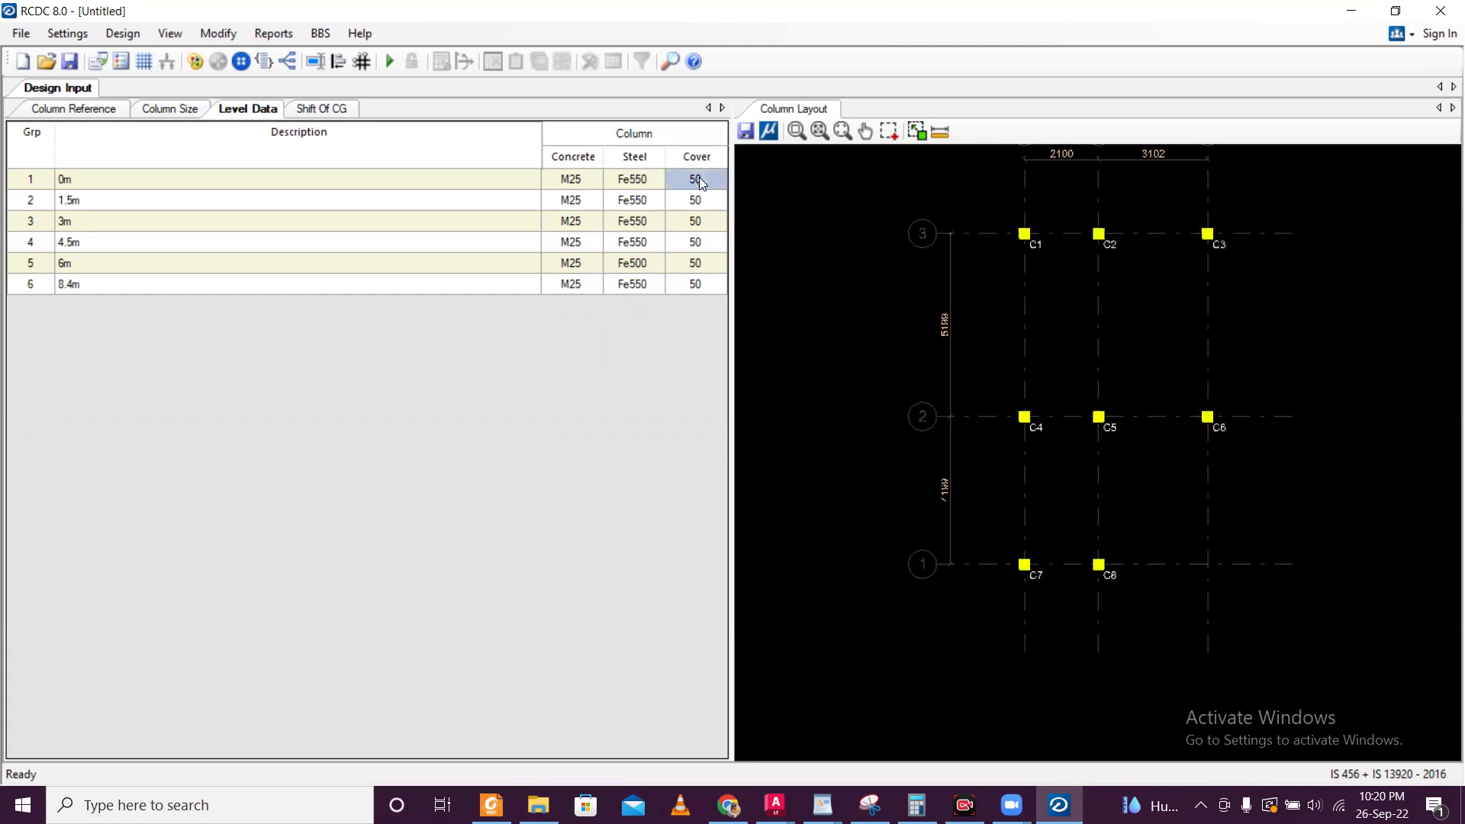
text(40)
- Try to copy the cover value of level 0m for reuse at the other levels
double_click(693, 179)
key(ctrl+c)
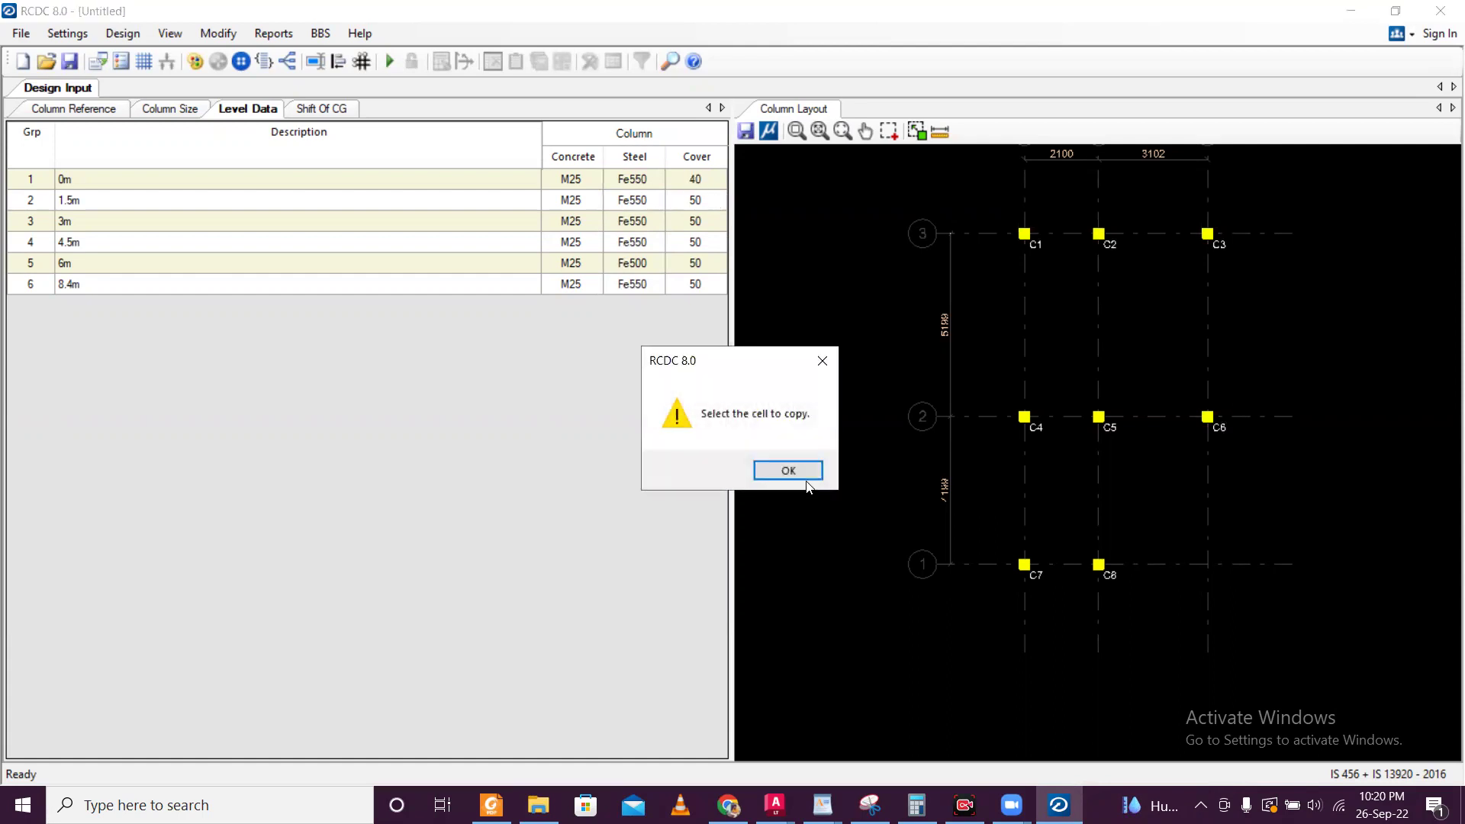
click(788, 471)
click(696, 220)
key(ctrl+c)
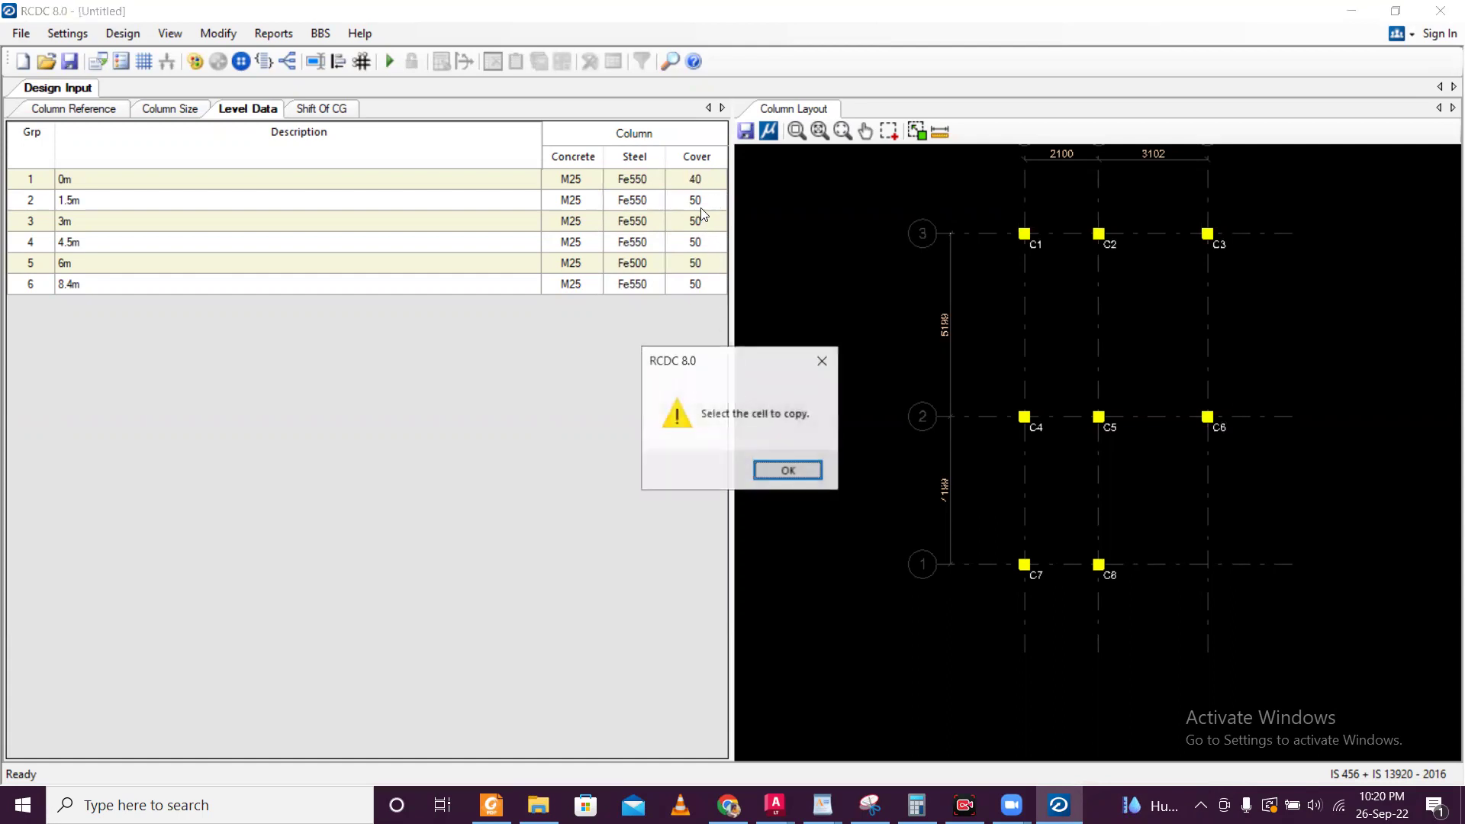
click(779, 470)
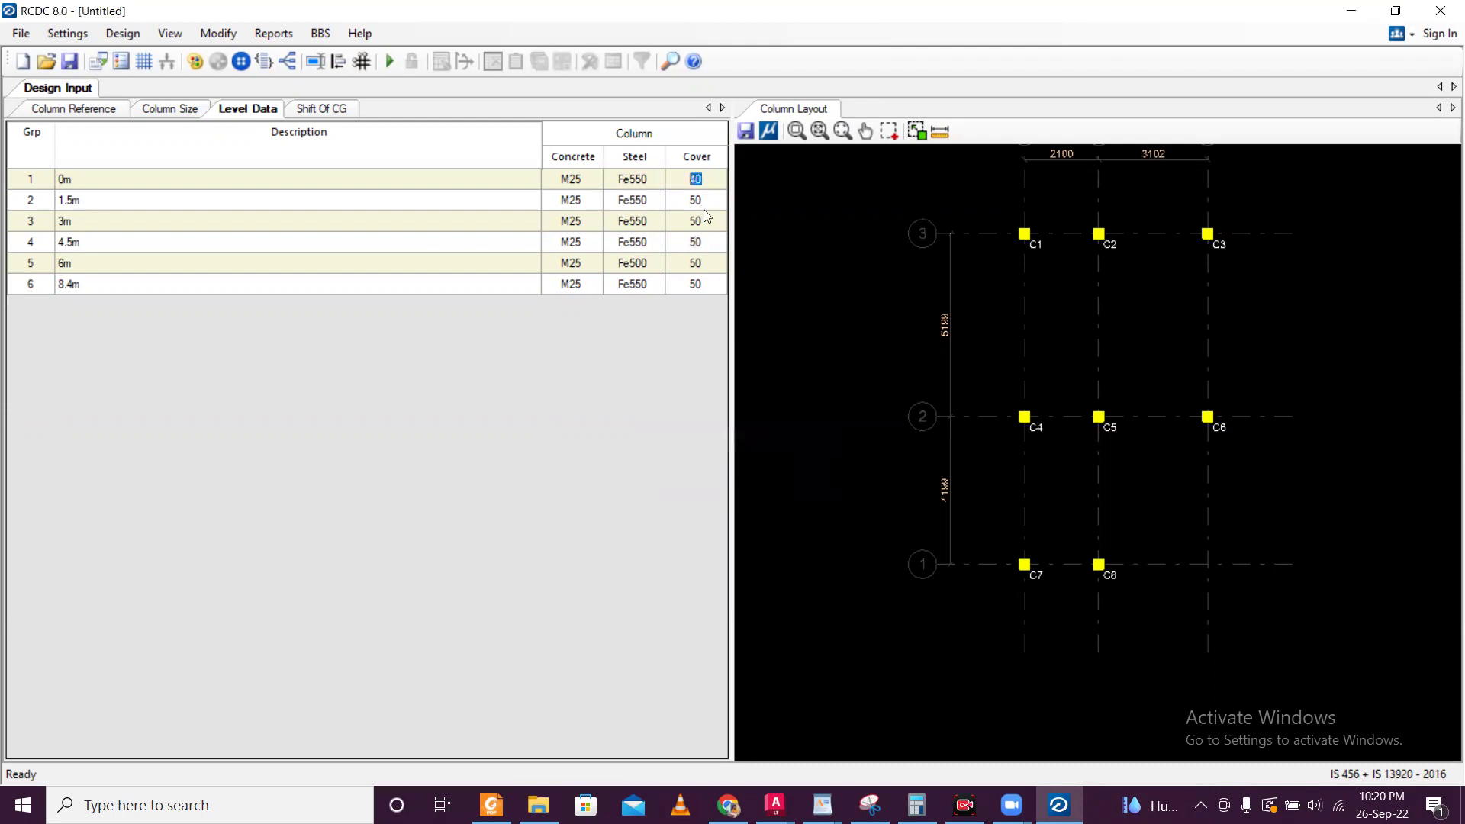
click(699, 197)
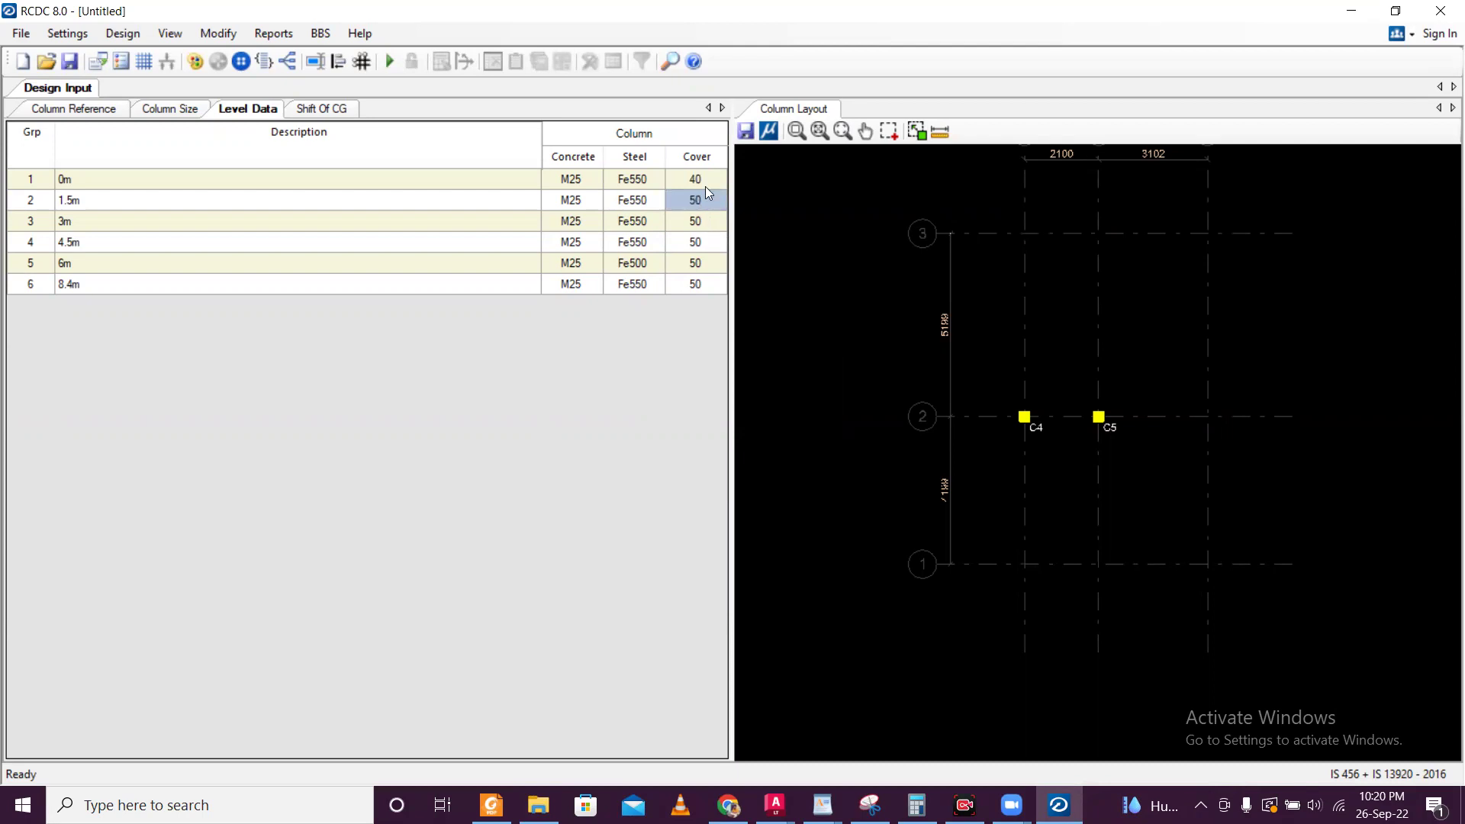
click(705, 186)
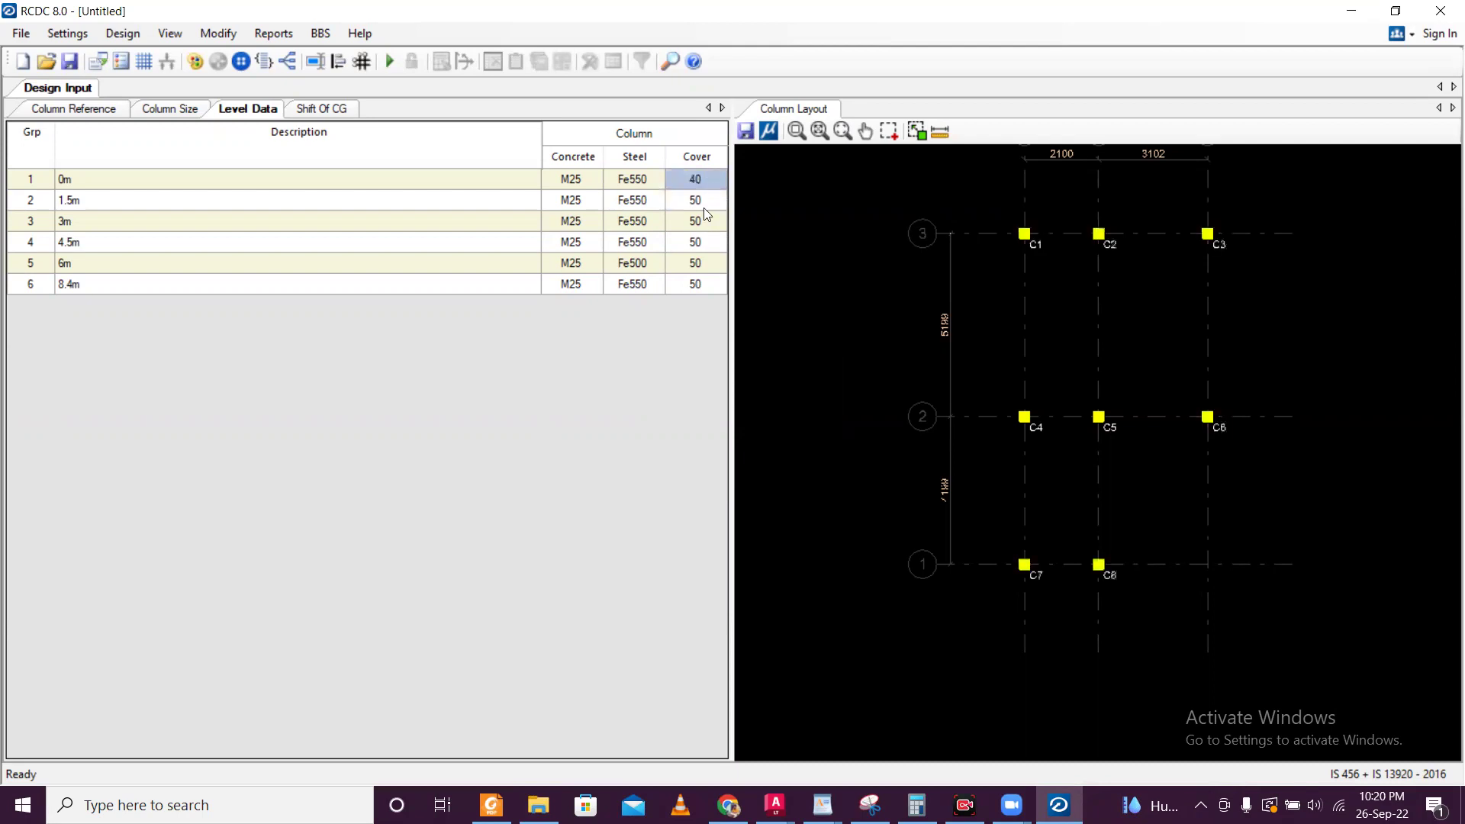
- Set the column cover to 40 at levels 1.5m, 3m, 4.5m, 6m and 8.4m
click(704, 206)
click(704, 220)
text(40)
click(716, 244)
text(40)
click(694, 262)
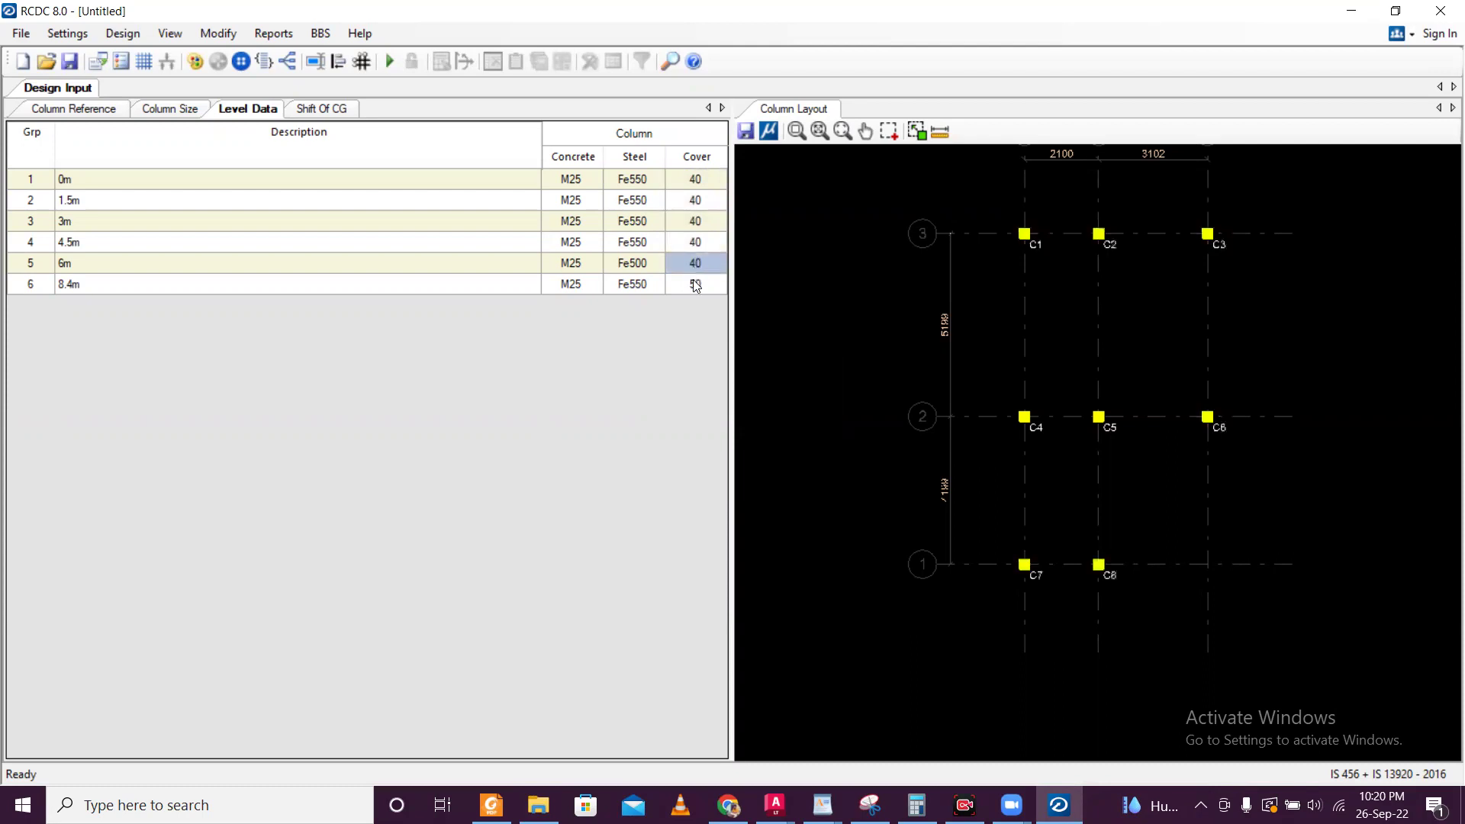
click(696, 284)
text(40)
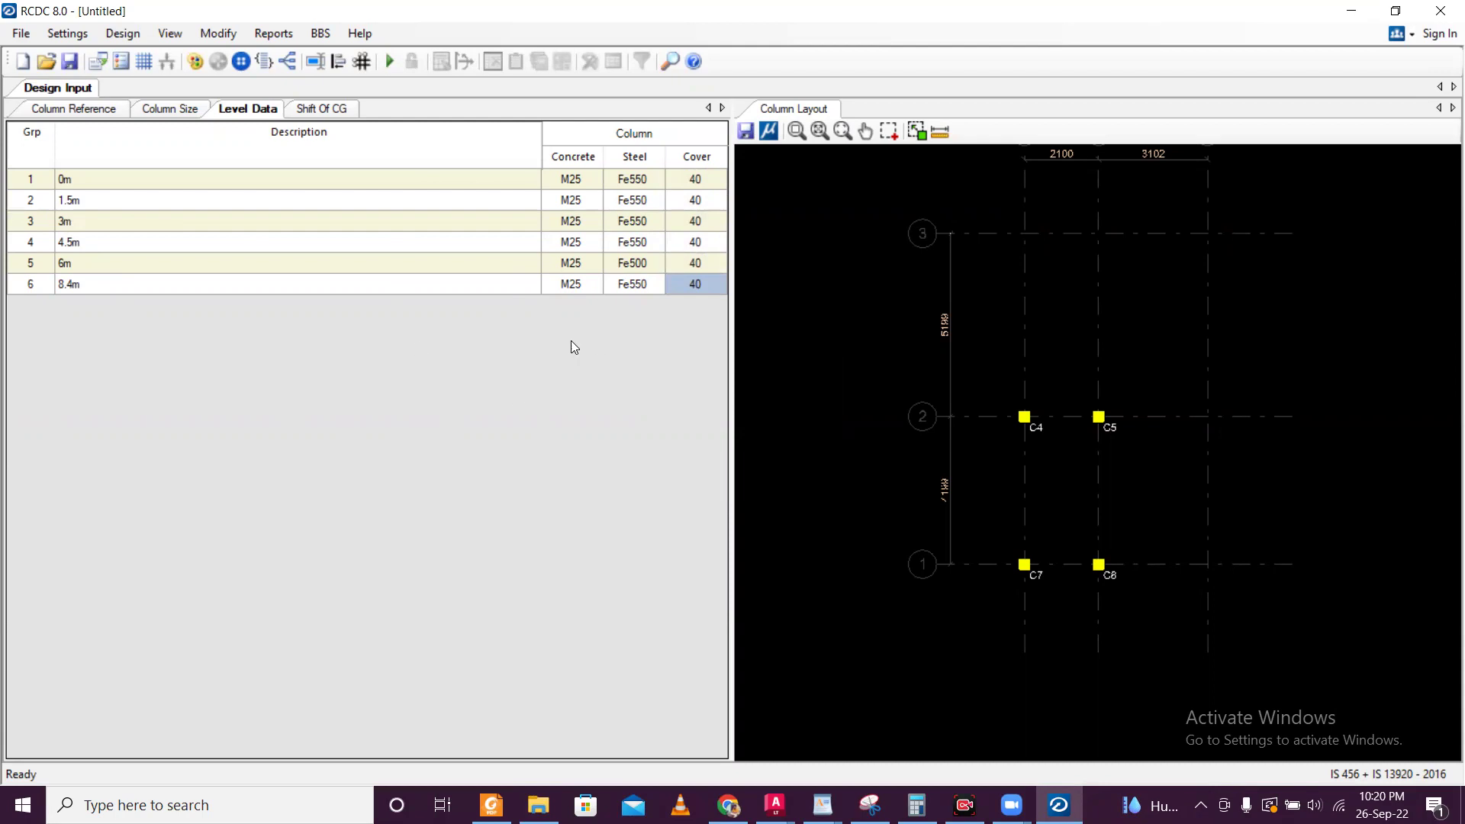
- Review the shift of CG, column size and column reference tables of the design input
click(317, 109)
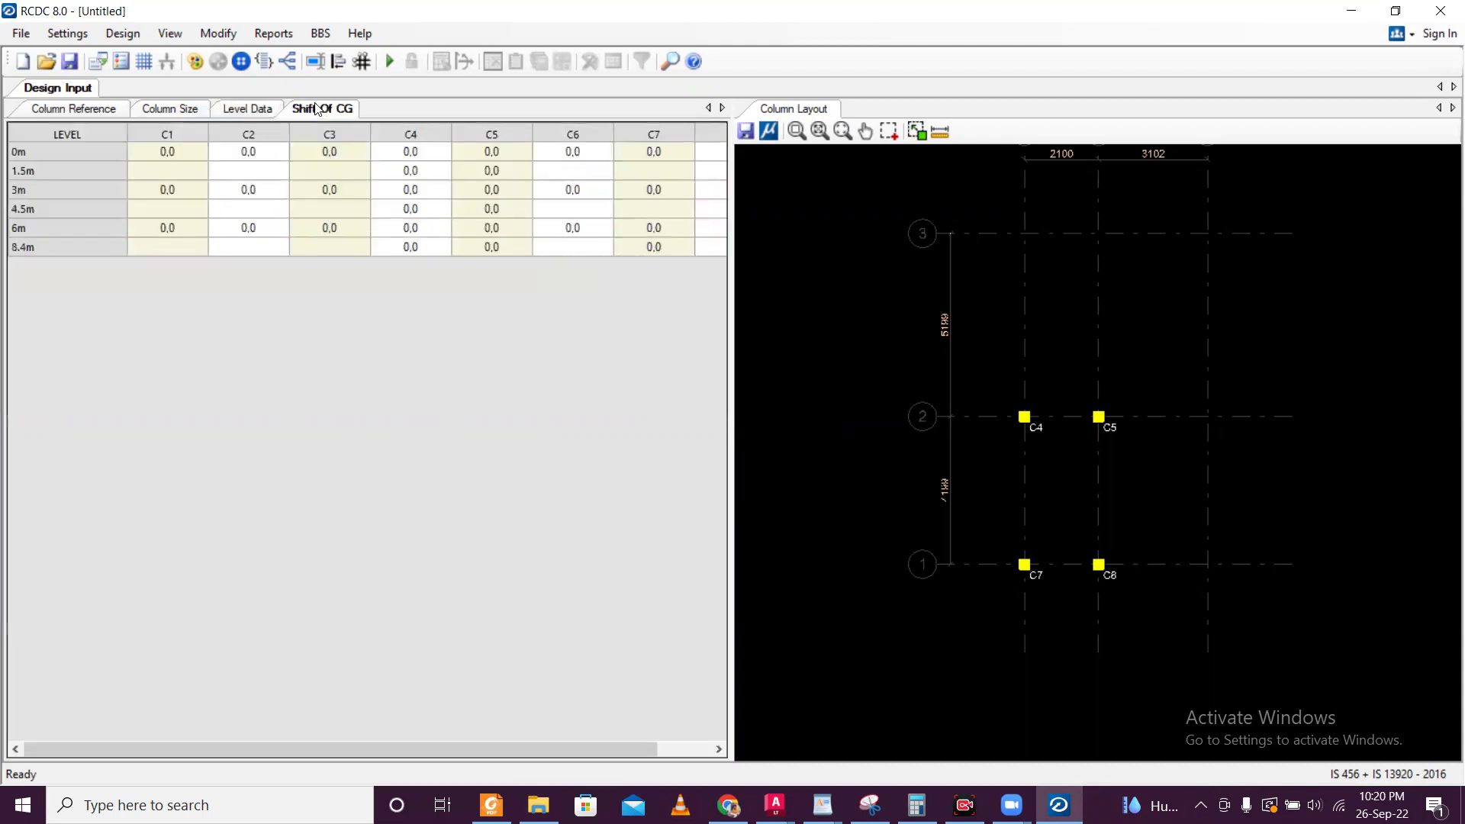
click(248, 110)
click(175, 112)
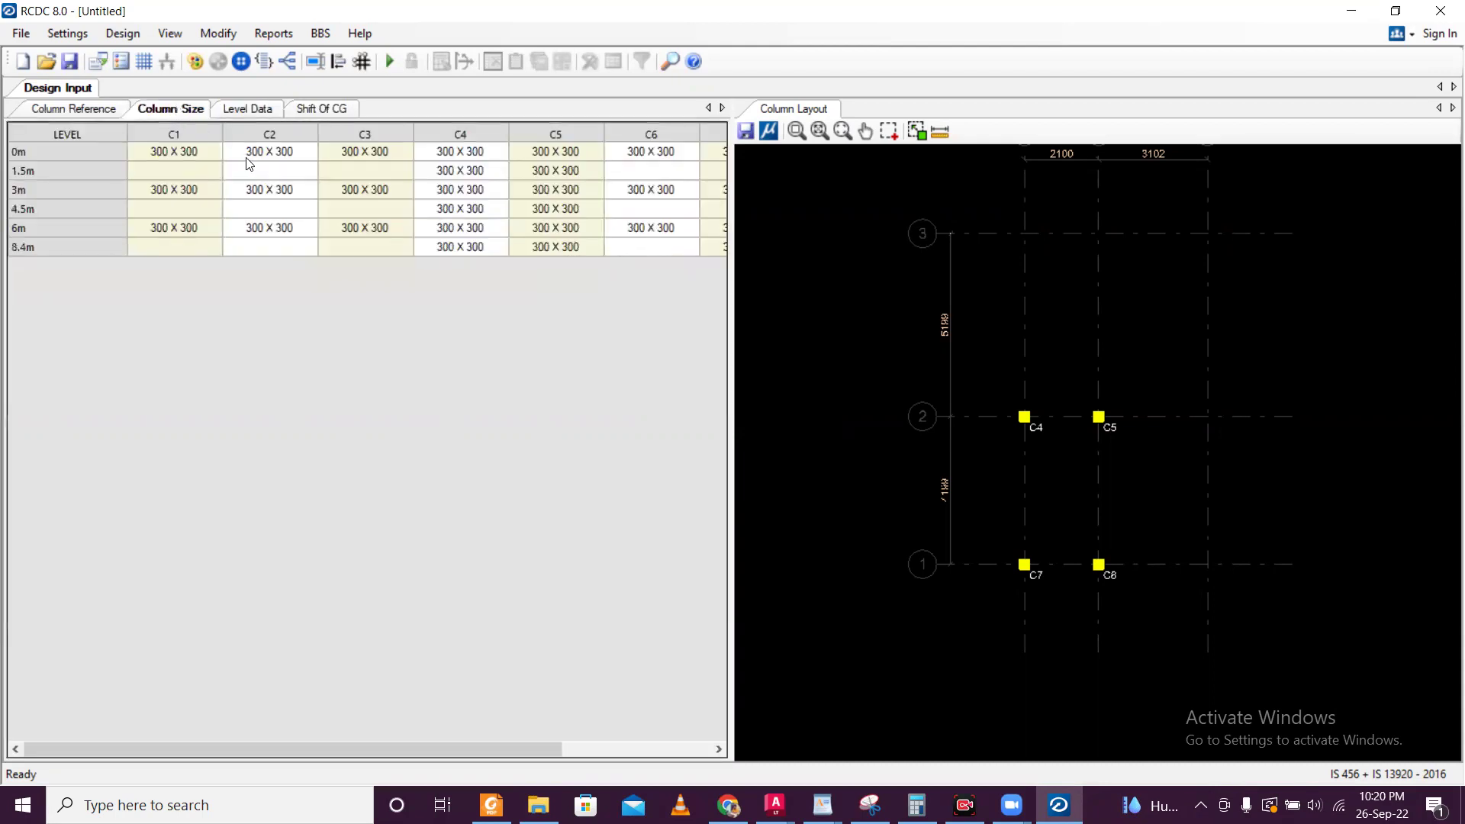
click(98, 109)
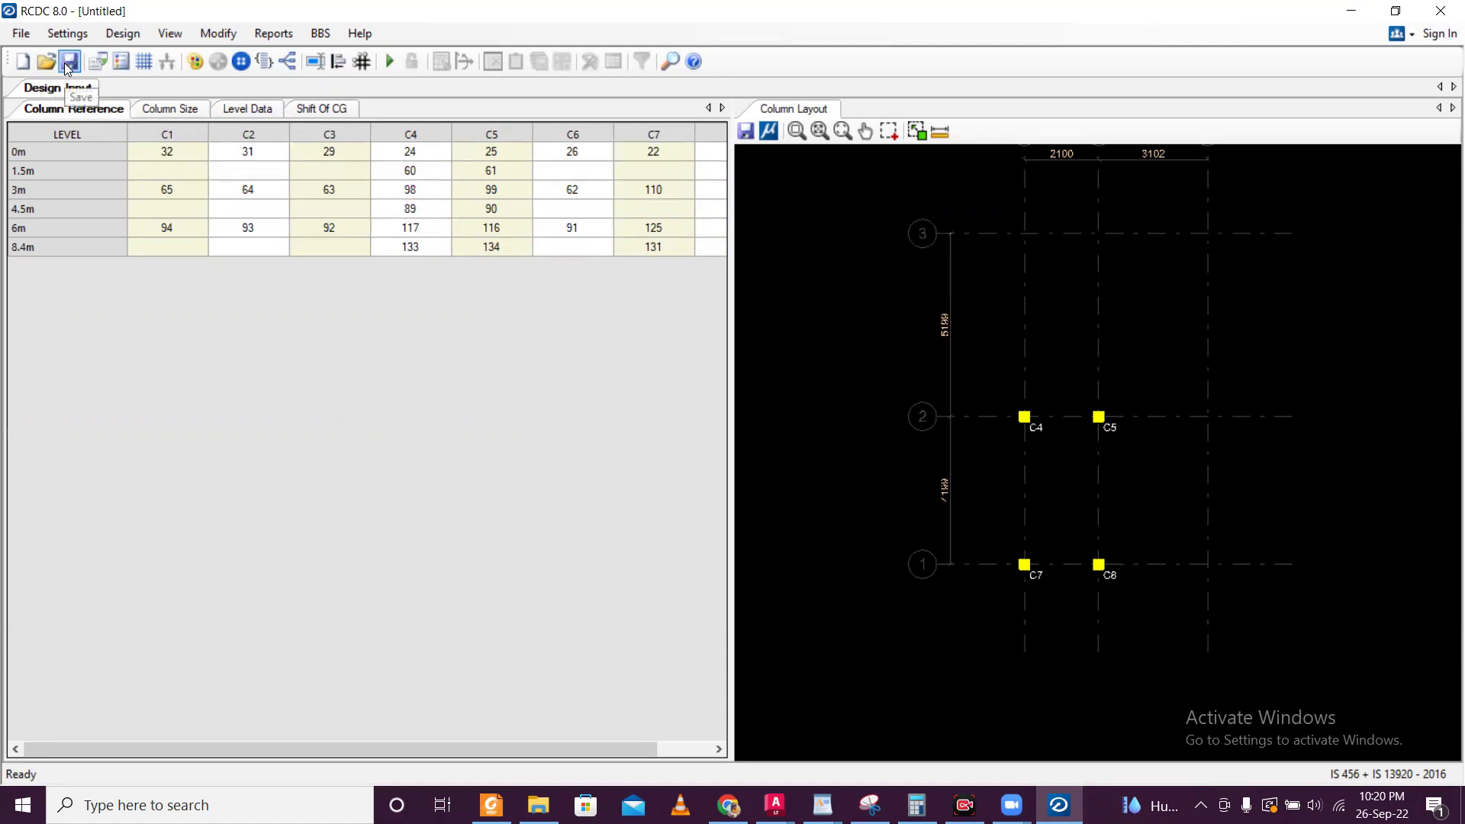
click(74, 35)
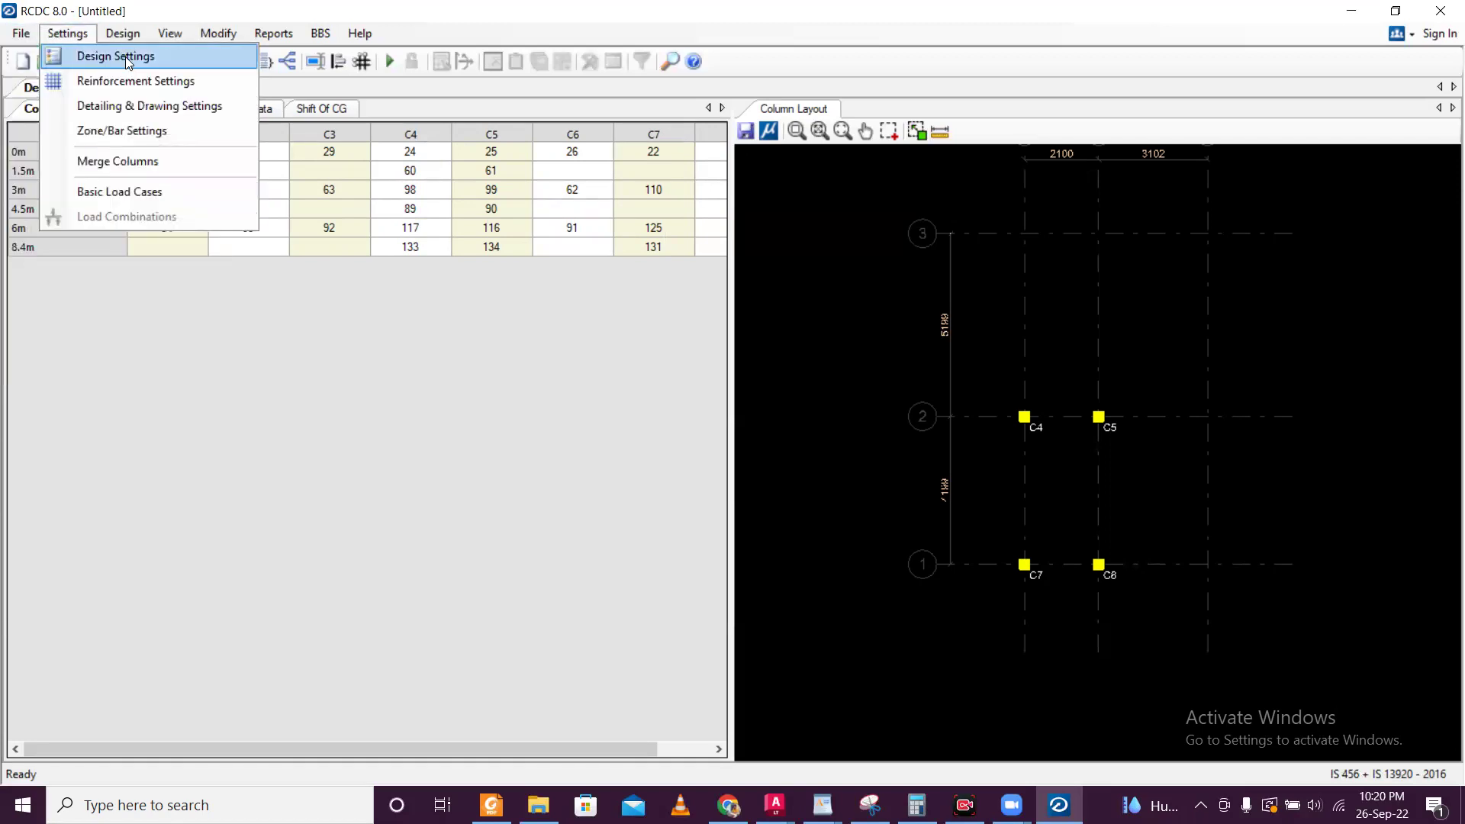
mouse_move(273, 33)
click(418, 15)
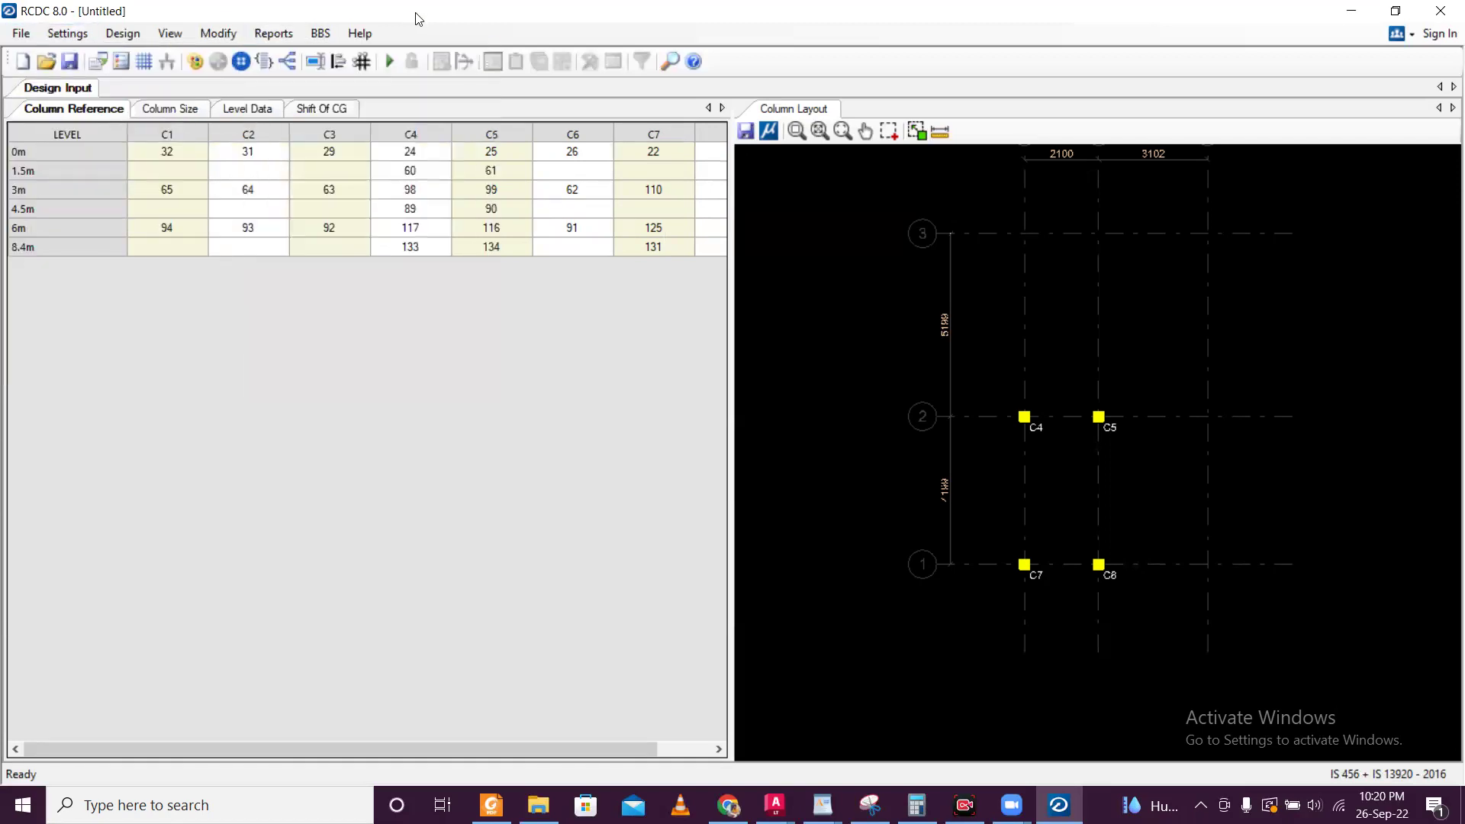
- In the basic load cases, assign the Dead Load type to LOAD 4: LL and the Live Load type to LOAD 3: DL
click(389, 62)
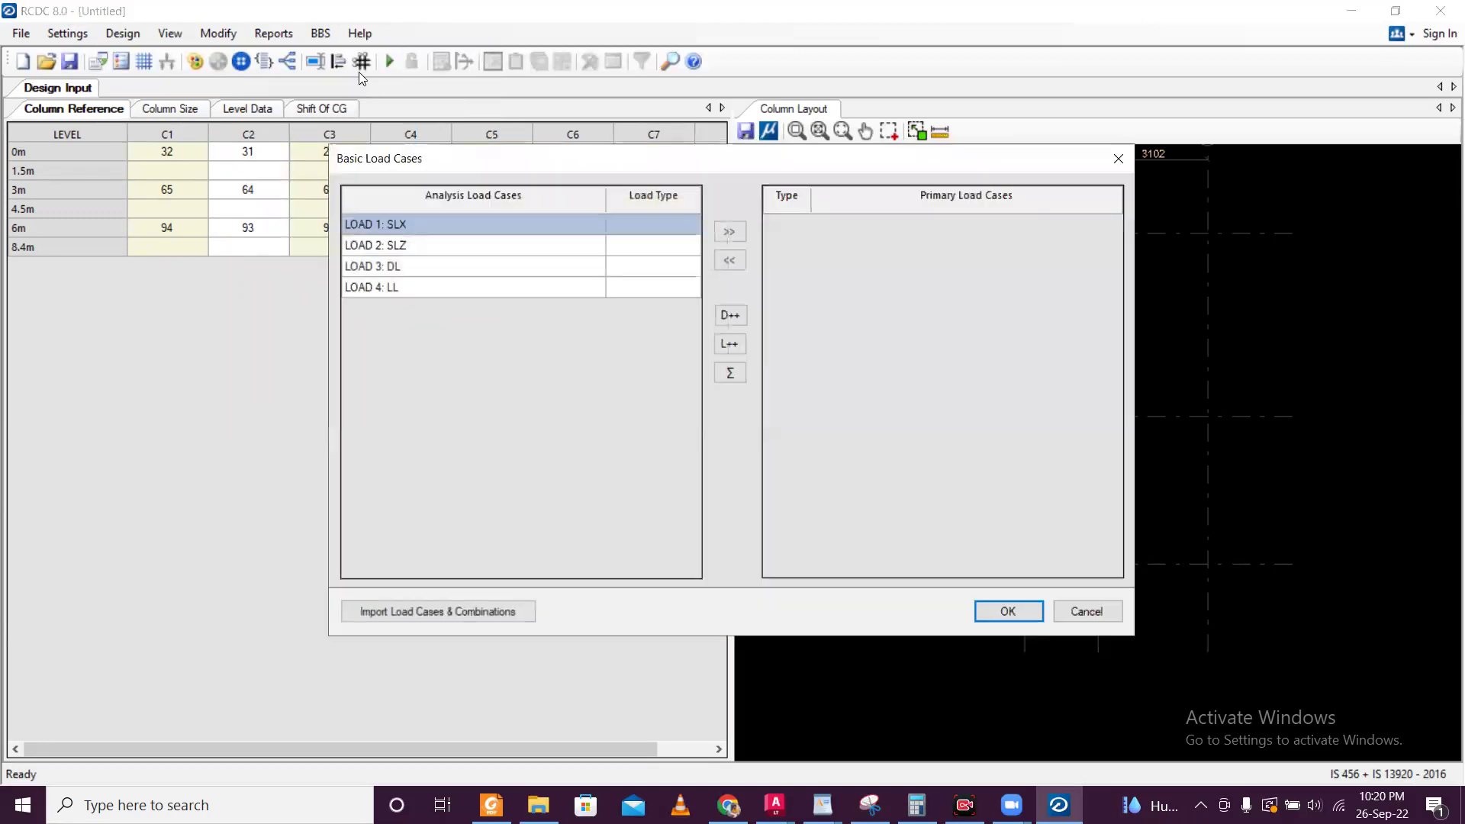
click(637, 290)
click(689, 288)
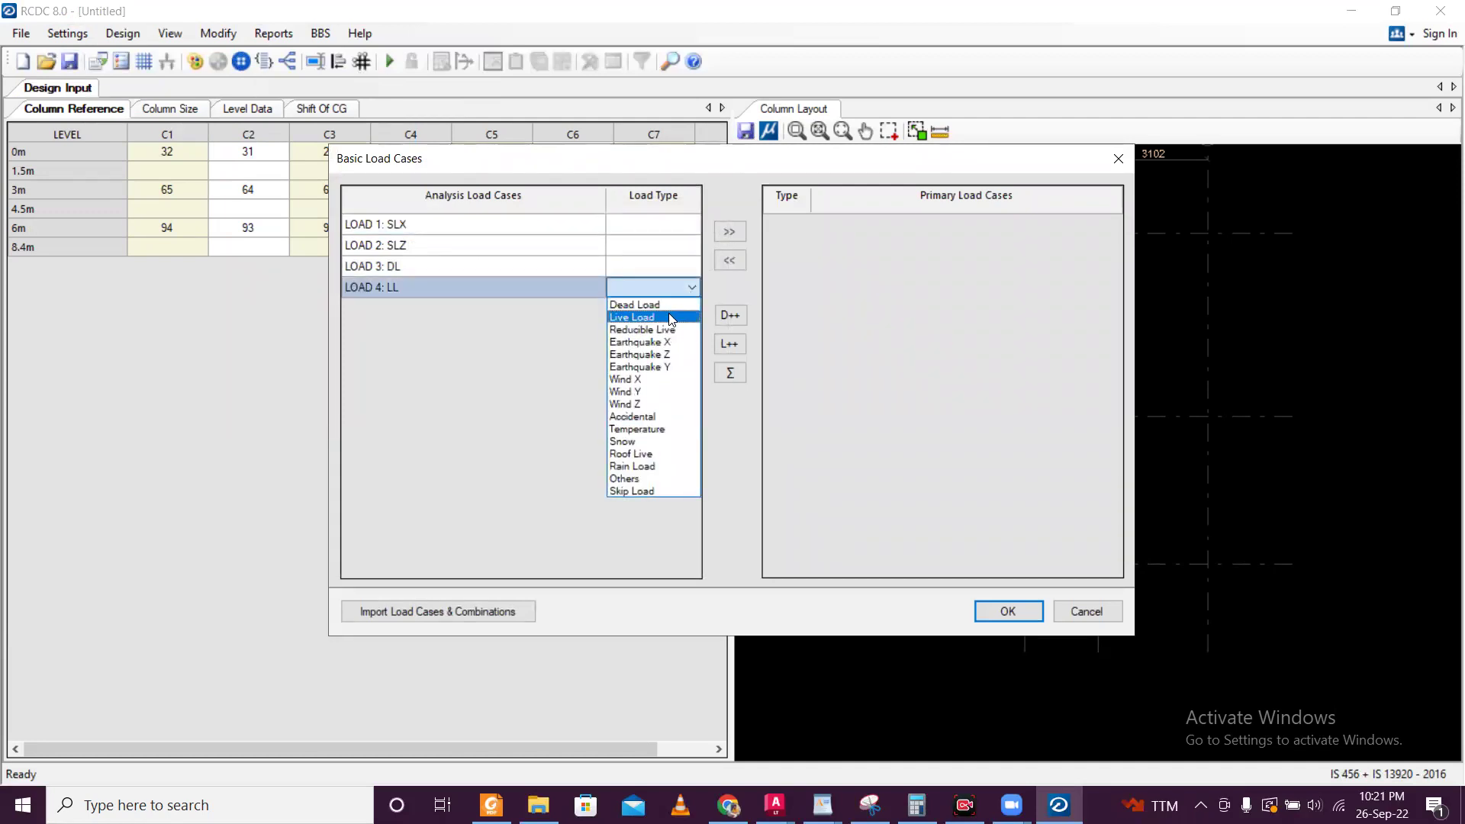
click(660, 305)
click(685, 267)
click(690, 267)
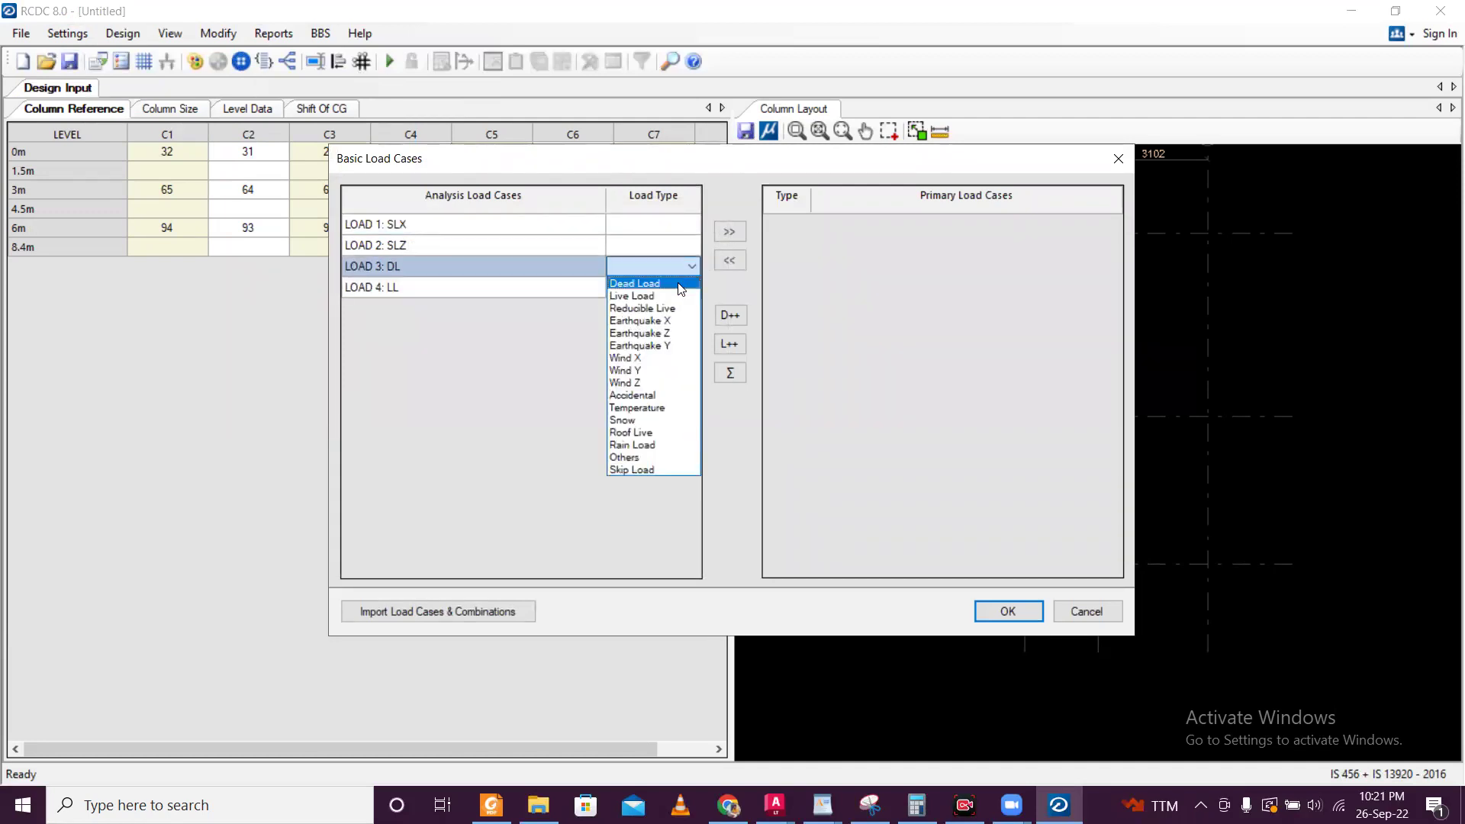
click(679, 295)
- Assign the Earthquake Z type to LOAD 2: SLZ and the Earthquake X type to LOAD 1: SLX
click(694, 245)
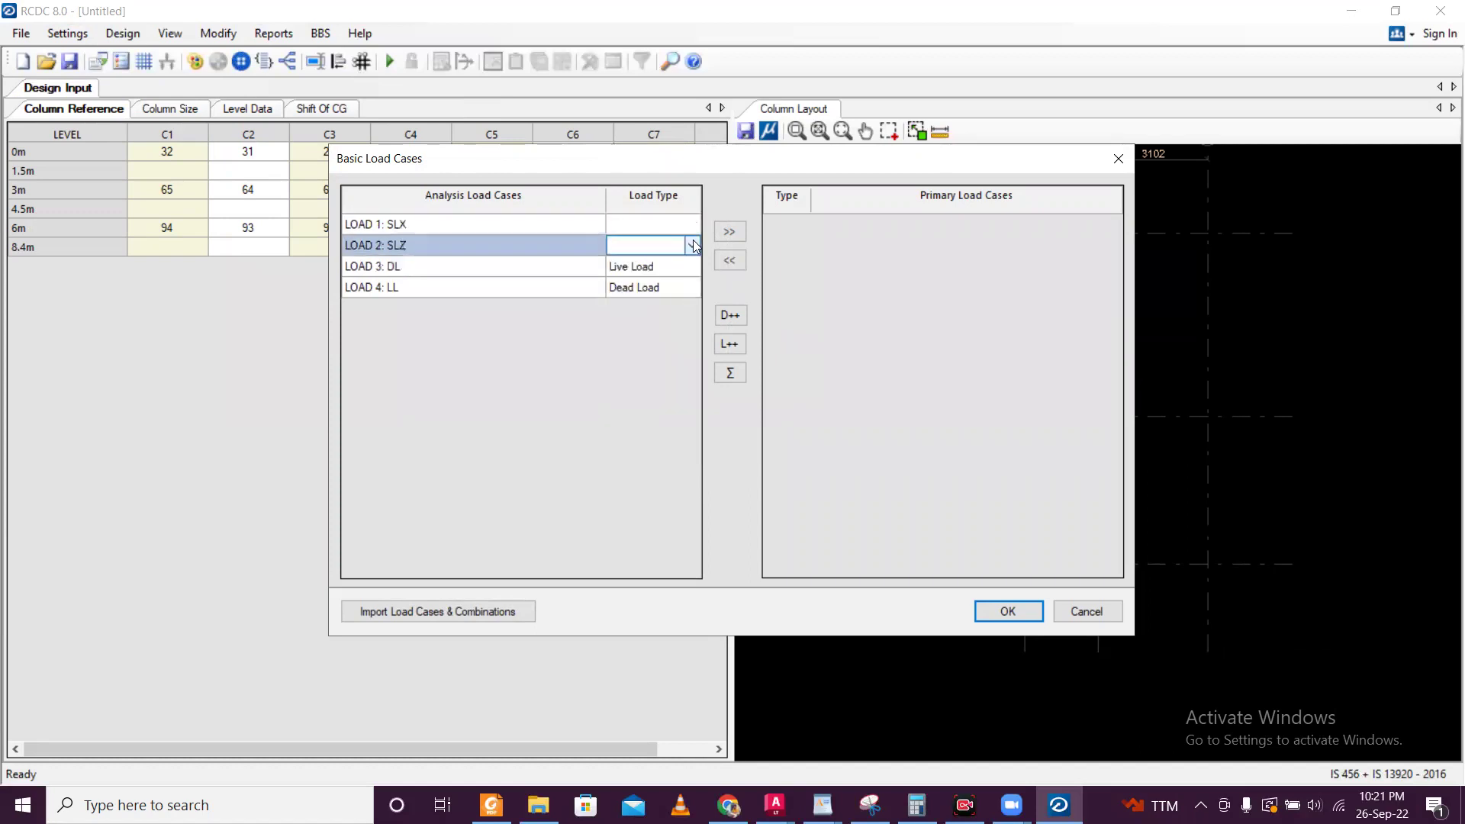
click(693, 245)
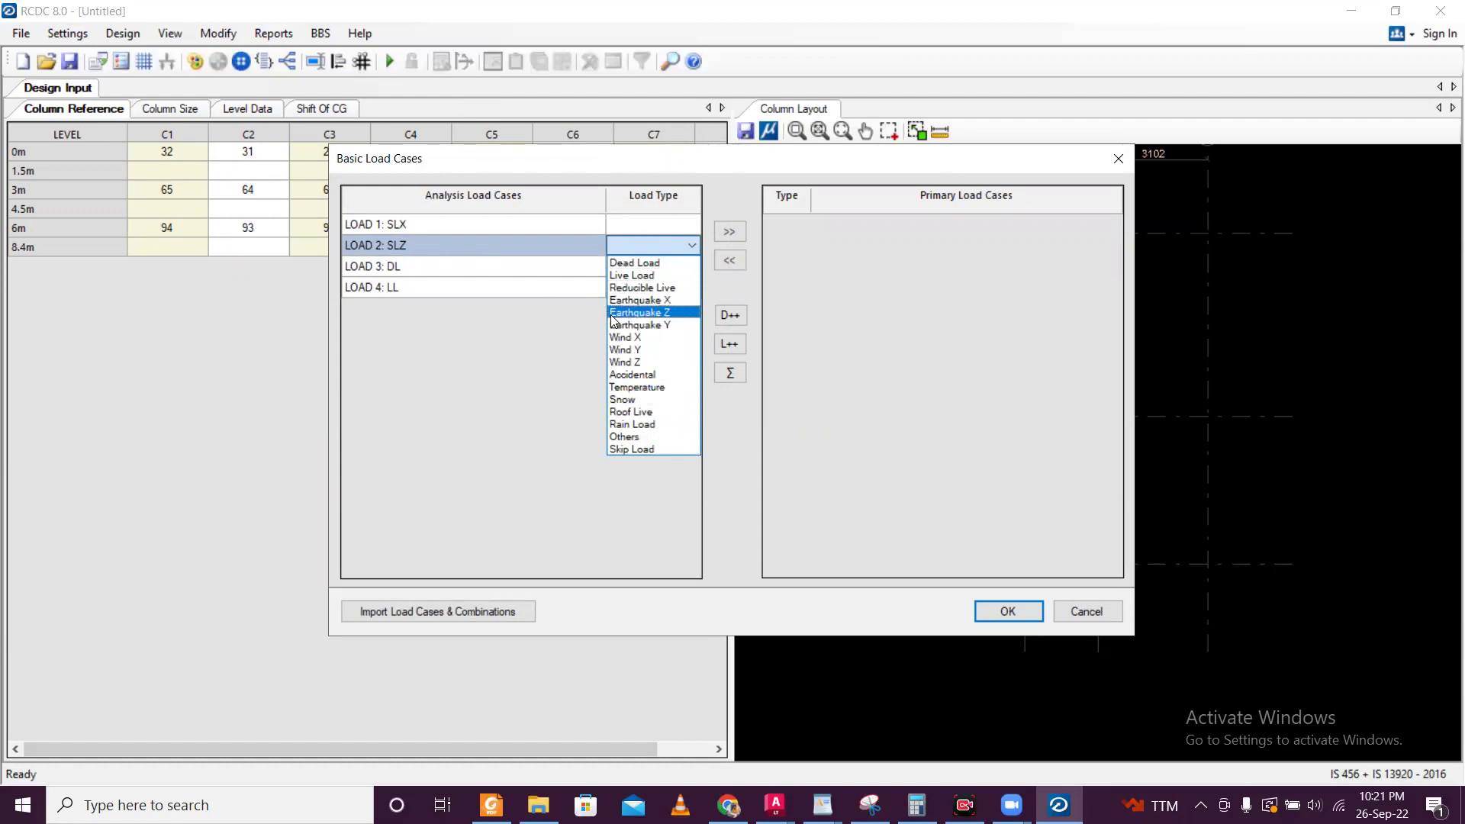
click(640, 312)
click(672, 223)
click(693, 223)
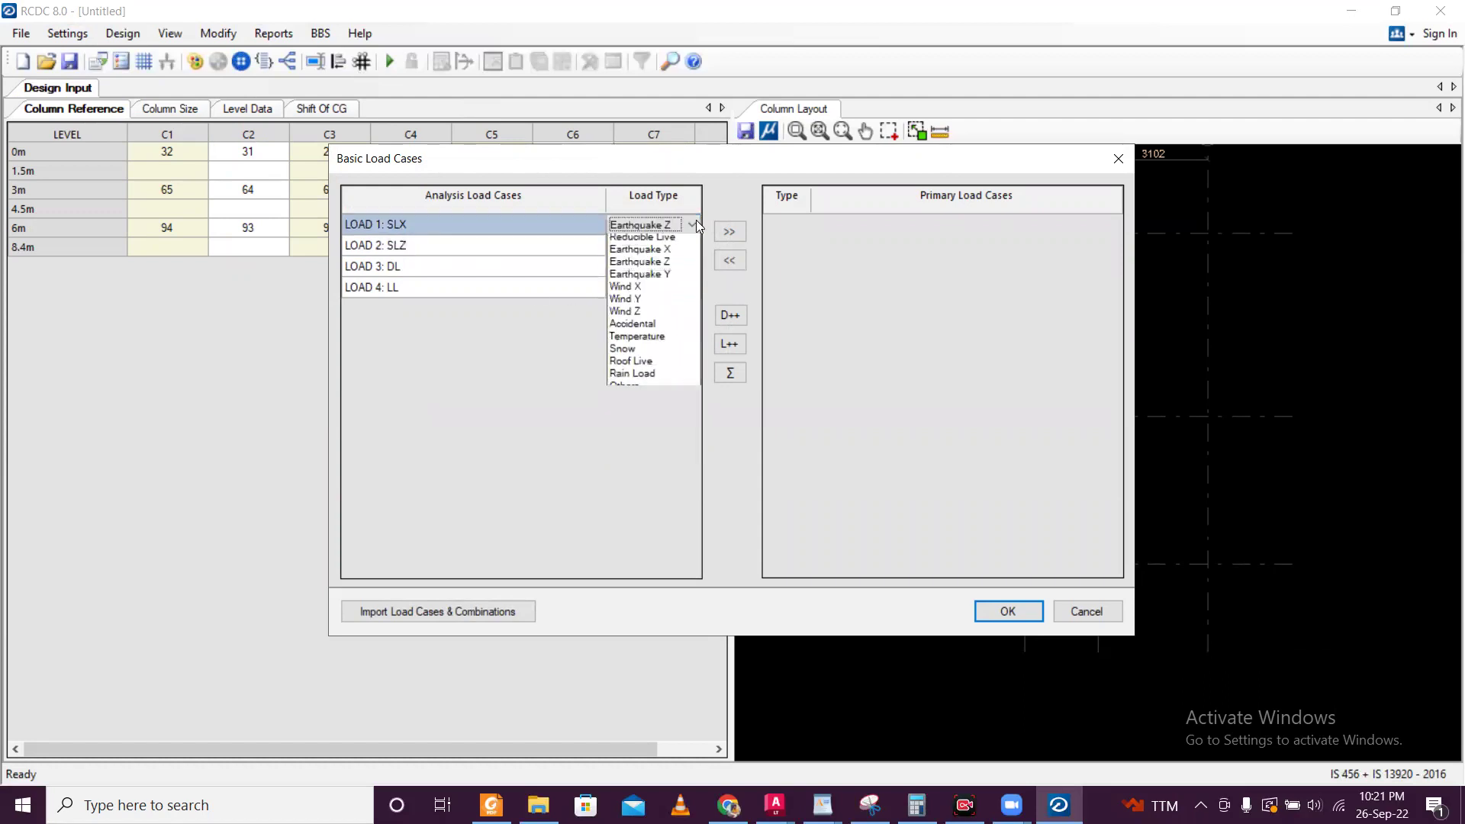
click(677, 279)
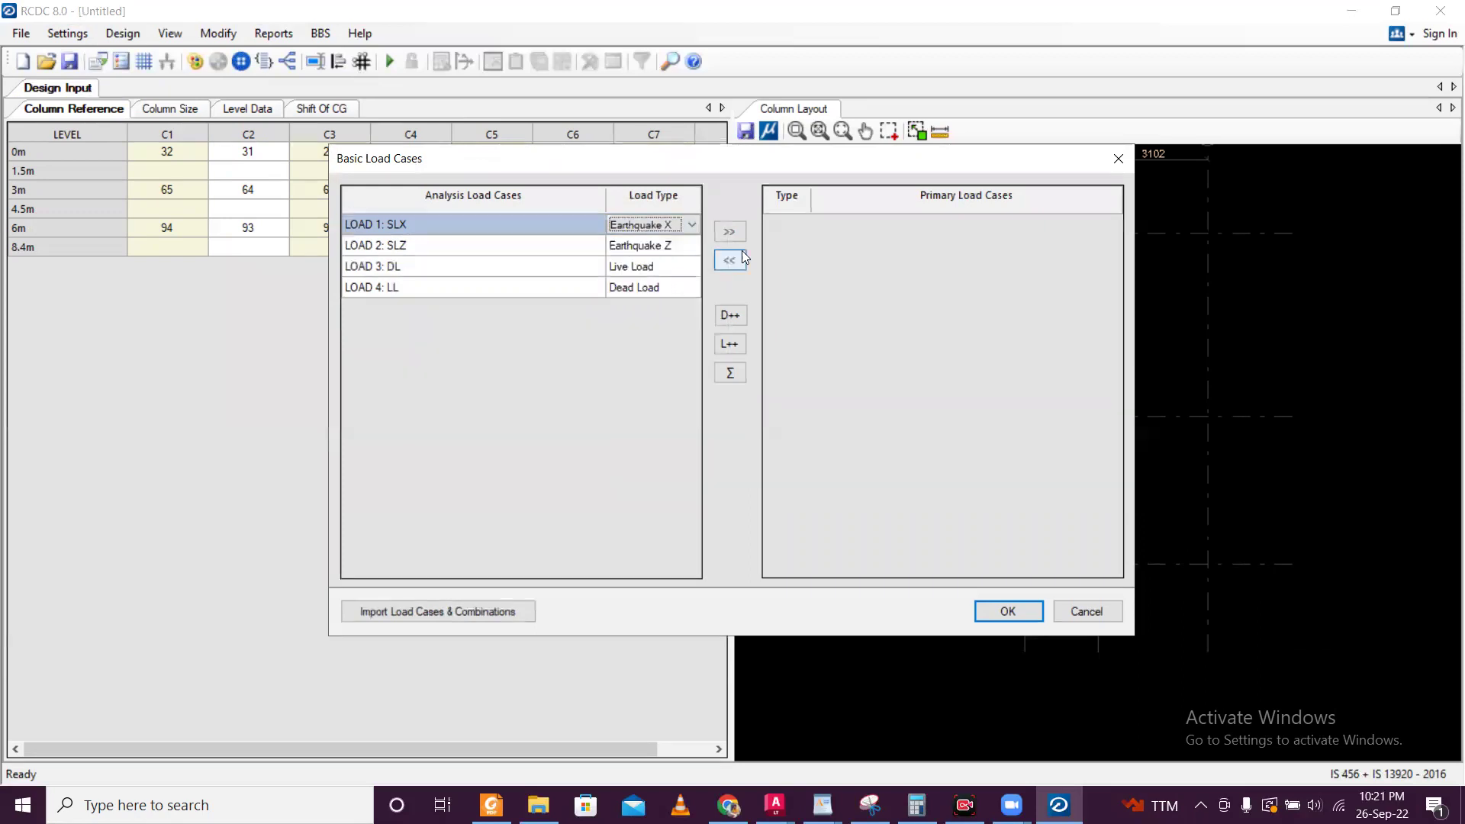
- Add all four analysis load cases to the primary load cases and accept the basic load case definition
drag(487, 288, 507, 228)
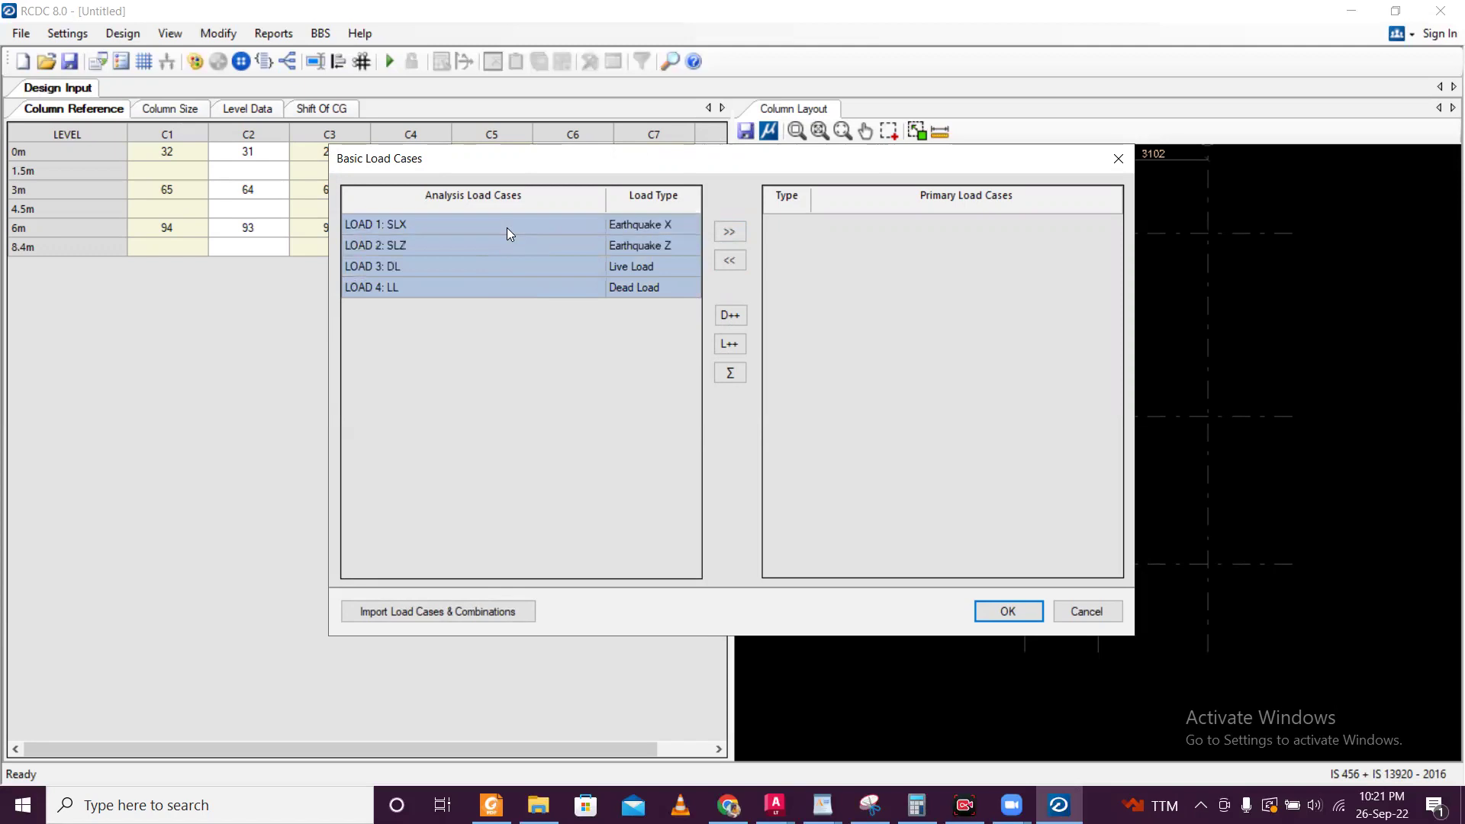
click(730, 231)
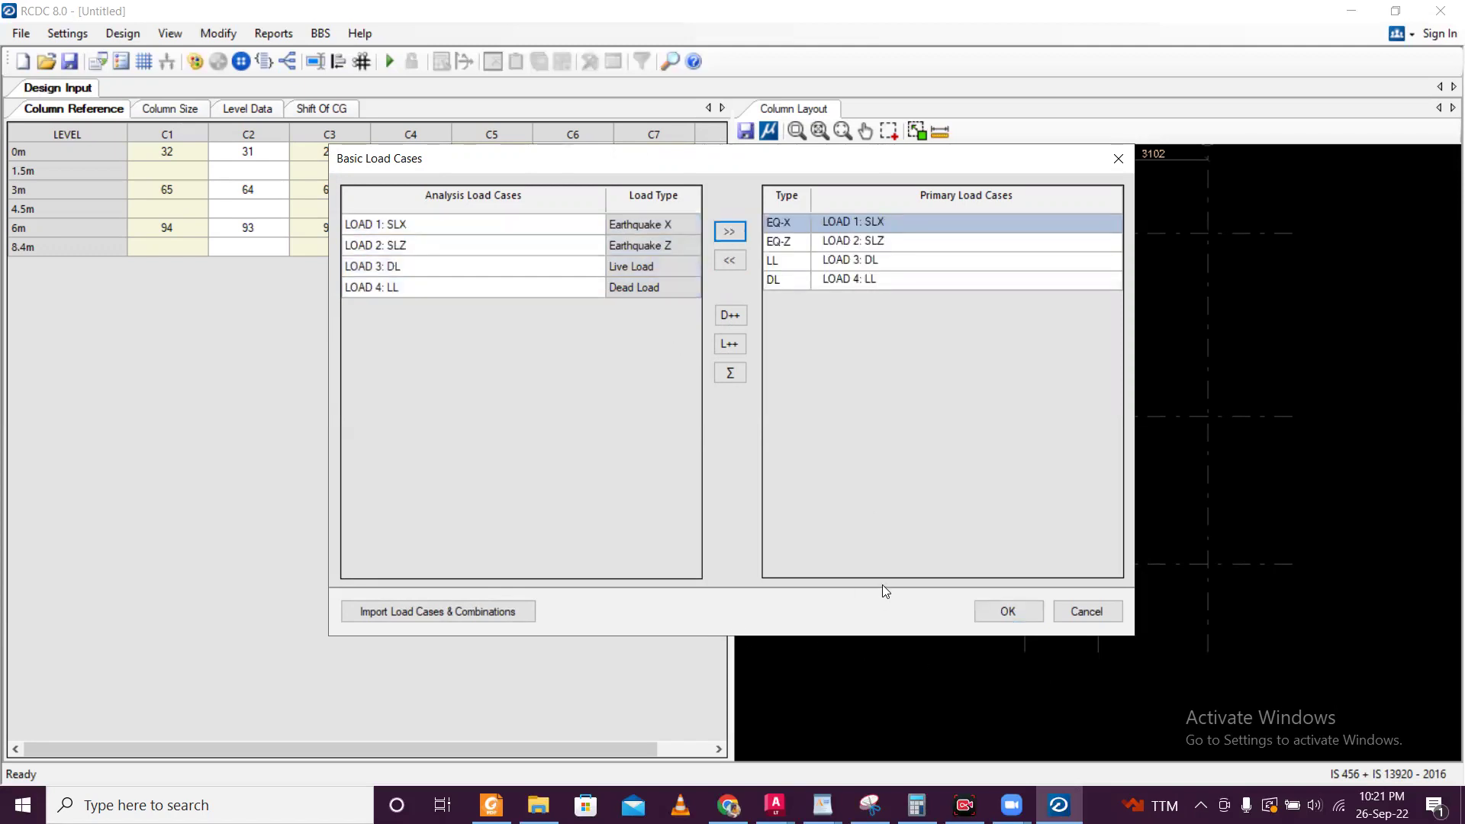
click(1018, 611)
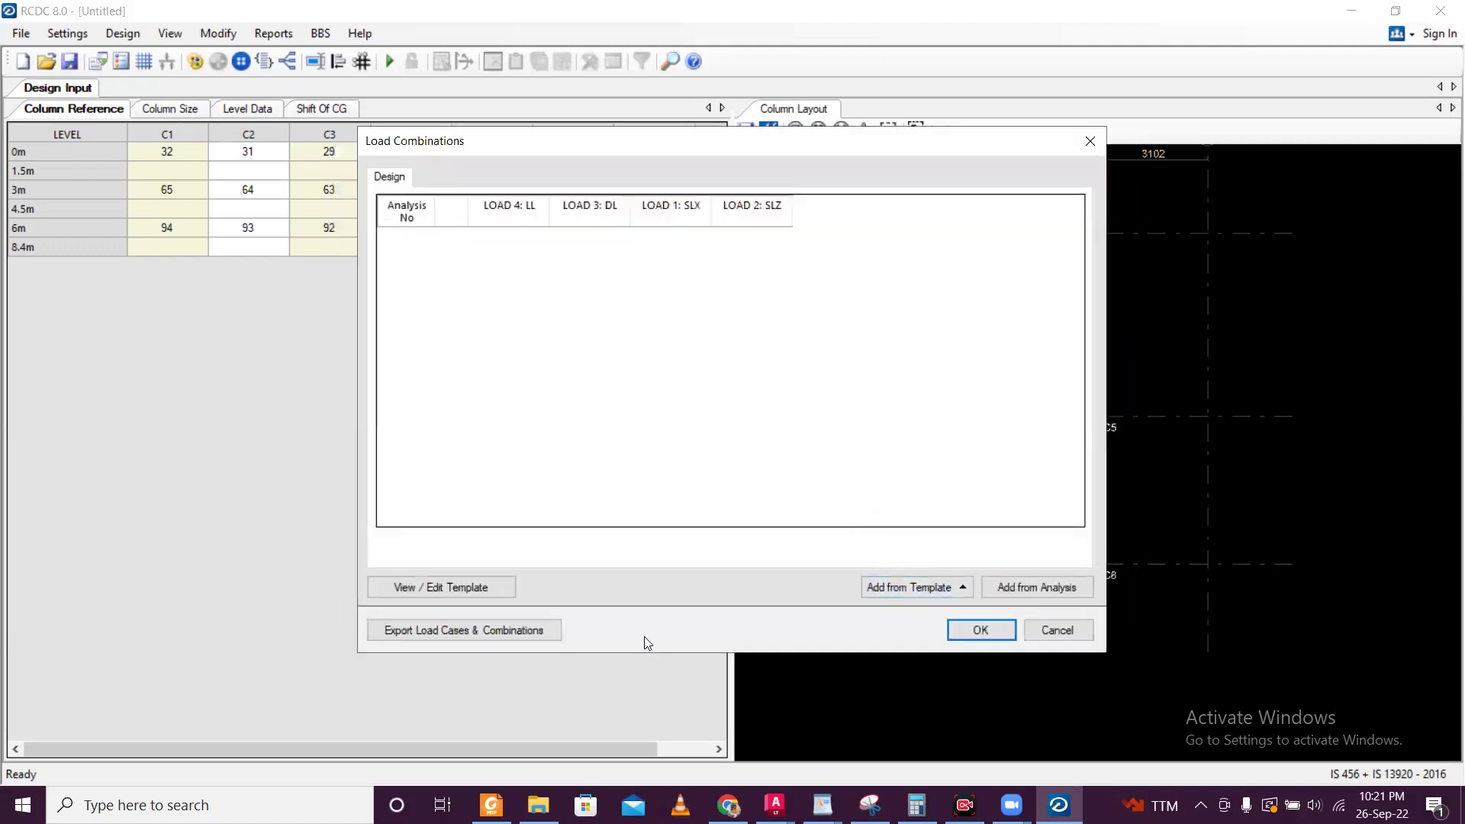
- Add the design load combinations from the template for a regular structure and accept them
click(909, 596)
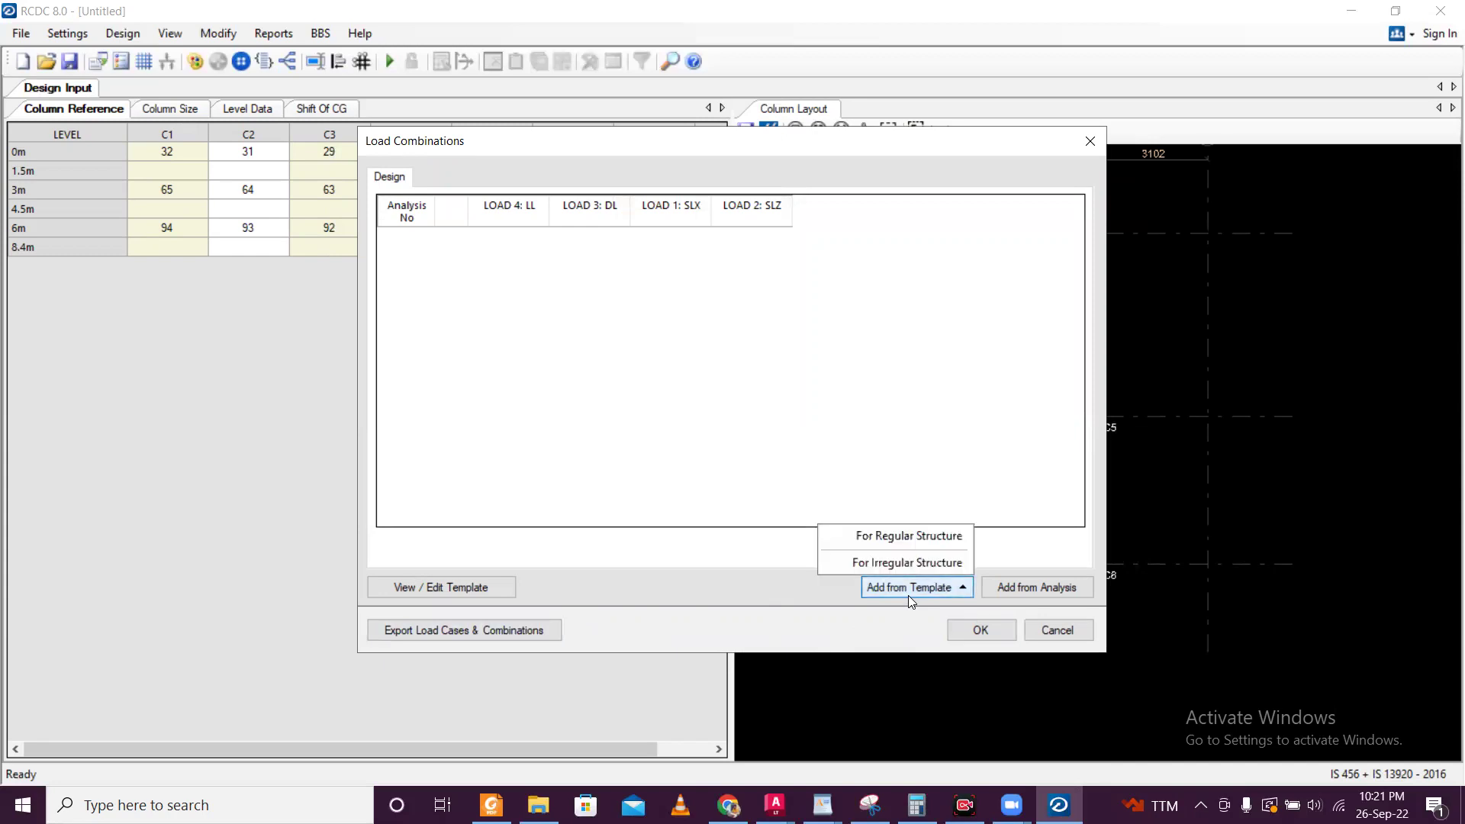
click(909, 536)
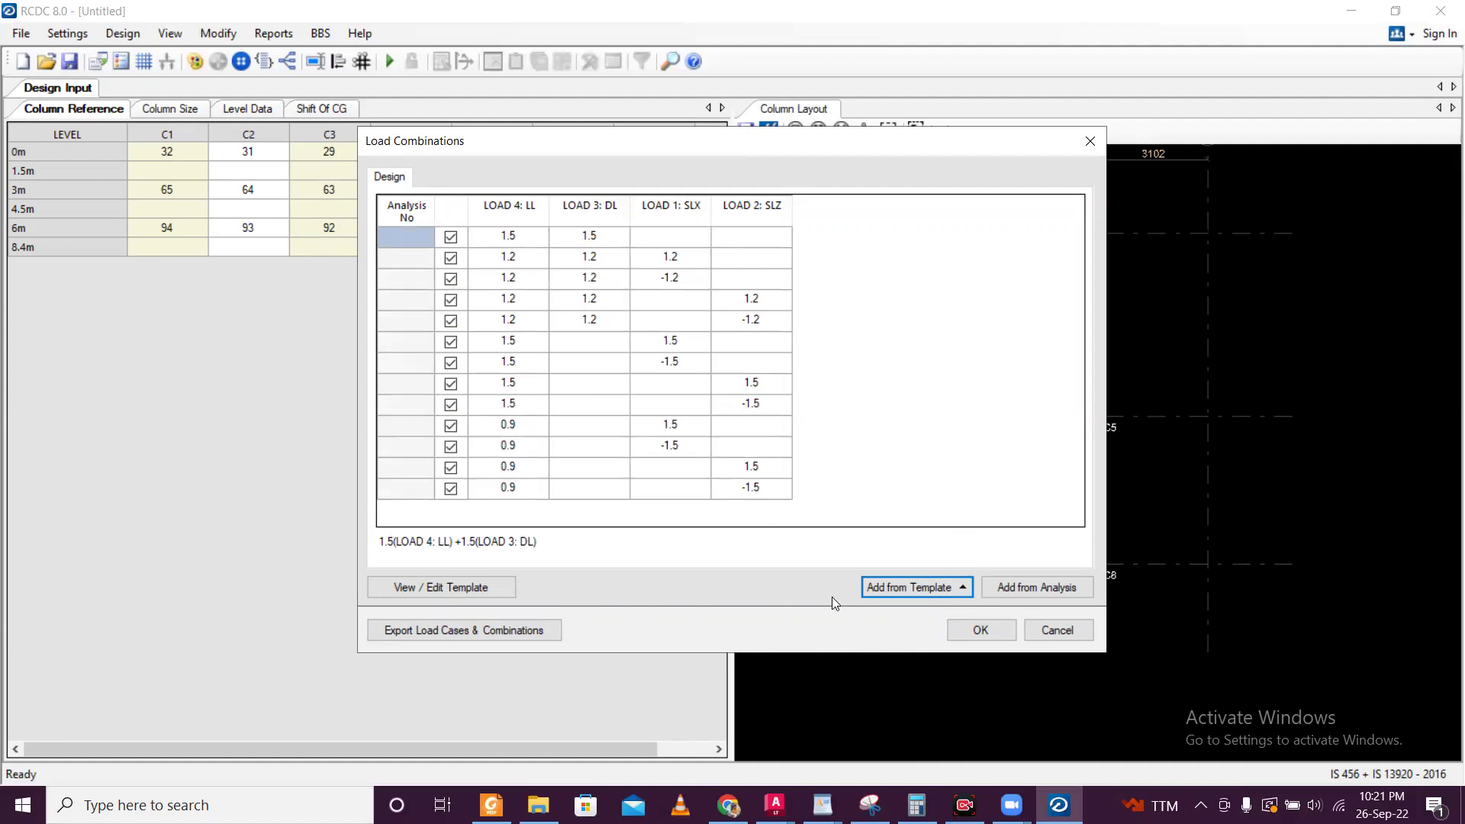
click(982, 632)
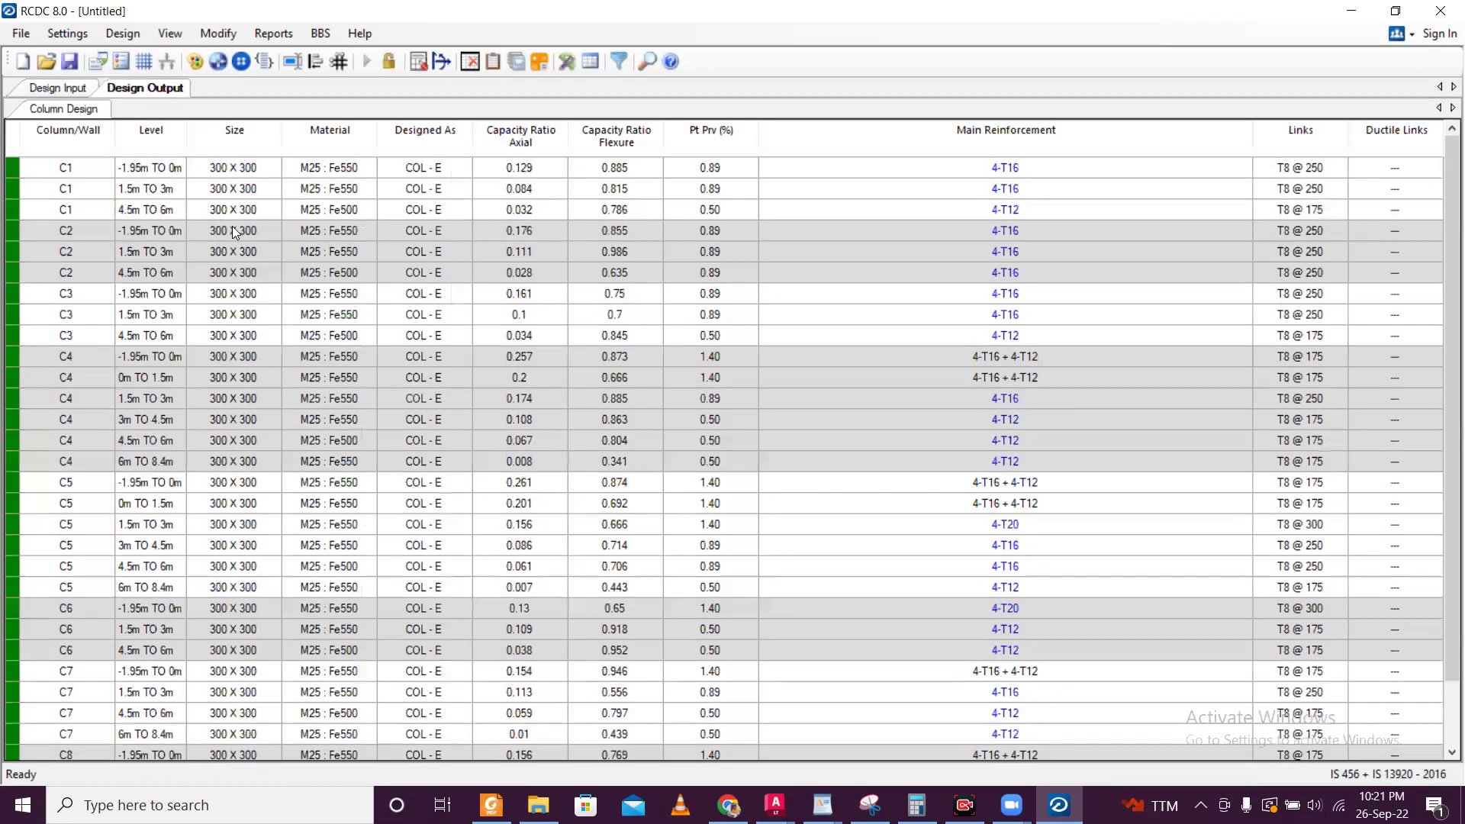
- Review the column design results for size, material, capacity ratios, main reinforcement and links of each column and level
scroll(320, 217, down, 2)
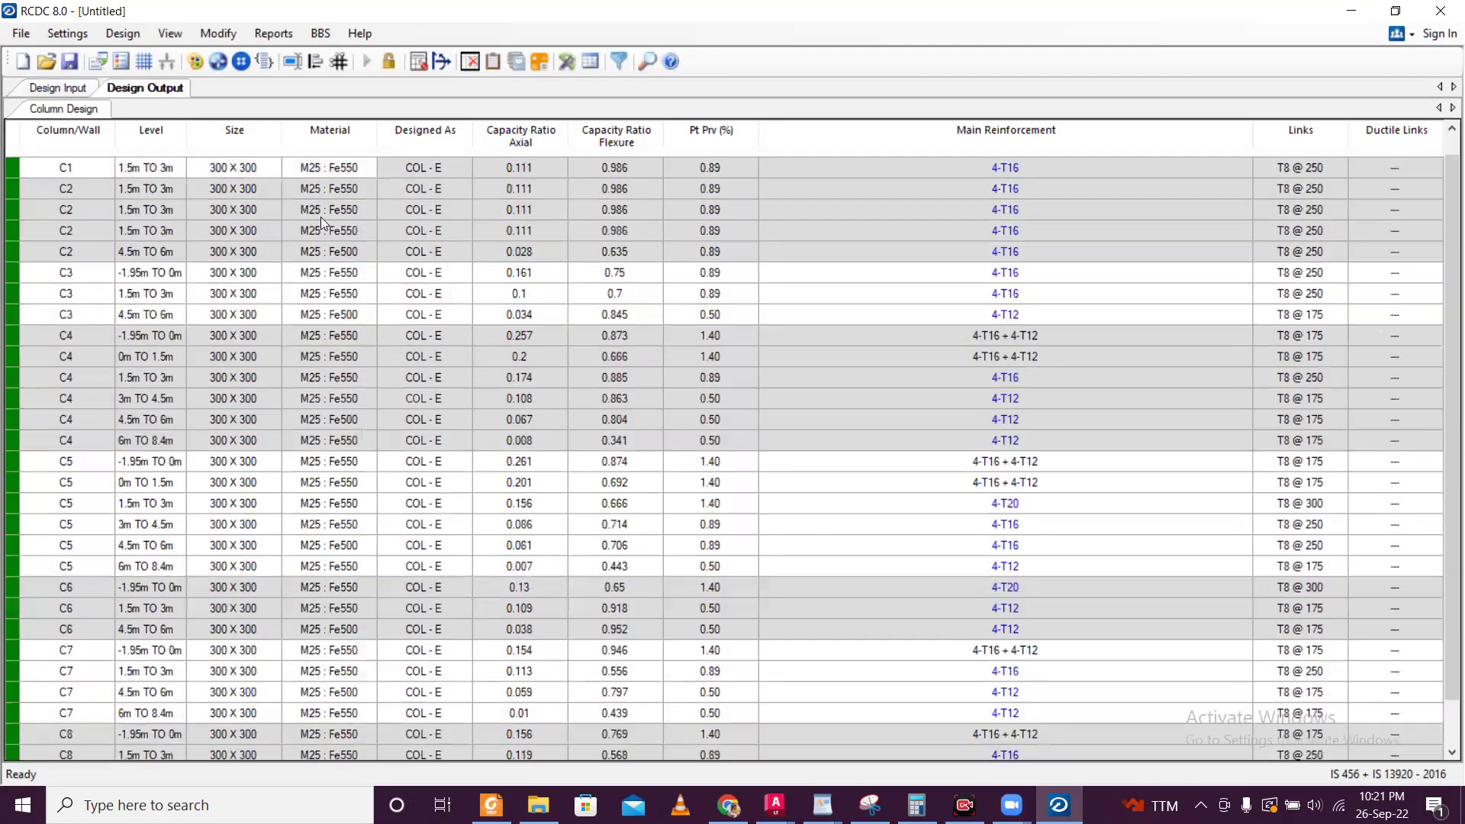
scroll(320, 220, up, 3)
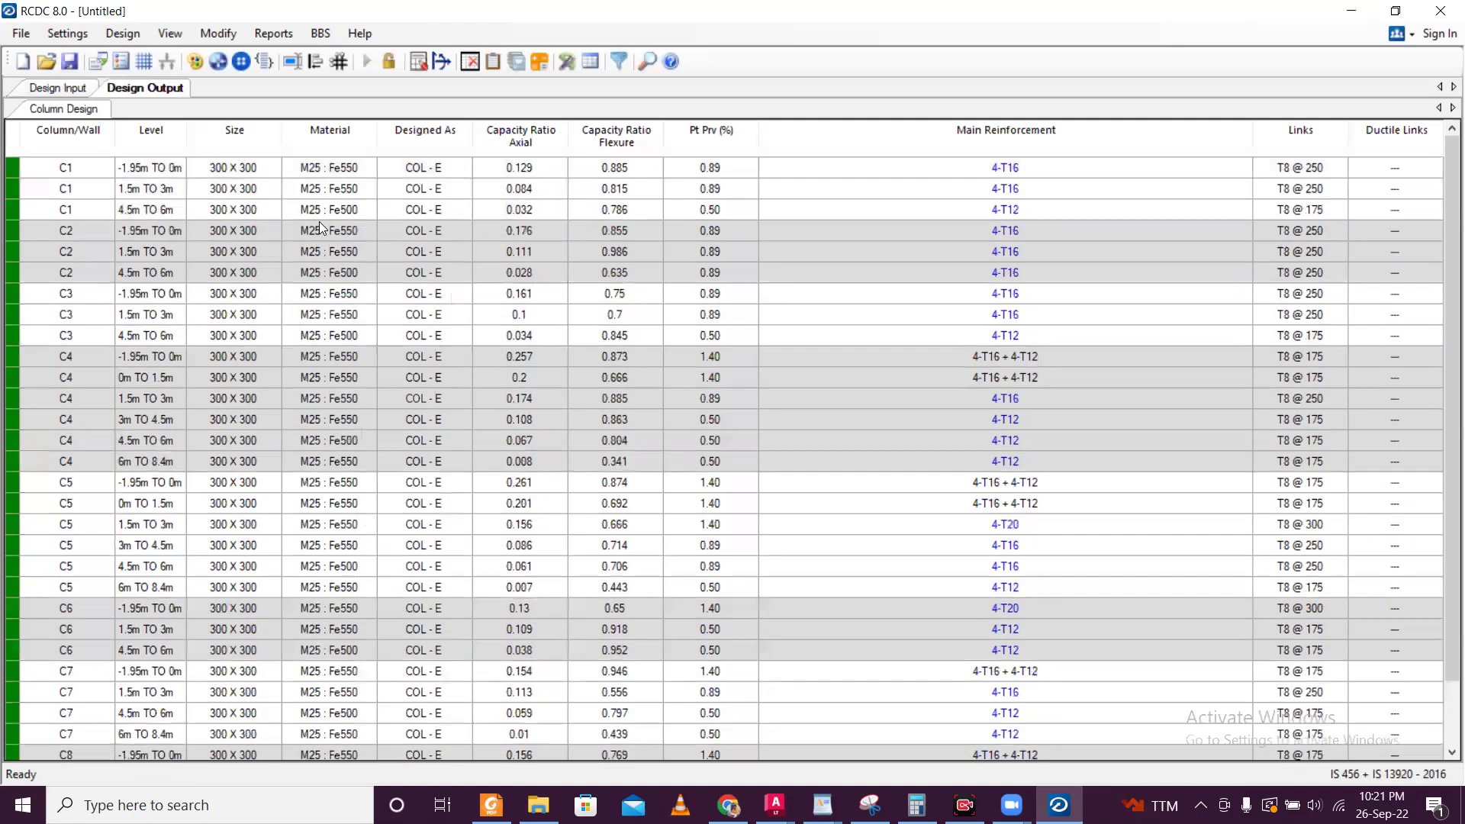
scroll(319, 227, down, 1)
scroll(322, 229, up, 1)
scroll(1035, 238, down, 2)
scroll(1000, 198, up, 2)
scroll(1031, 222, down, 2)
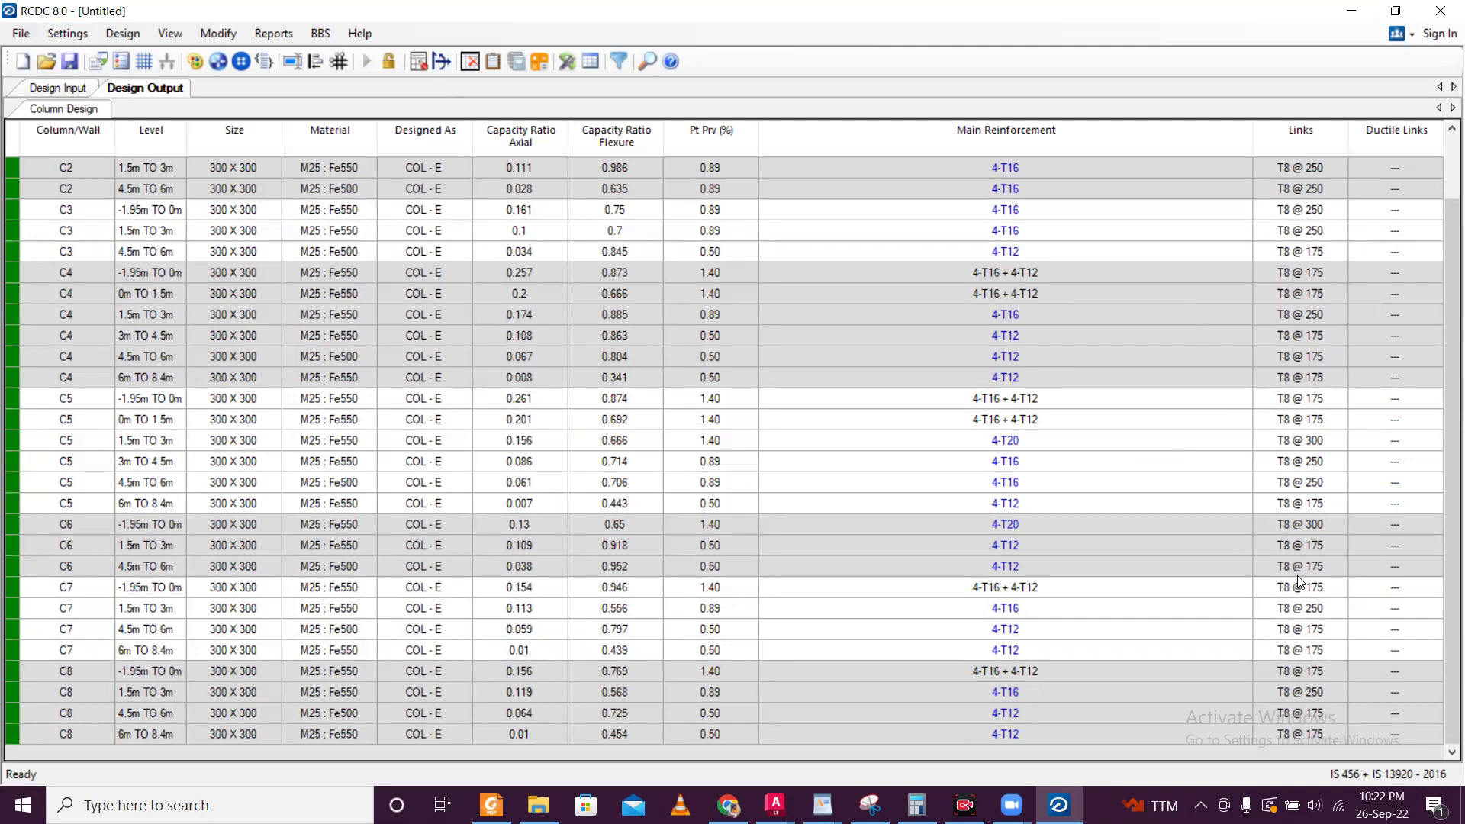
scroll(1221, 565, up, 2)
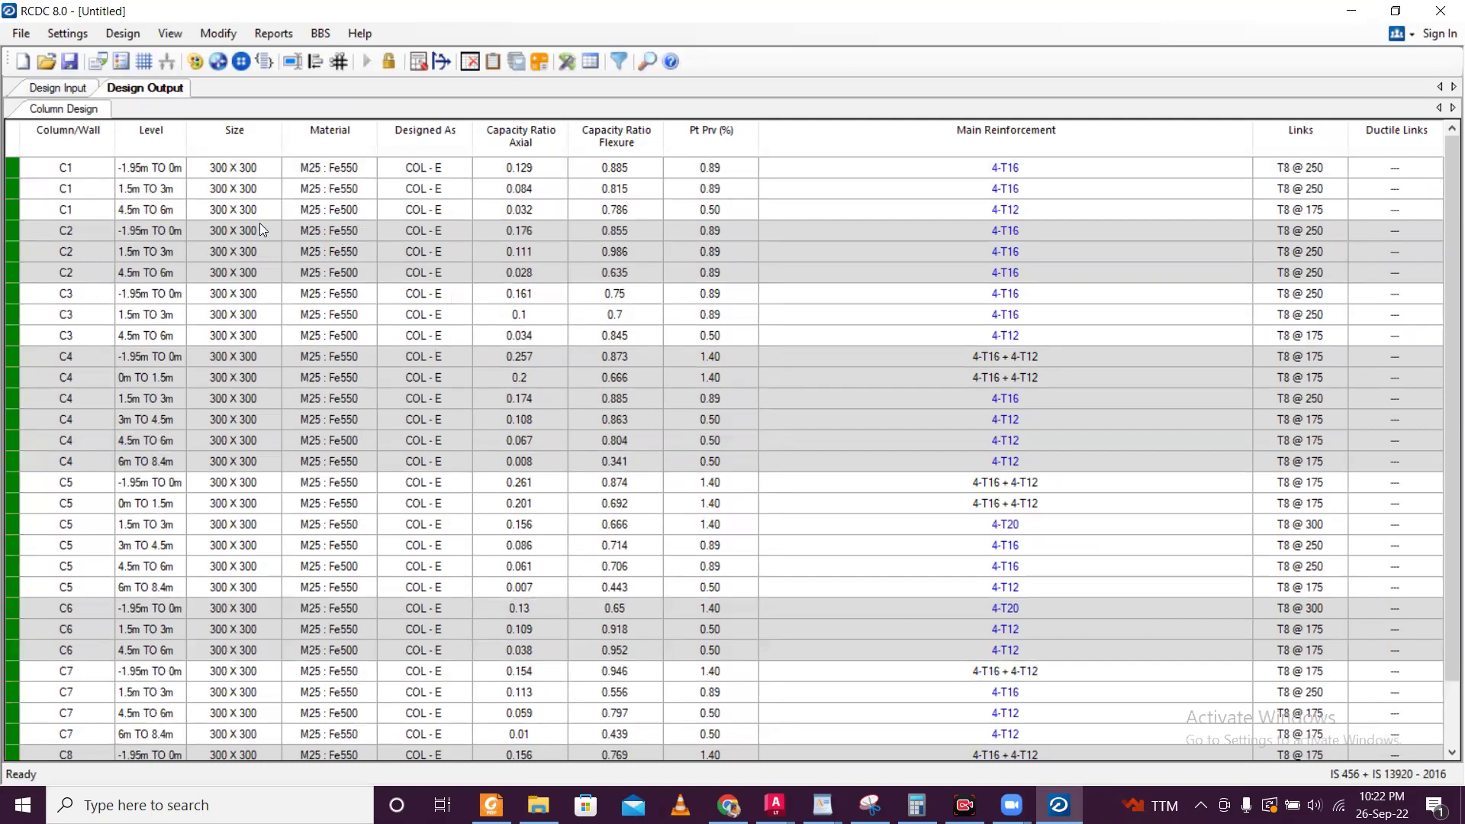
drag(19, 142, 20, 142)
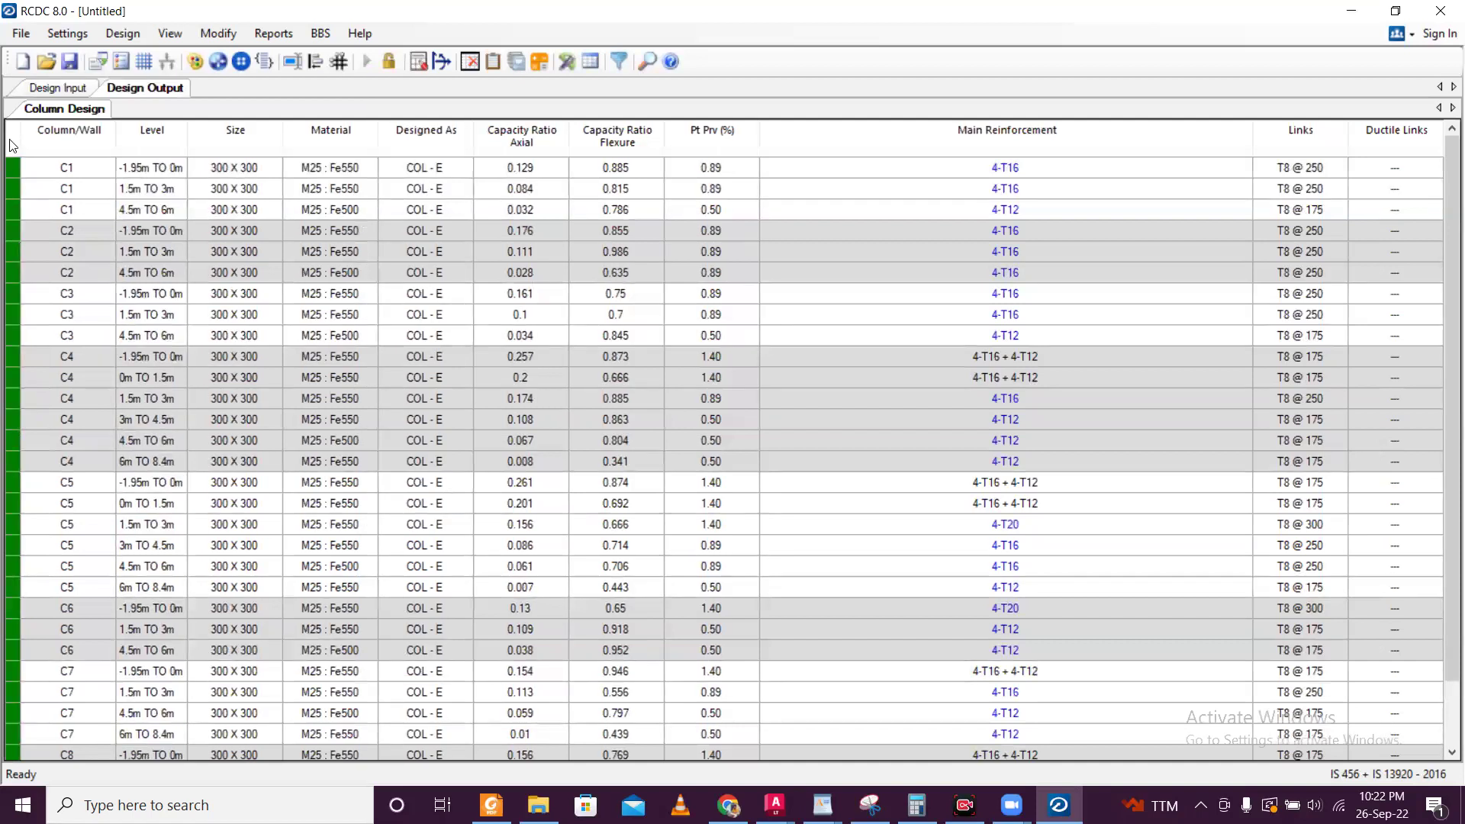
scroll(1038, 418, down, 1)
scroll(1038, 418, up, 1)
- Generate the Type 1 (Ductile) text schedule for the columns
click(275, 33)
mouse_move(293, 57)
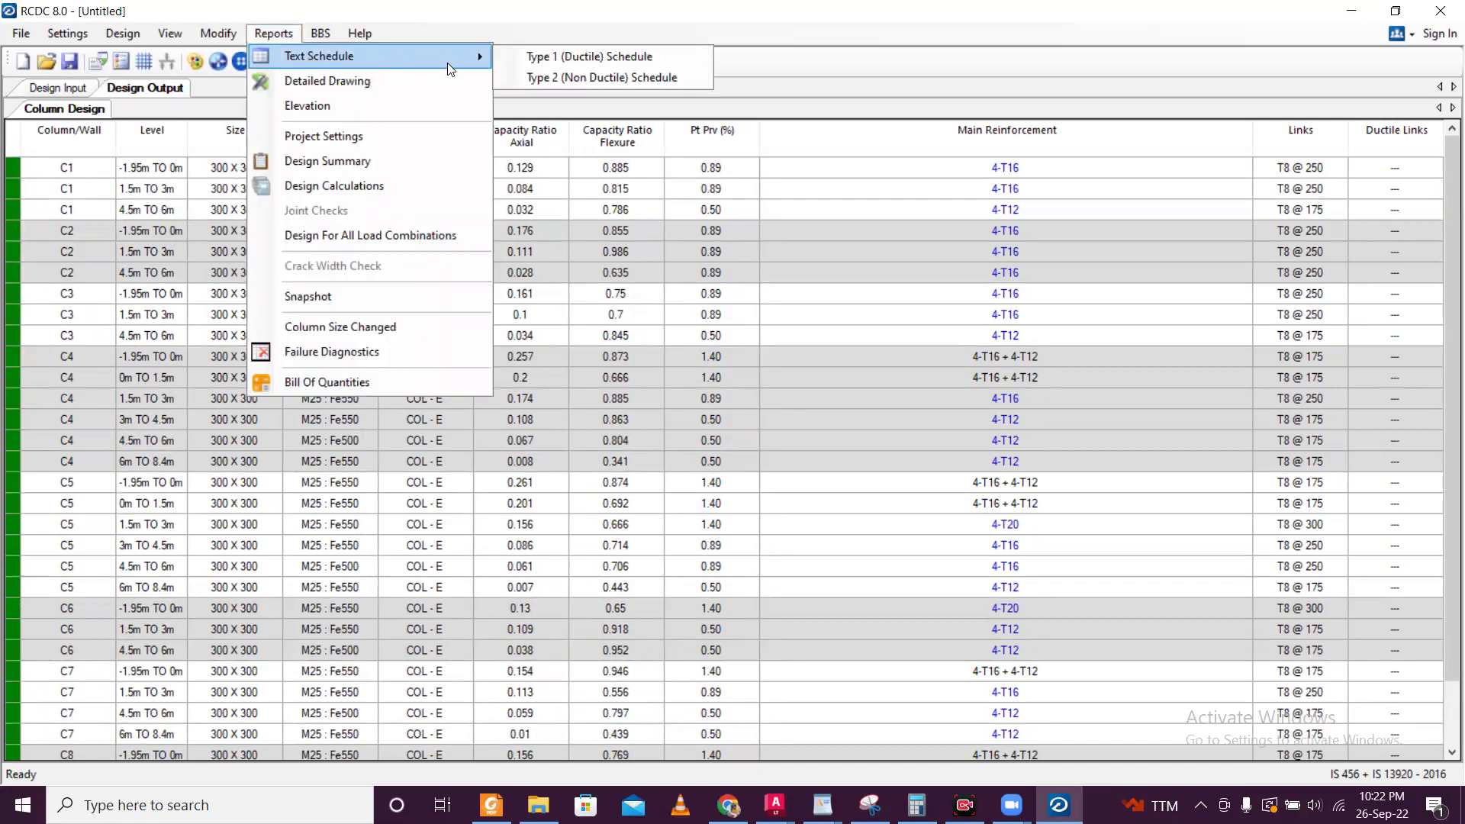
click(540, 58)
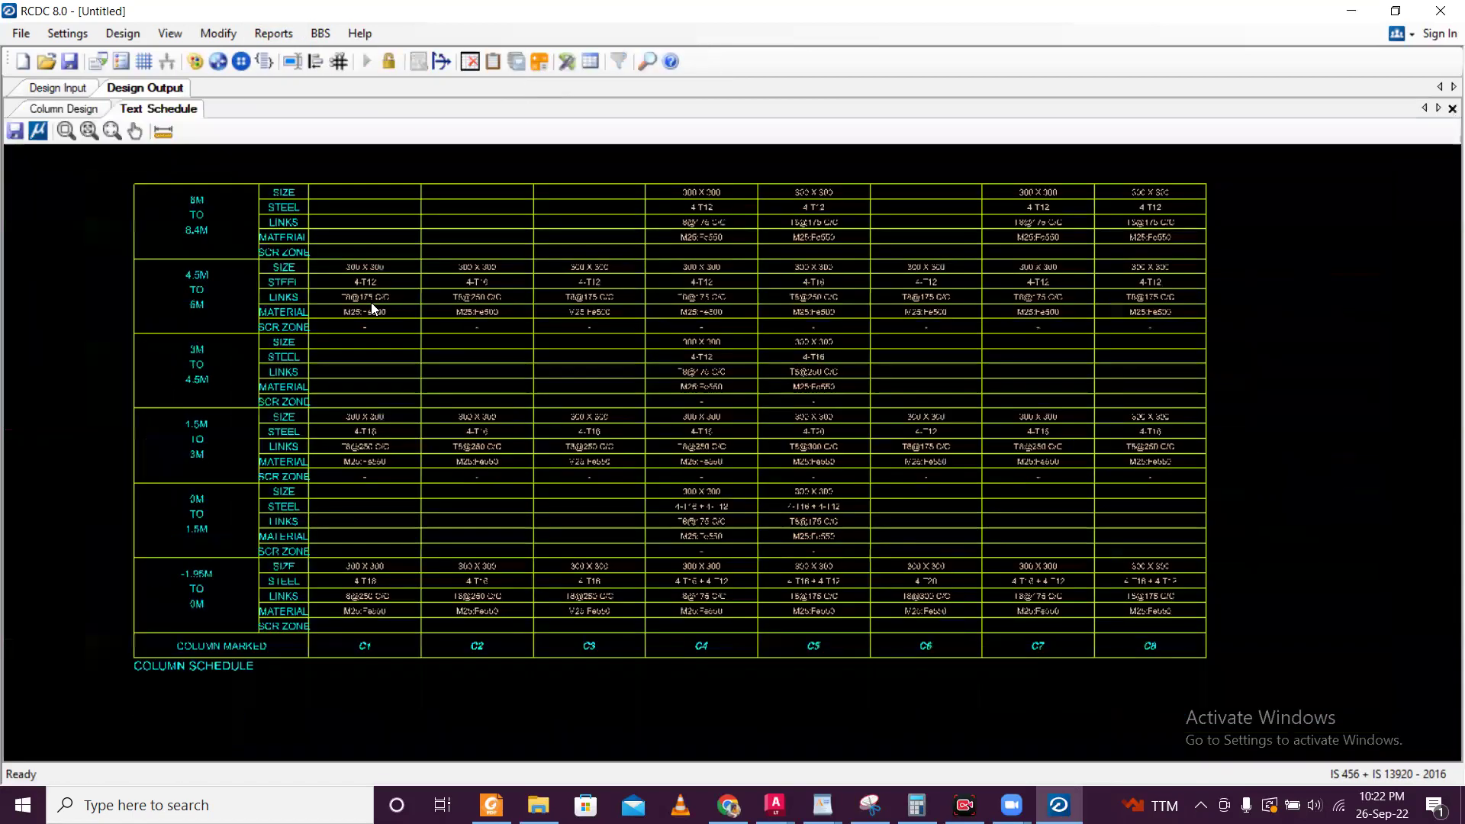
- Examine the text schedule's size, steel, links and material entries for columns C1 to C8 at every level
scroll(273, 251, down, 1)
scroll(275, 247, up, 2)
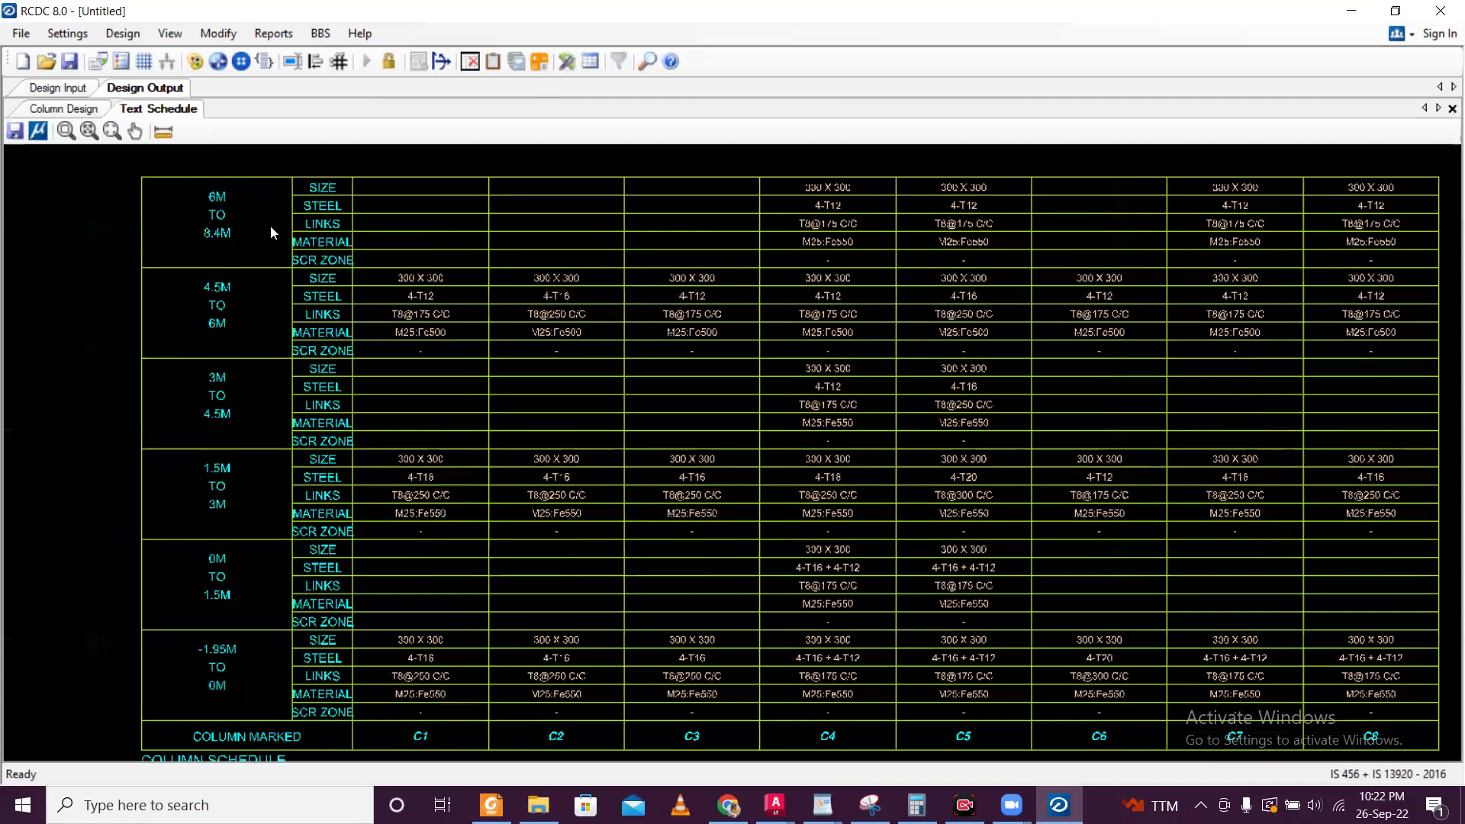
scroll(270, 226, up, 2)
scroll(458, 229, down, 1)
scroll(824, 244, up, 1)
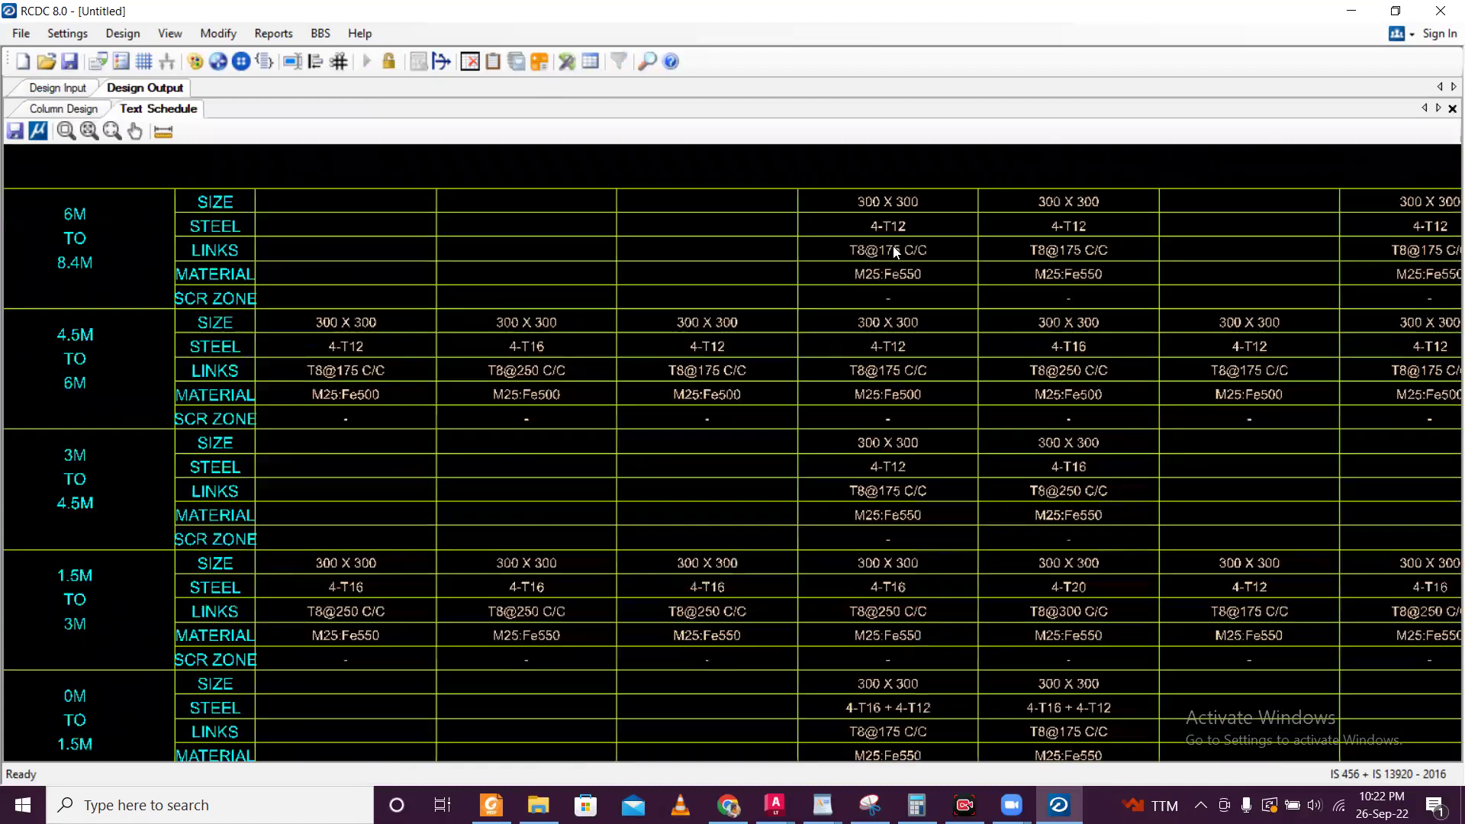
scroll(950, 238, up, 1)
scroll(980, 241, down, 1)
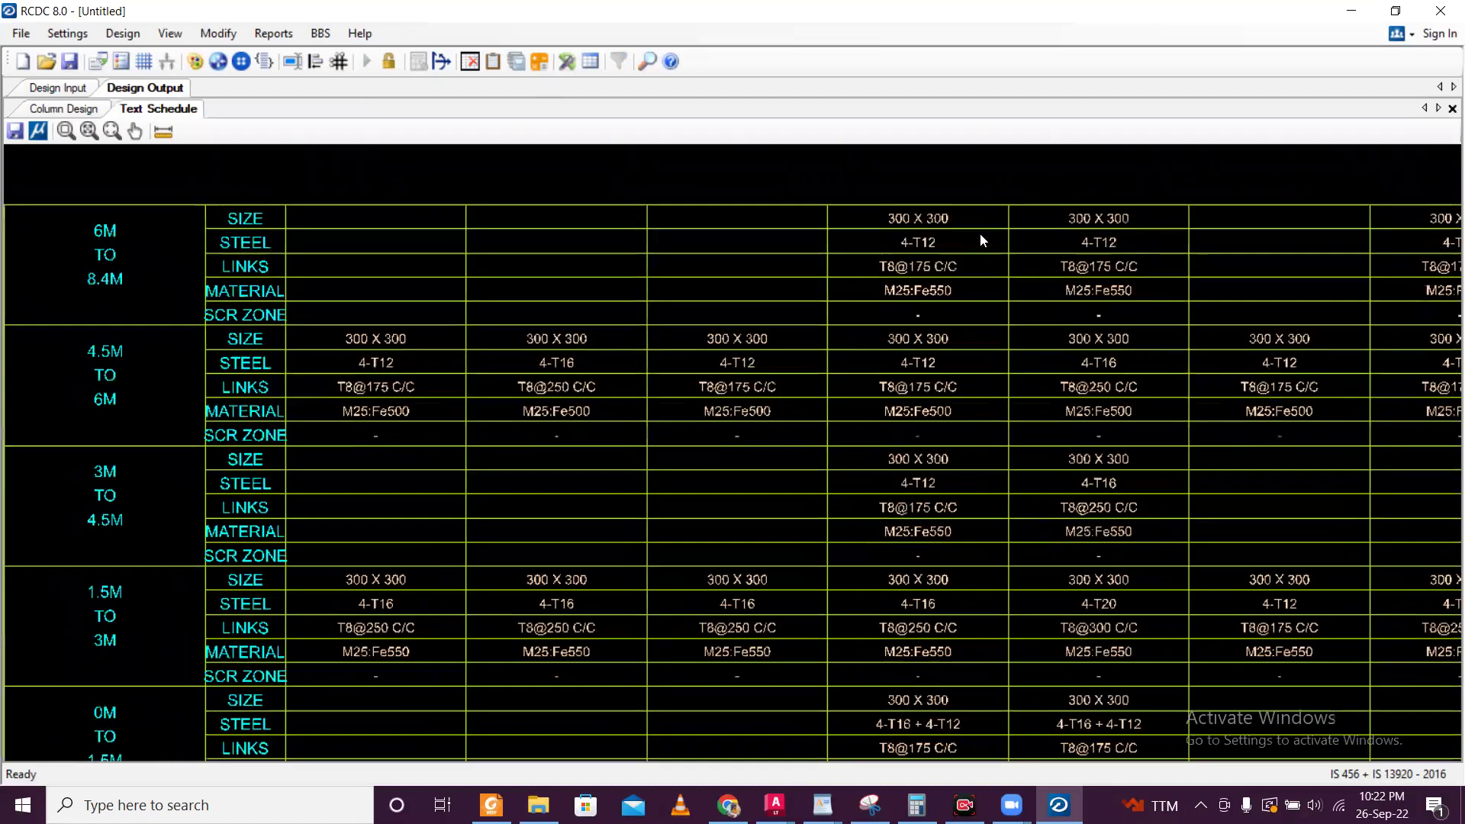
scroll(287, 240, down, 1)
scroll(203, 496, down, 3)
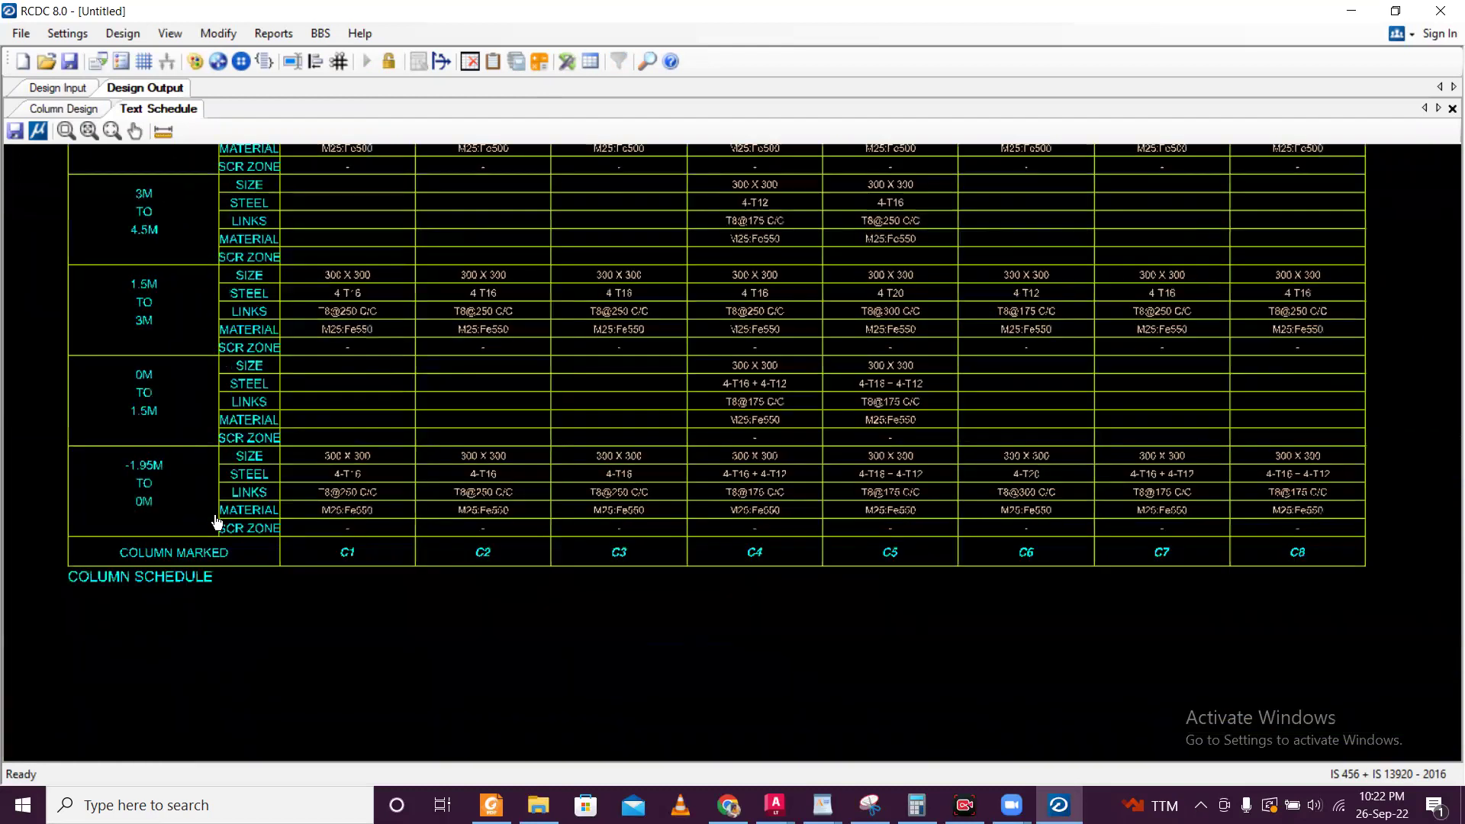
scroll(359, 561, up, 1)
scroll(360, 549, up, 1)
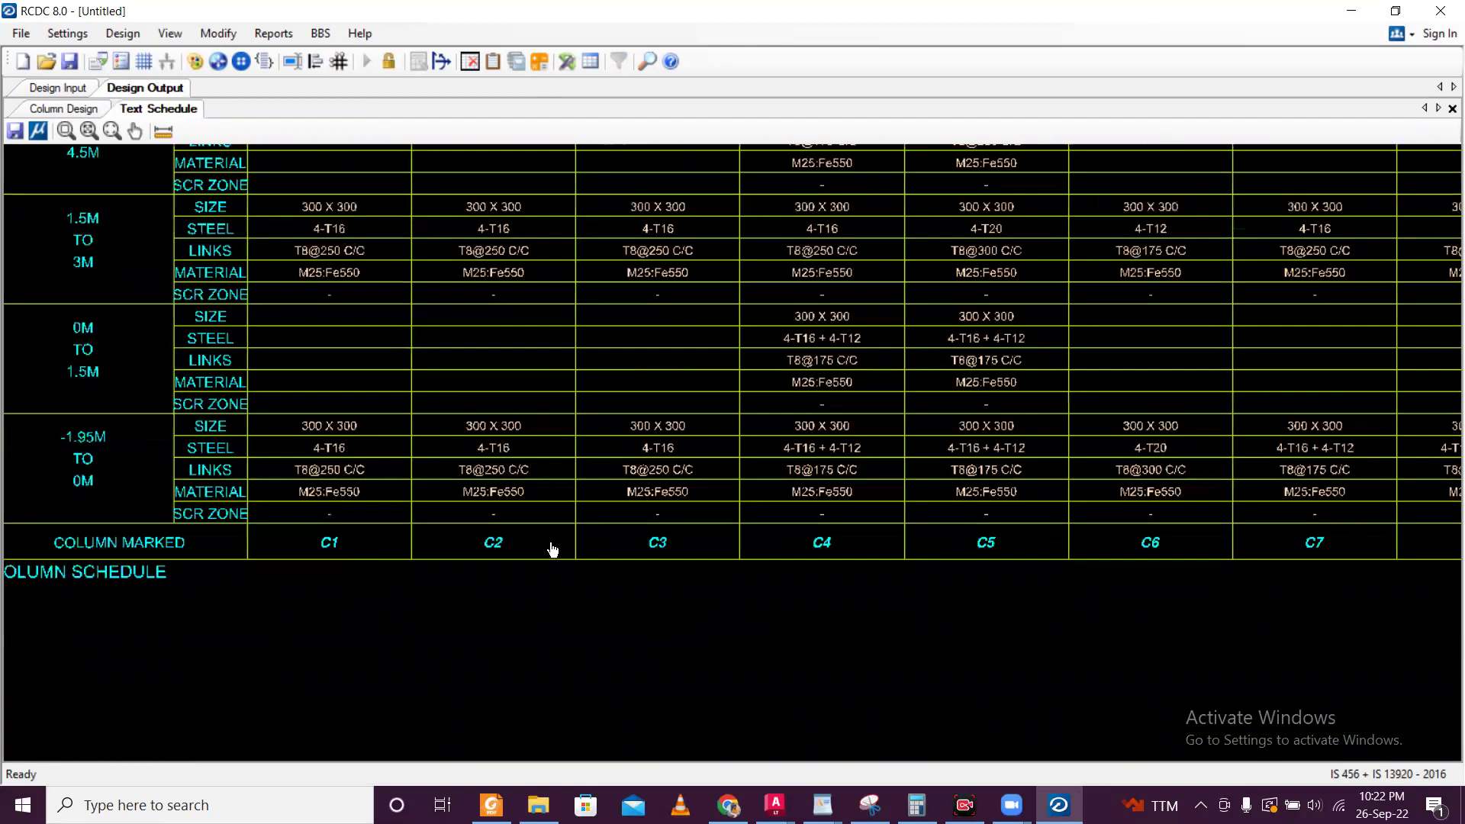
scroll(733, 568, down, 2)
scroll(864, 572, up, 1)
scroll(985, 598, down, 1)
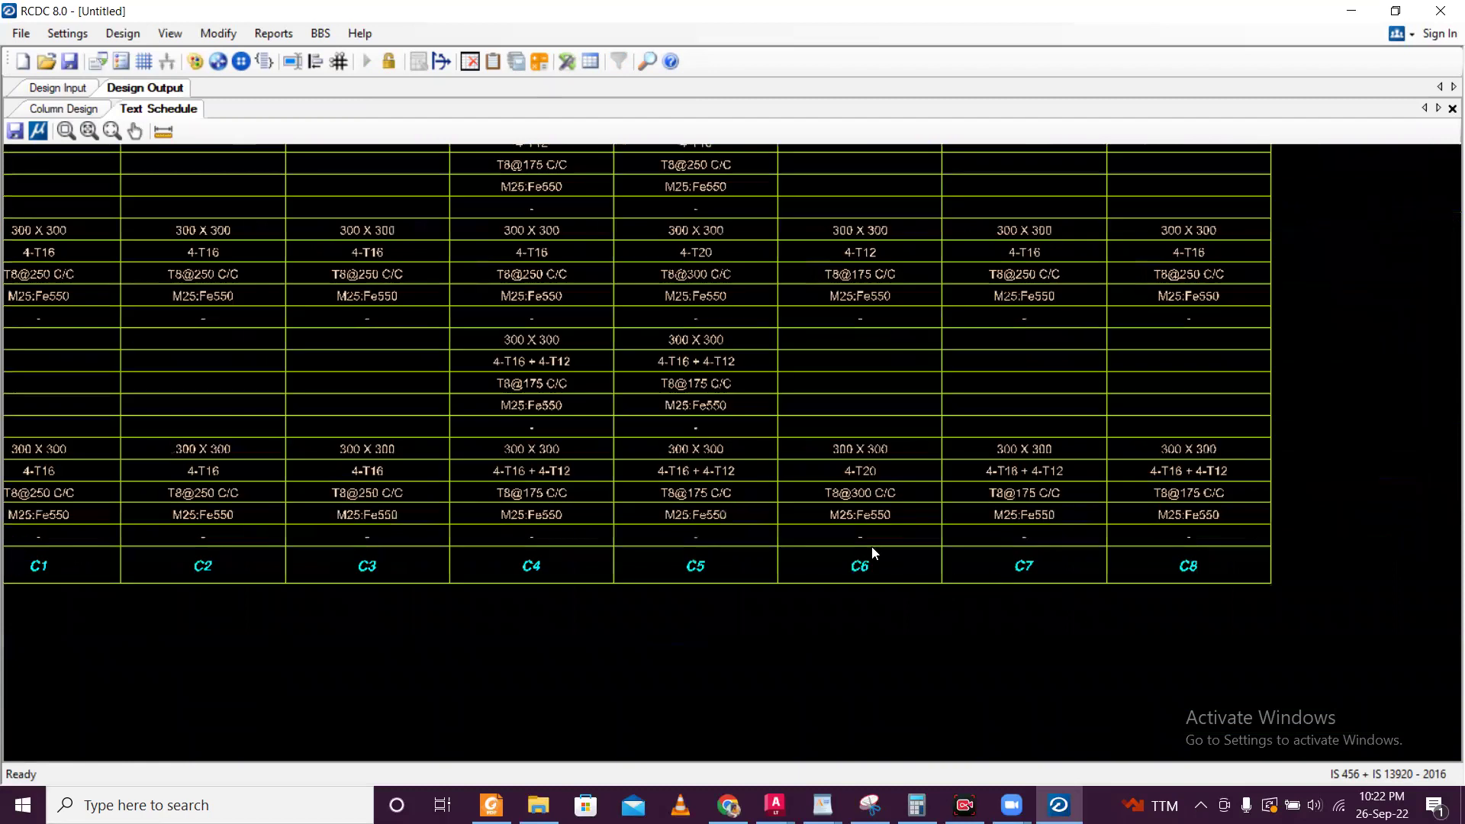
scroll(974, 573, down, 1)
scroll(980, 551, up, 1)
scroll(954, 526, down, 1)
scroll(193, 213, down, 1)
scroll(79, 176, up, 1)
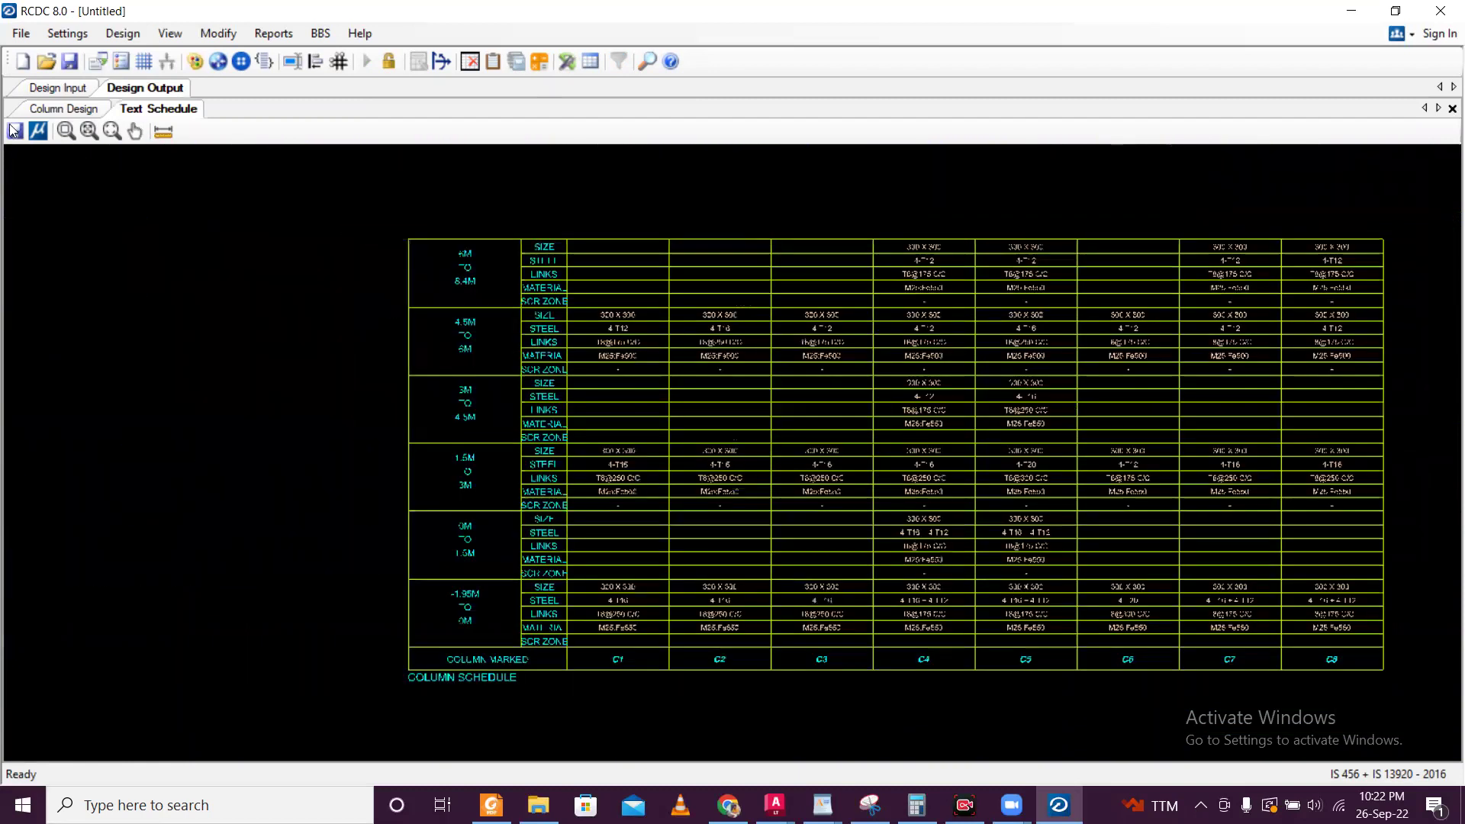
- Try to export the text schedule, and save the project as "rcdc column" in the Staad File 1 folder
click(14, 132)
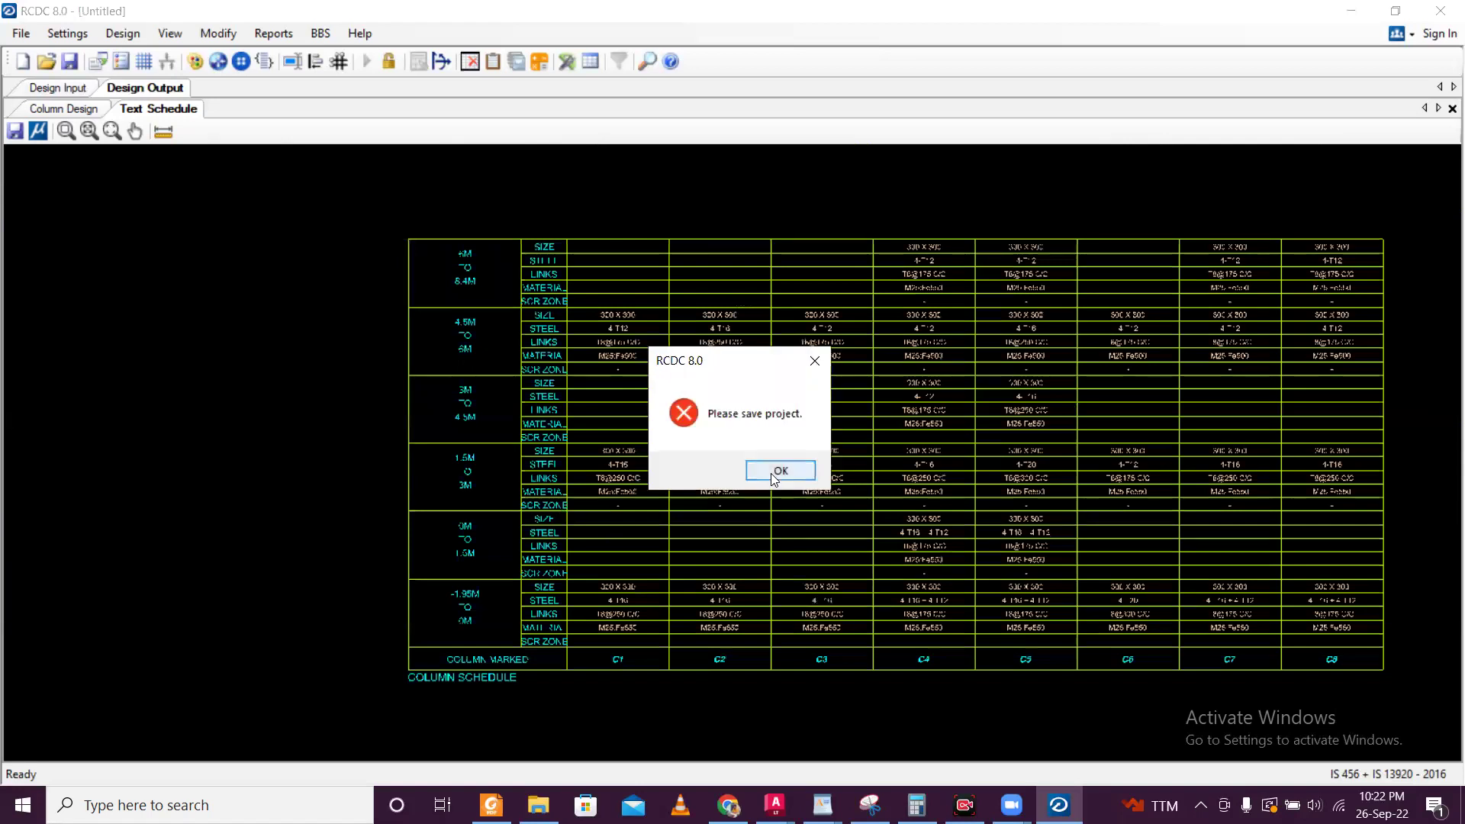
click(771, 473)
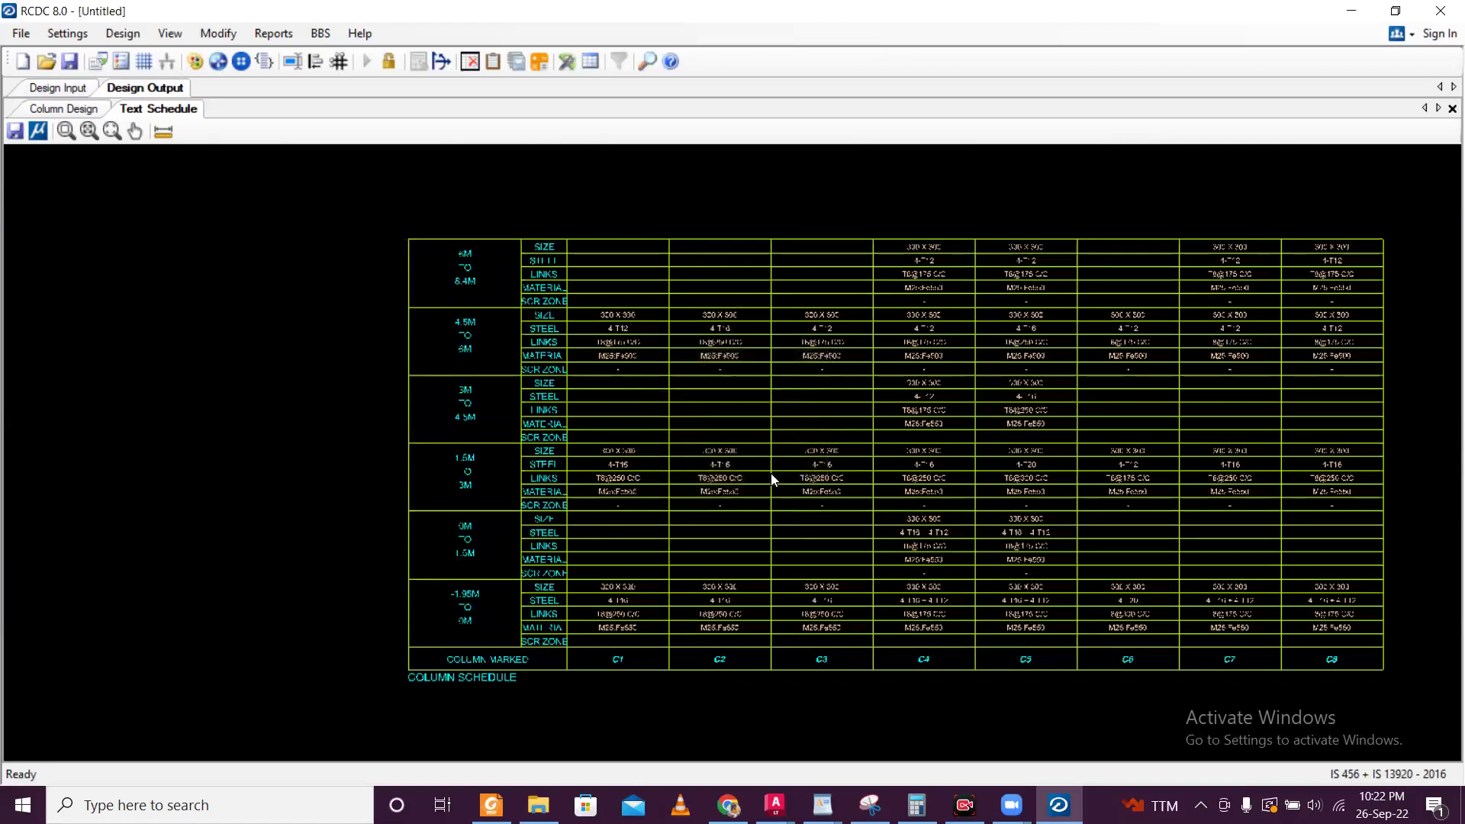
click(20, 32)
click(52, 107)
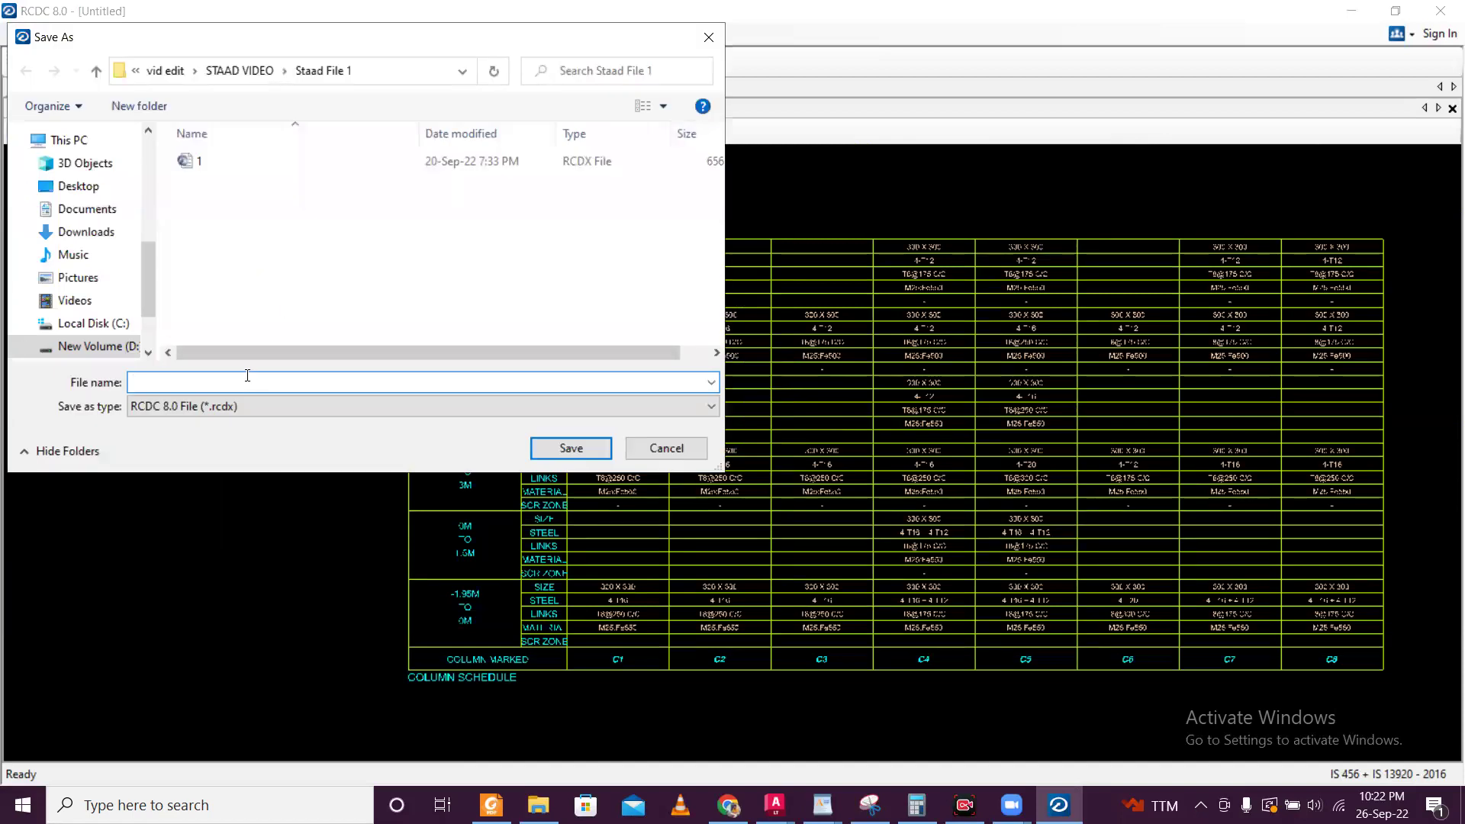
text(dc column)
click(563, 449)
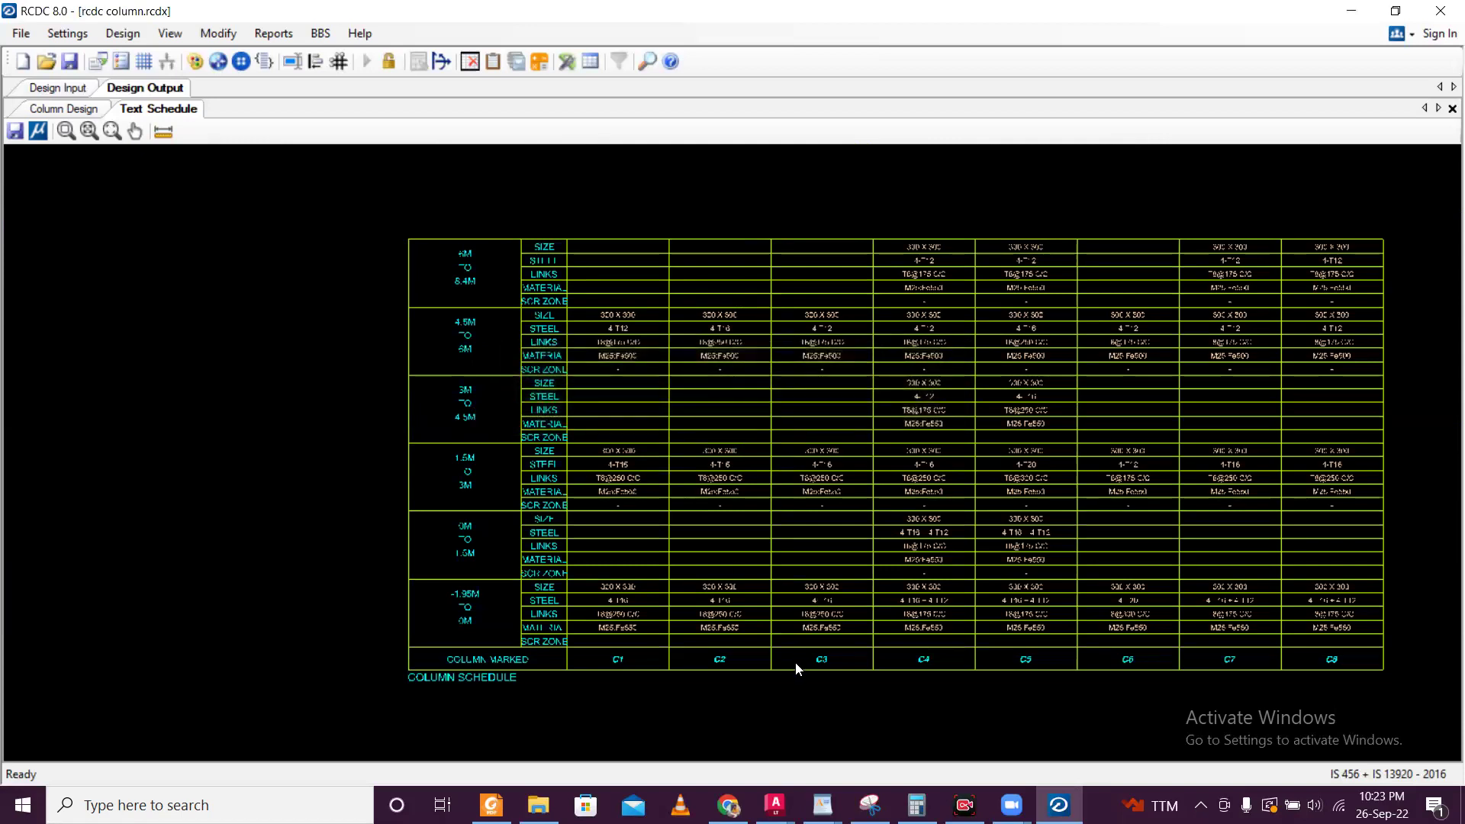
- Recheck the column text schedule, comparing steel and link entries across the columns and lower levels
scroll(795, 663, up, 3)
scroll(1111, 452, up, 1)
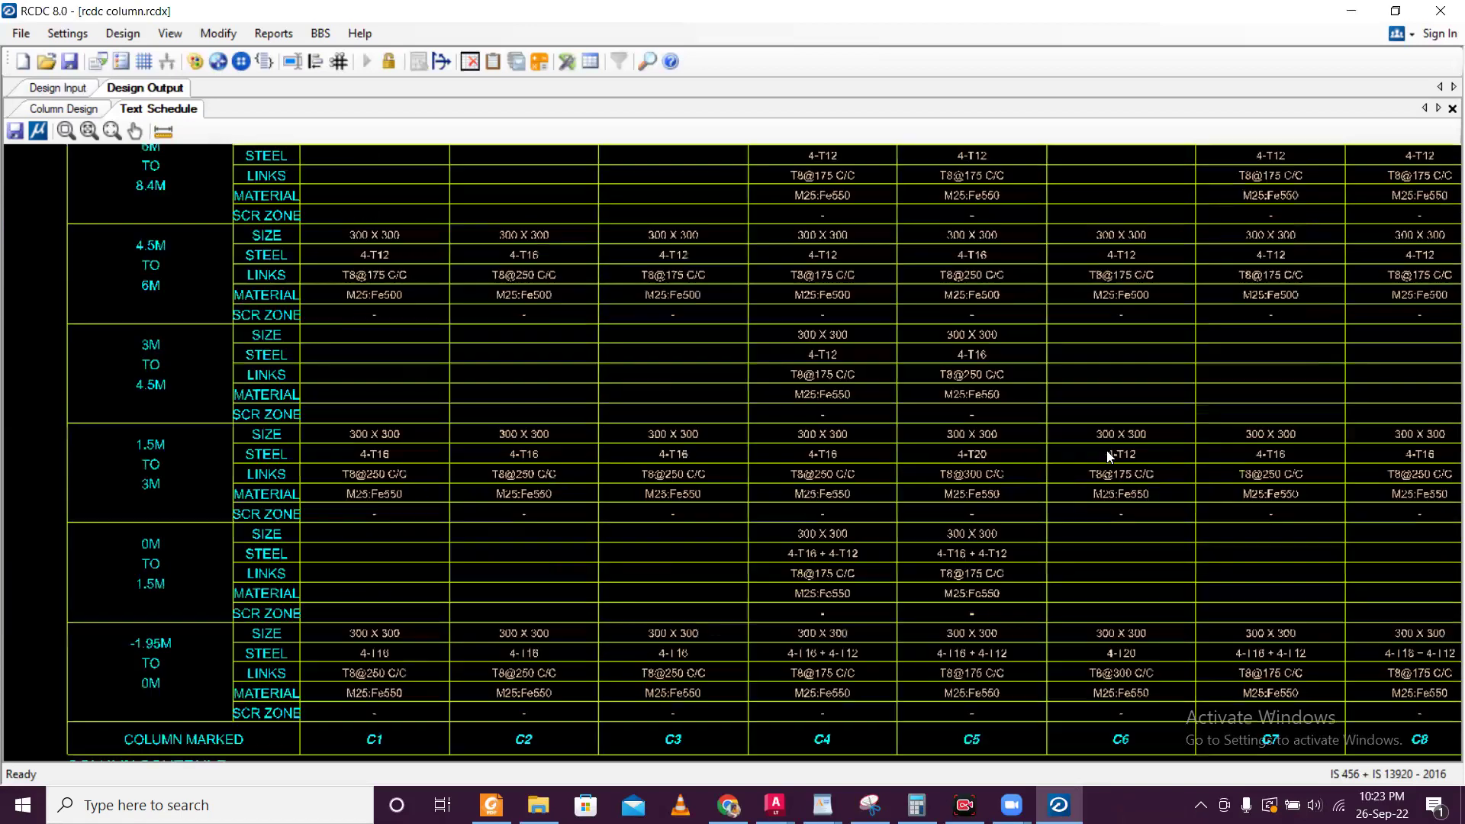
scroll(1111, 457, up, 3)
scroll(764, 450, down, 2)
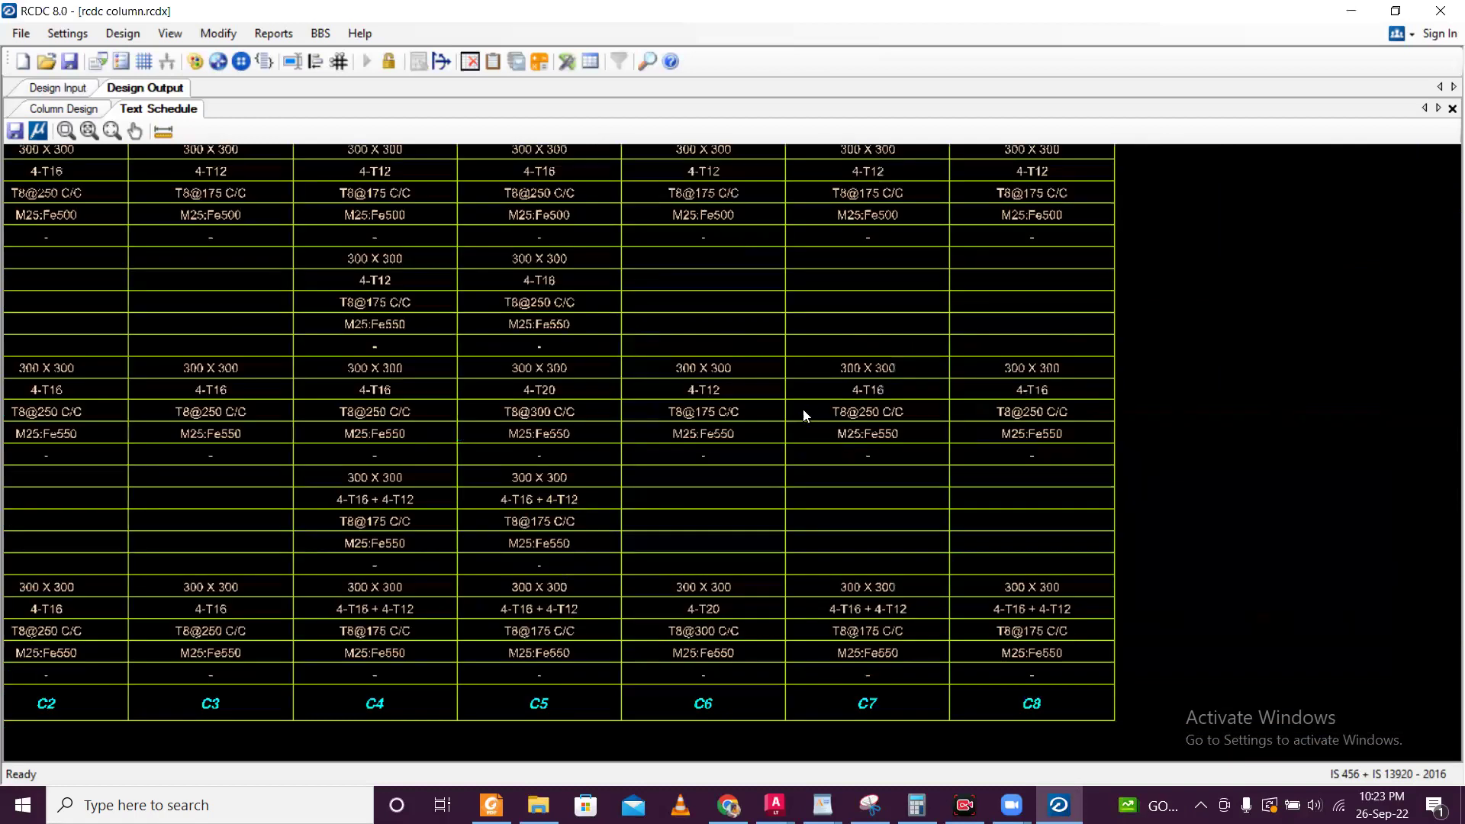
scroll(813, 412, up, 3)
scroll(1195, 416, down, 1)
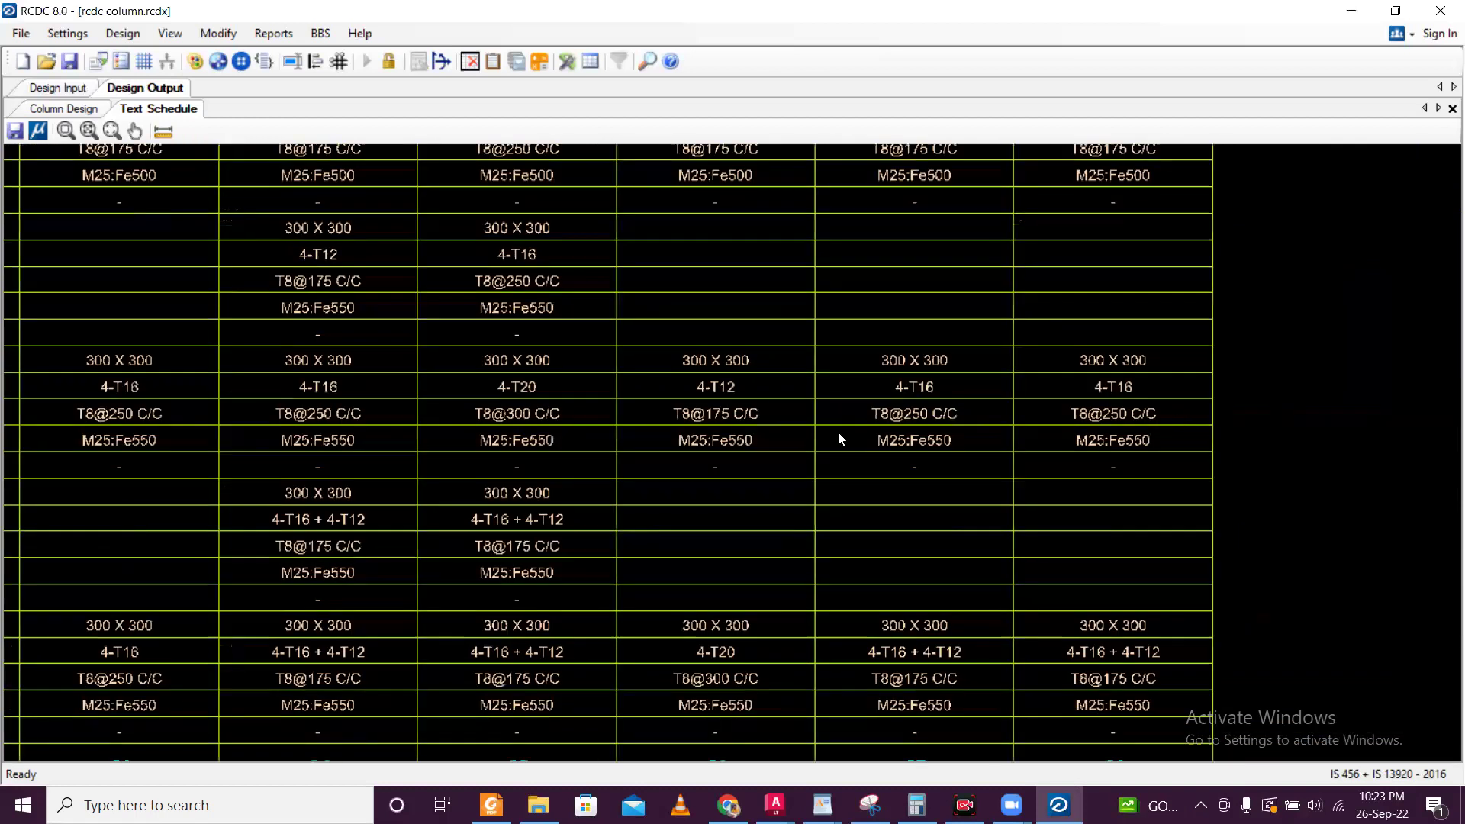
scroll(542, 391, down, 2)
scroll(378, 415, up, 1)
scroll(360, 386, down, 2)
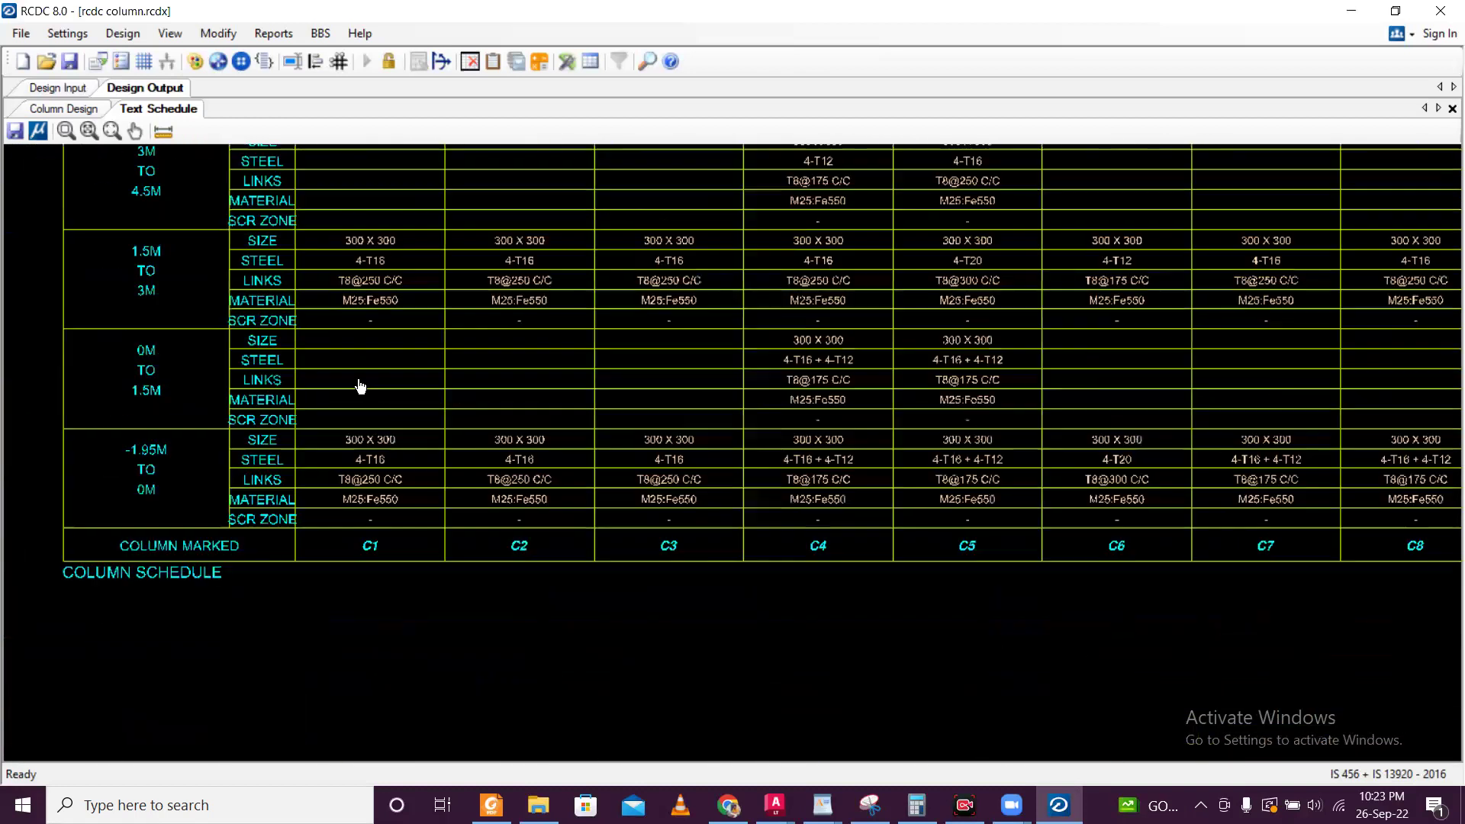
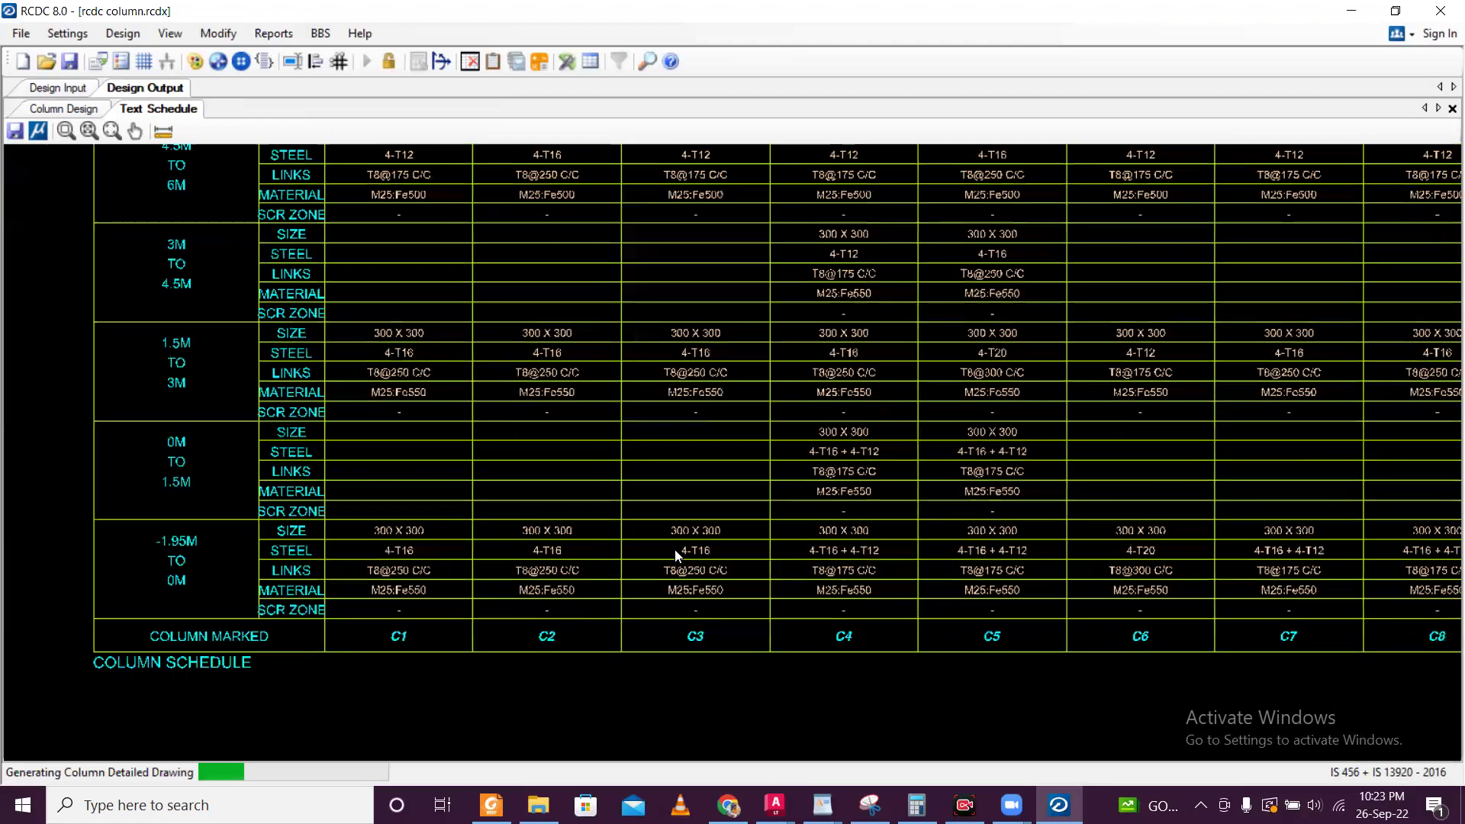
- Inspect the detailed column drawing, from the overall level layout to the C1 cross-section at the lowest level
scroll(437, 194, up, 1)
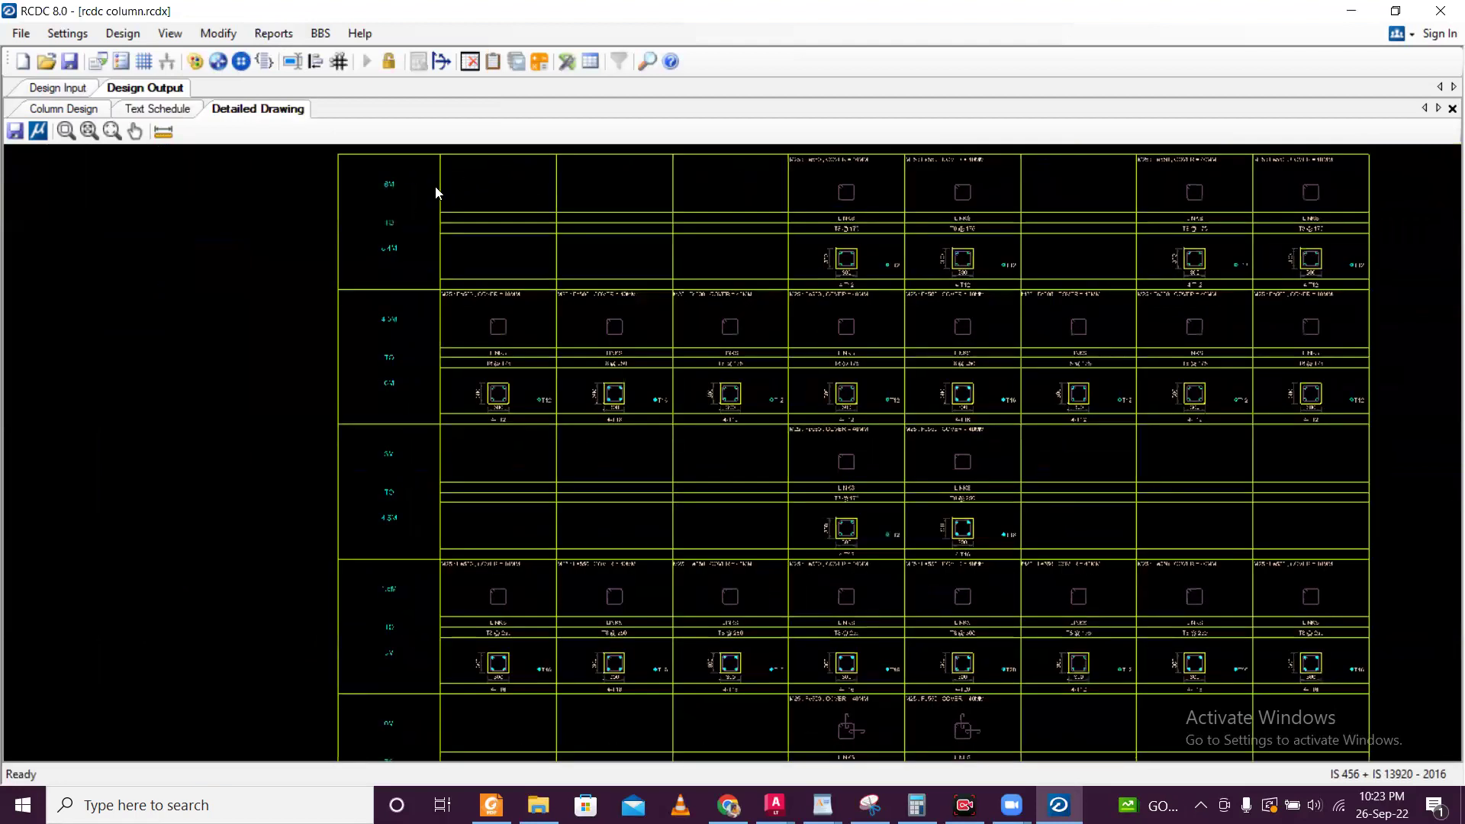
scroll(363, 203, up, 3)
scroll(364, 203, down, 4)
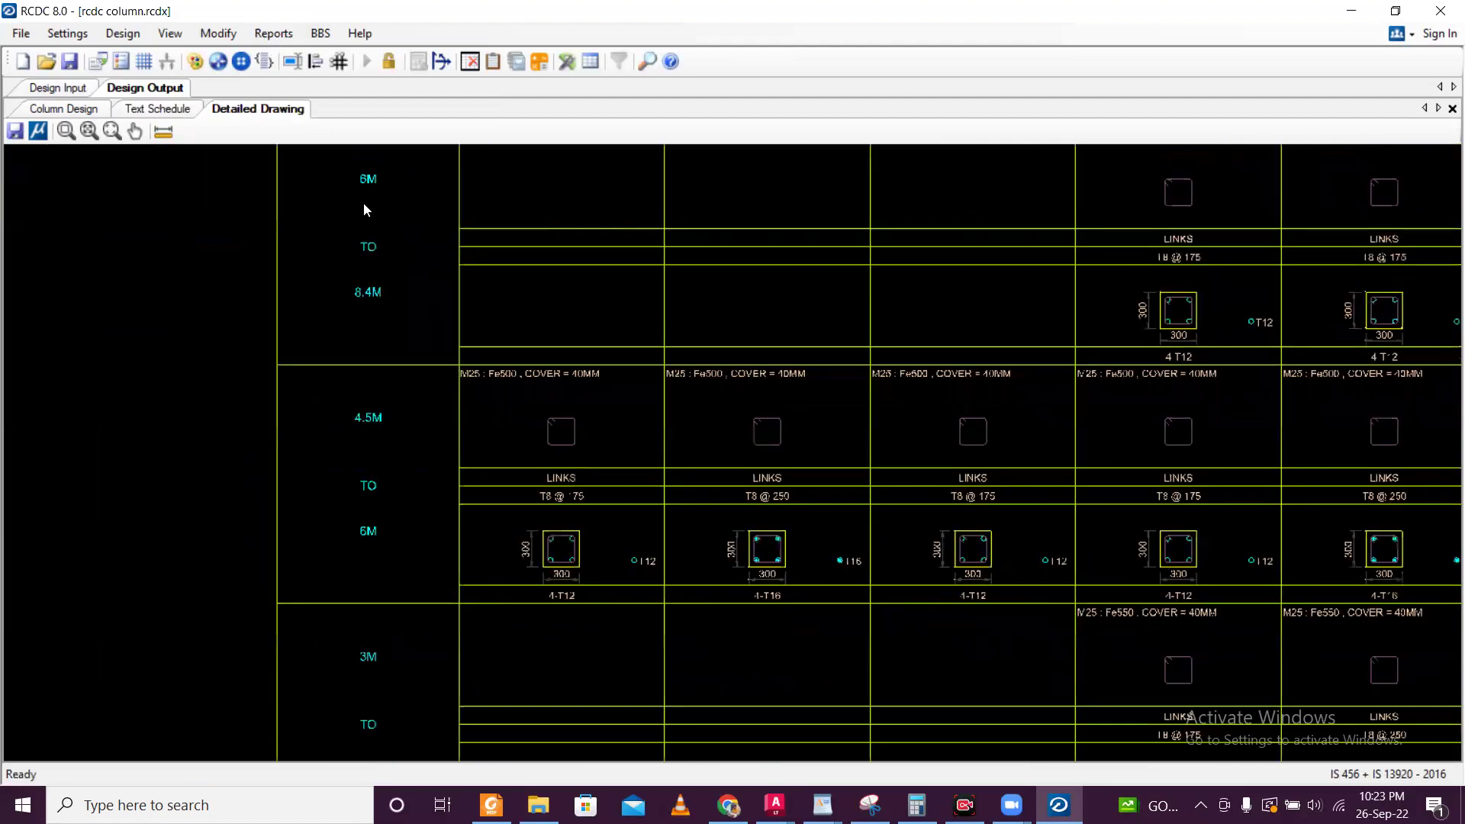
scroll(421, 554, up, 5)
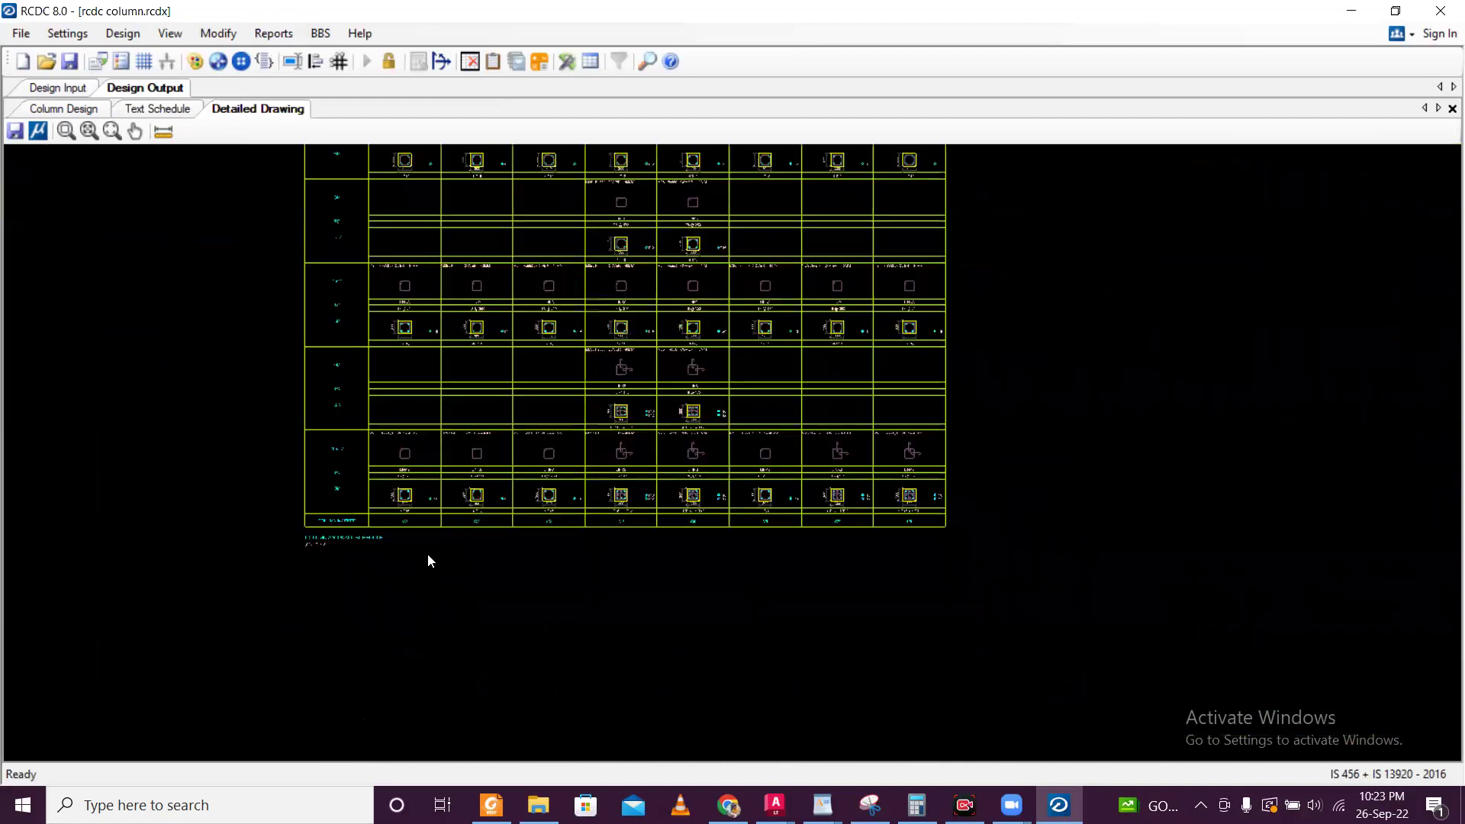
scroll(423, 513, down, 5)
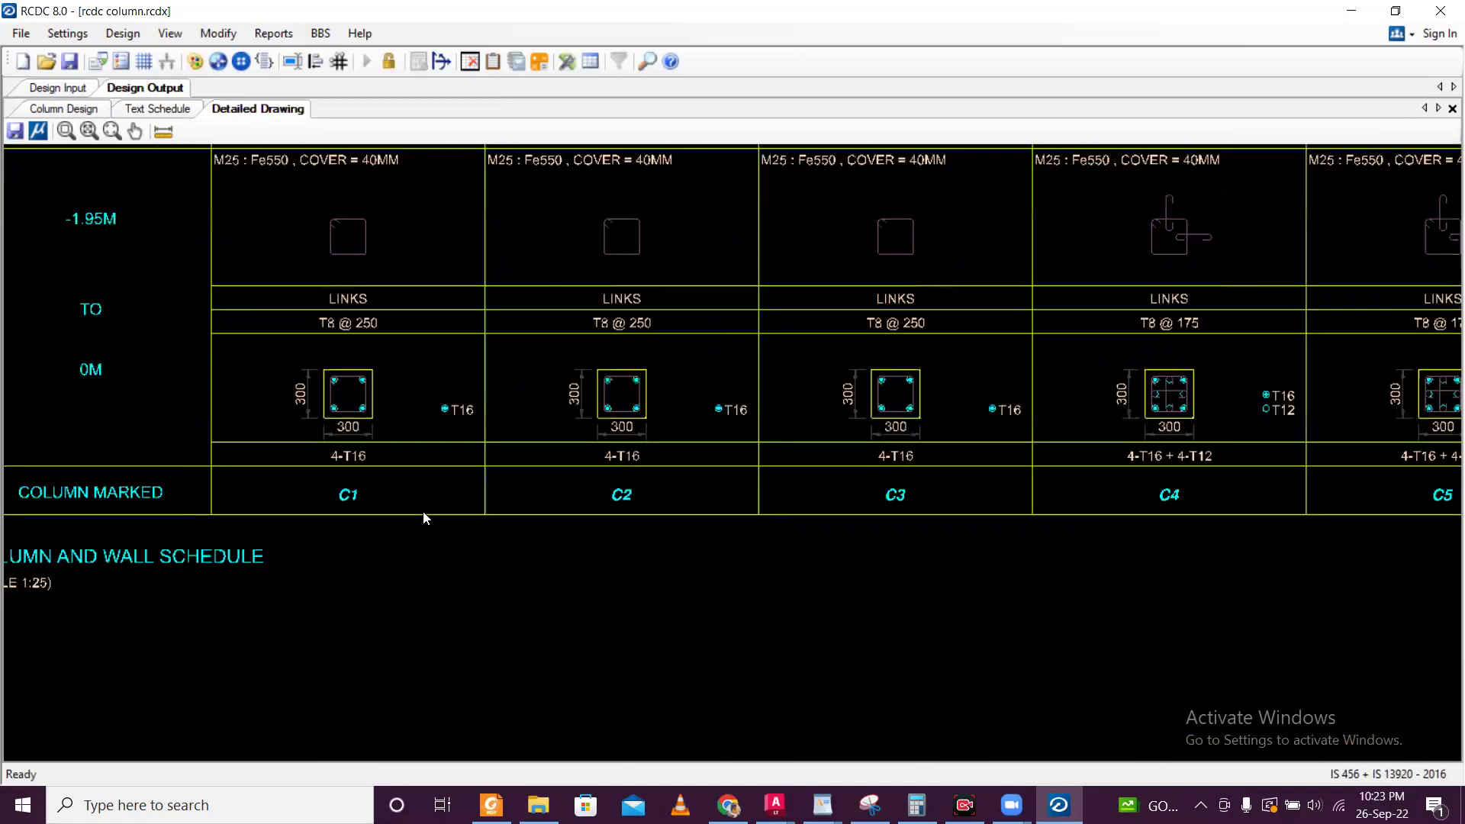
scroll(397, 515, up, 2)
scroll(403, 532, up, 5)
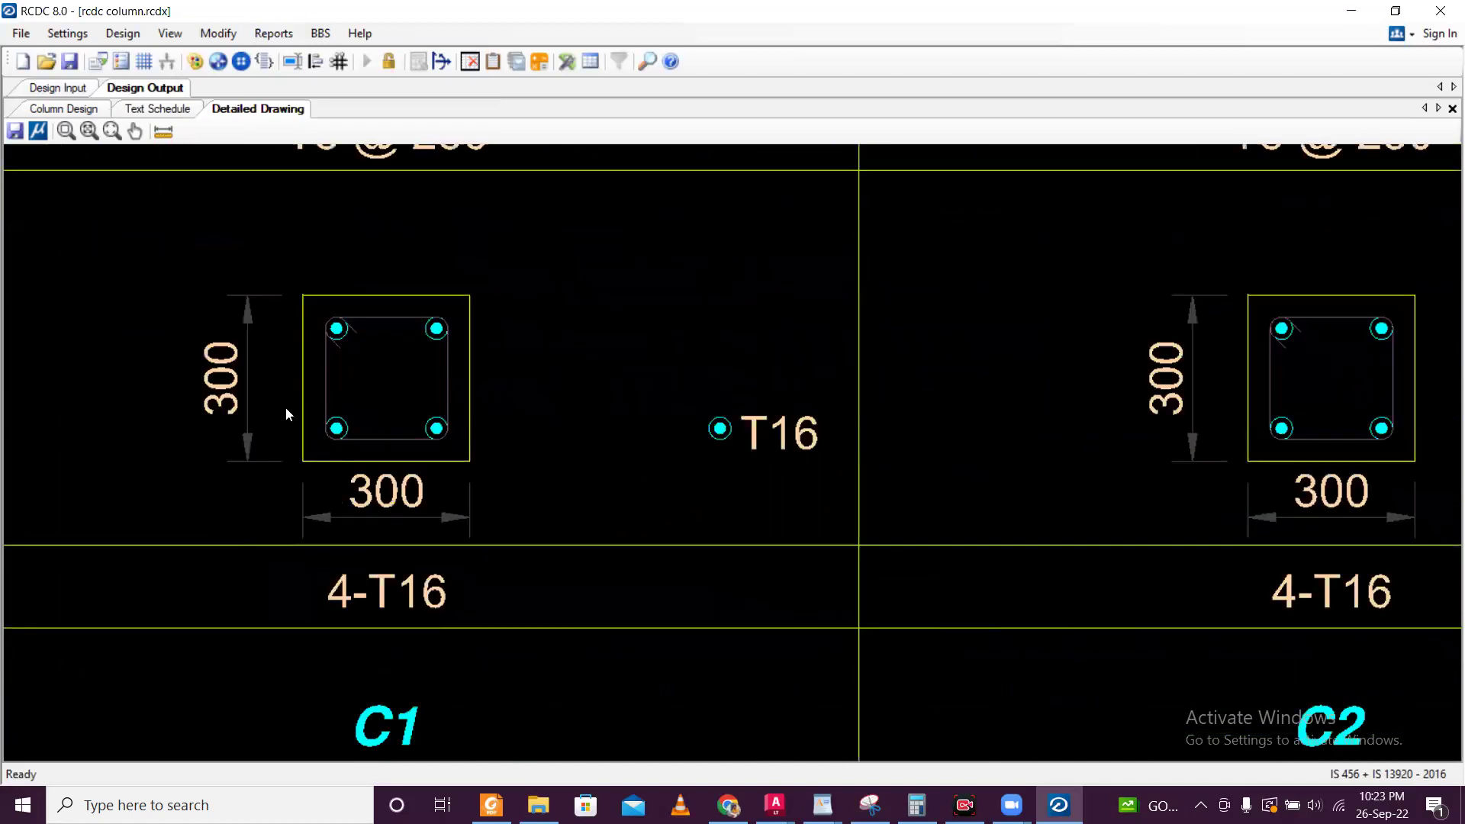
- Examine the cross-sections of the remaining columns along the lowest level and the complete column and wall schedule
scroll(288, 415, down, 3)
drag(931, 573, 533, 545)
scroll(802, 481, down, 1)
drag(1031, 549, 652, 580)
scroll(652, 574, up, 1)
scroll(1124, 621, down, 2)
scroll(968, 592, up, 2)
drag(968, 592, 1076, 542)
drag(776, 565, 630, 565)
drag(1429, 534, 1141, 534)
drag(1450, 496, 1082, 484)
drag(1244, 462, 748, 525)
scroll(748, 525, down, 1)
scroll(632, 496, down, 1)
scroll(274, 380, down, 1)
scroll(319, 413, down, 1)
scroll(614, 443, down, 1)
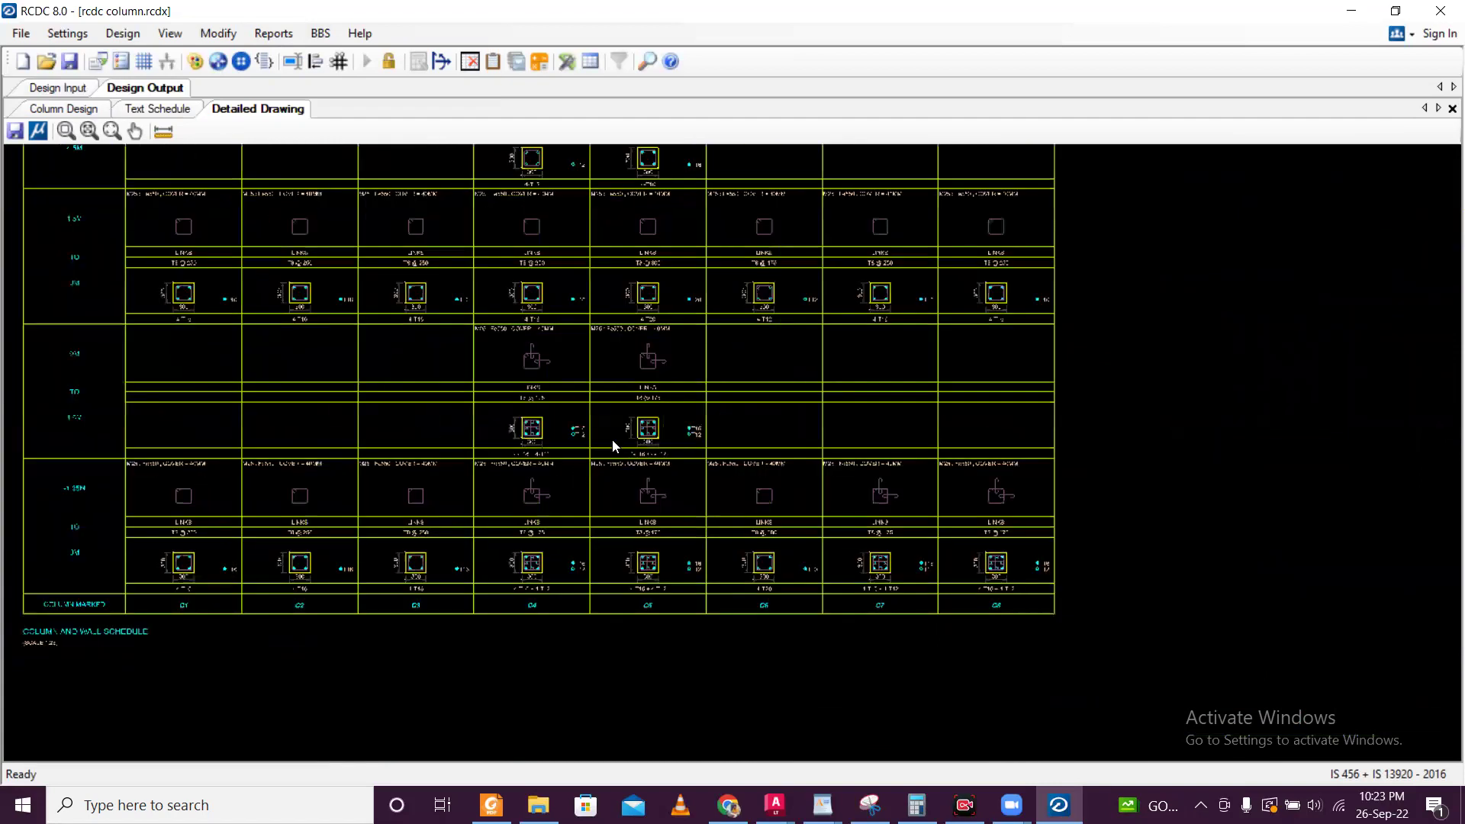
scroll(621, 356, down, 1)
scroll(643, 369, down, 1)
drag(643, 369, 630, 442)
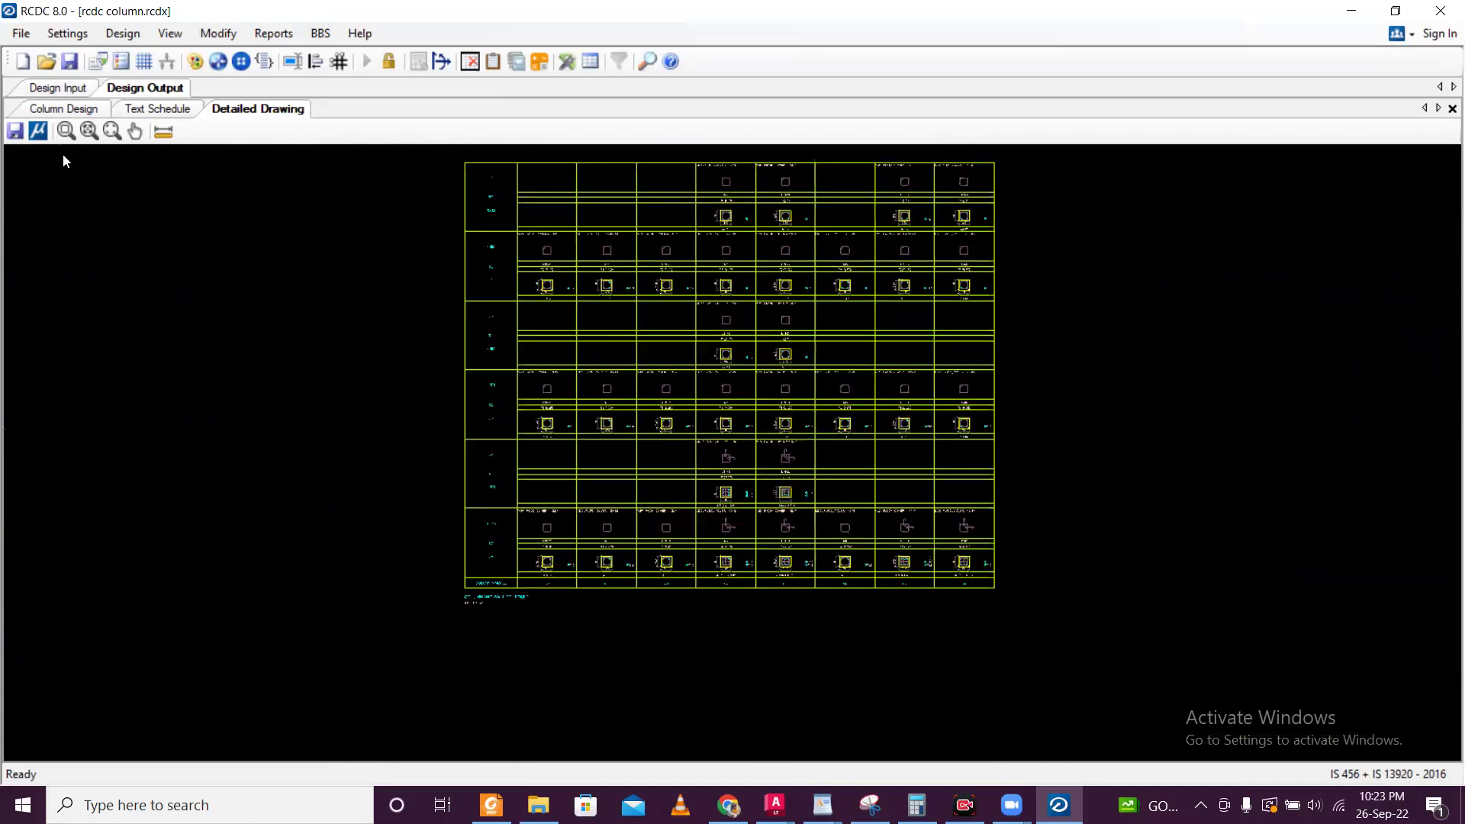
- Save the detailed column drawing as a DXF file named "column schedule" in the Staad File 1 folder
click(15, 131)
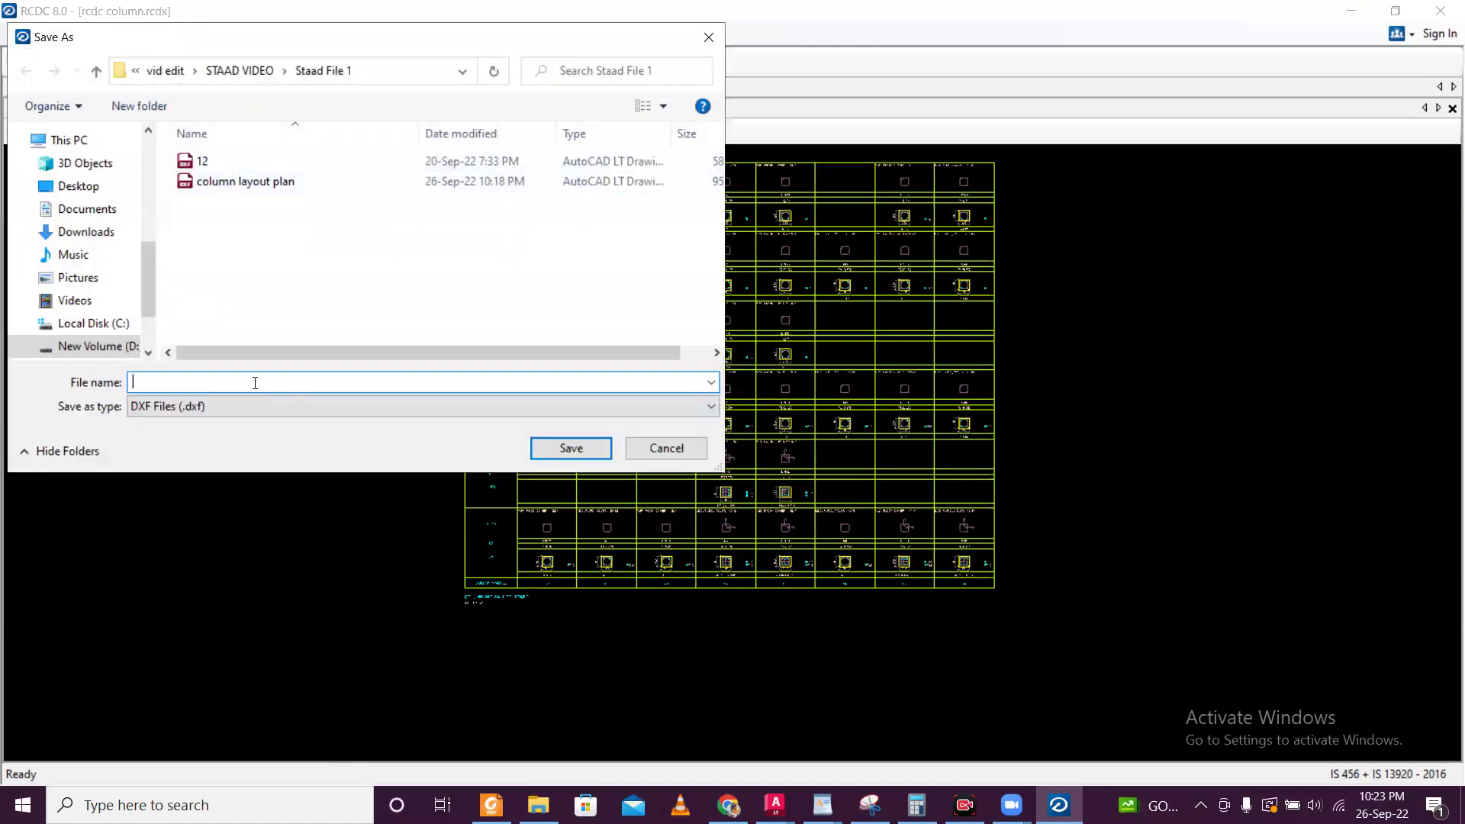
text(column)
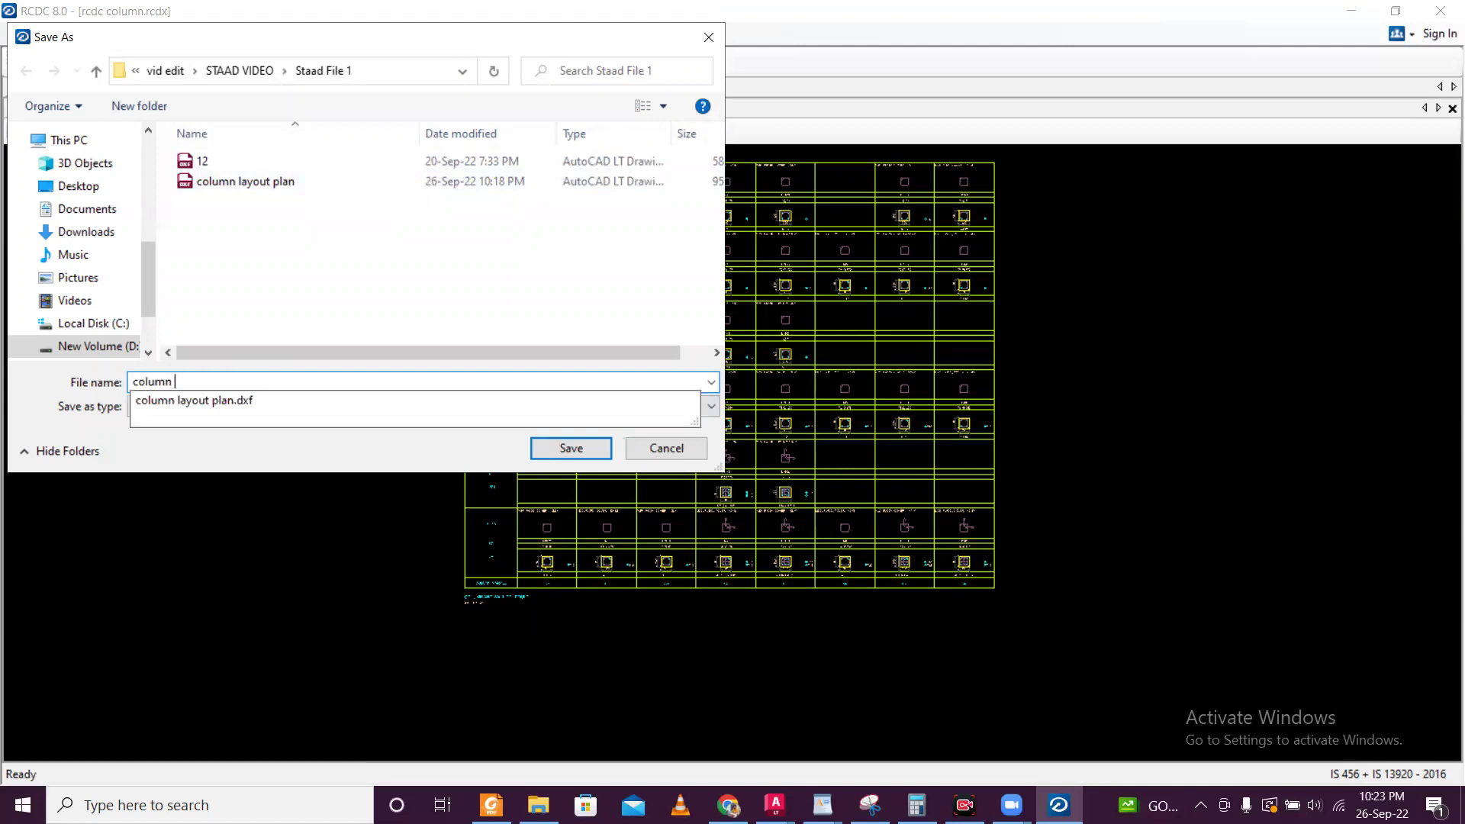
text( schedule)
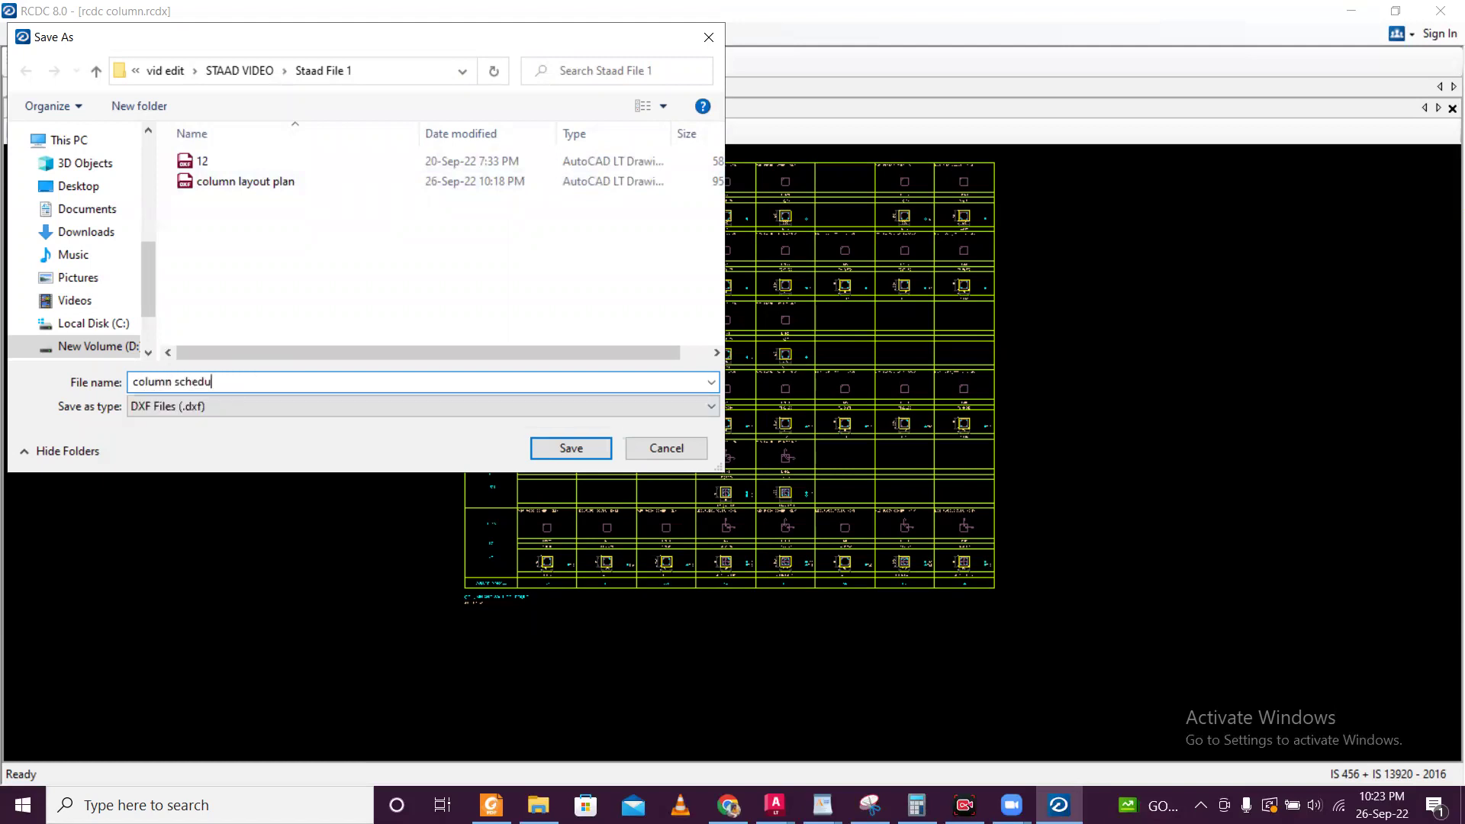
click(580, 448)
- Save the text schedule as a DXF file named "column schedule table" in the Staad File 1 folder
click(158, 109)
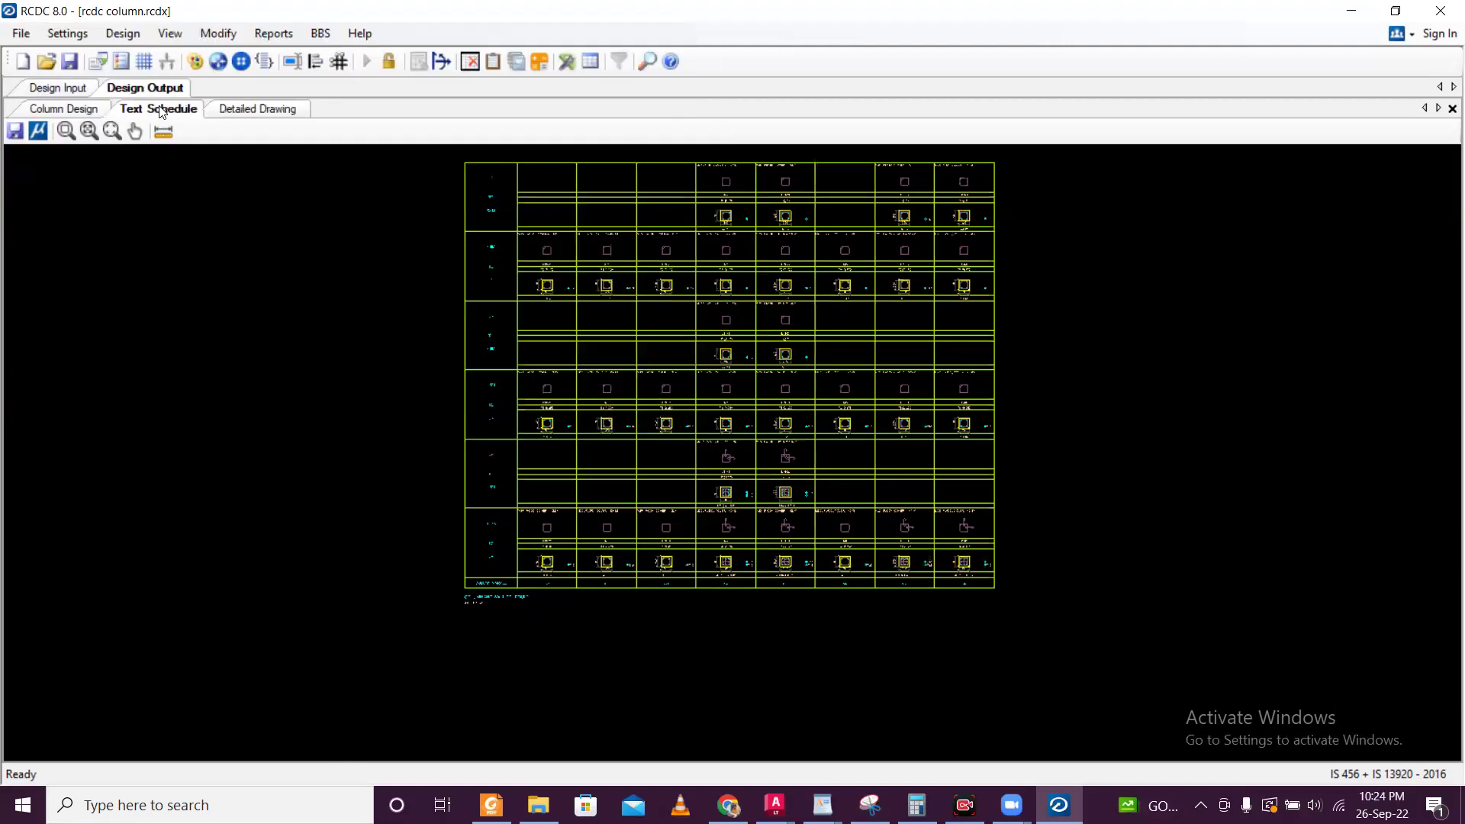
scroll(260, 343, down, 3)
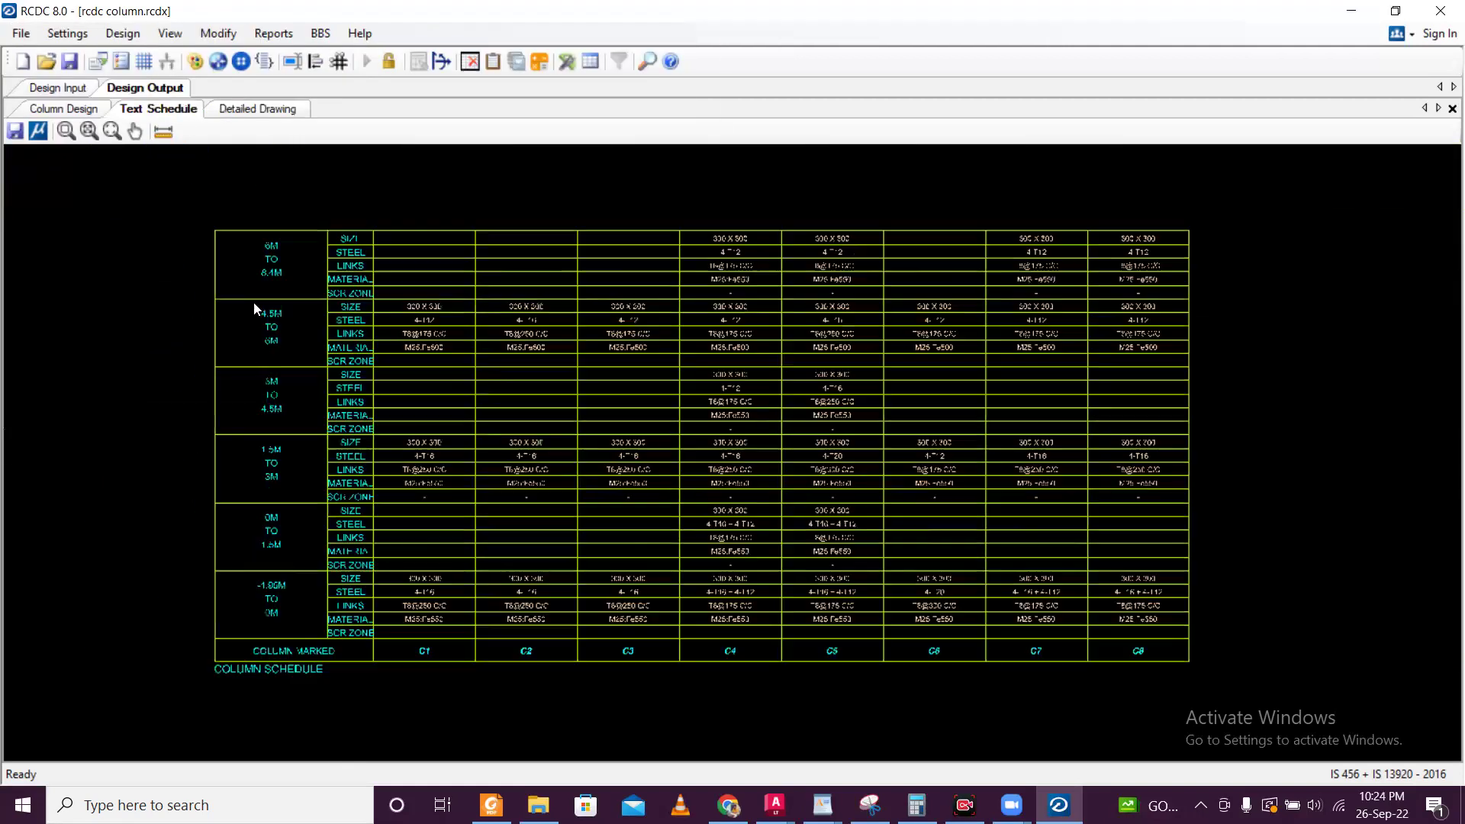
scroll(252, 302, down, 1)
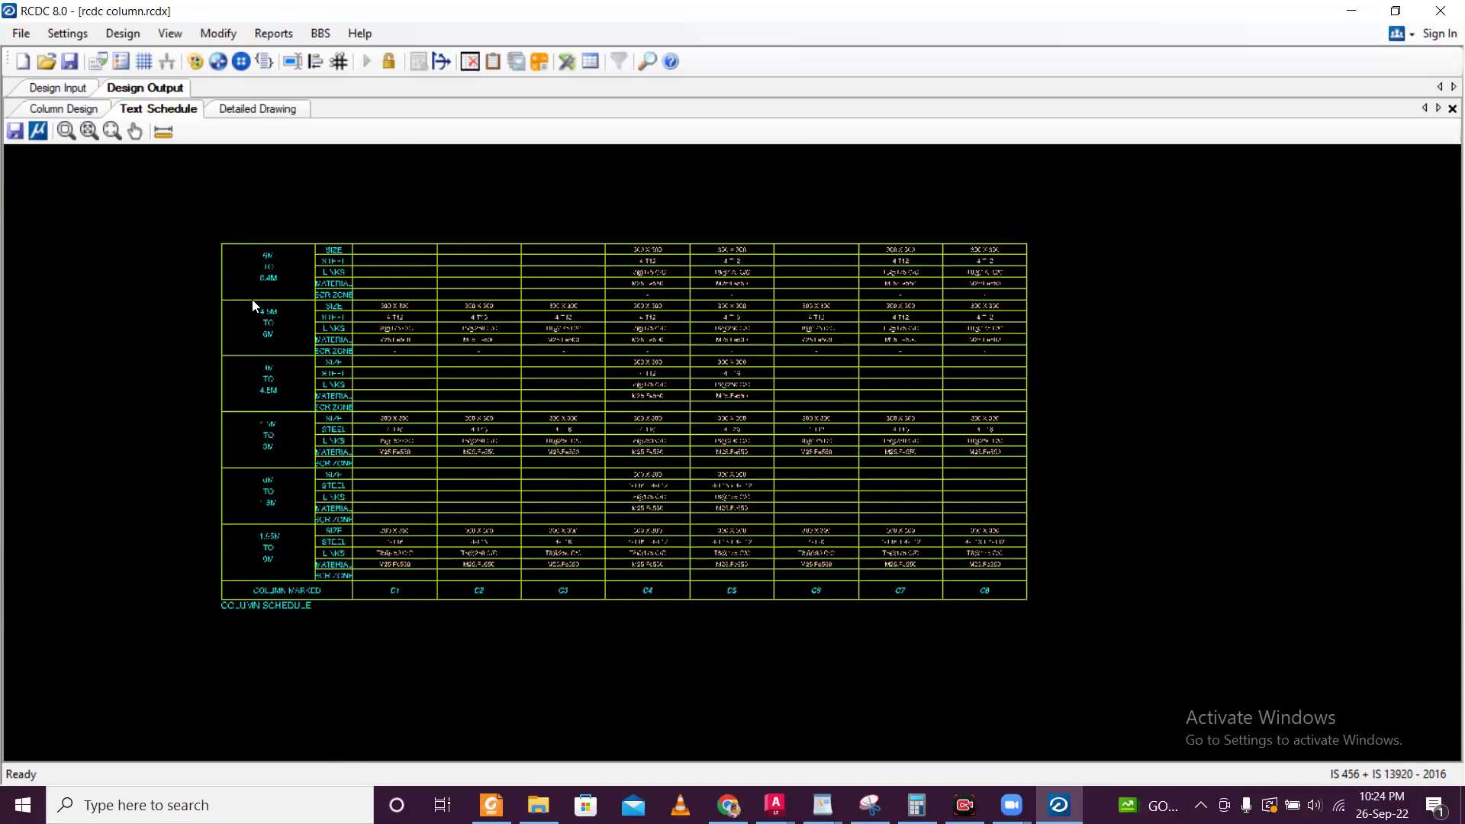
click(25, 132)
click(260, 202)
click(232, 380)
click(233, 379)
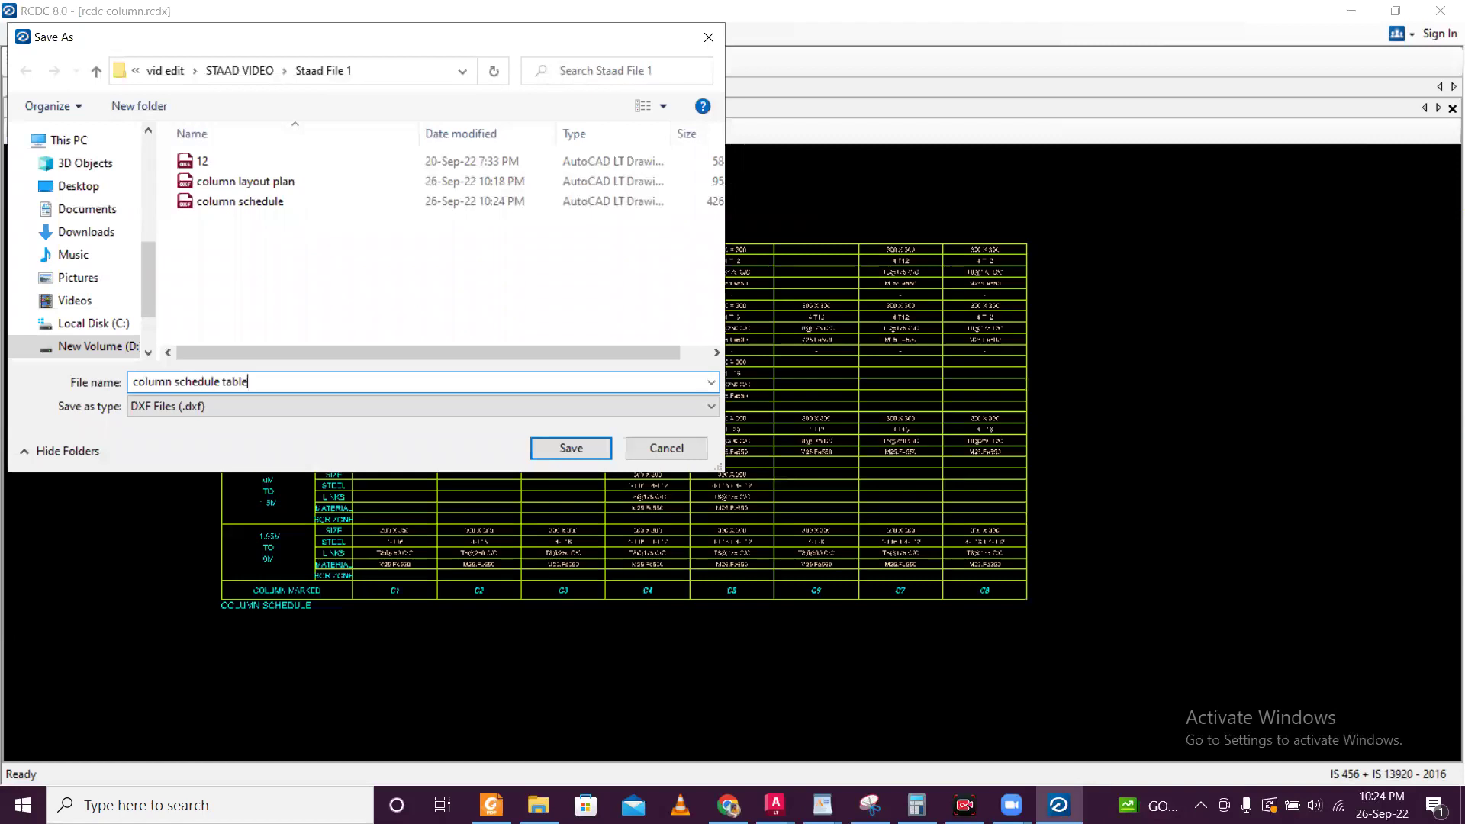
click(563, 451)
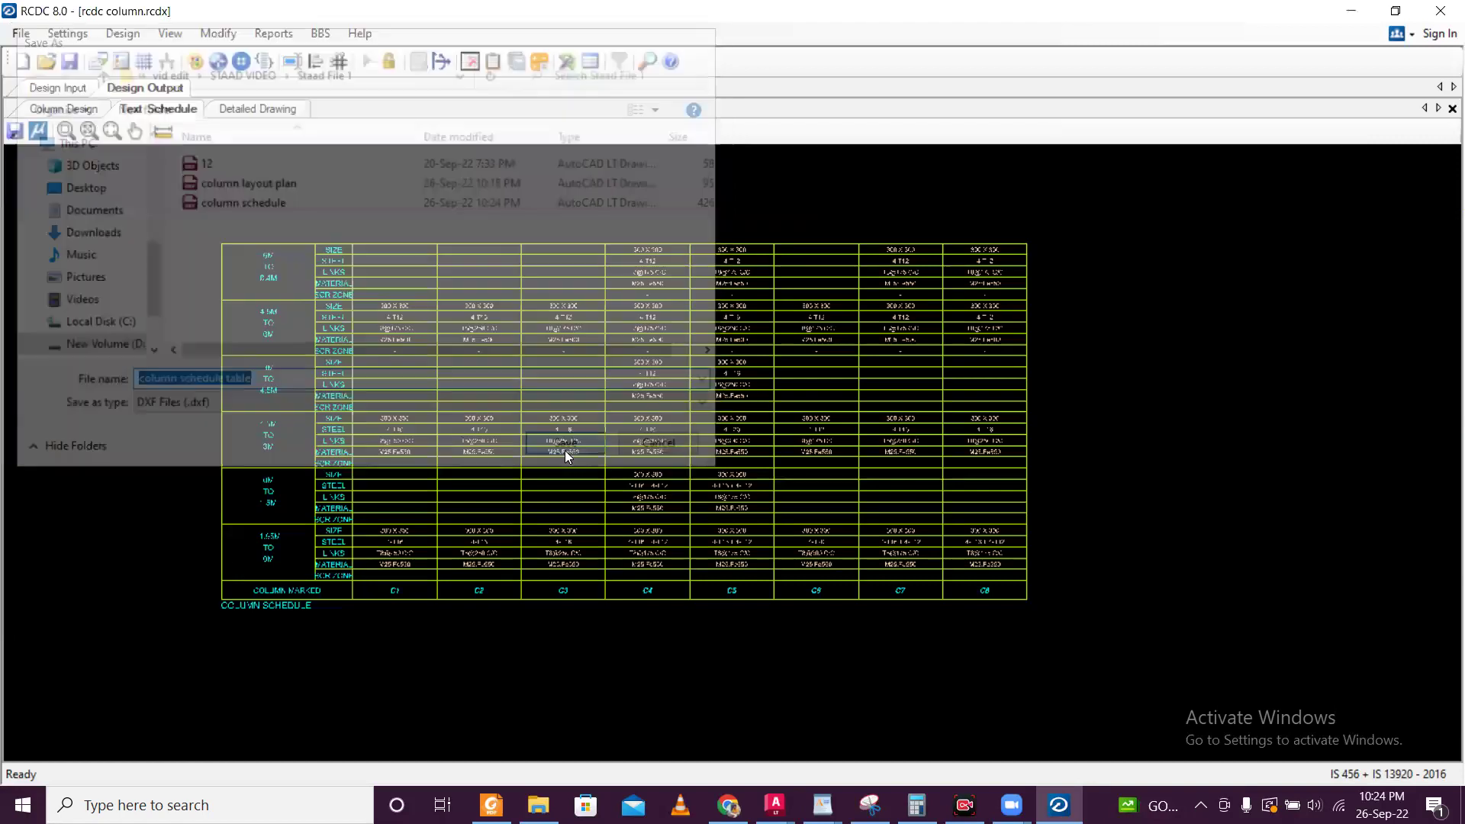
- Generate the column elevation drawing for all columns, C1 to C8, with start section and bar numbers of 1
click(272, 30)
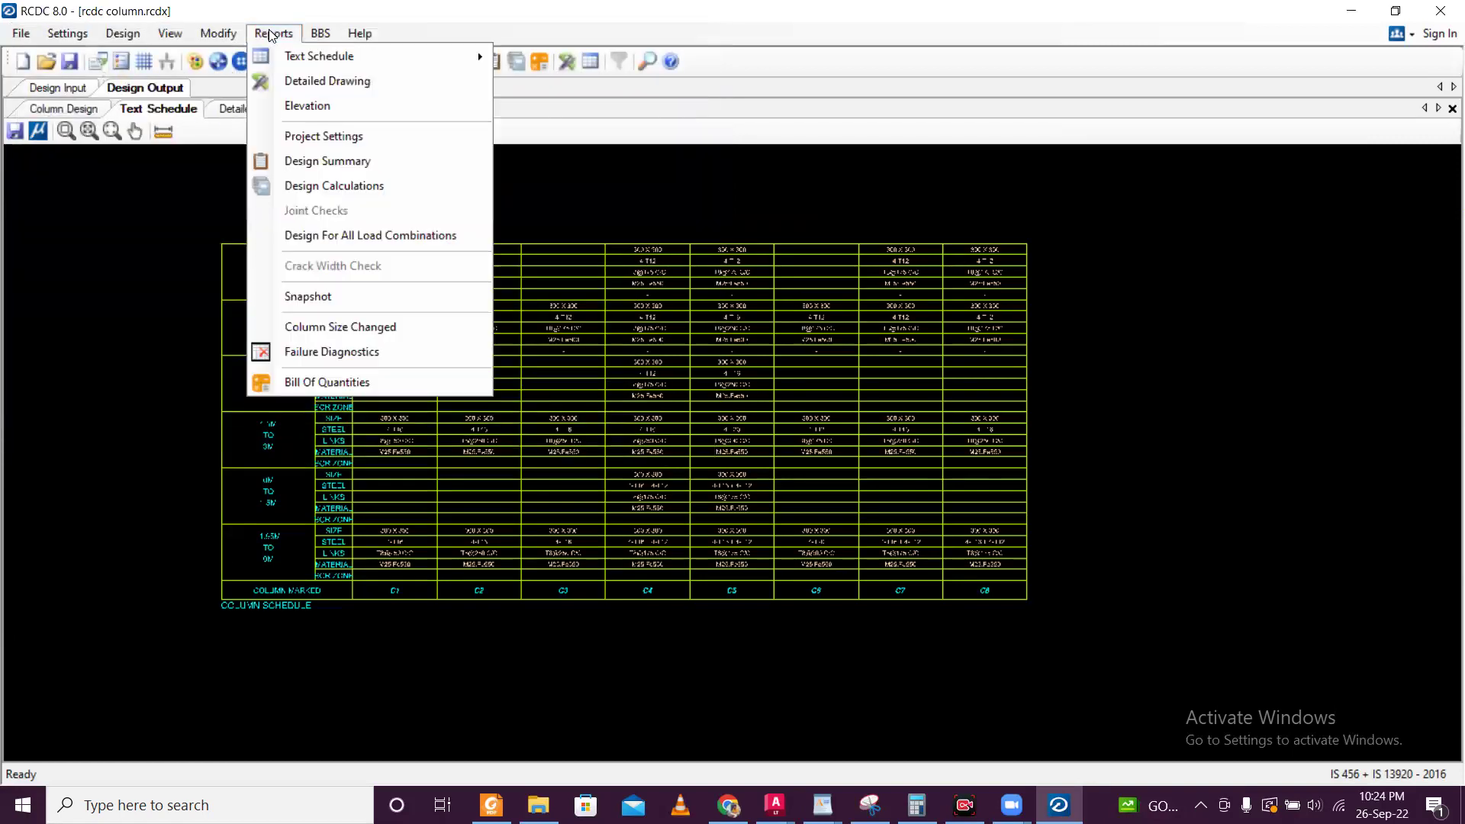
click(335, 109)
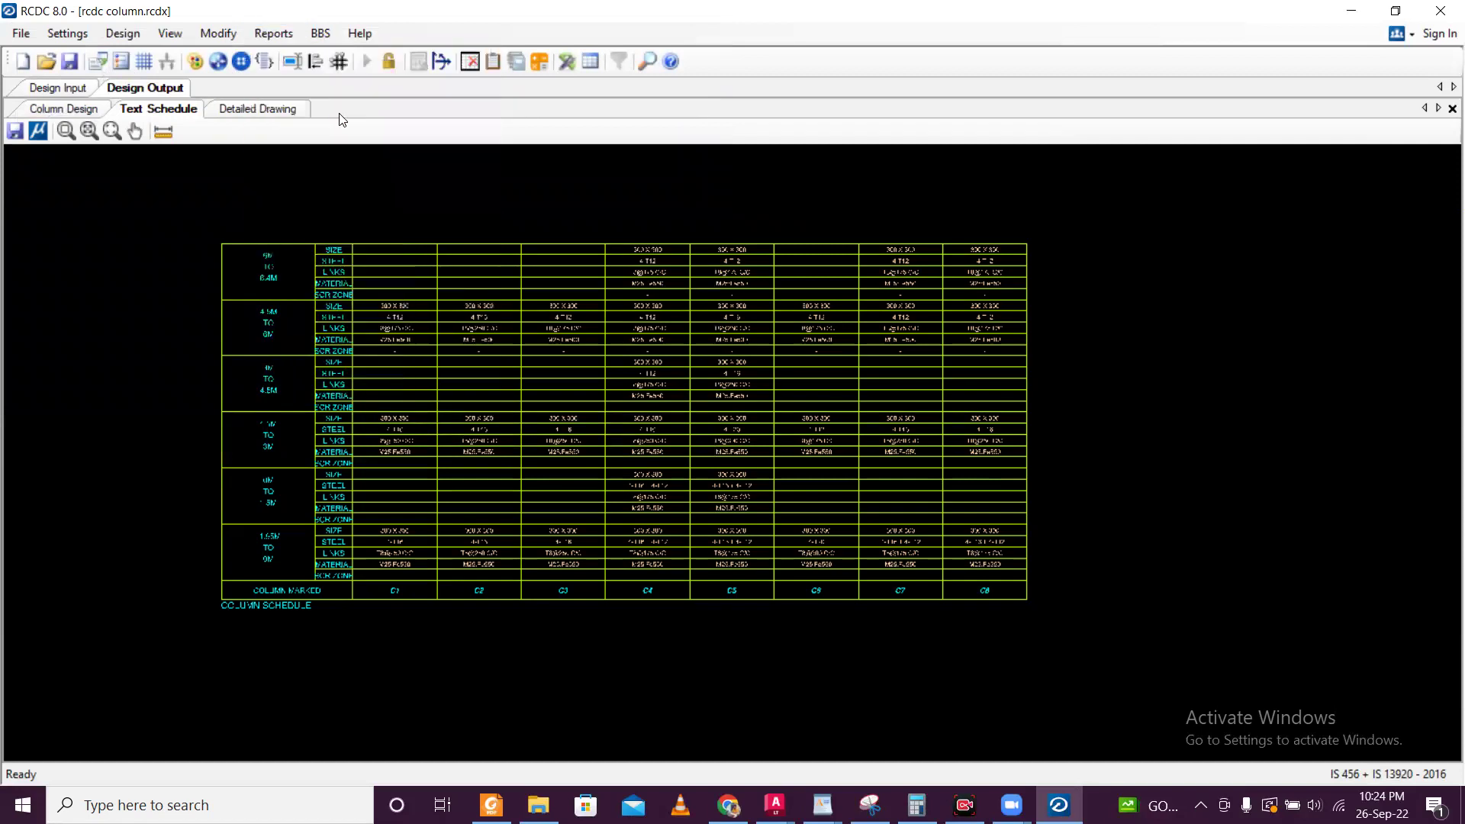
click(601, 183)
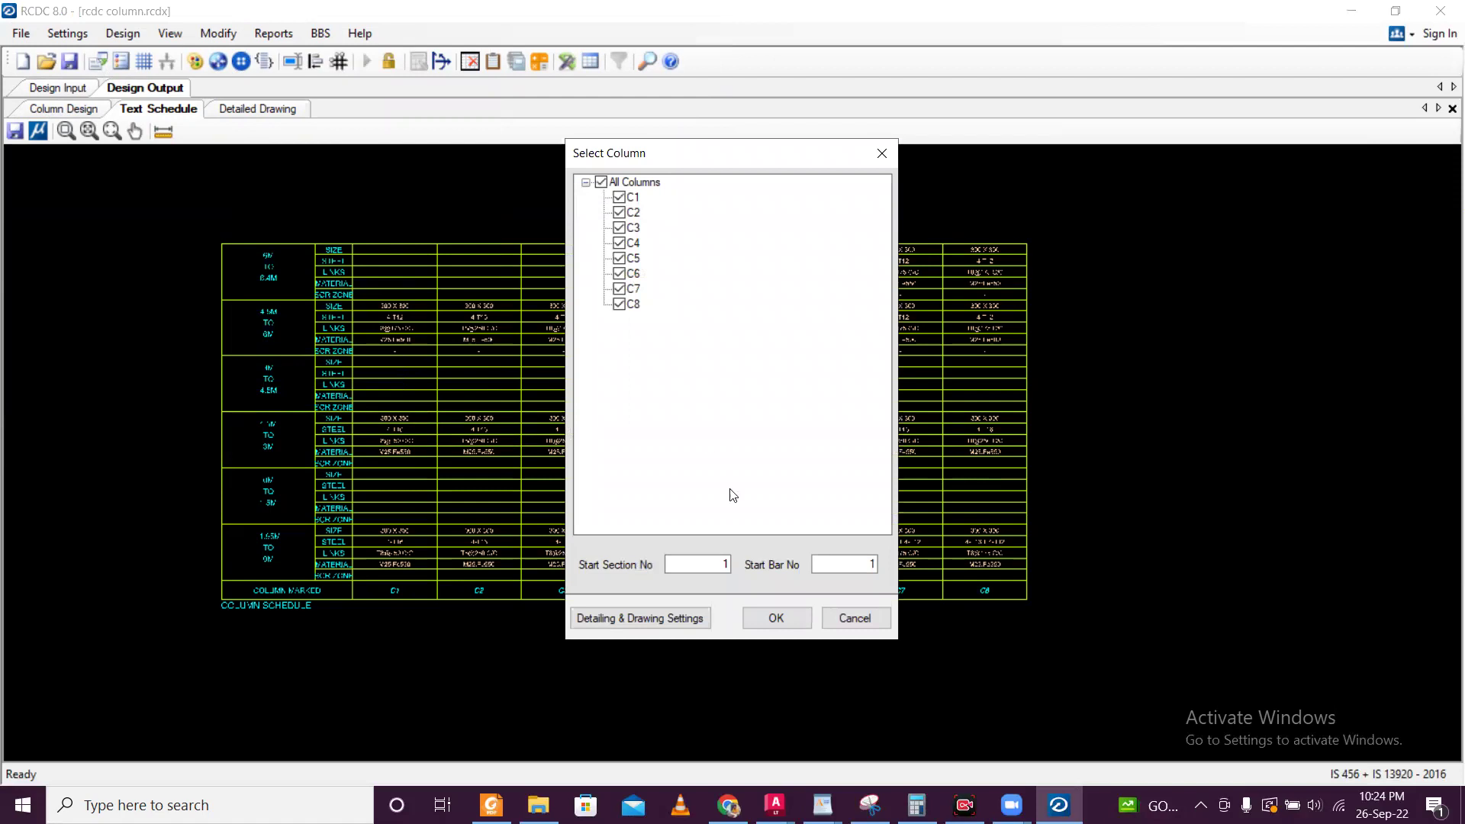
click(750, 622)
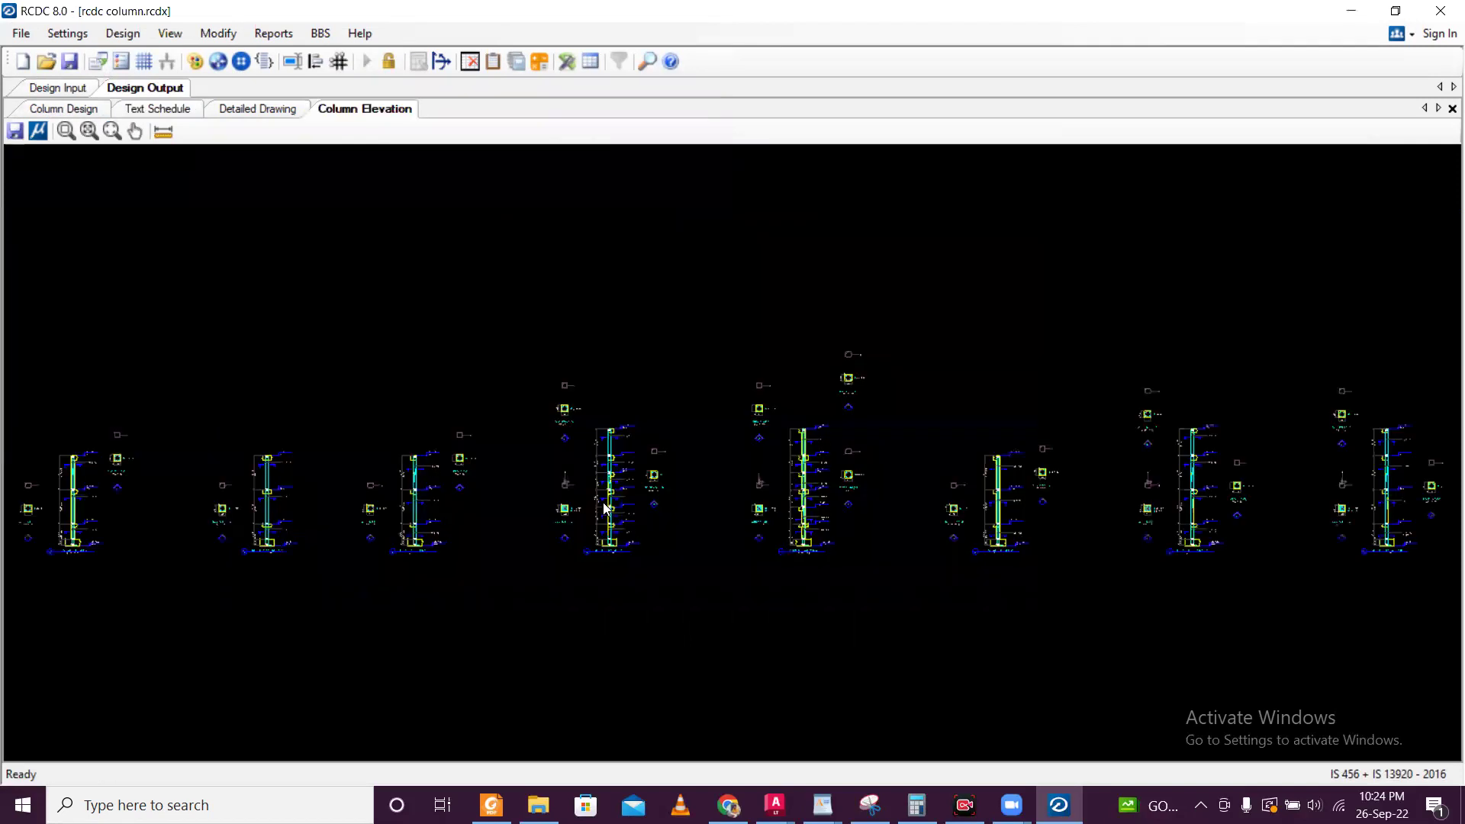
- Examine the elevation of column C1 from footing to top level, including its bars, link spacing and sections 1-1 and 2-2
scroll(206, 447, up, 5)
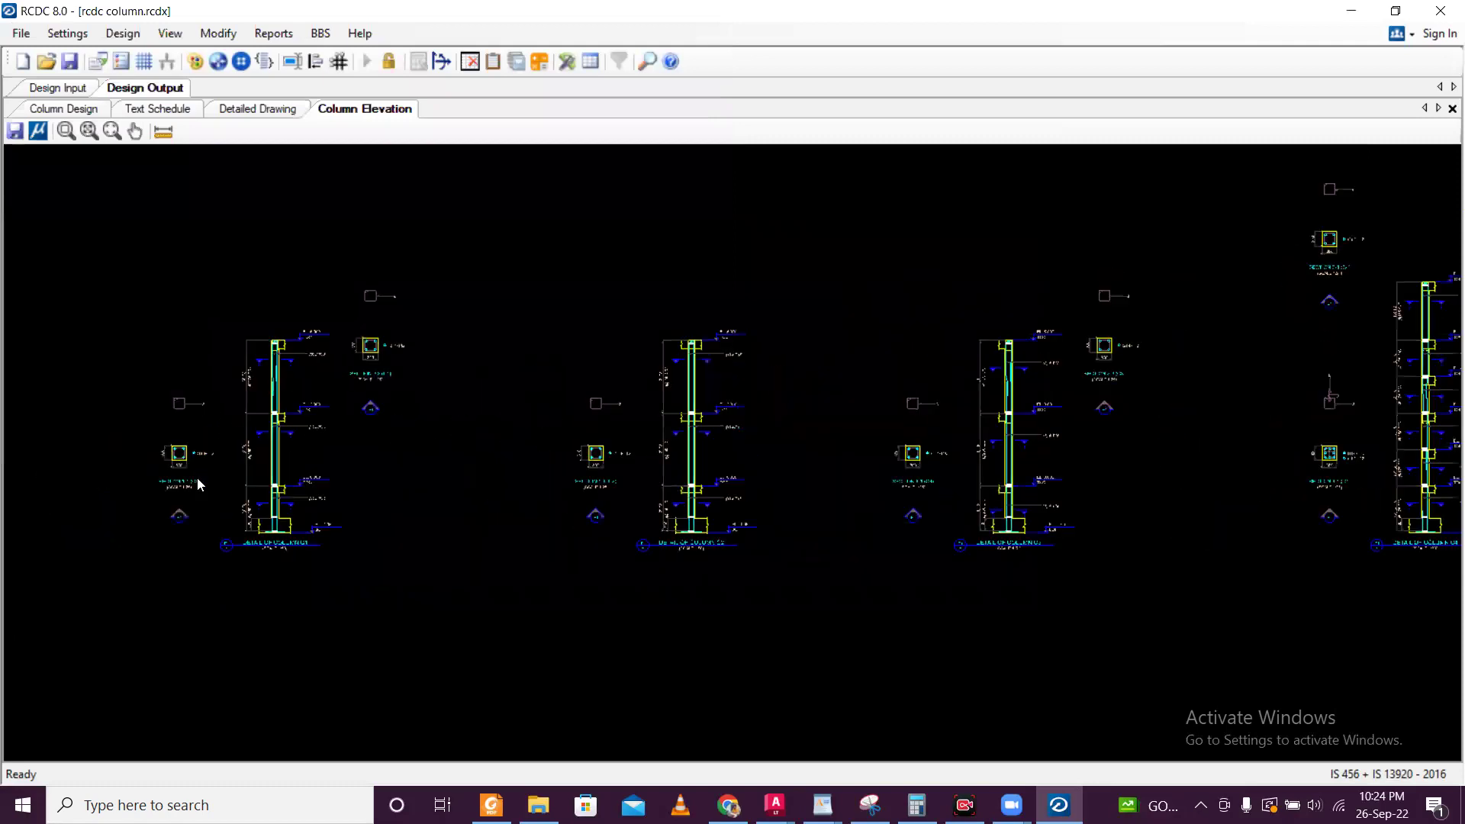
scroll(125, 391, up, 6)
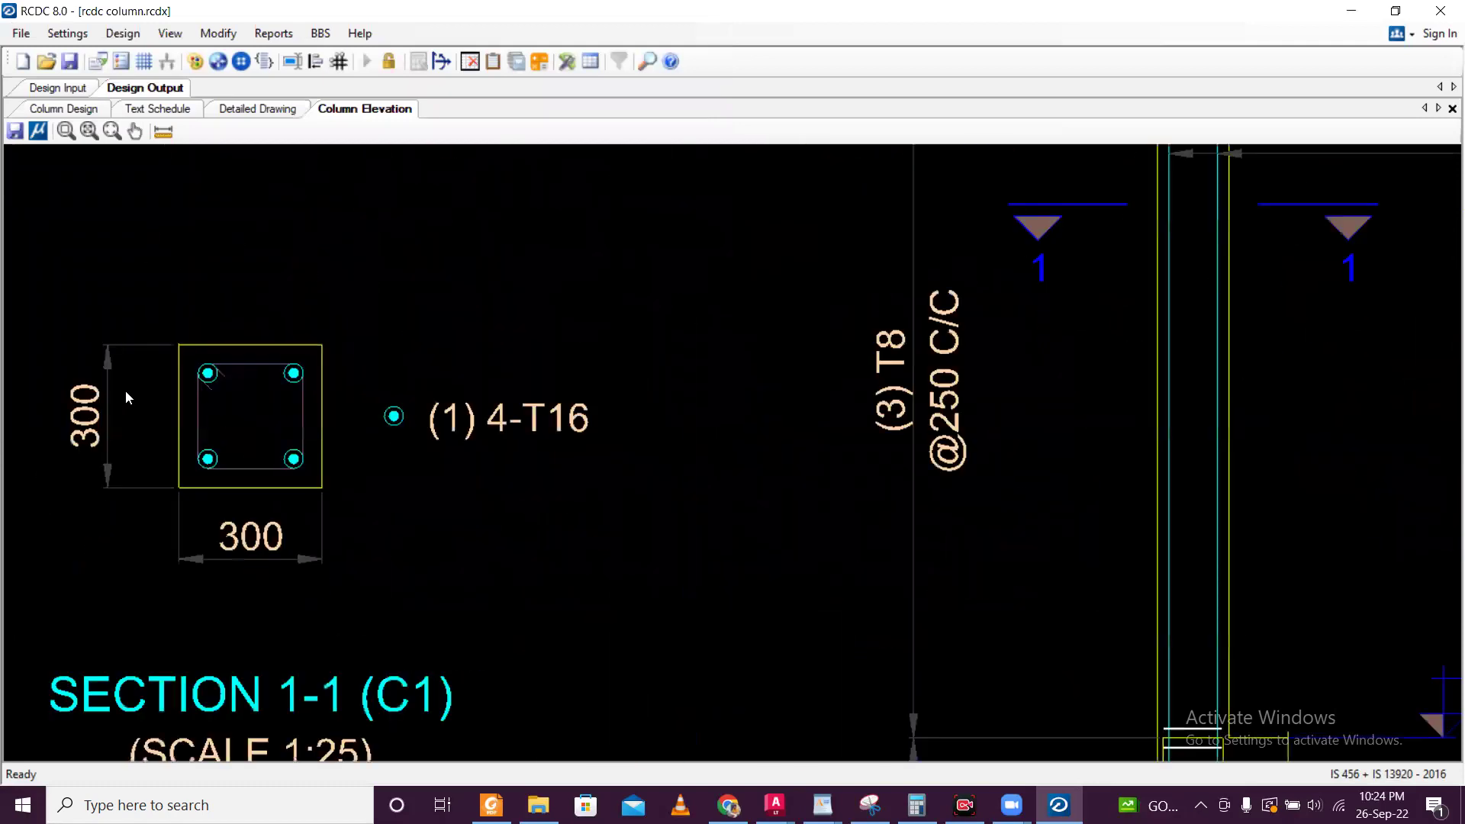
scroll(130, 383, down, 5)
scroll(381, 561, up, 4)
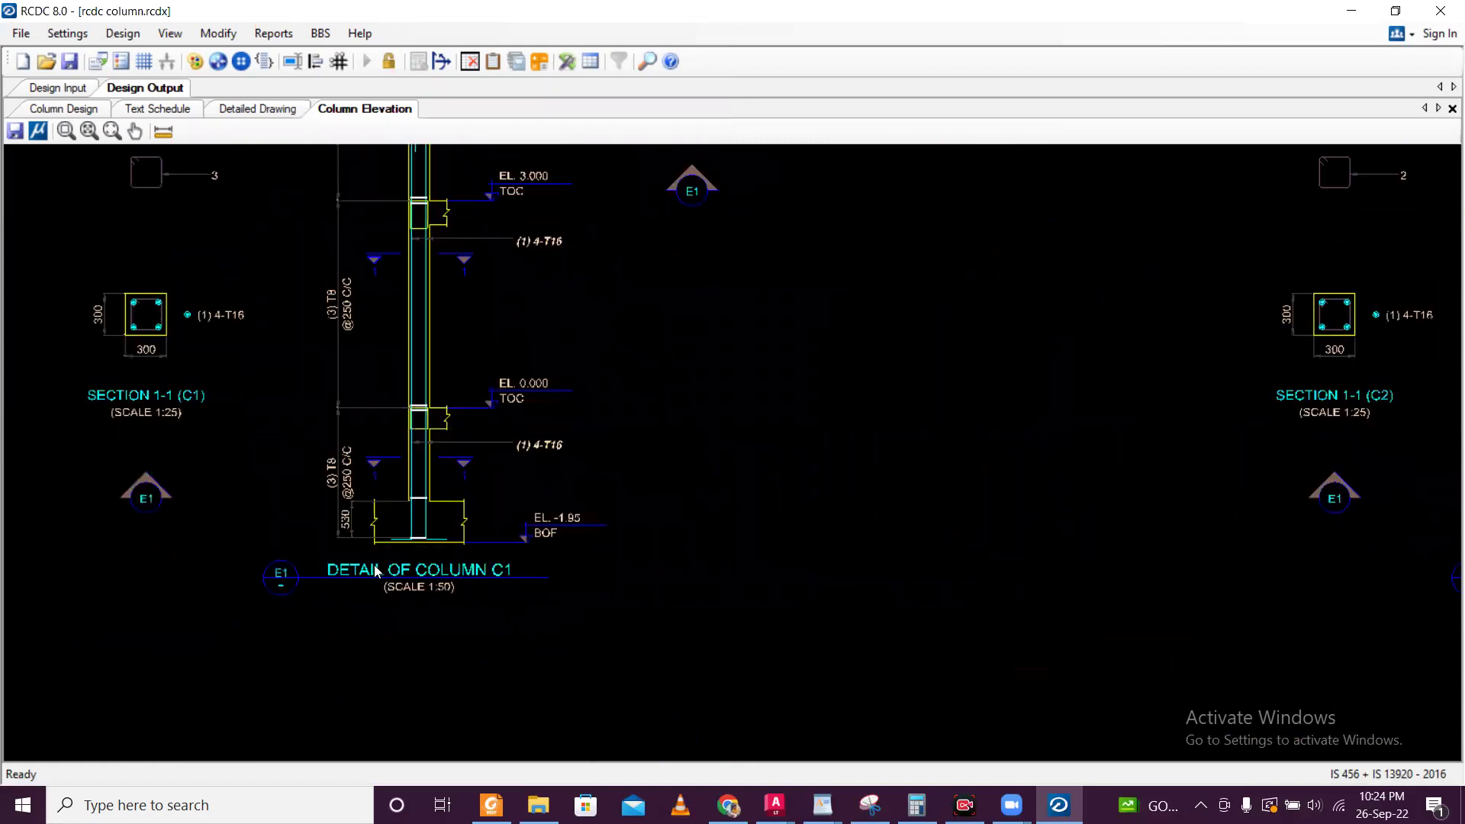
scroll(382, 560, up, 2)
scroll(377, 533, down, 2)
middle_drag(461, 327, 459, 412)
scroll(503, 438, up, 8)
scroll(474, 441, up, 1)
scroll(473, 435, up, 1)
scroll(468, 434, down, 5)
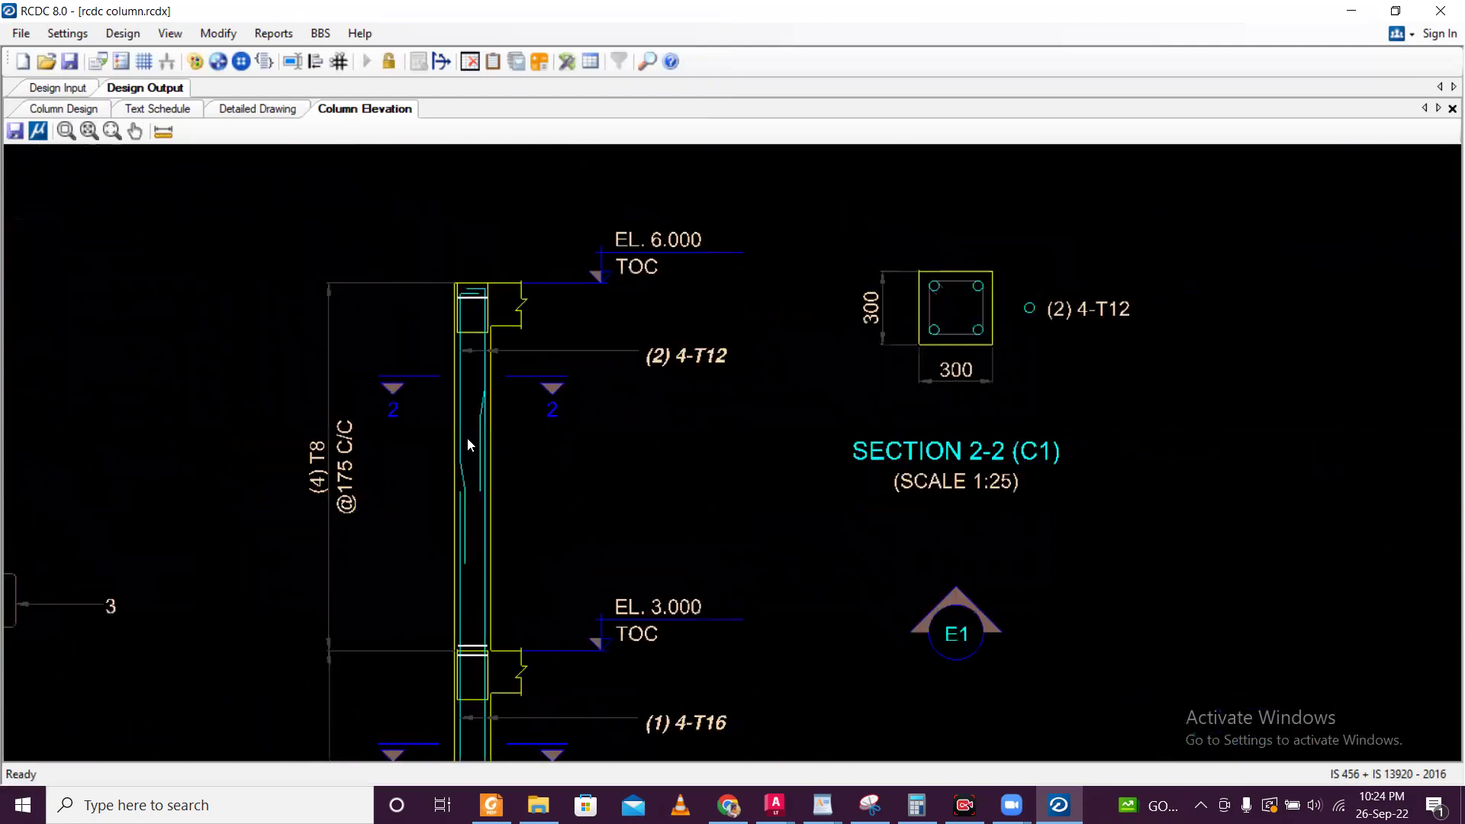
scroll(470, 473, down, 8)
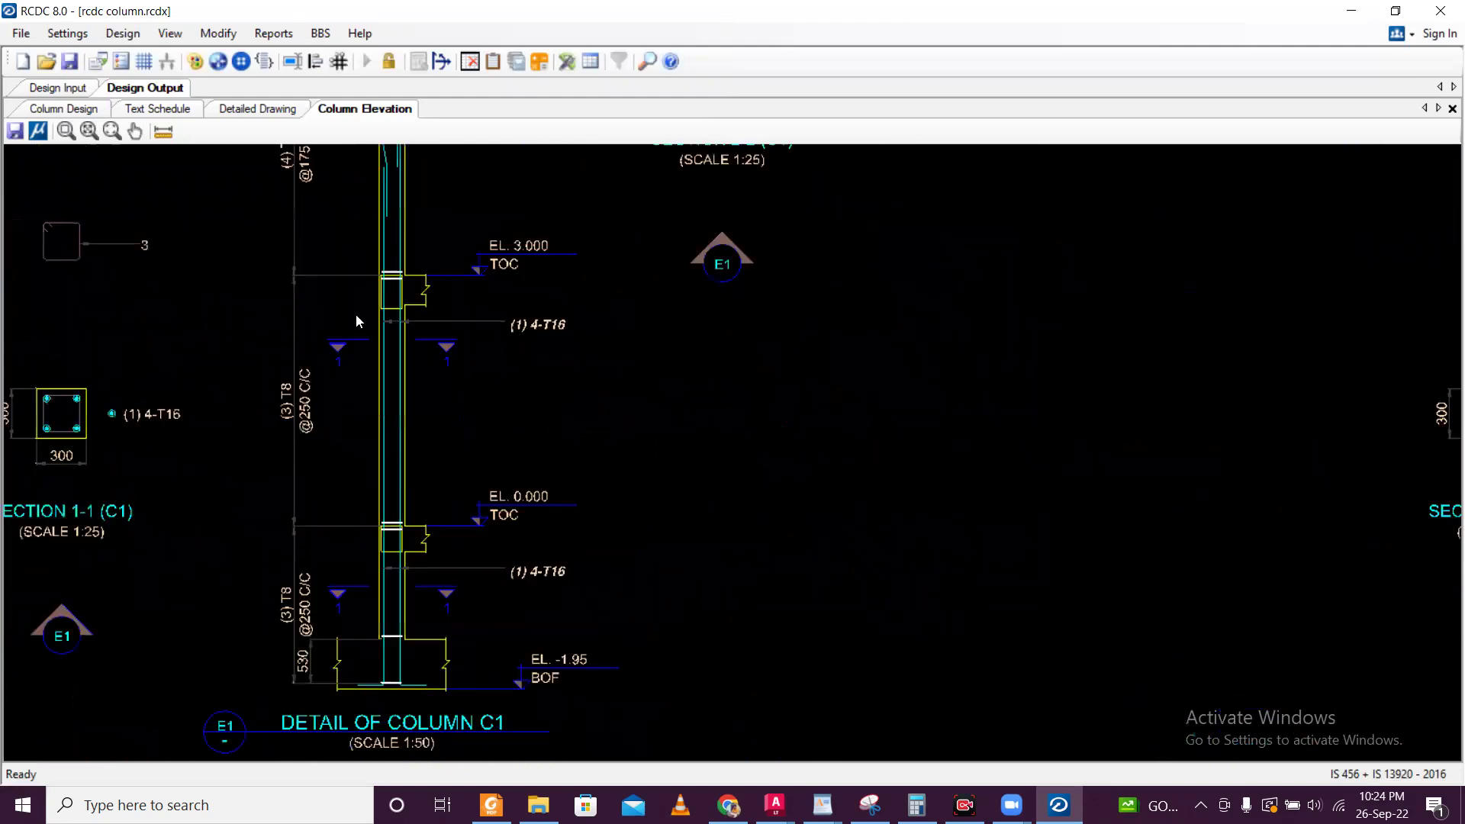
scroll(381, 564, up, 3)
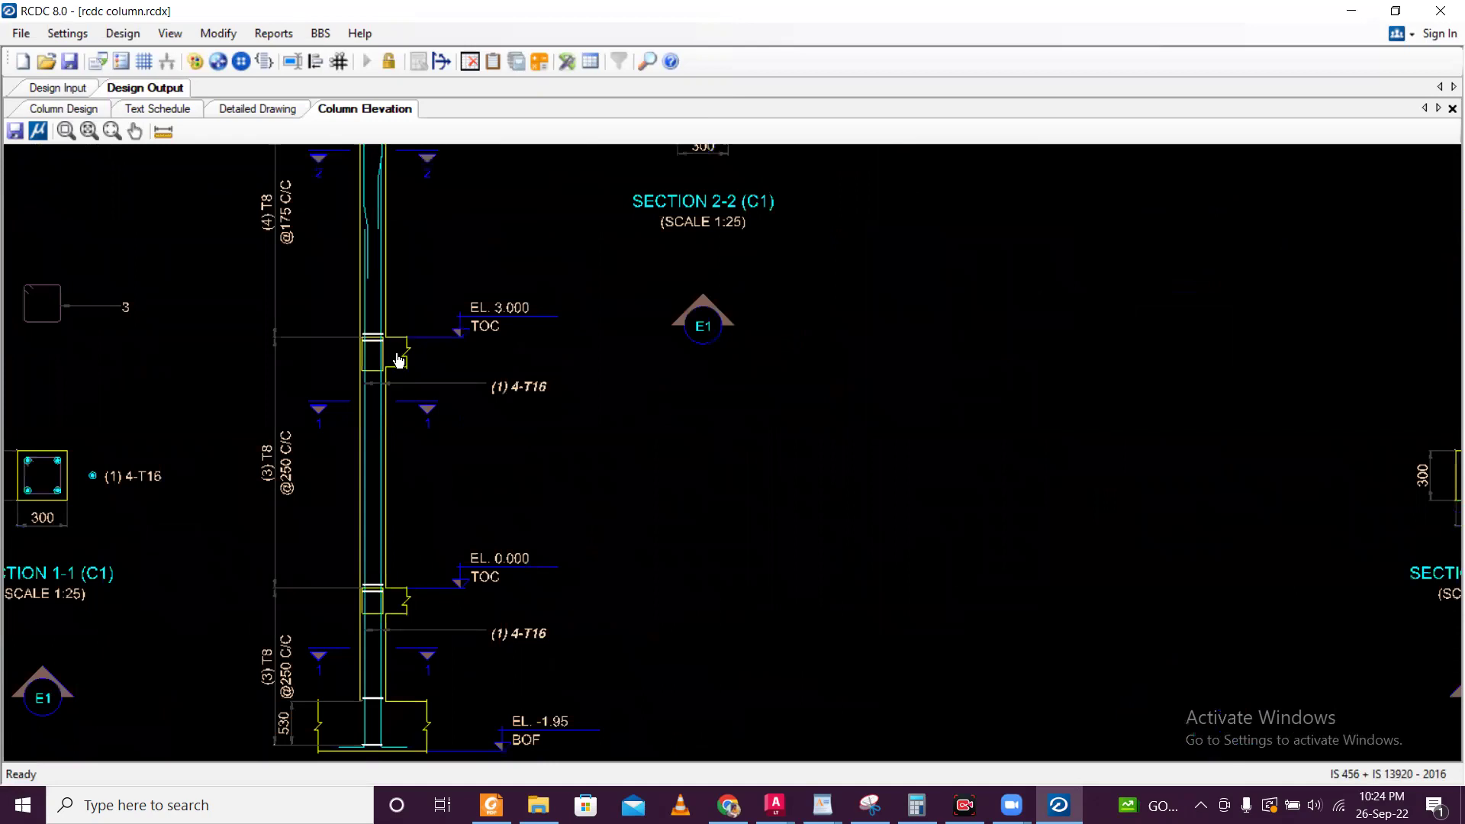
scroll(374, 443, up, 5)
scroll(367, 486, up, 3)
scroll(297, 487, down, 6)
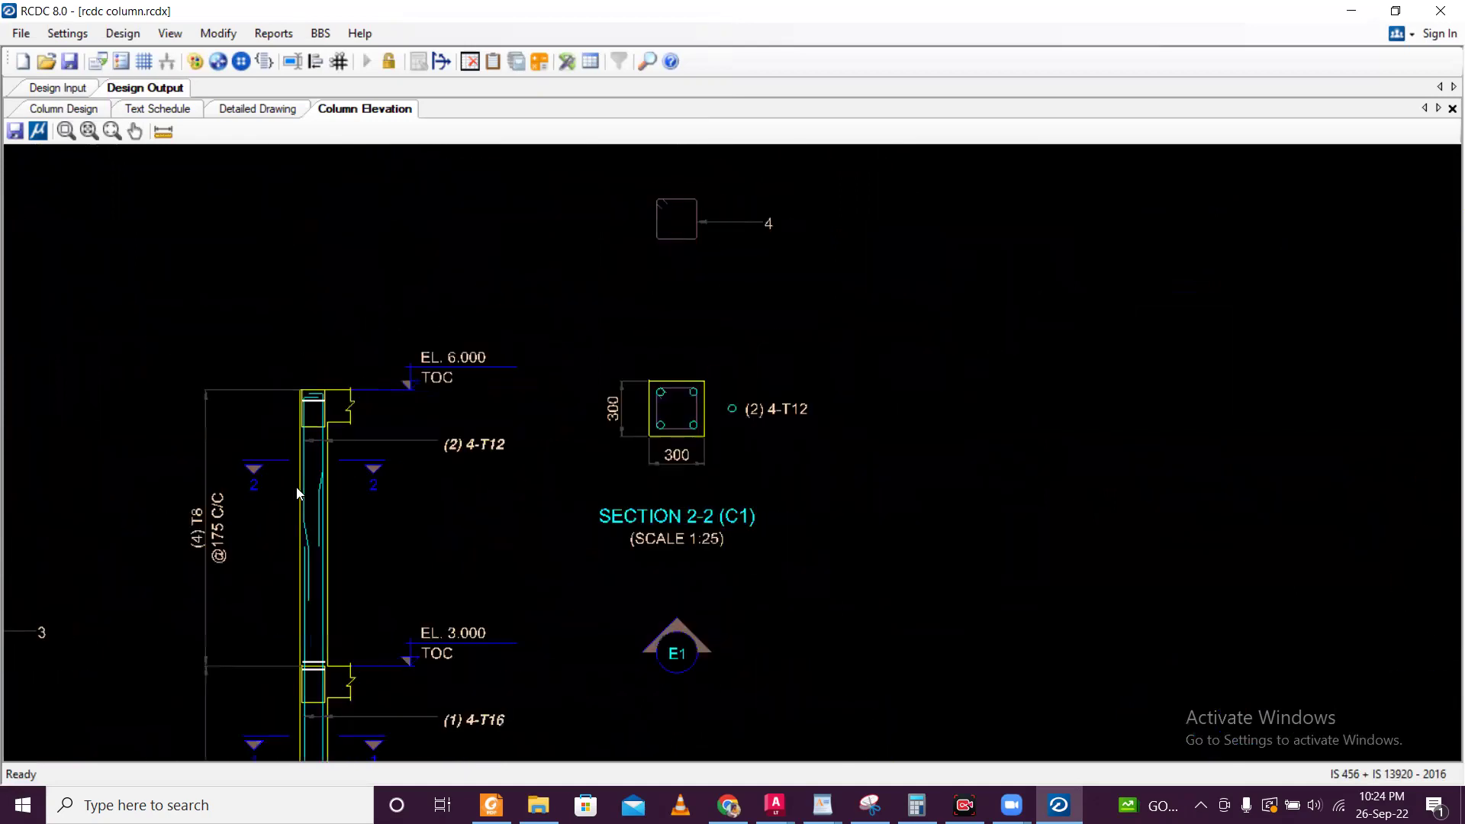
- Examine the elevations and cross-sections of columns C2 and C3, including the footing detail of C3
scroll(474, 222, down, 5)
scroll(450, 268, up, 4)
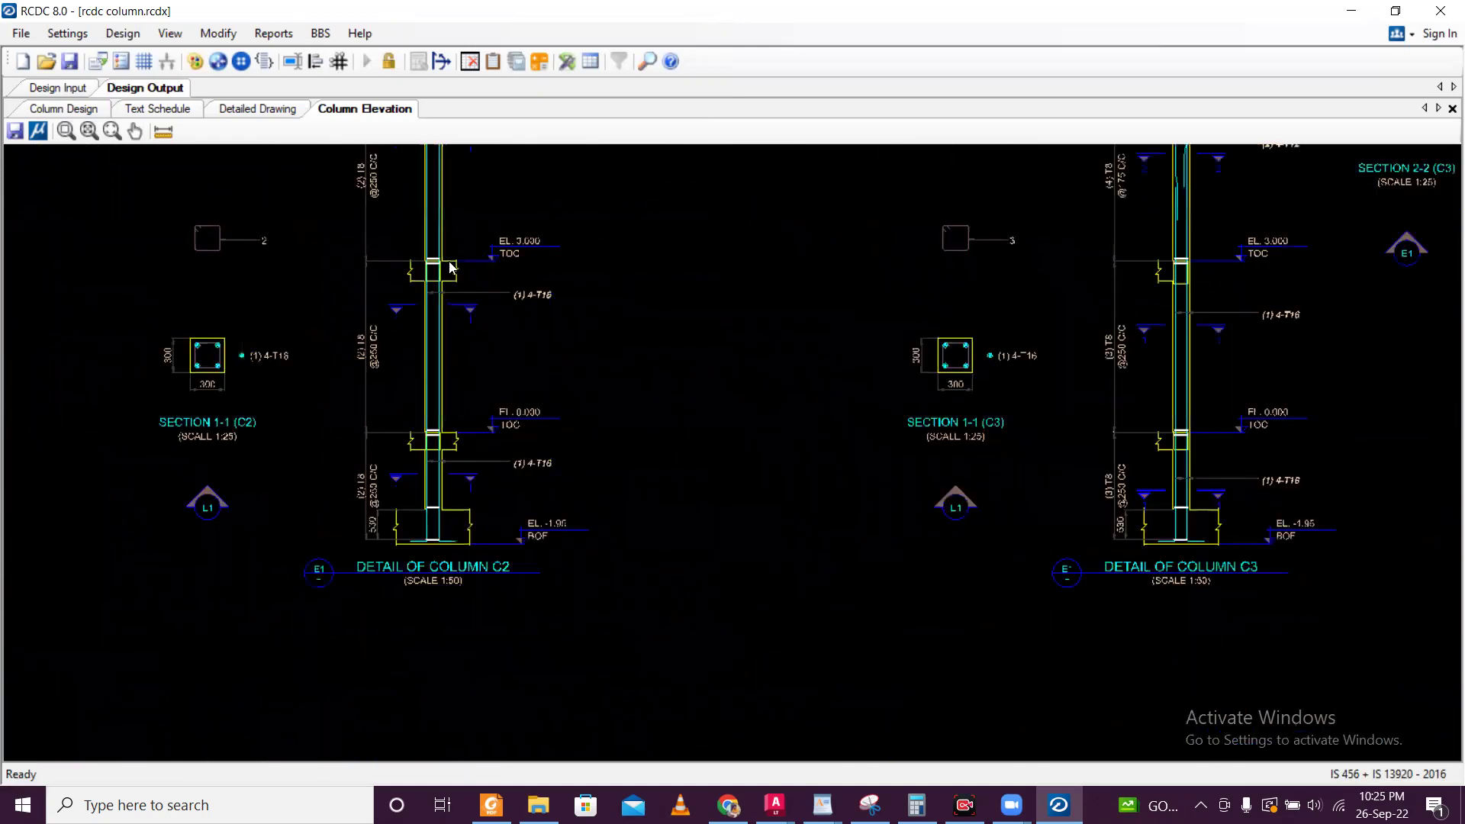
scroll(439, 265, down, 4)
scroll(1018, 471, up, 5)
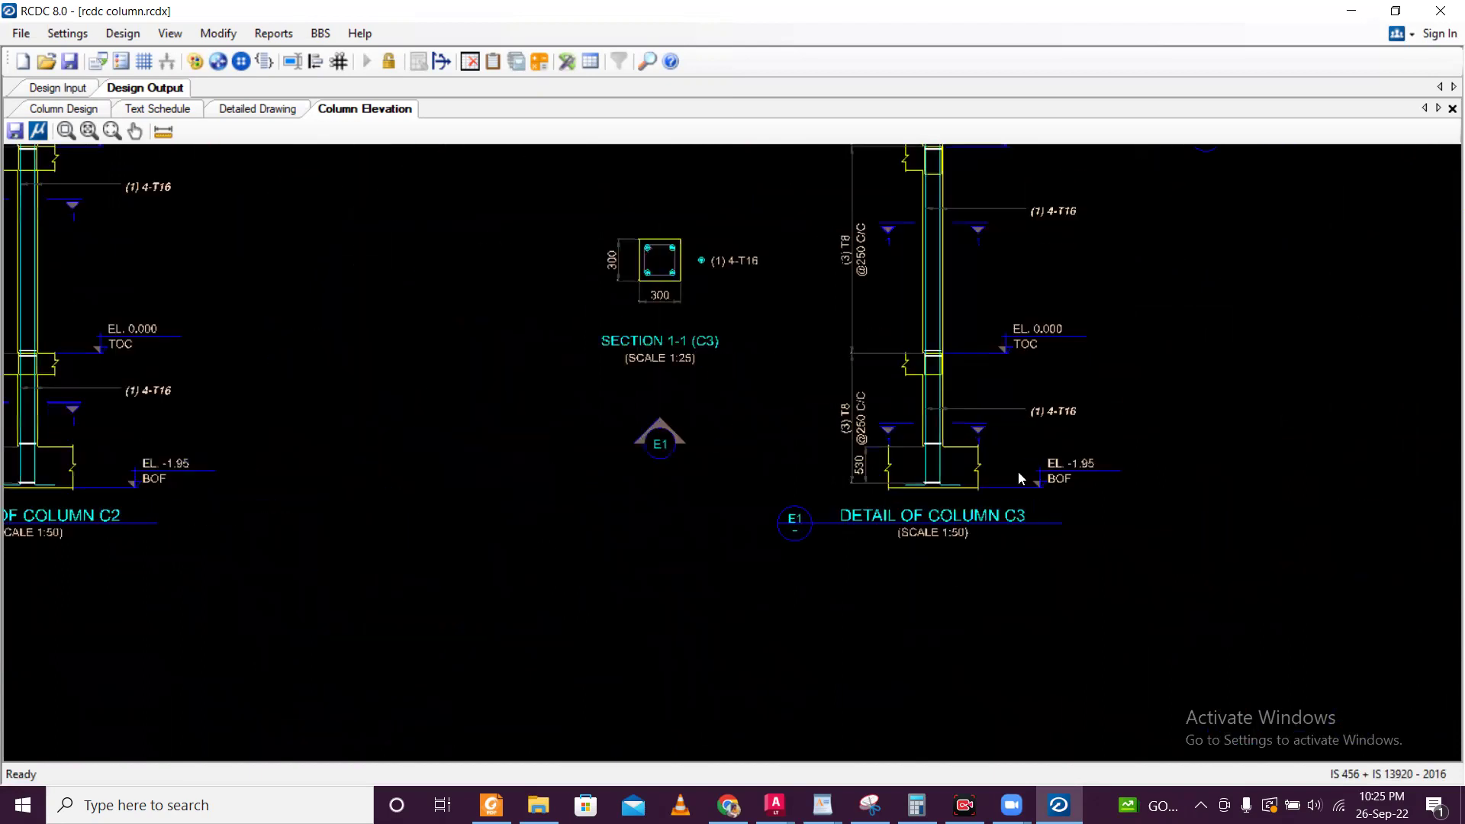
scroll(965, 469, down, 3)
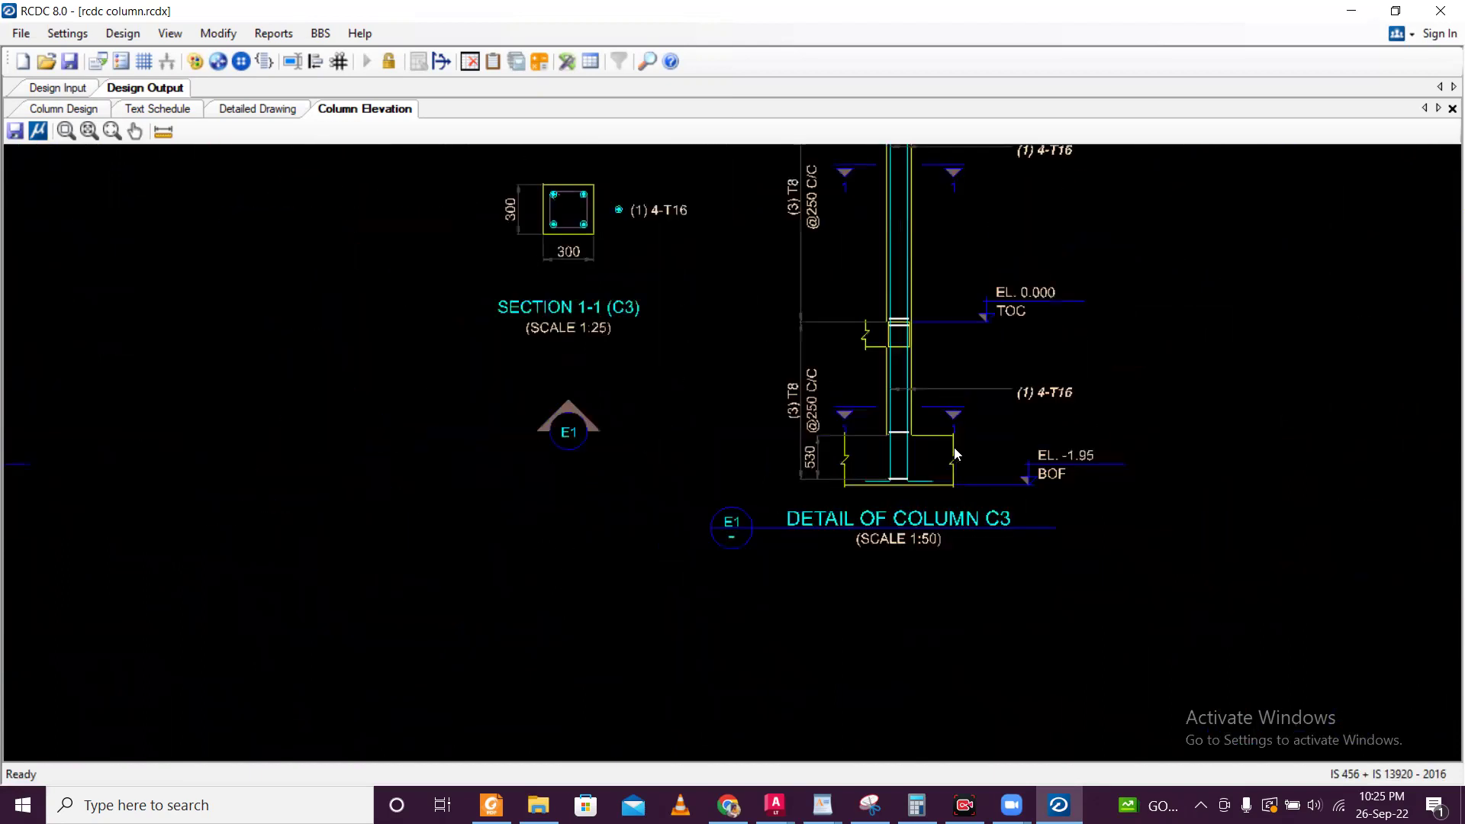
scroll(662, 401, down, 6)
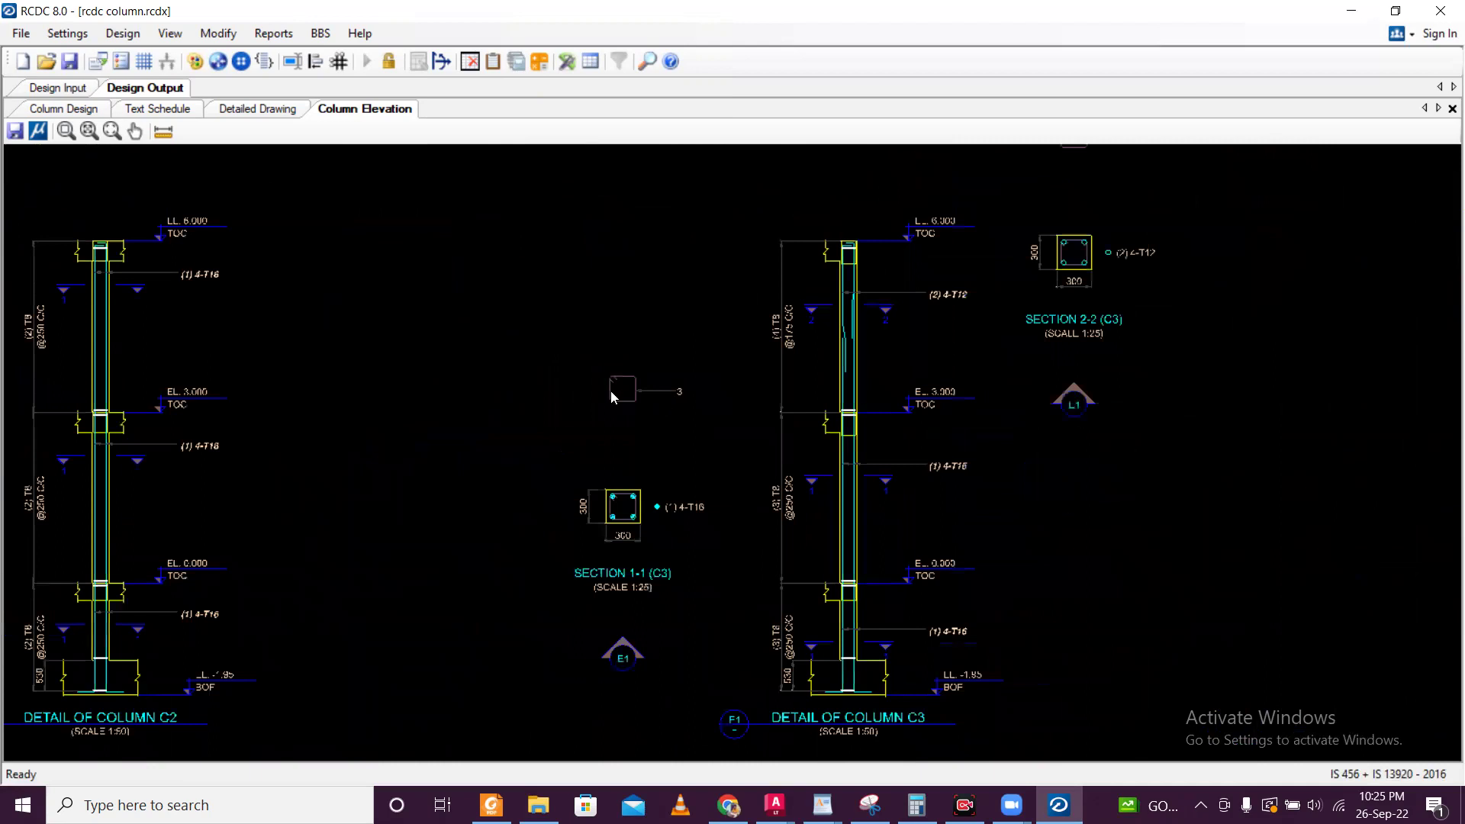
scroll(341, 273, down, 3)
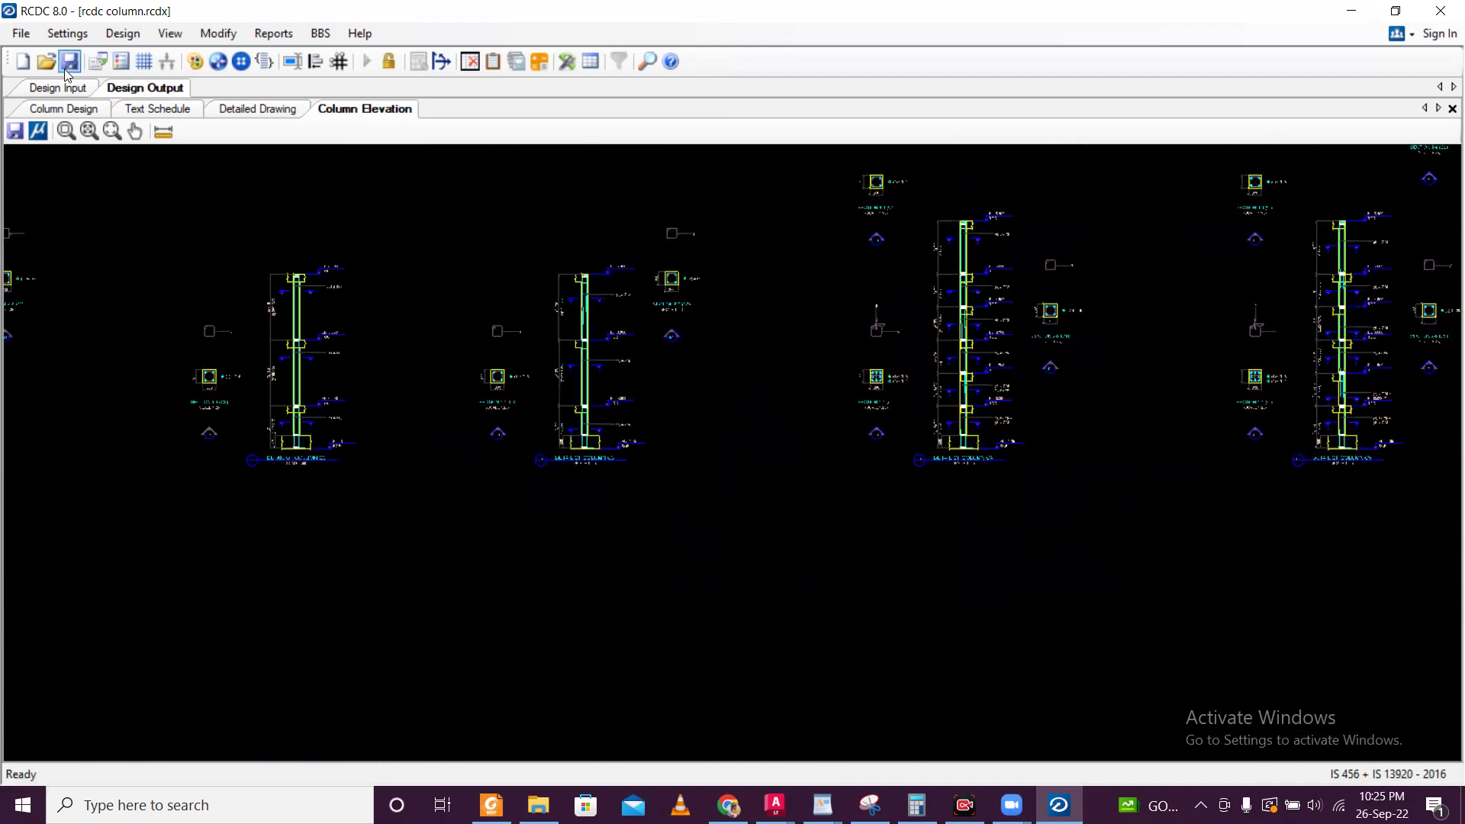
- Save the column elevation drawing as a DXF file named "column elevation" in the Staad File 1 folder
click(14, 133)
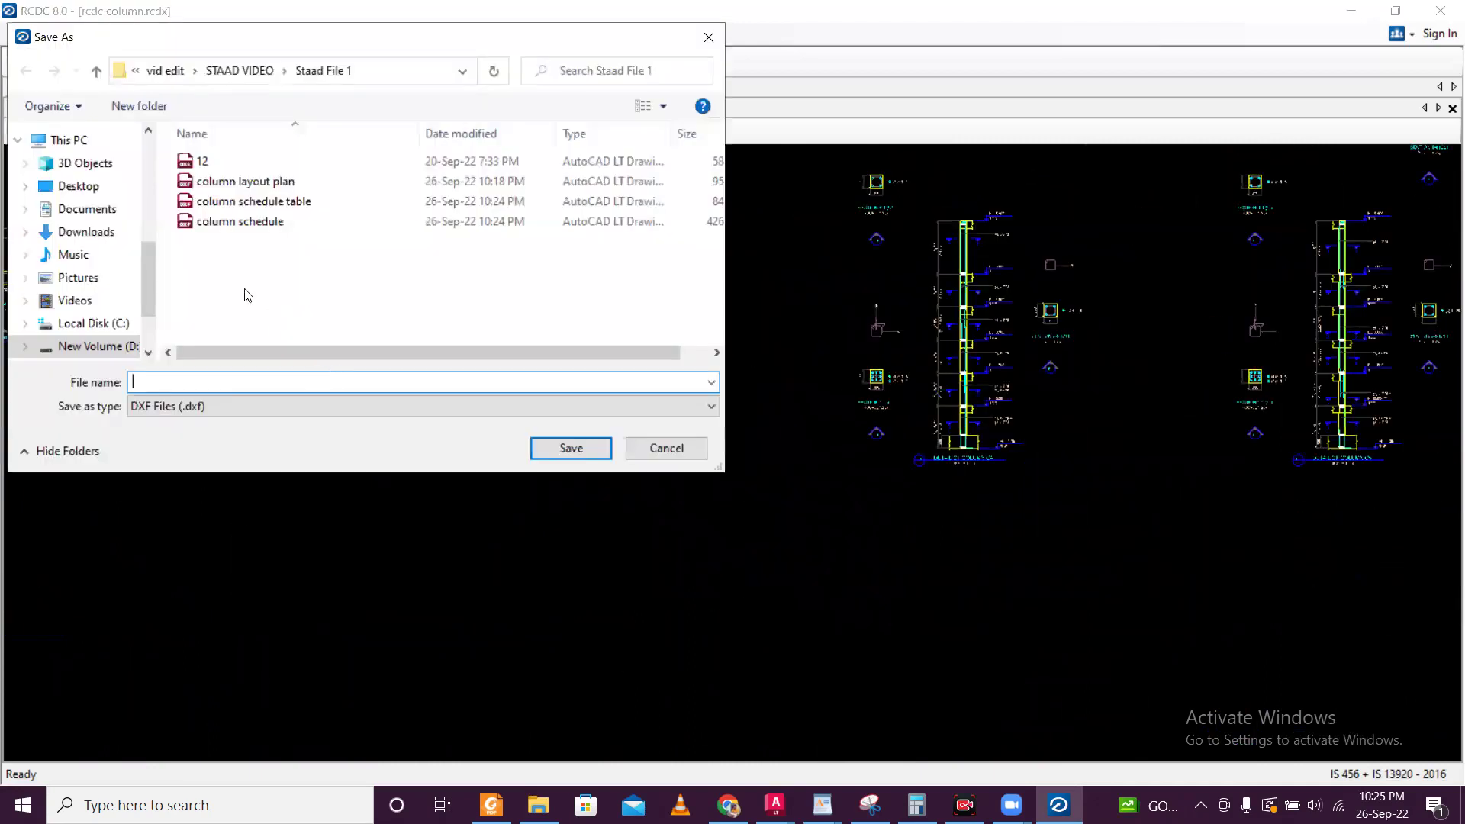
click(239, 221)
double_click(235, 381)
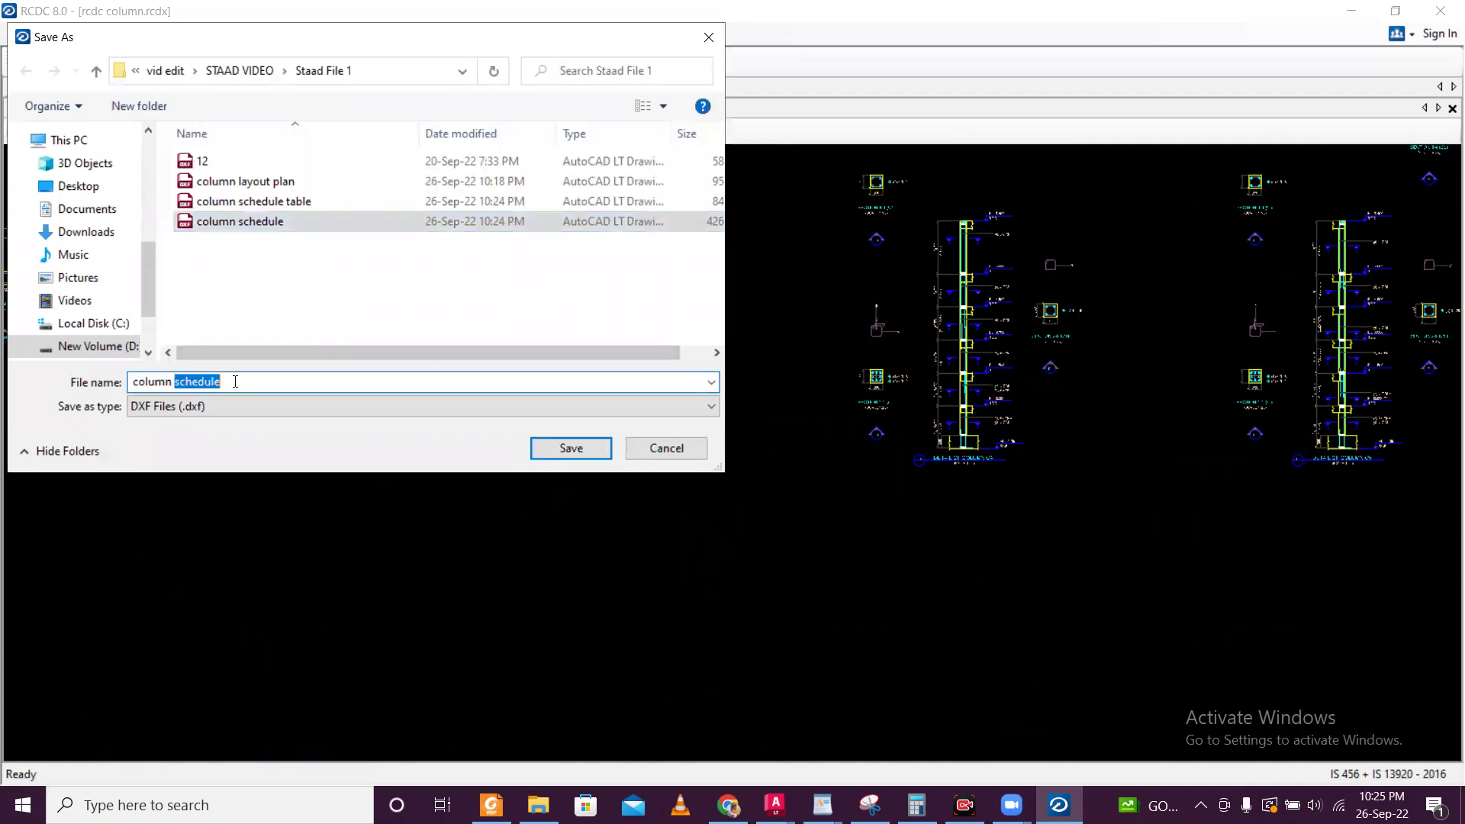
text(elevation)
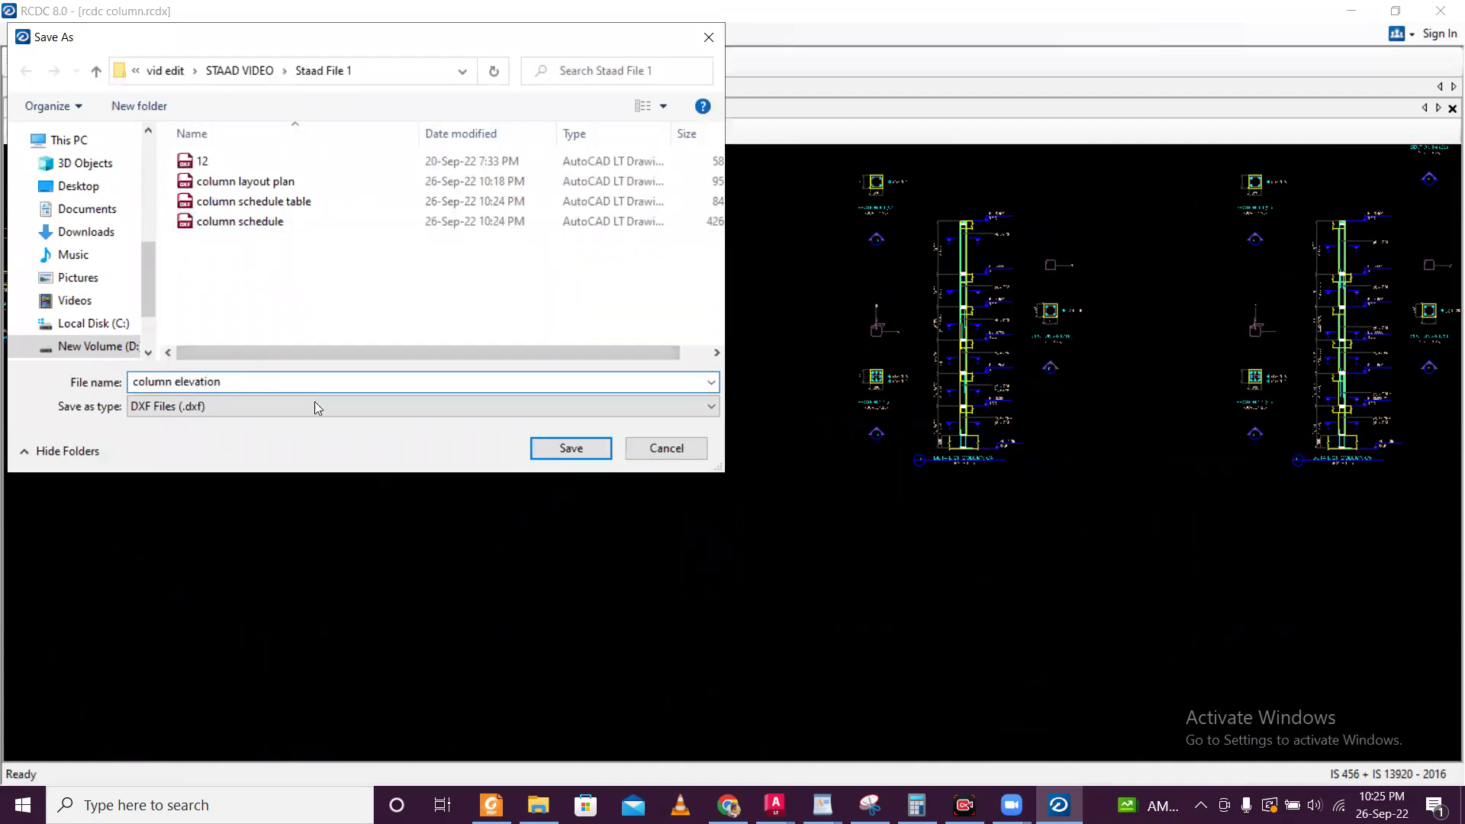
click(533, 448)
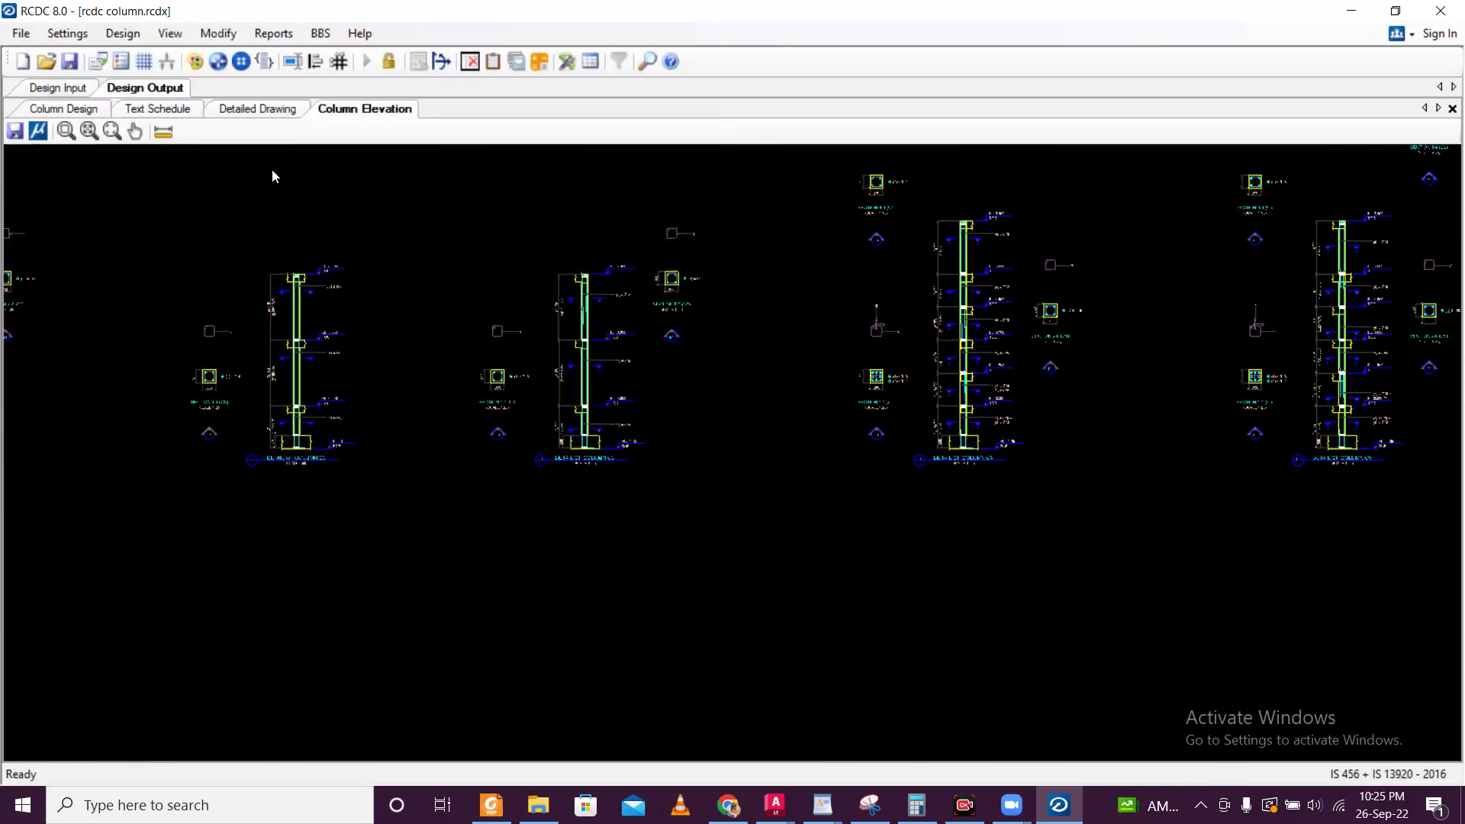
- Generate the column design summary report and dismiss the CONNECTION Client sign-in window
click(273, 33)
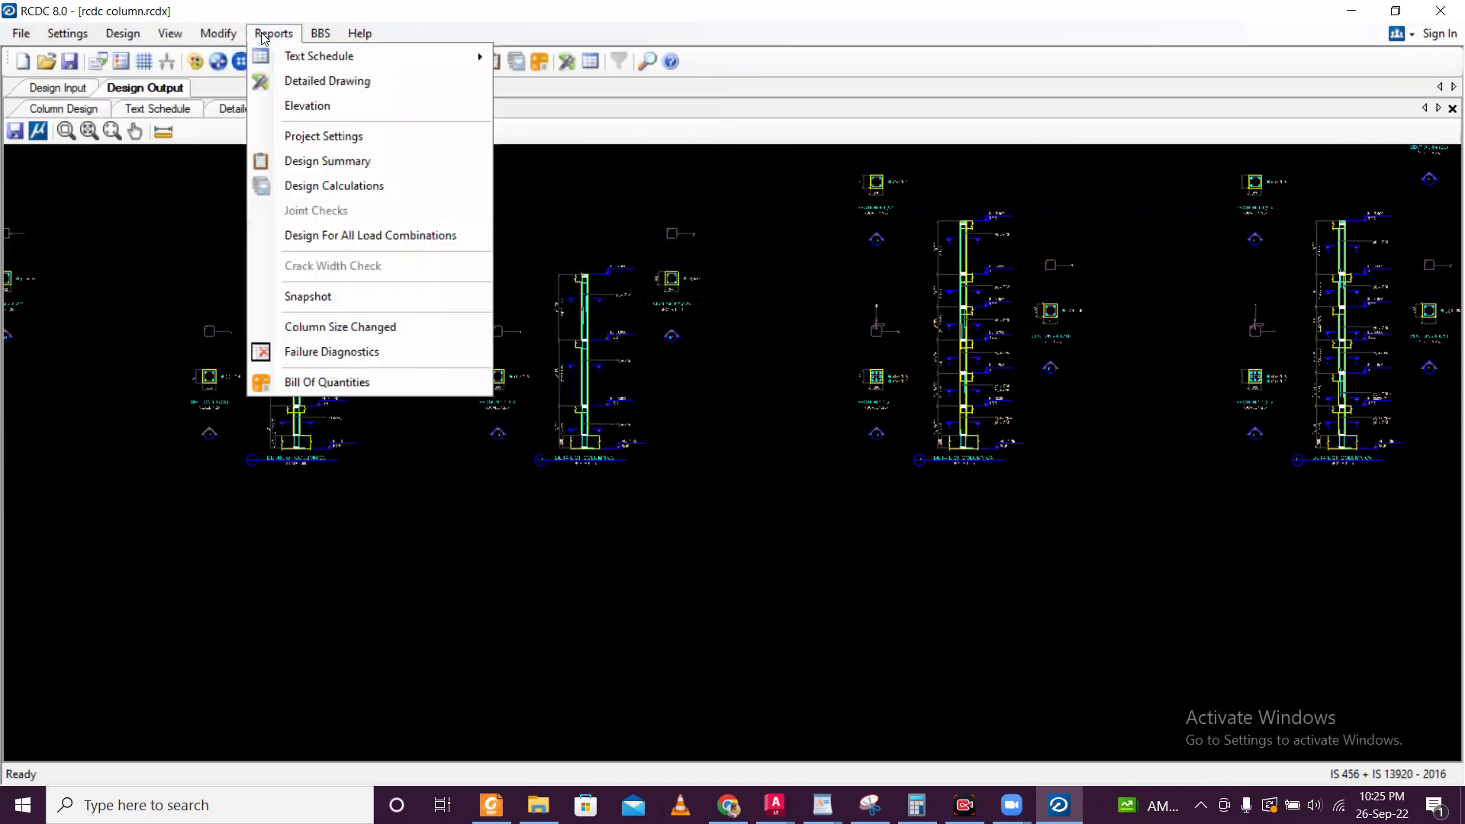
click(305, 161)
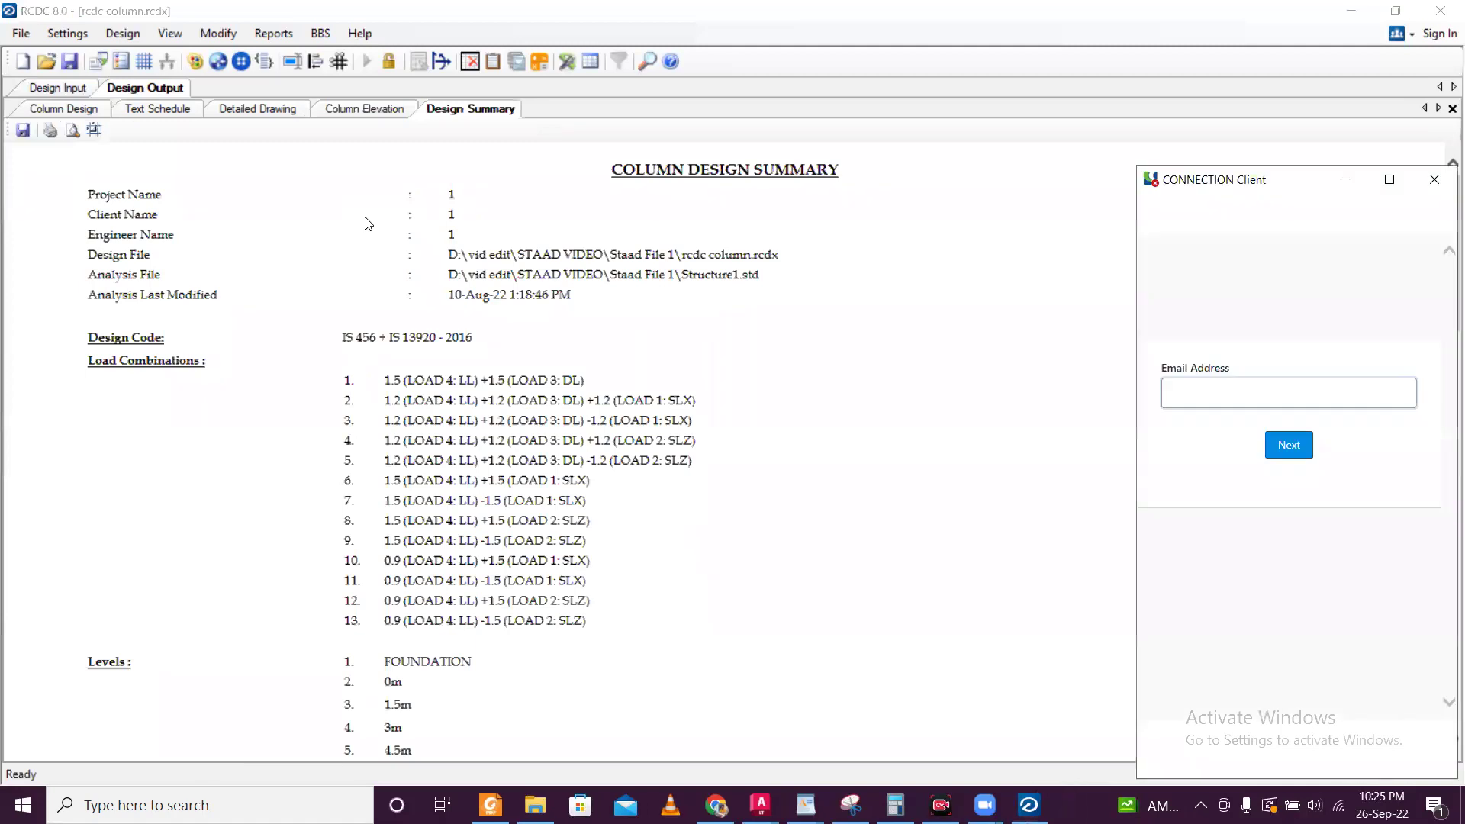
click(1434, 181)
- Review the design summary's column tables for forces, interaction ratios, main reinforcement and links, and return to the load combinations
scroll(659, 276, down, 15)
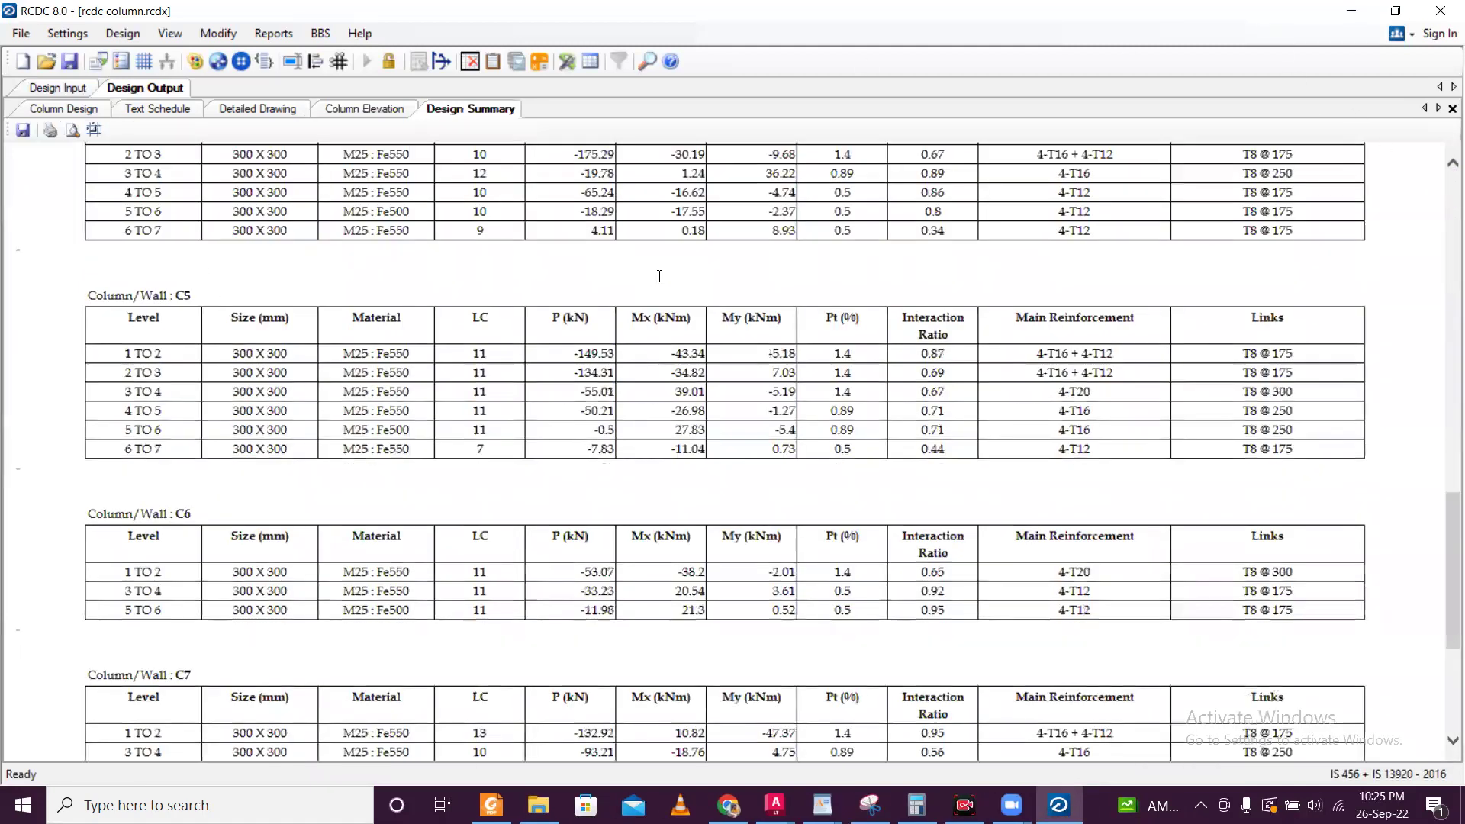
scroll(661, 284, down, 3)
scroll(711, 281, up, 6)
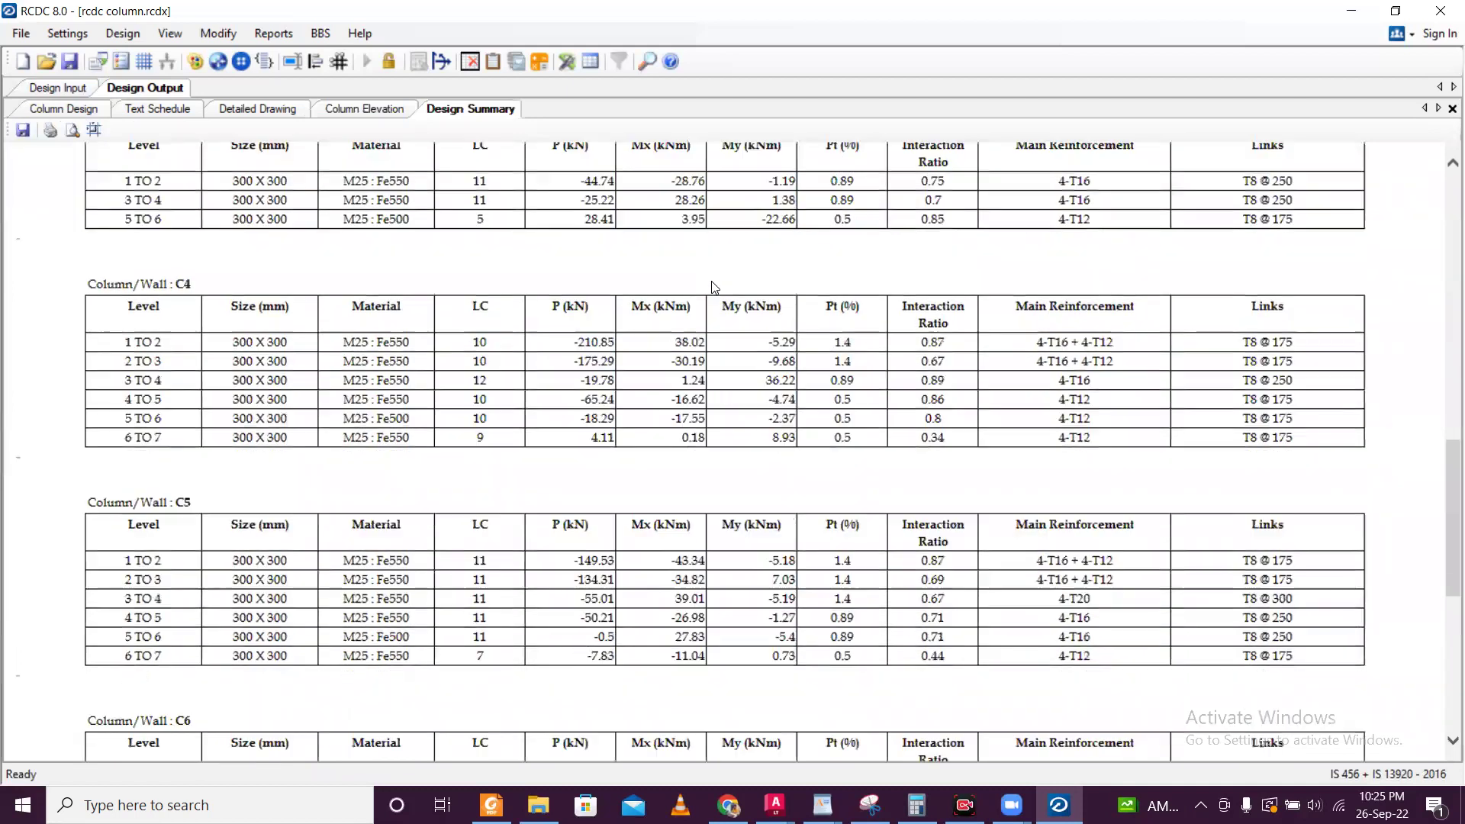
scroll(712, 281, down, 3)
scroll(714, 285, up, 3)
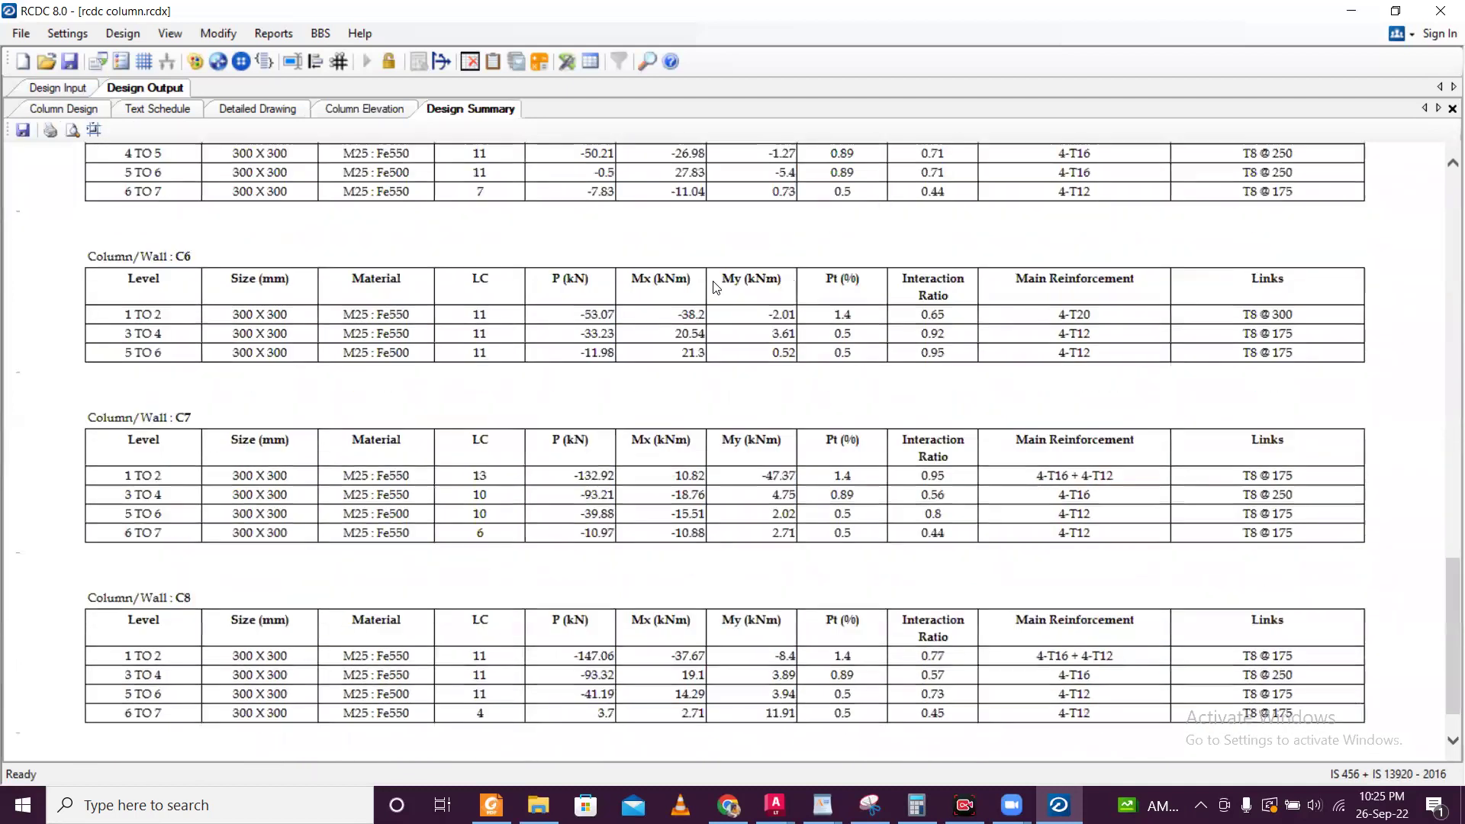
scroll(716, 287, up, 5)
scroll(716, 288, up, 1)
scroll(695, 290, down, 6)
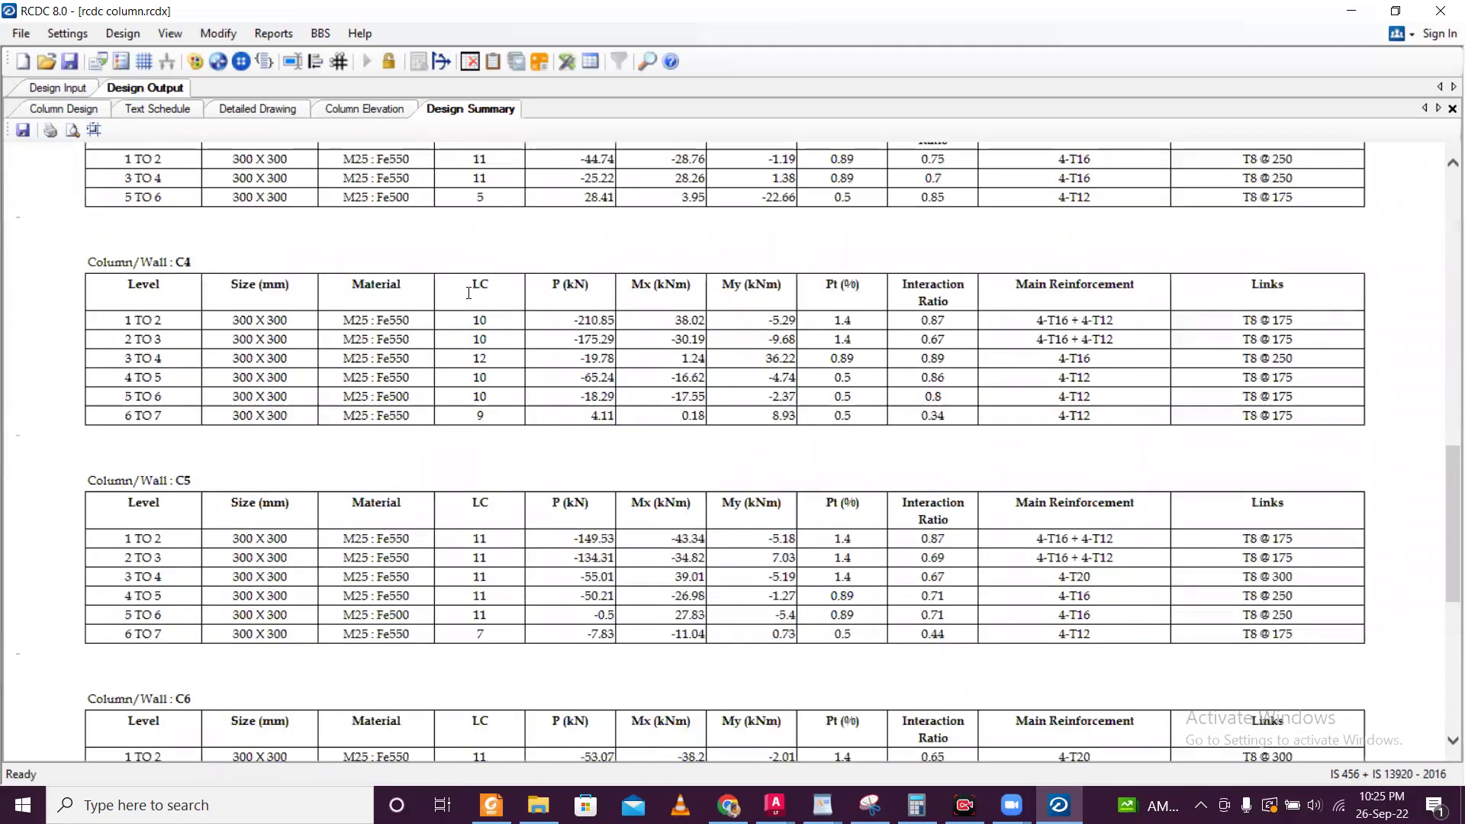
scroll(475, 288, up, 1)
key(Home)
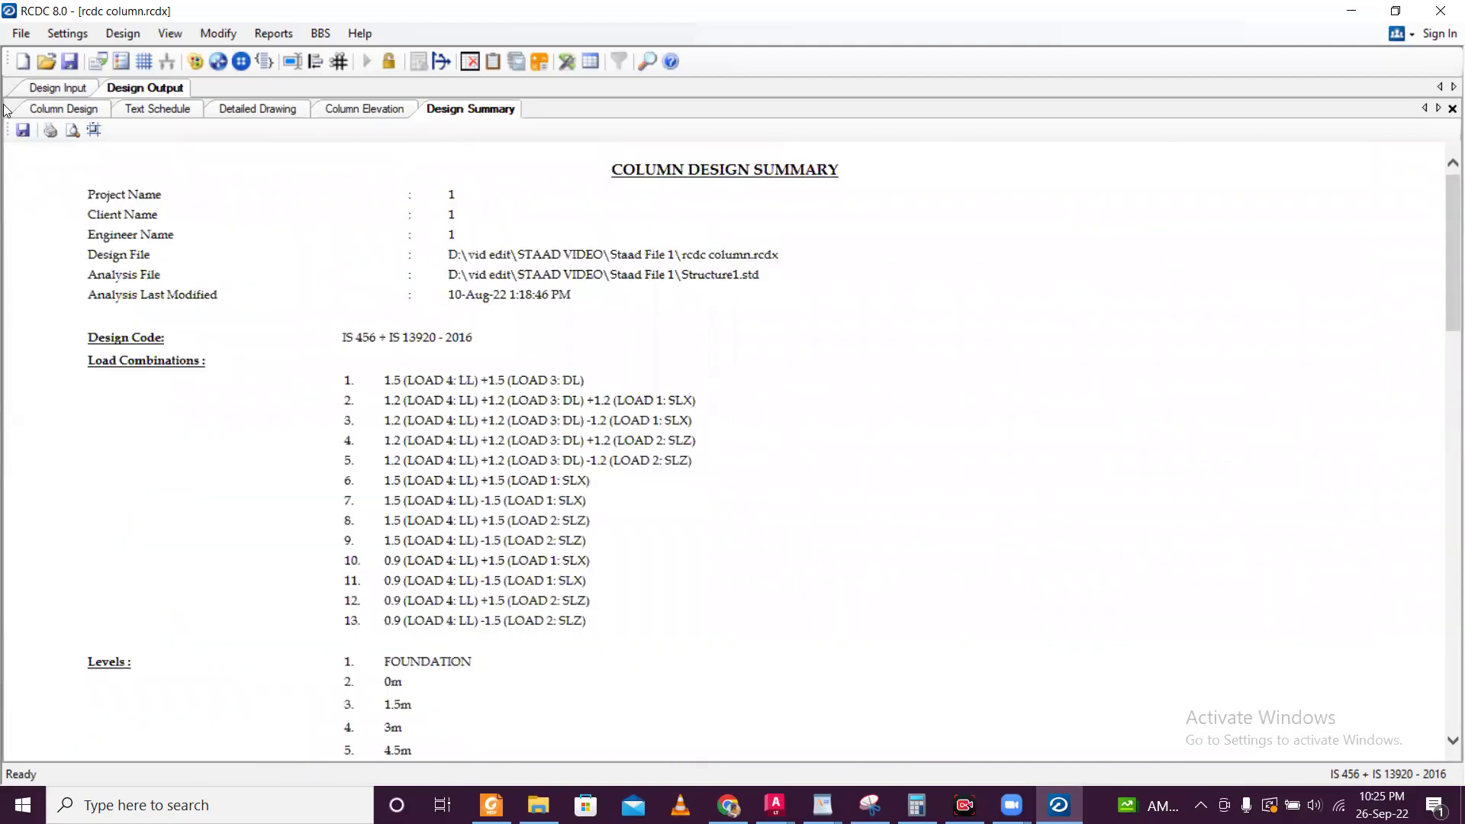
click(23, 129)
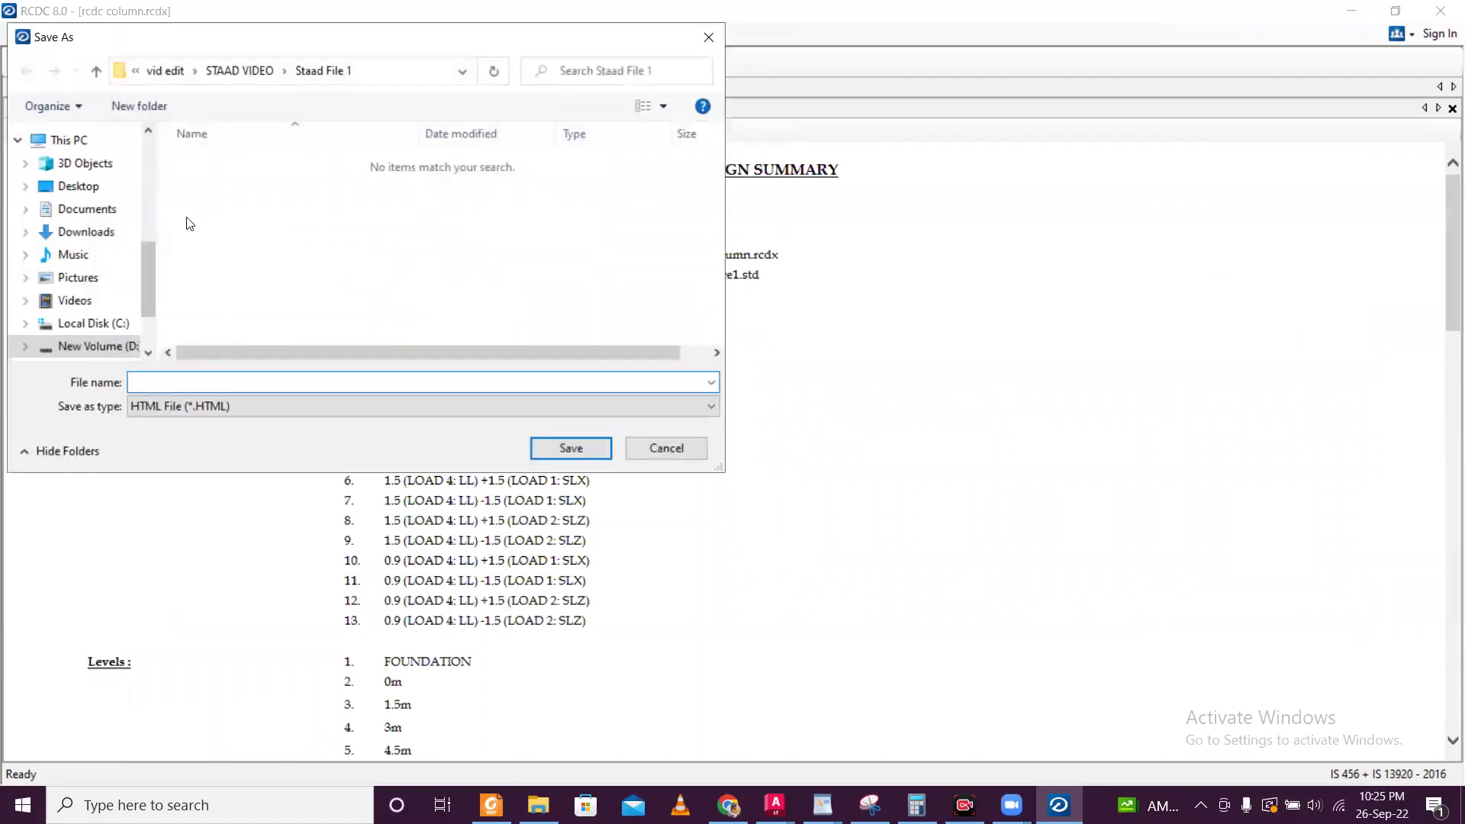
text(c)
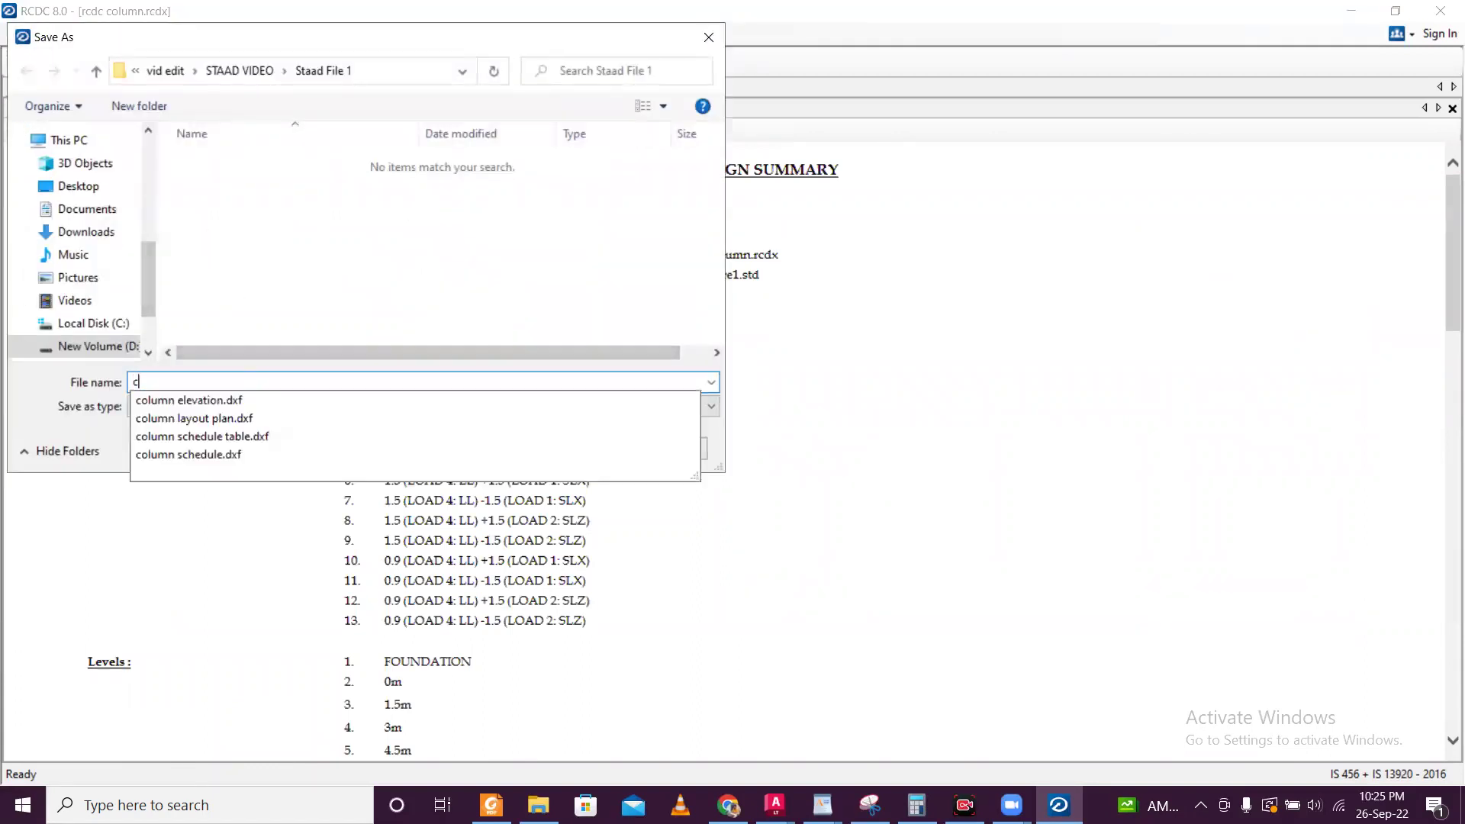
text(olumn design summary)
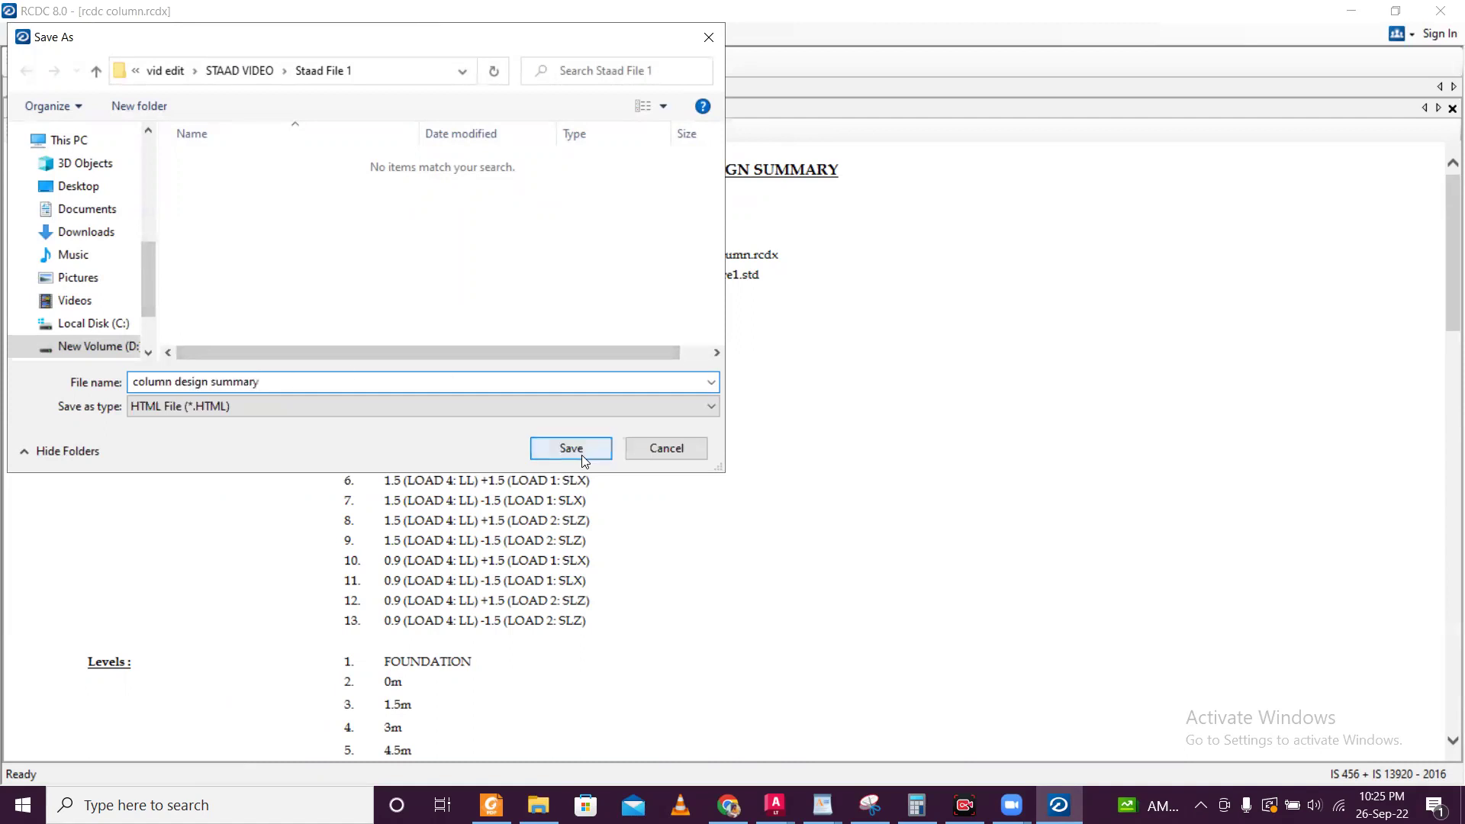
click(574, 406)
click(574, 406)
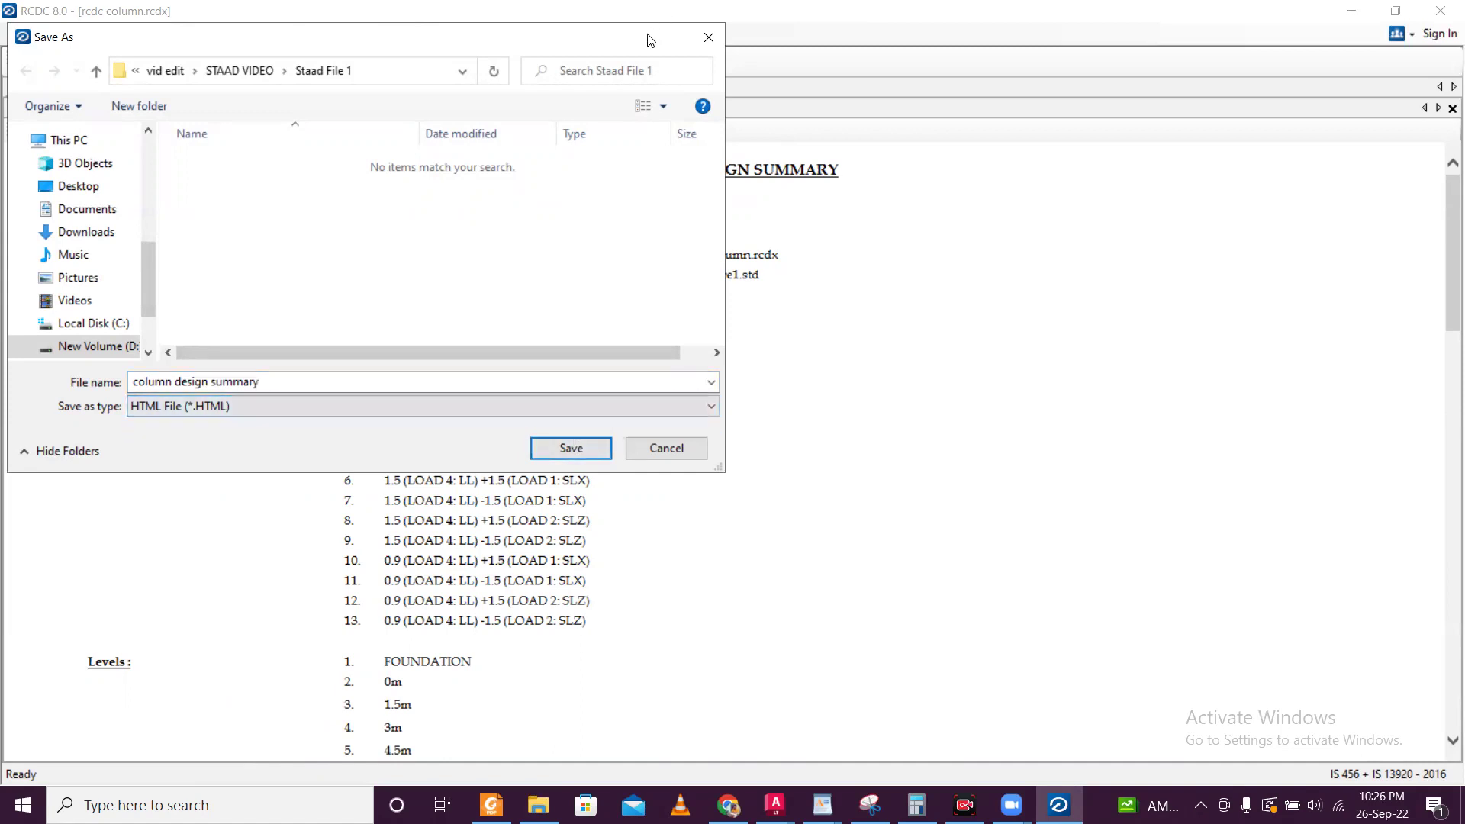
drag(651, 40, 1052, 298)
click(1122, 298)
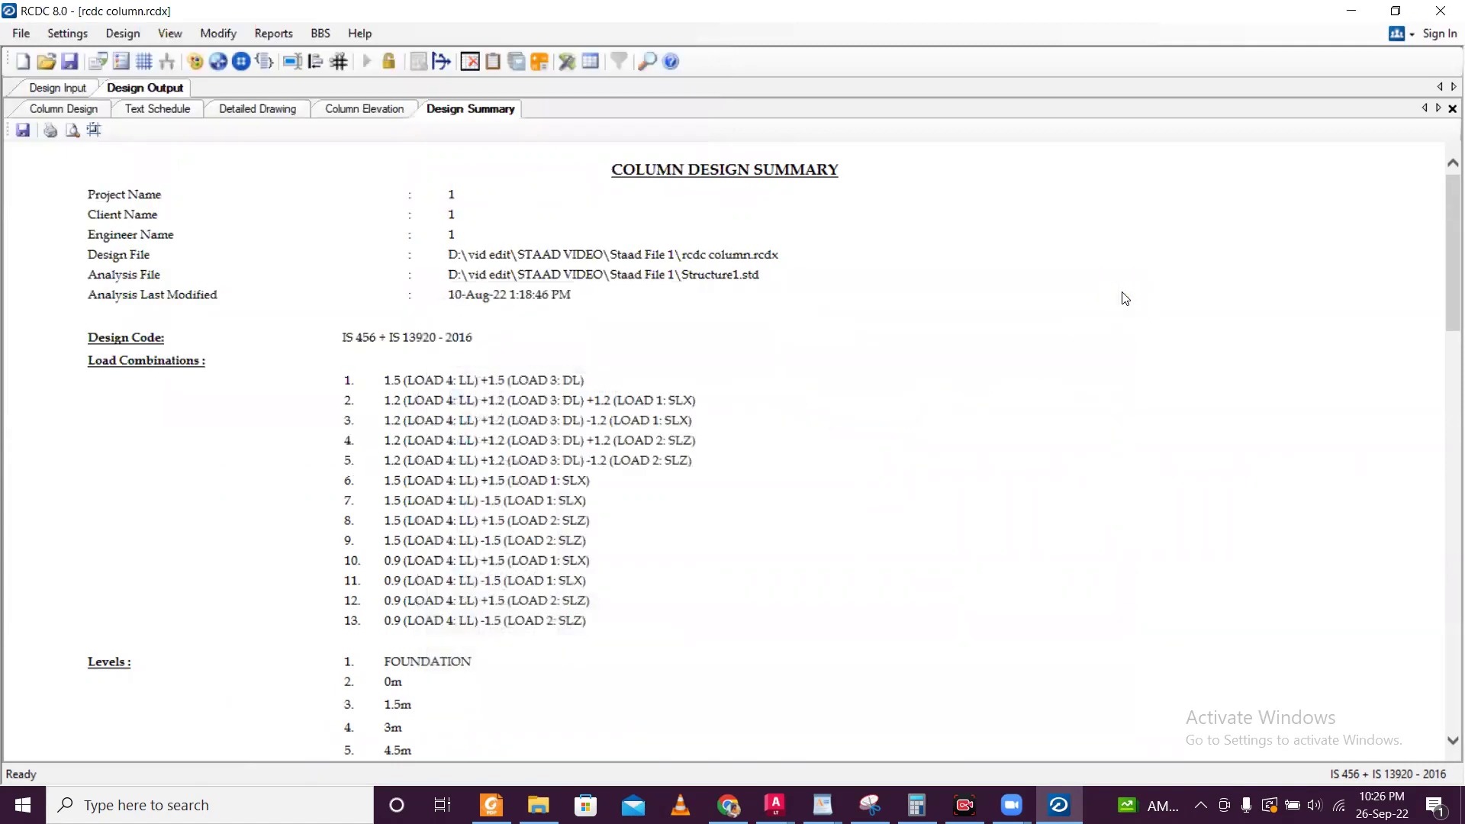
- Print the column design summary with Microsoft Print to PDF, saving it as "column design summary" in the Staad File 1 folder
key(ctrl+p)
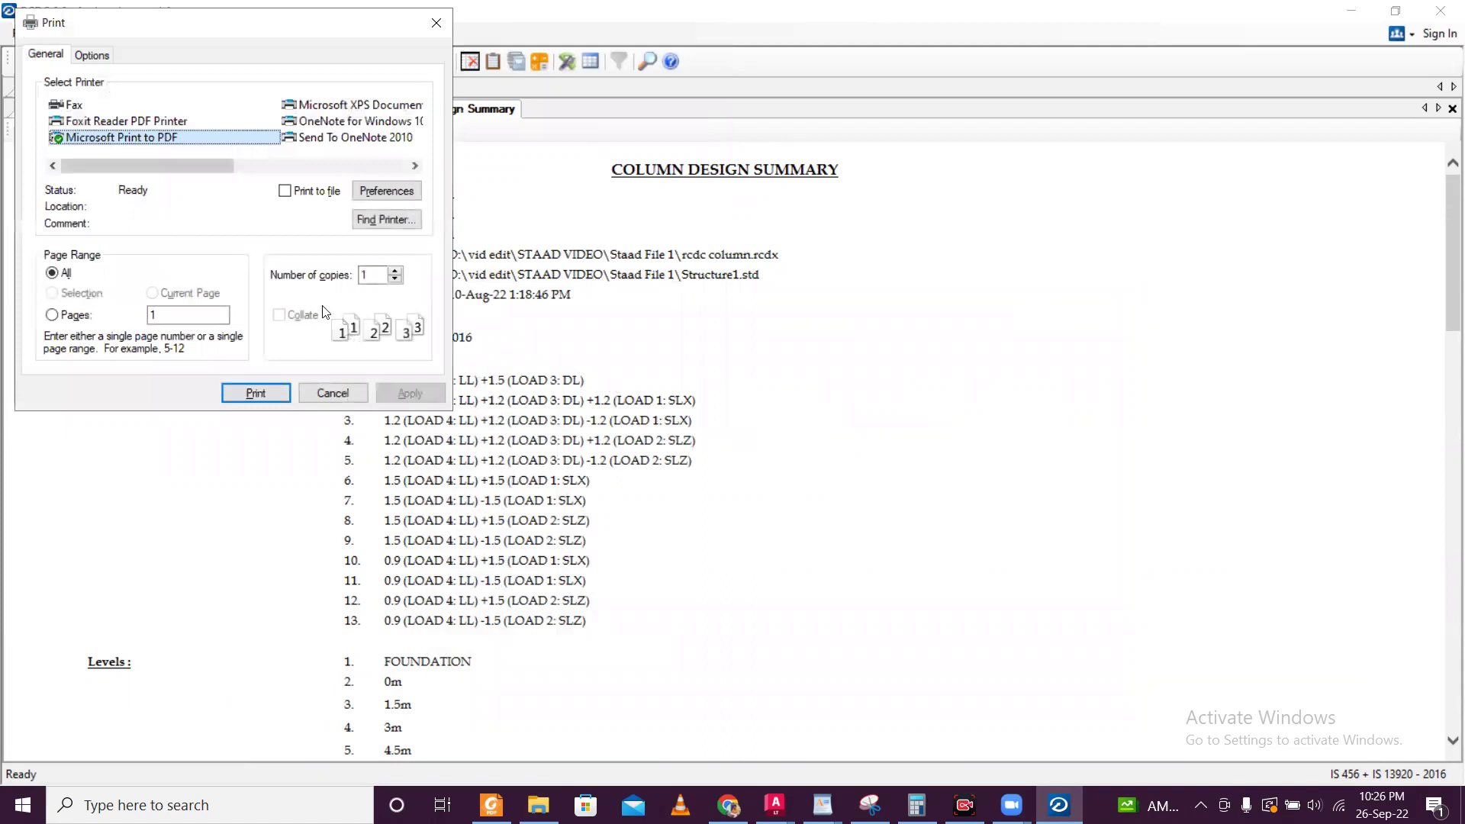
click(285, 390)
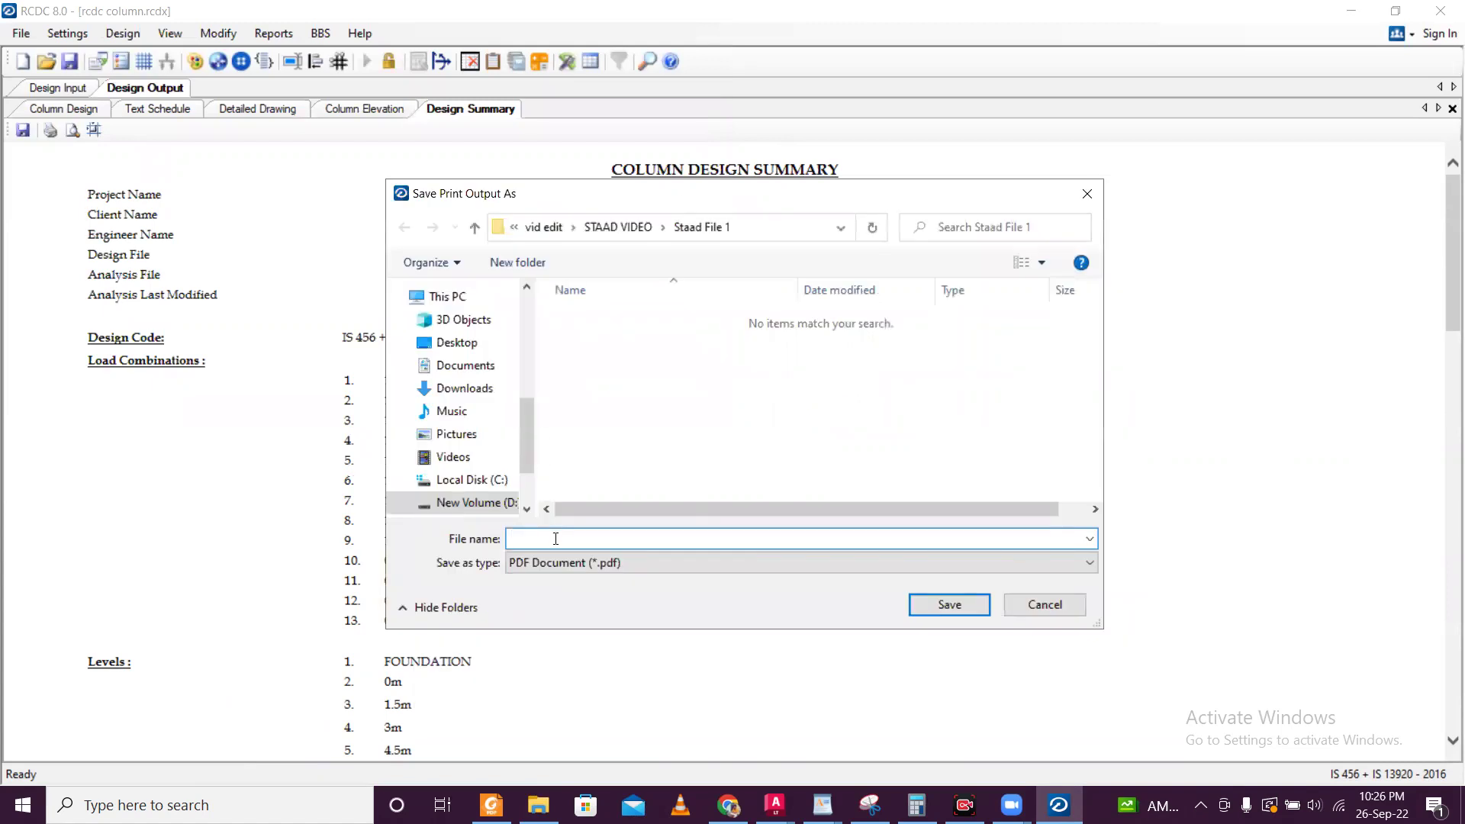
text(column design summary)
click(929, 609)
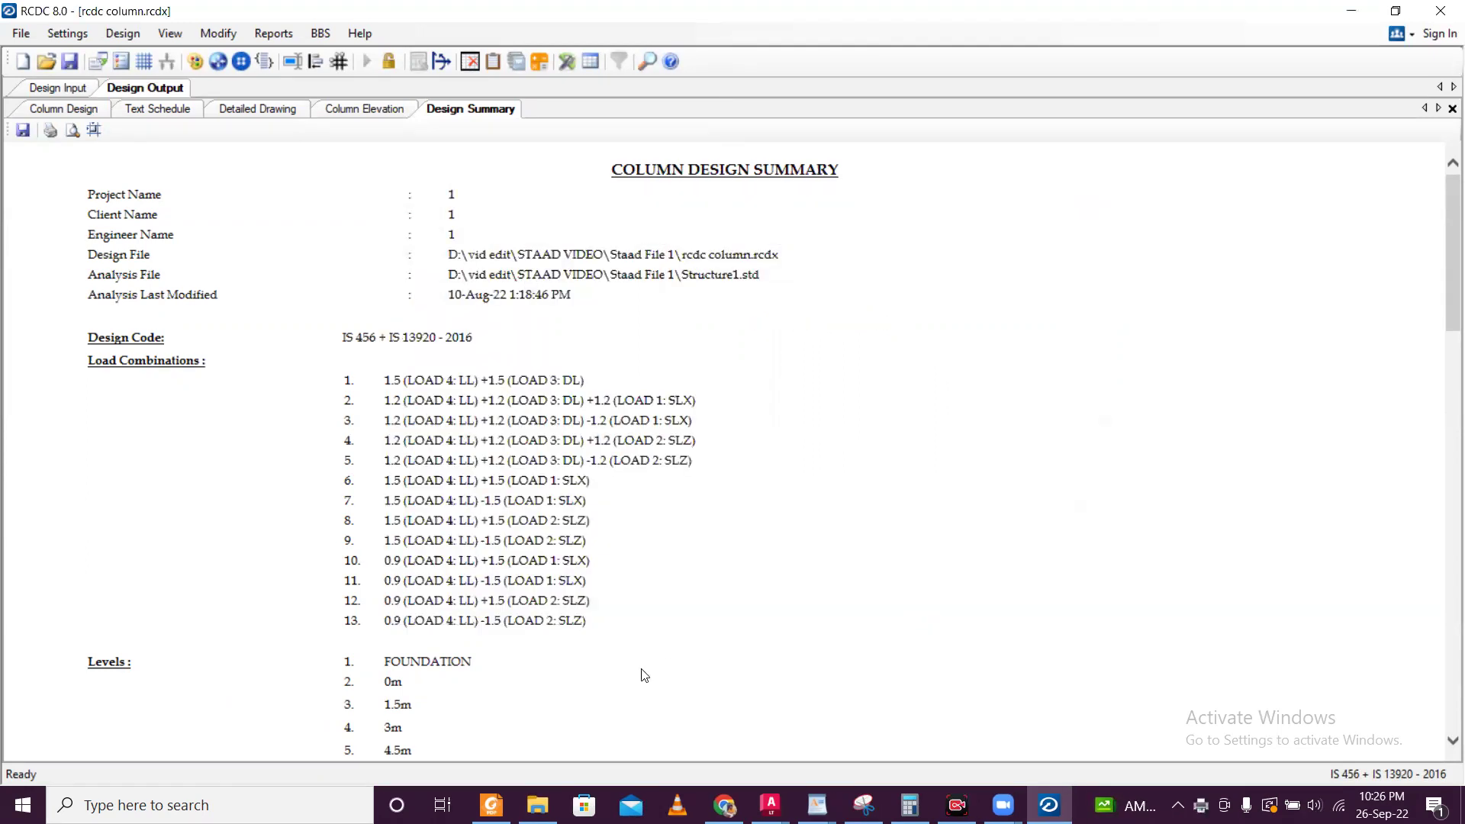
- Open the "column design summary" PDF from the Staad File 1 folder, check its column tables, and return to RCDC
click(538, 805)
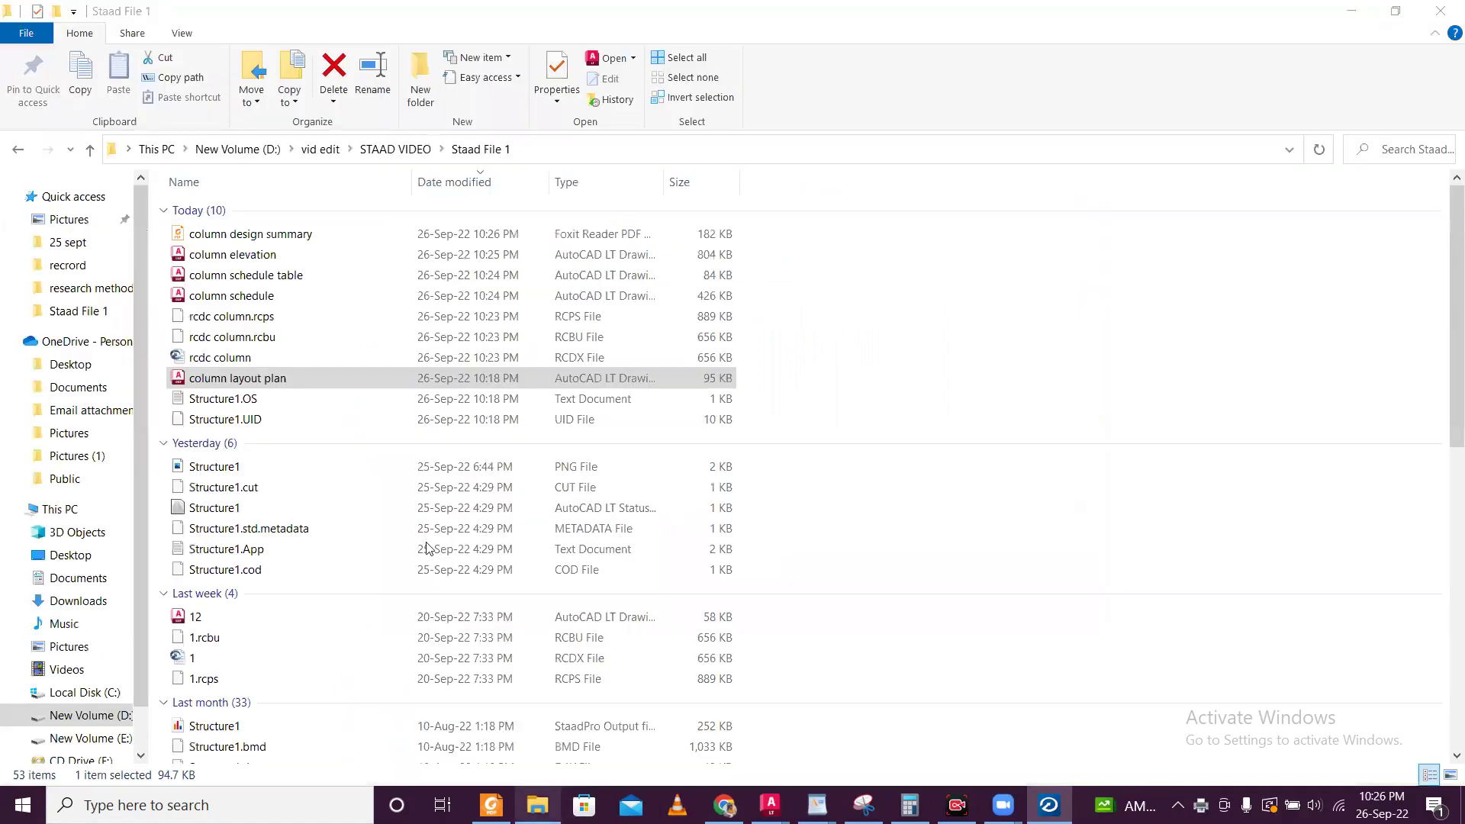
double_click(426, 237)
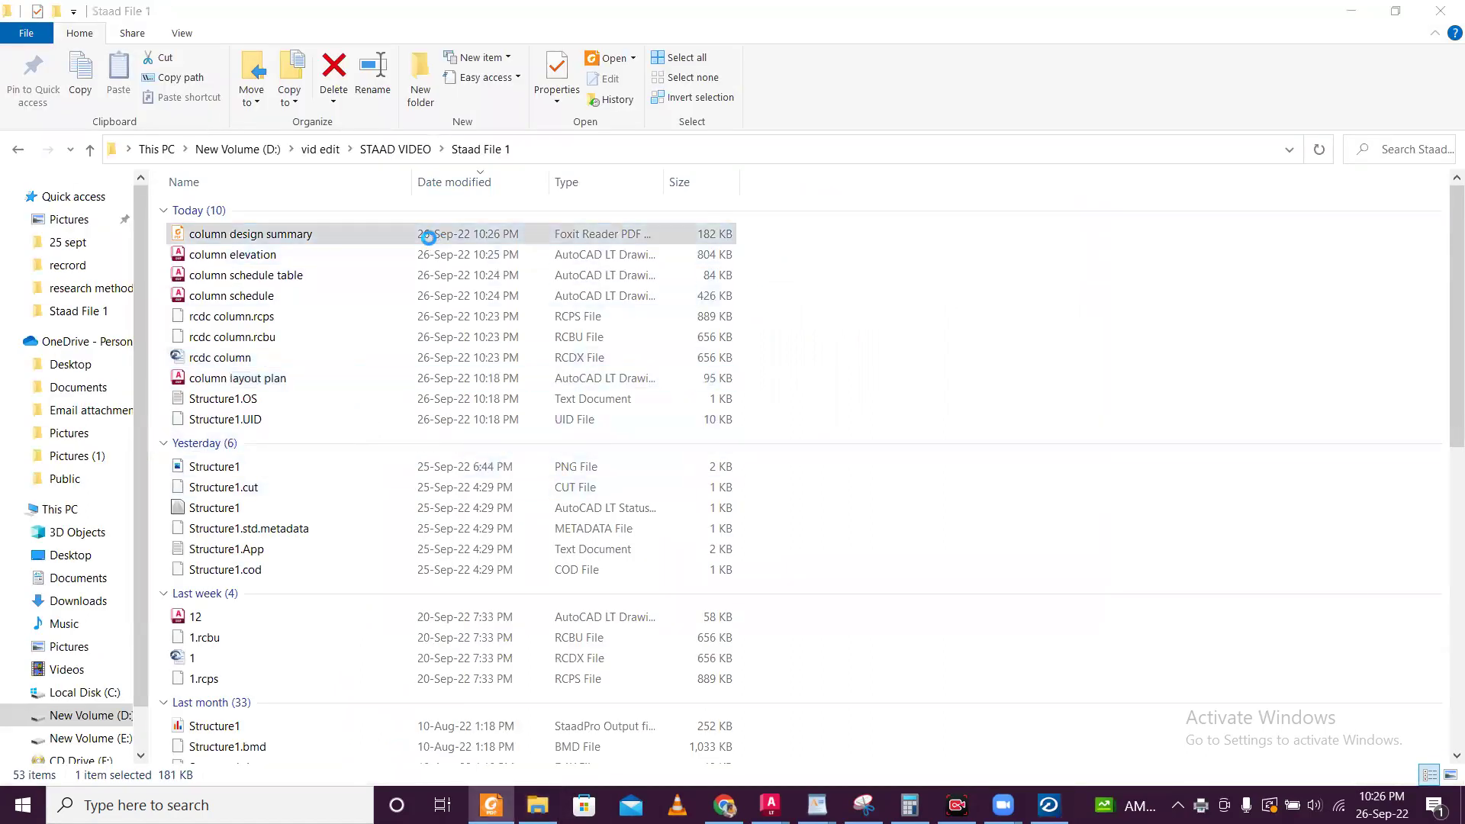
scroll(519, 336, down, 15)
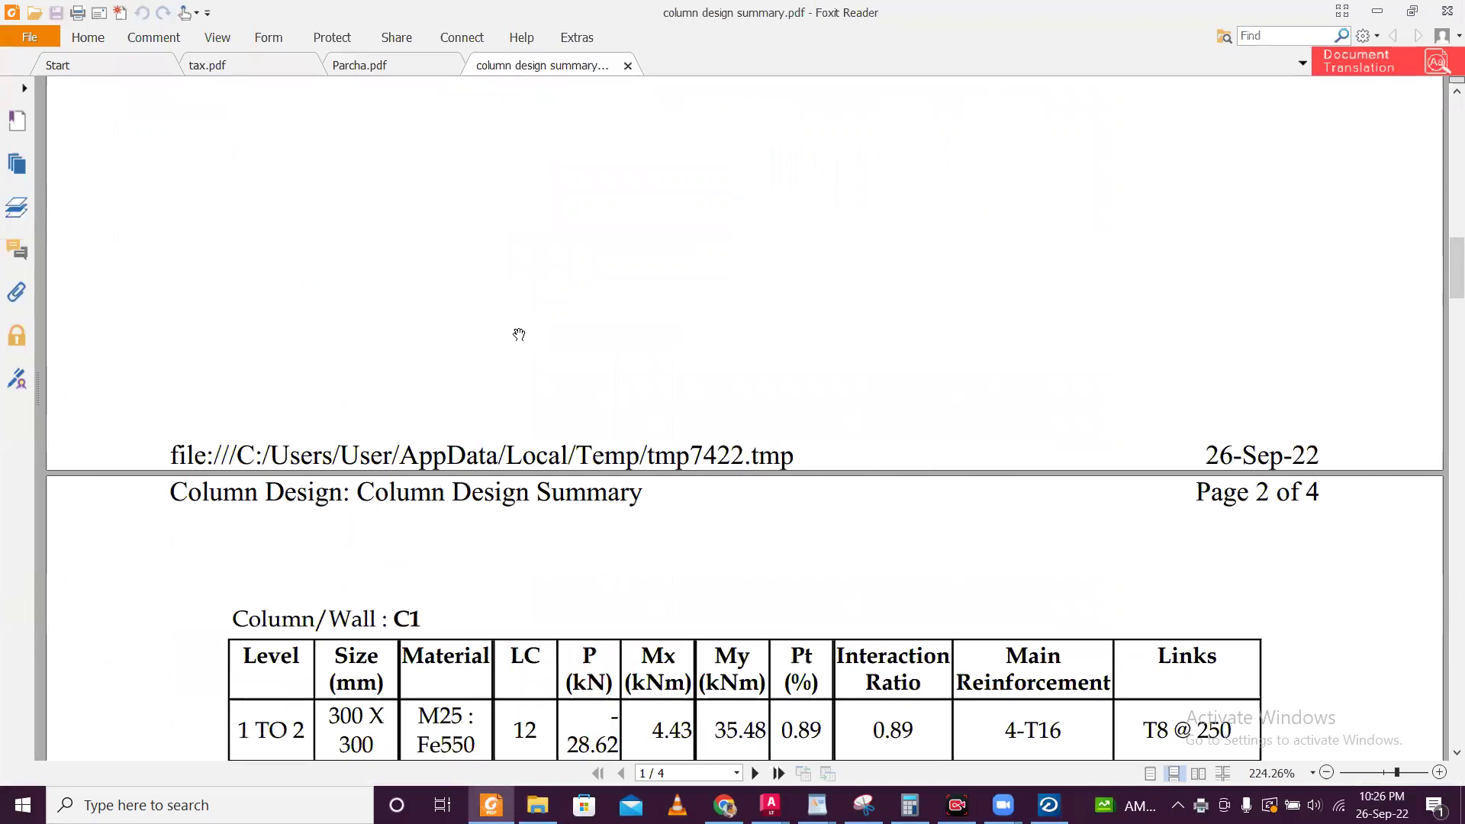
scroll(519, 335, down, 10)
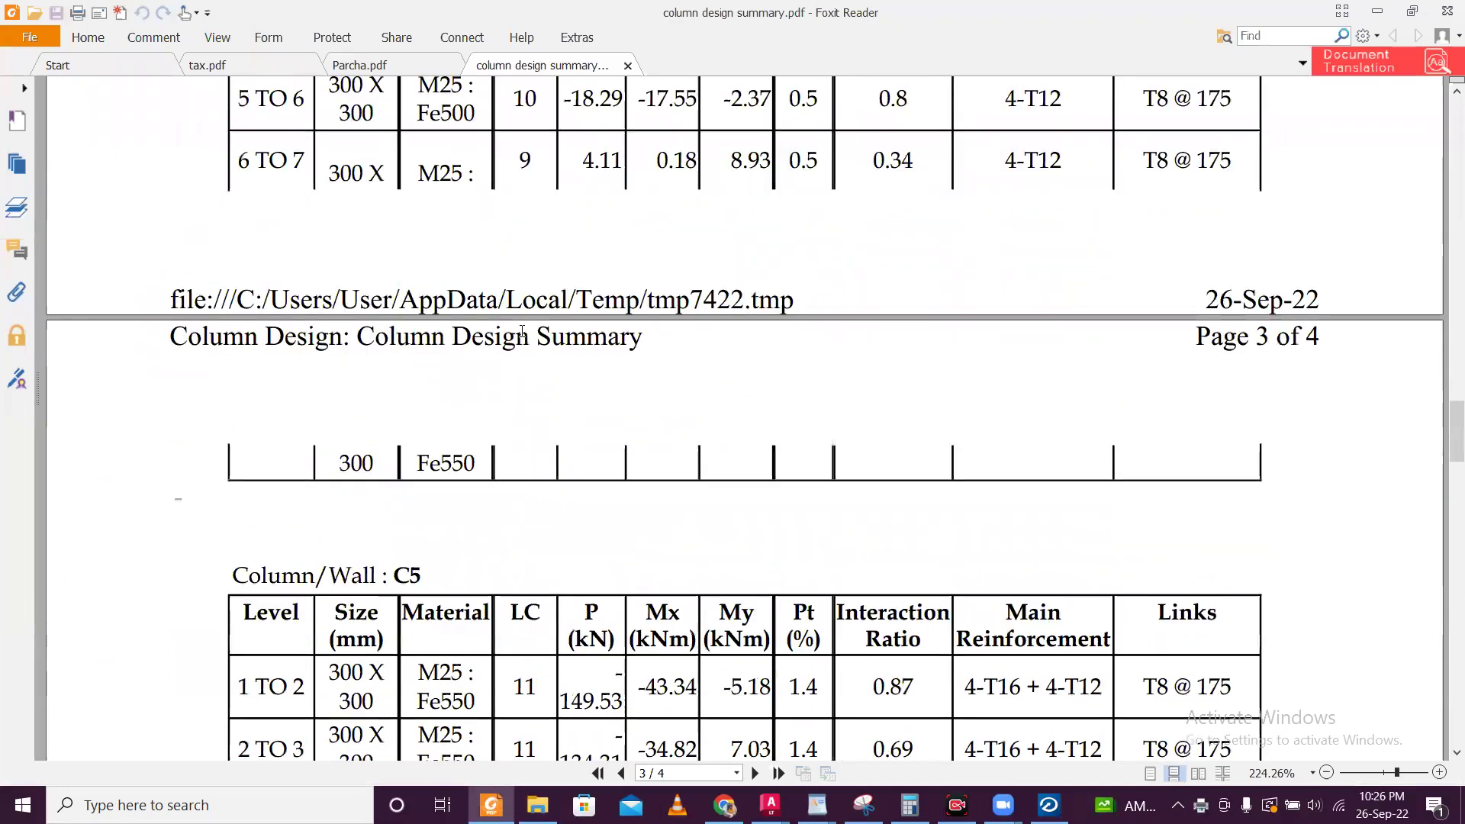
scroll(520, 336, down, 10)
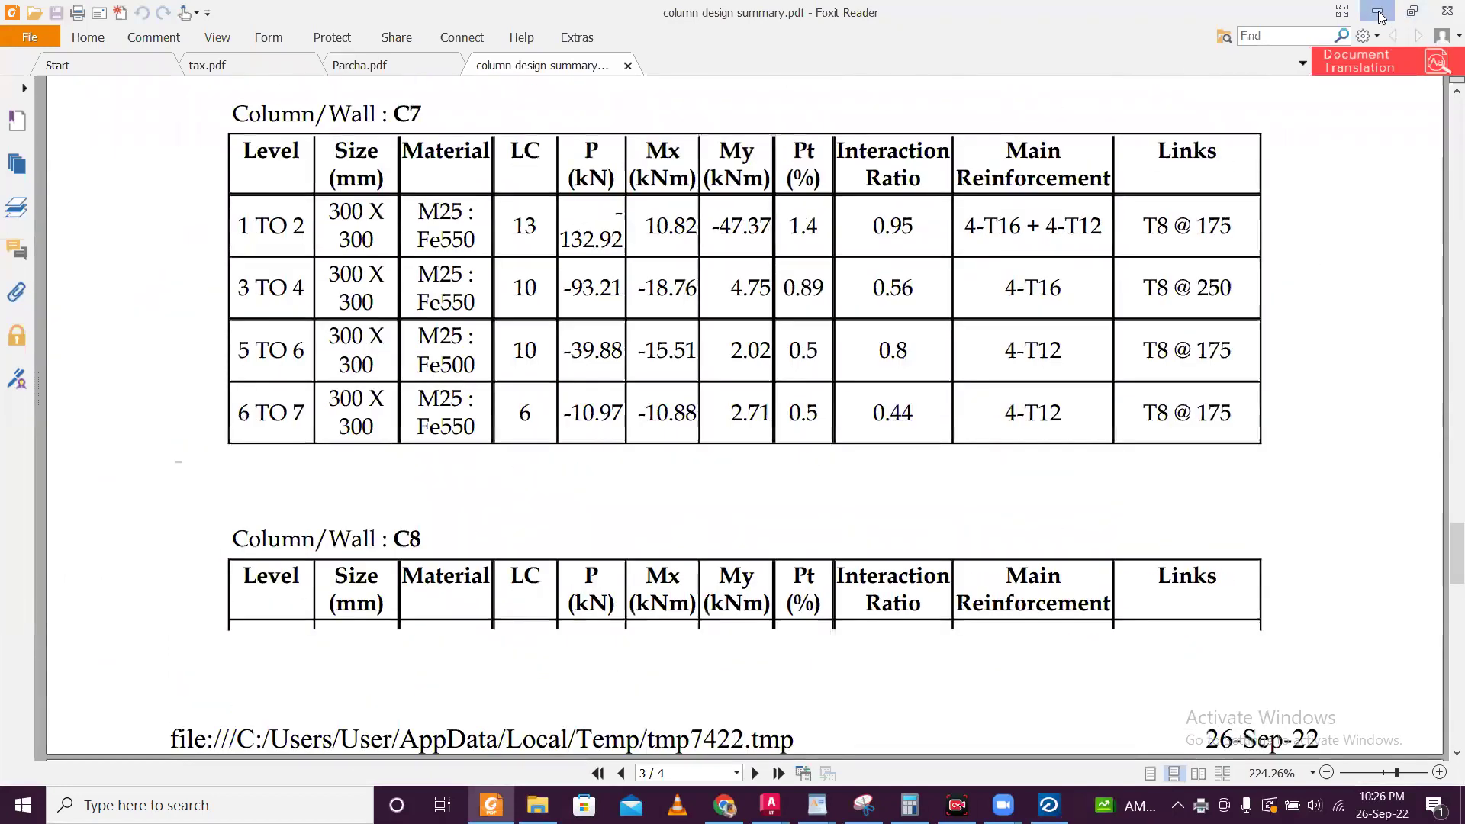
click(1374, 13)
click(1049, 805)
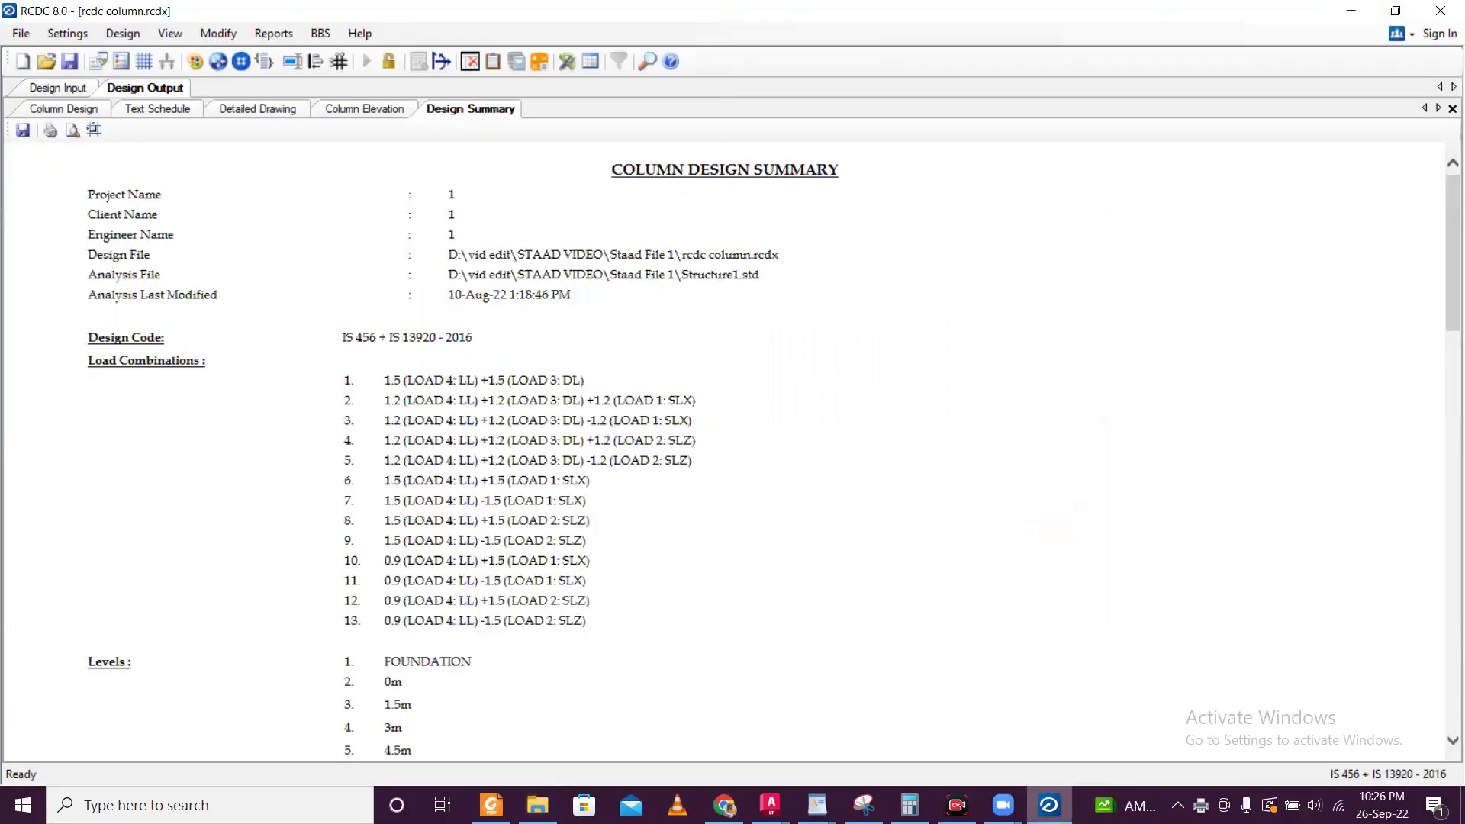
- Generate the design calculations report for all columns and look through its effective length, slenderness, shear and link calculations
click(274, 33)
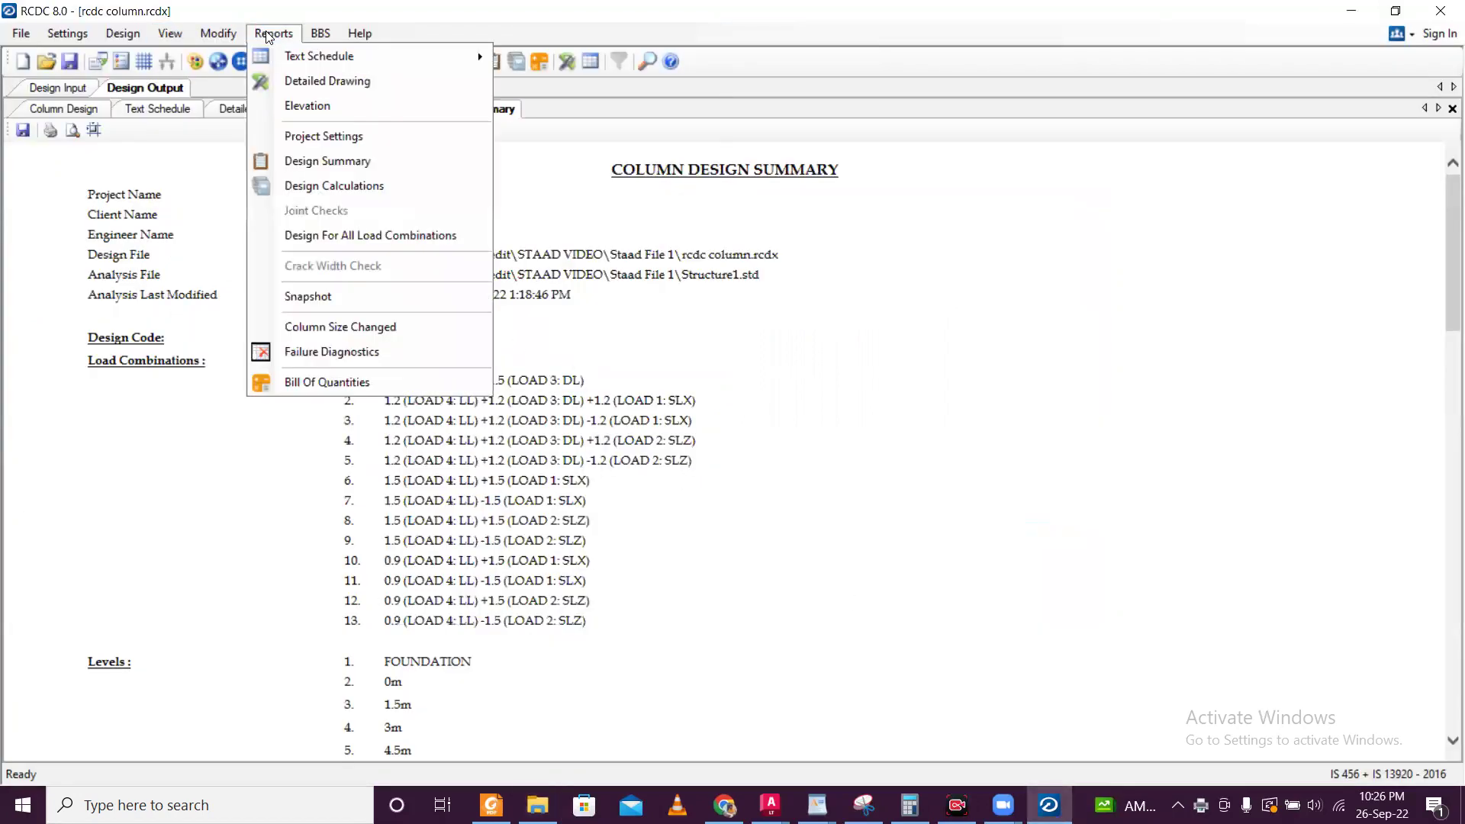
click(338, 188)
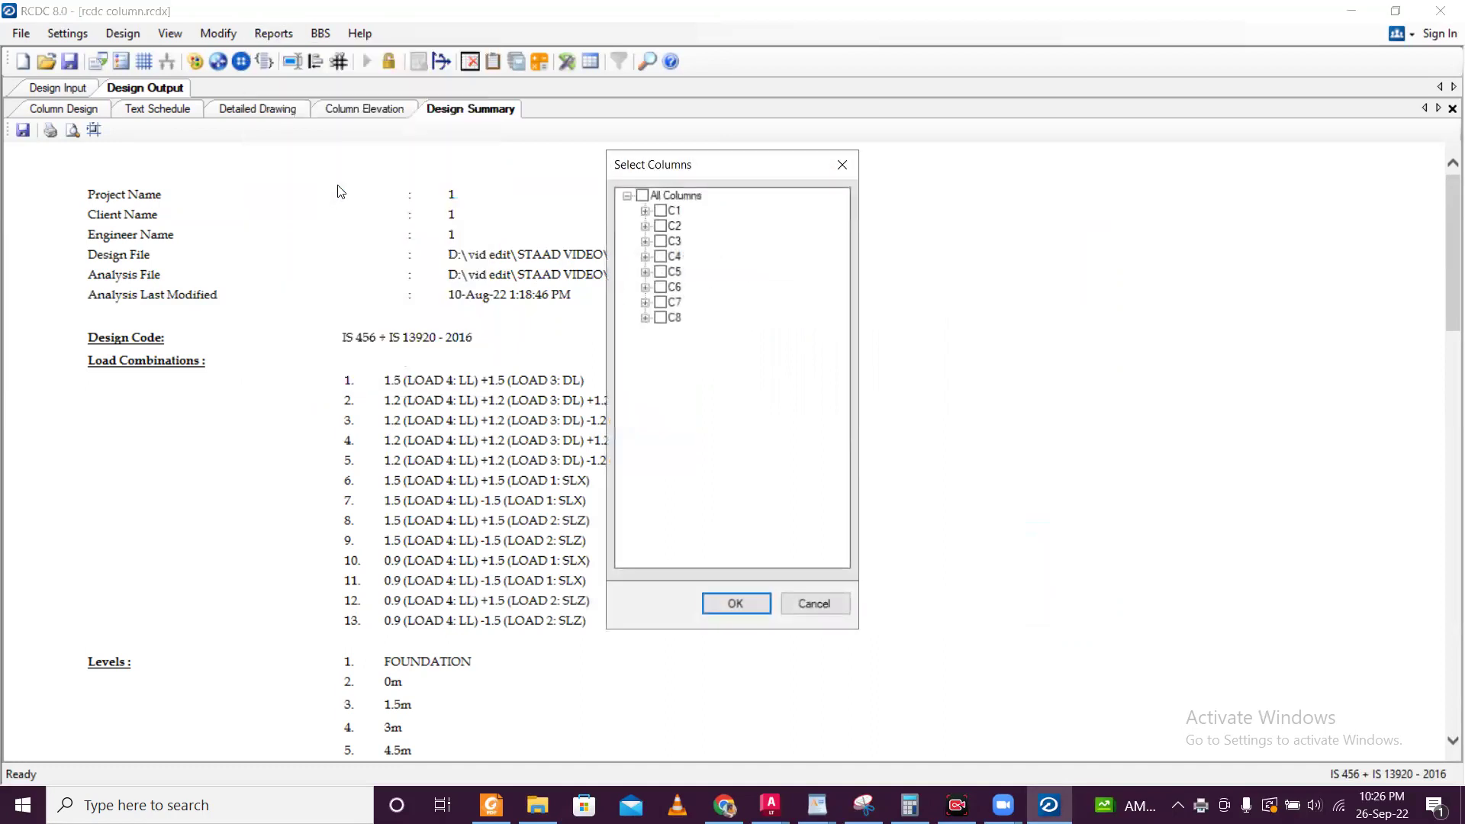
click(643, 196)
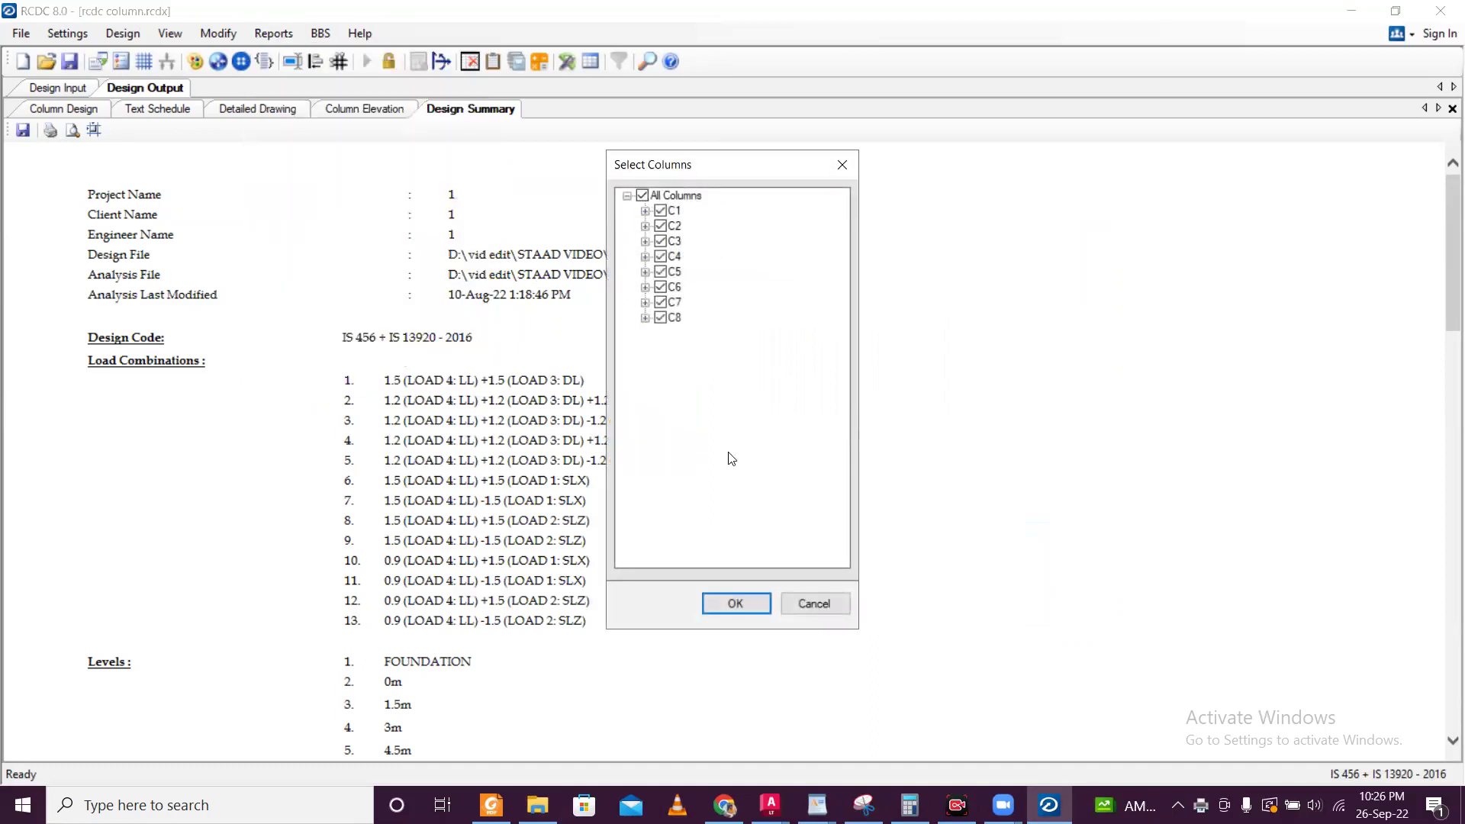
click(734, 604)
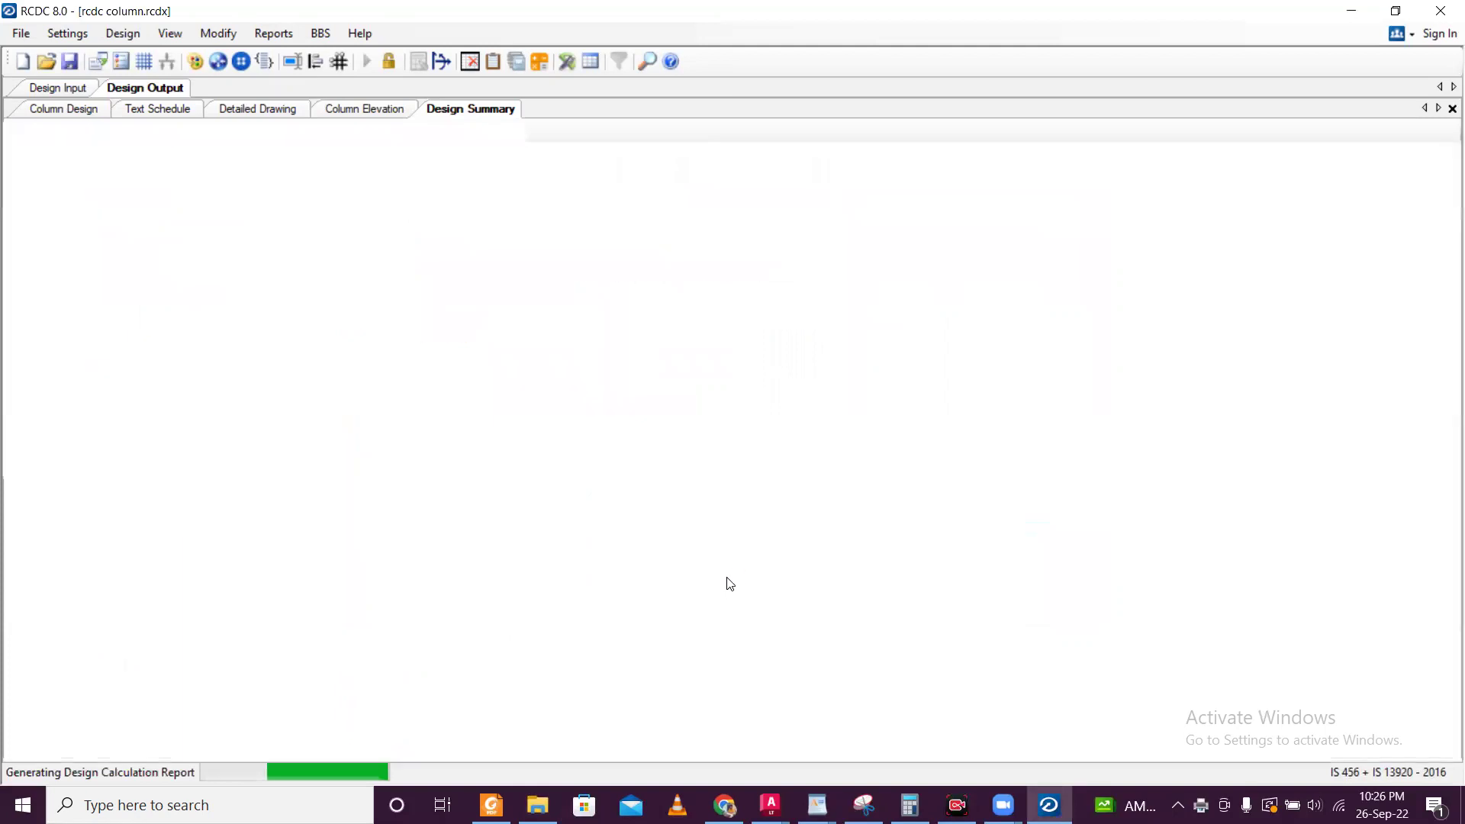
scroll(599, 432, down, 2)
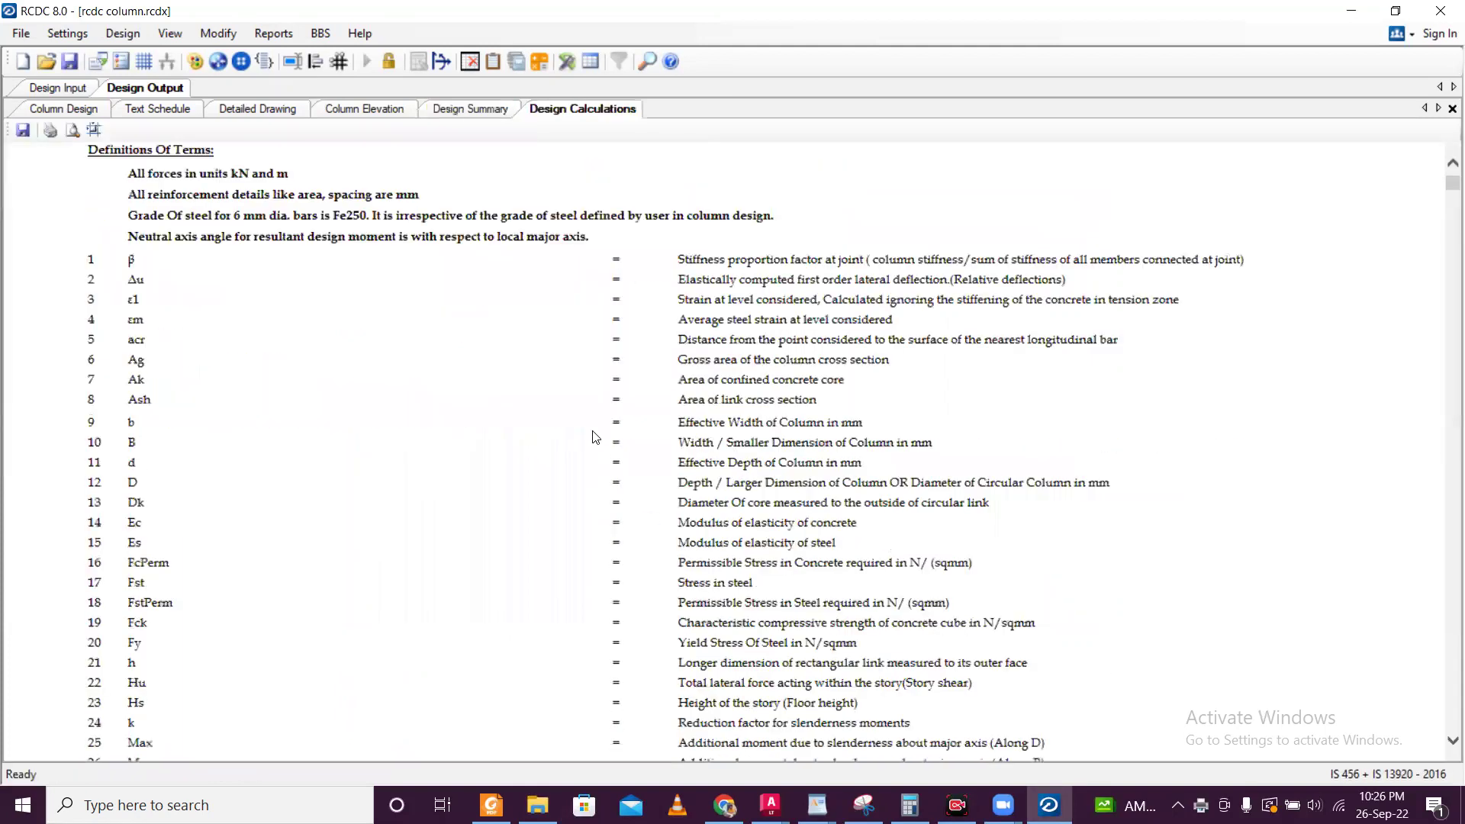
scroll(599, 432, down, 15)
scroll(601, 426, down, 10)
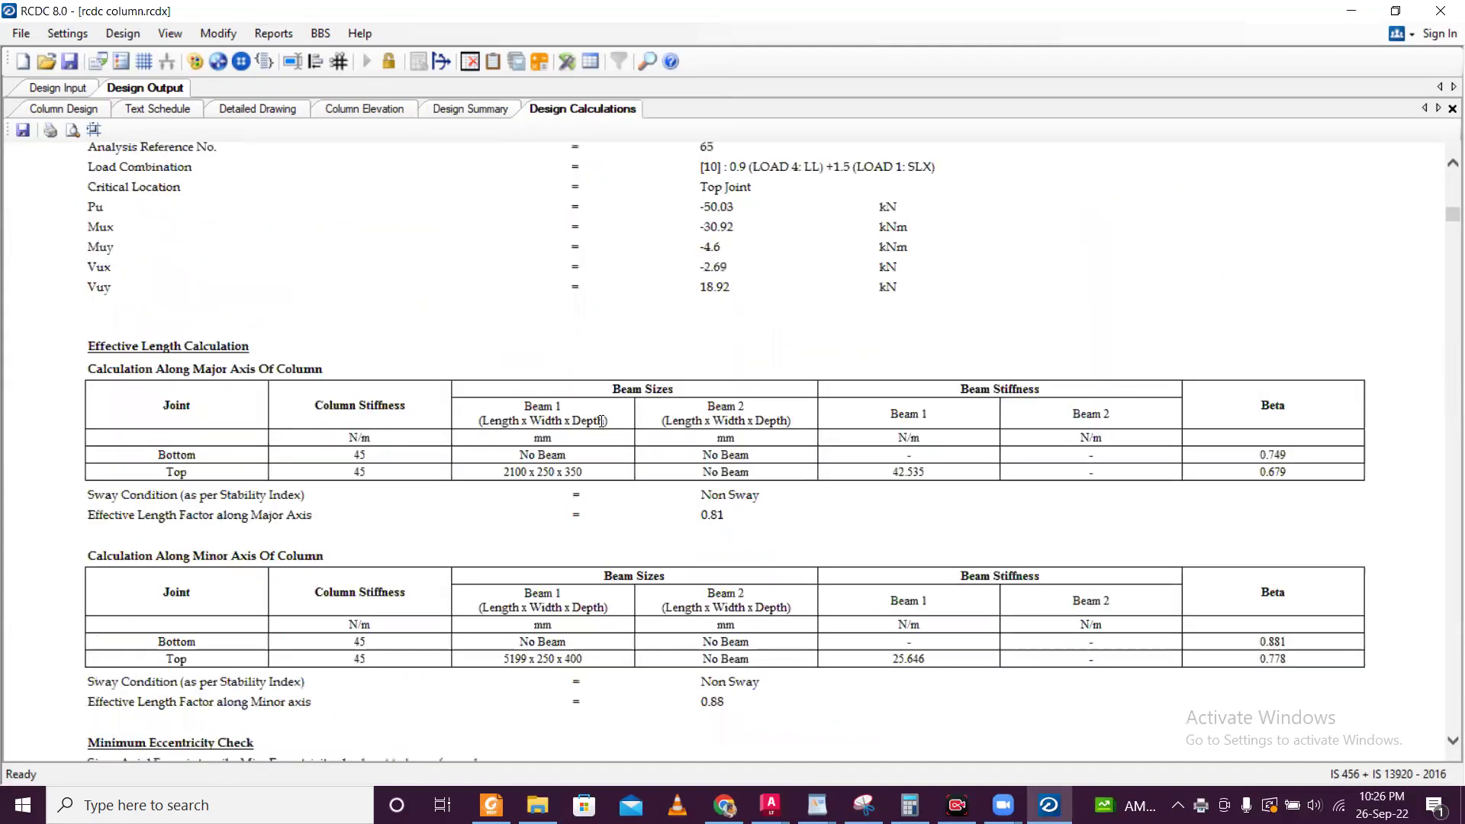
scroll(608, 417, down, 5)
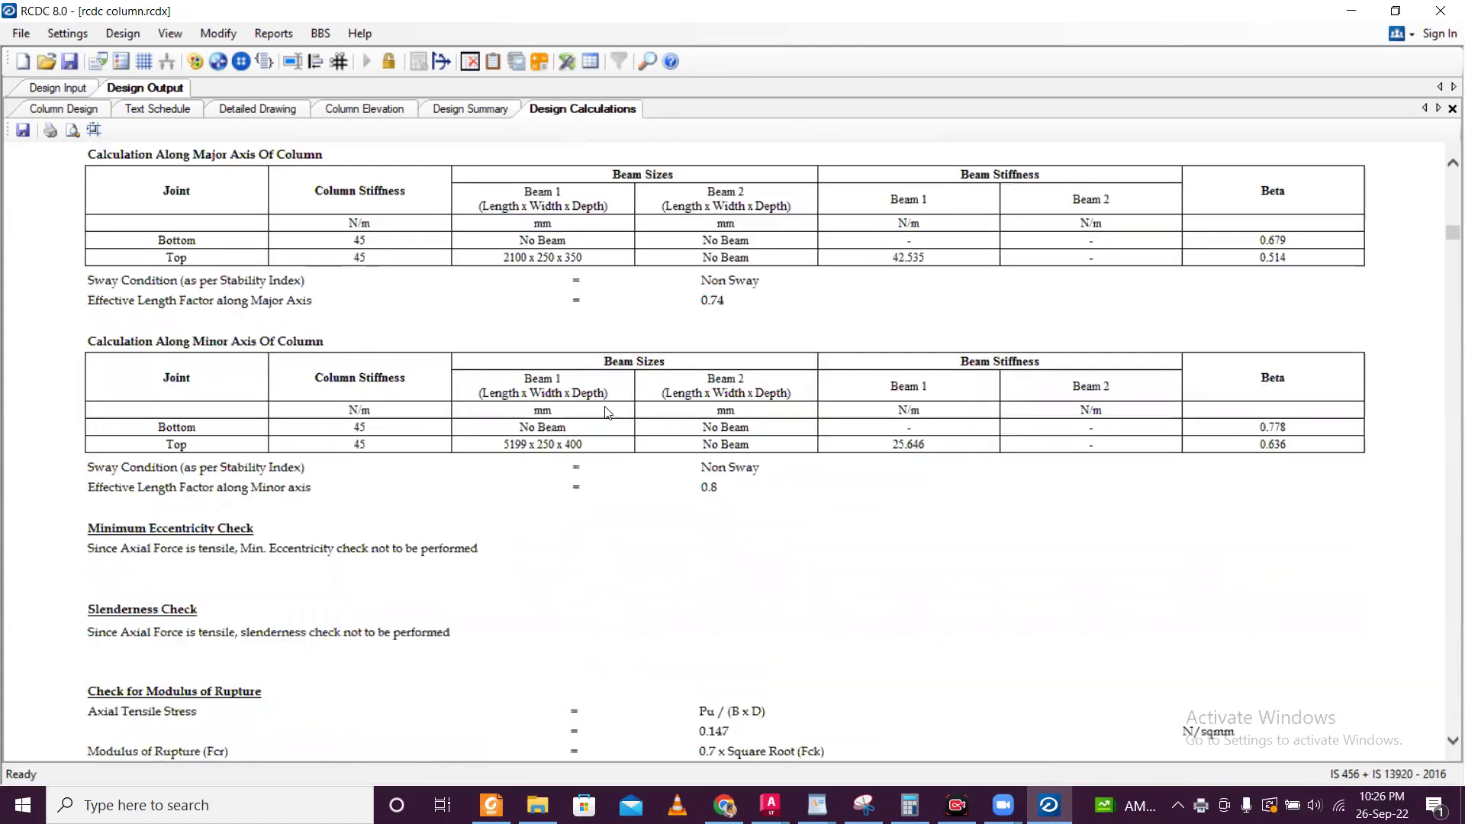
scroll(609, 418, down, 5)
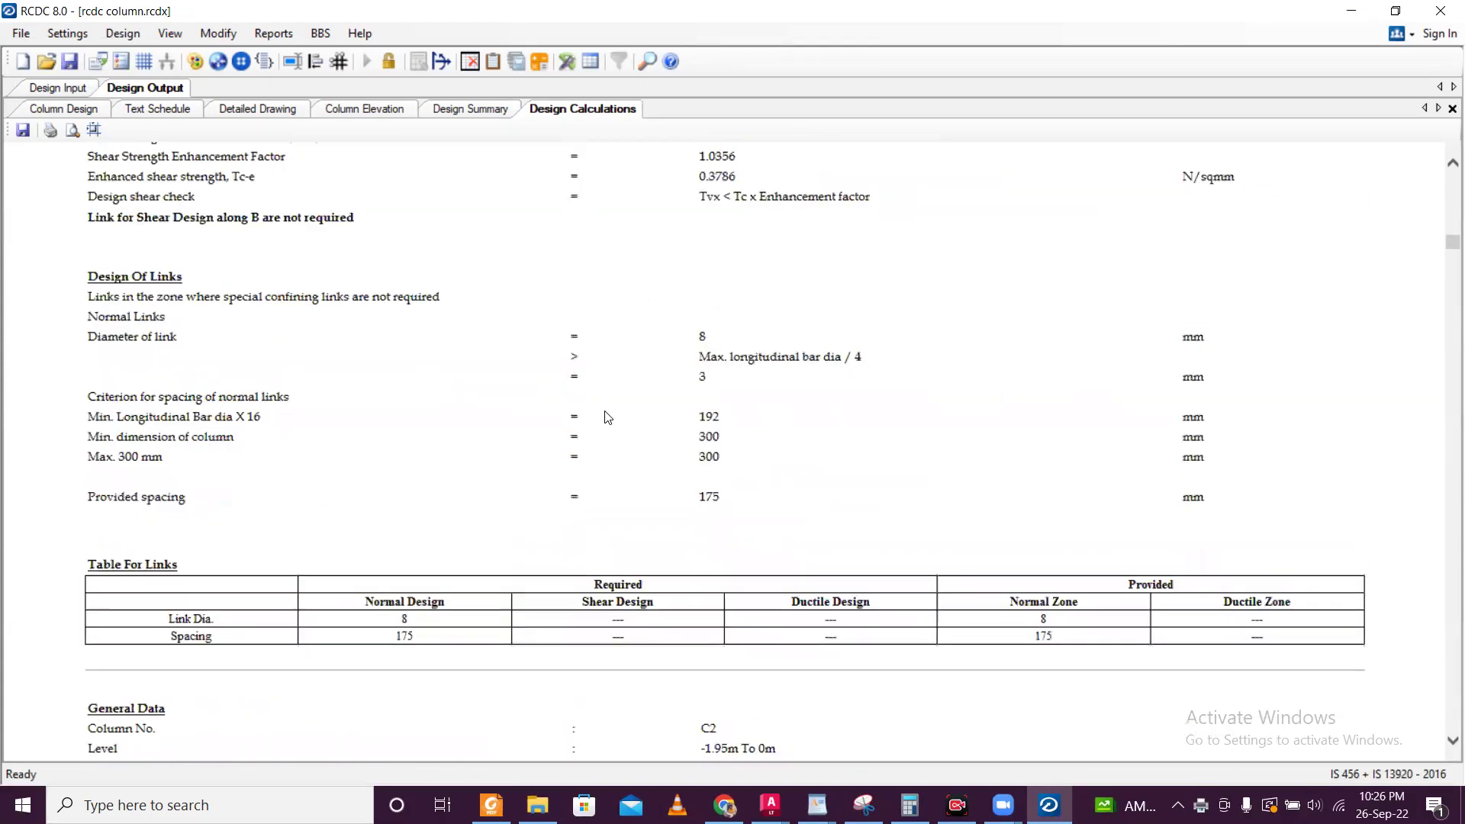
- Print the design calculations with Microsoft Print to PDF, saving them as "column design calculation" in the Staad File 1 folder
key(ctrl+p)
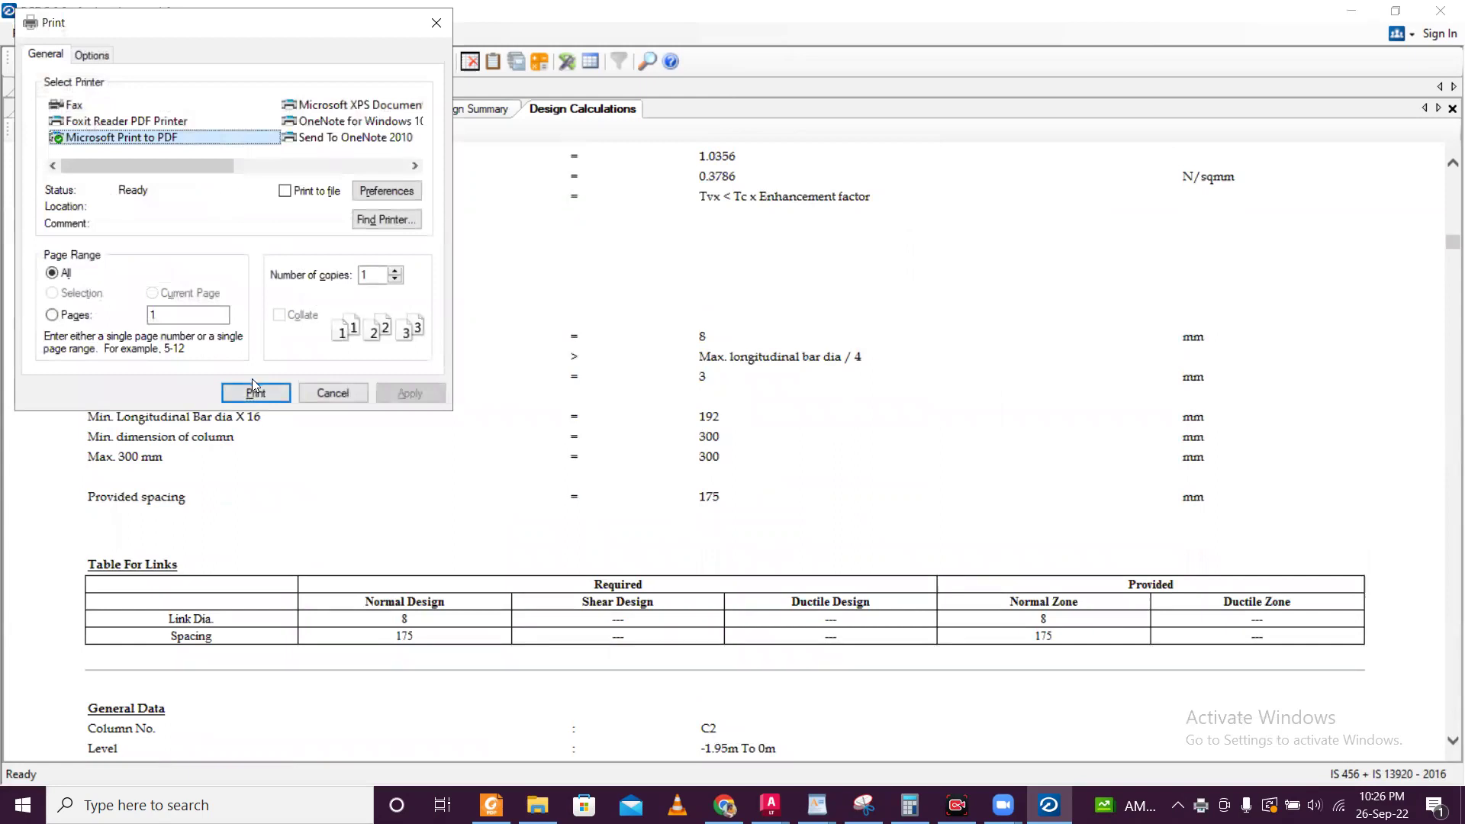
click(250, 391)
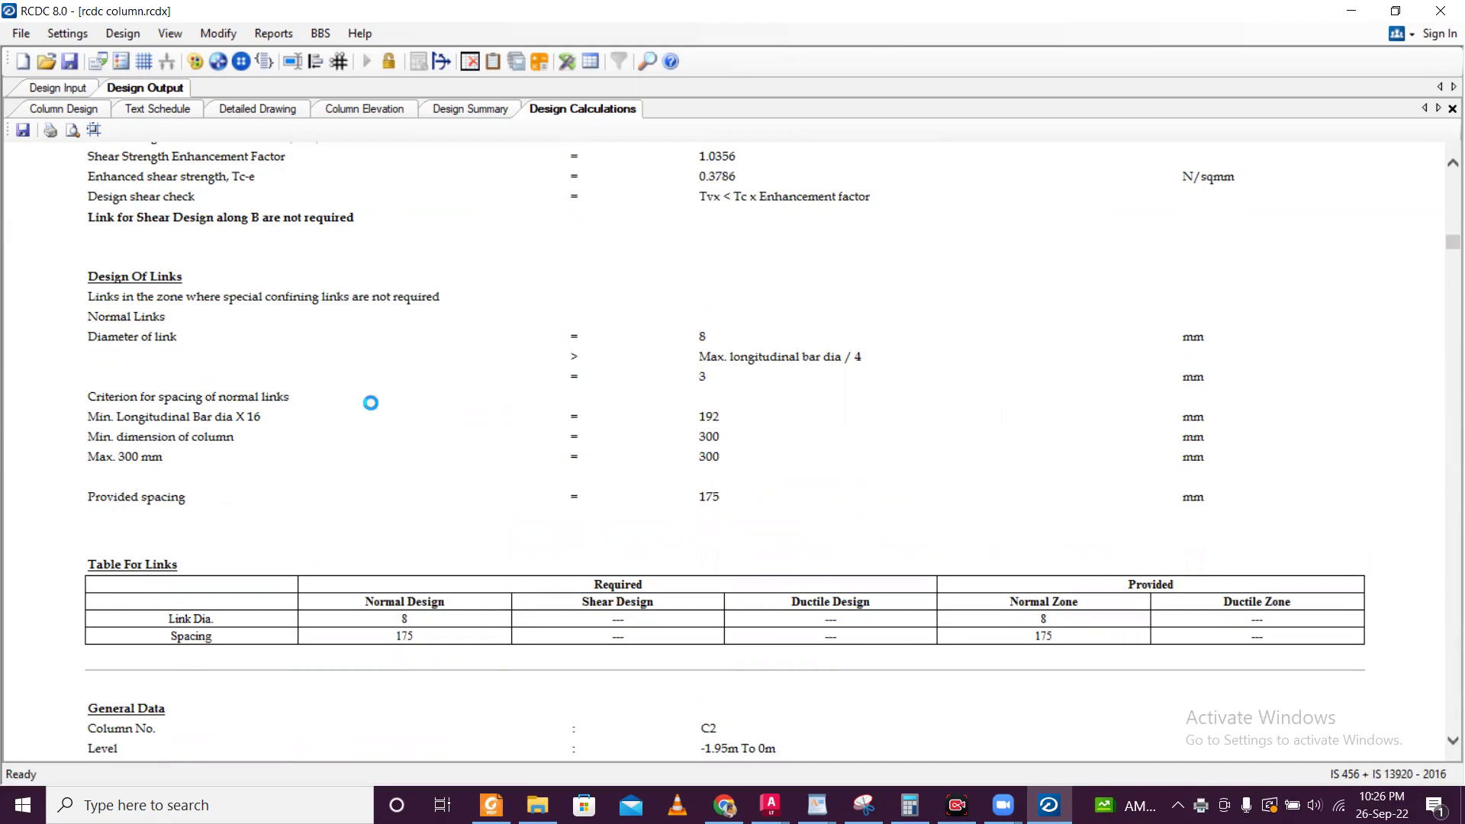
click(656, 324)
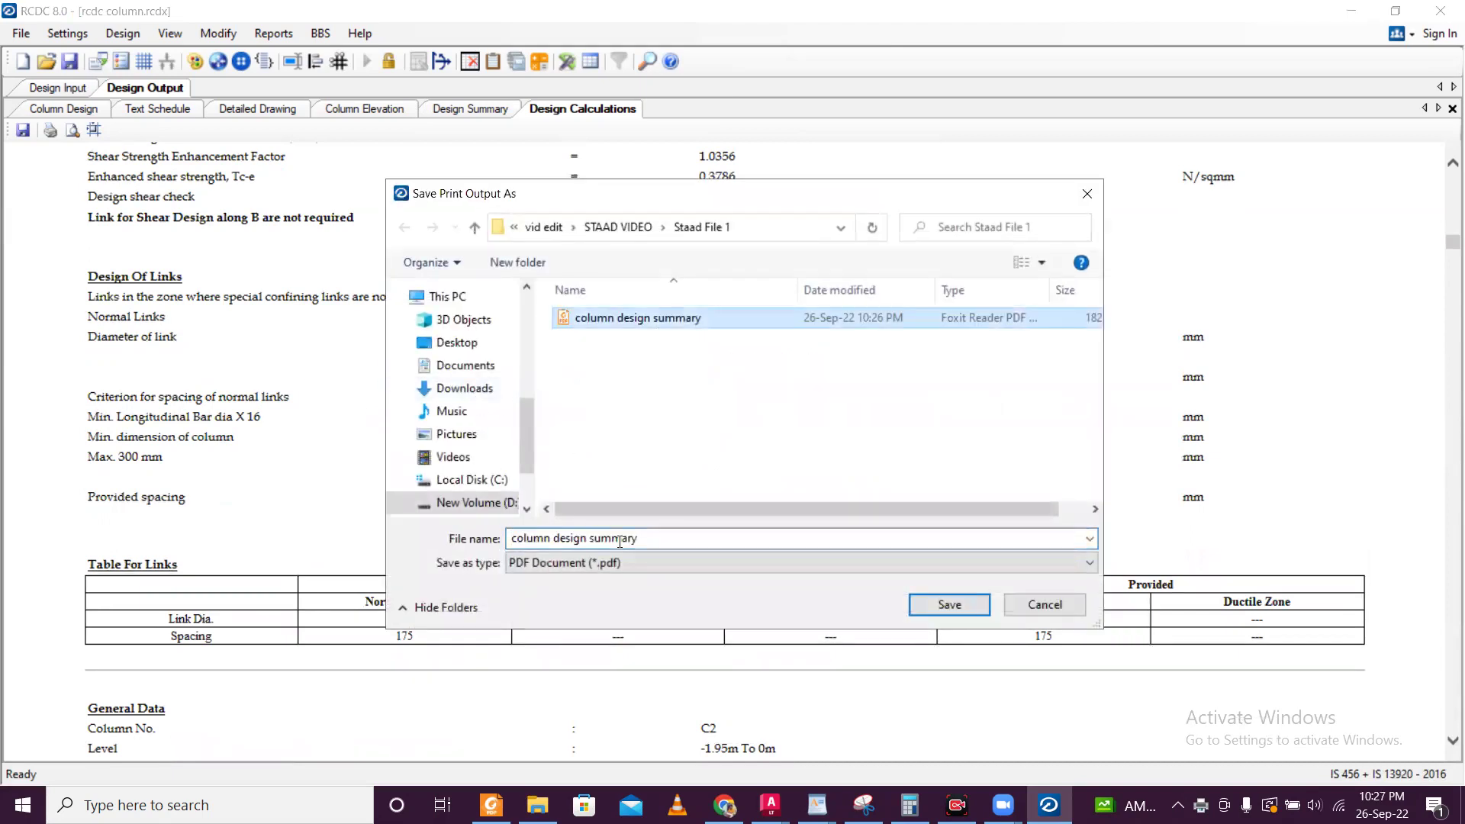
double_click(644, 539)
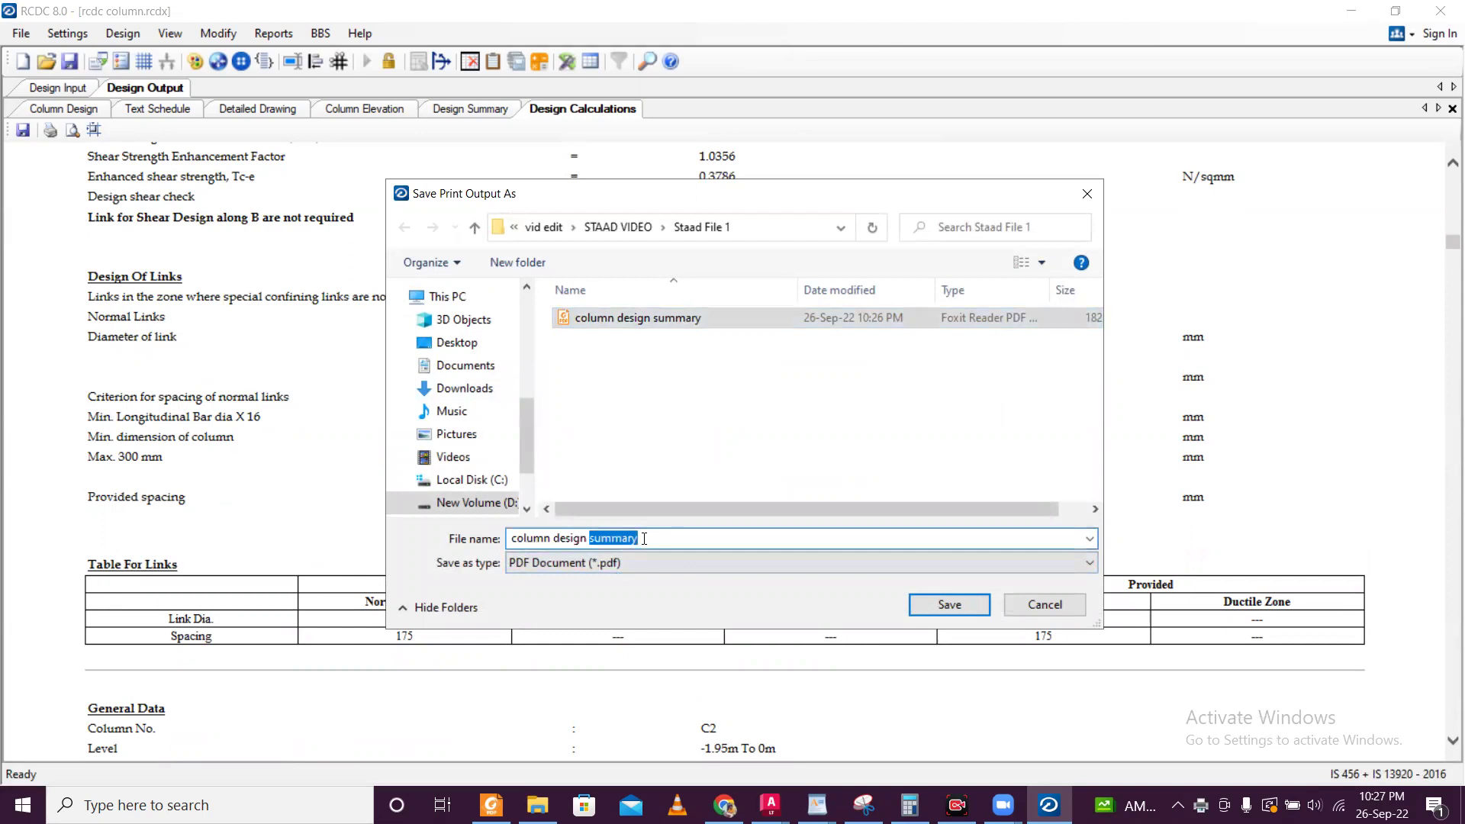
text(calcu)
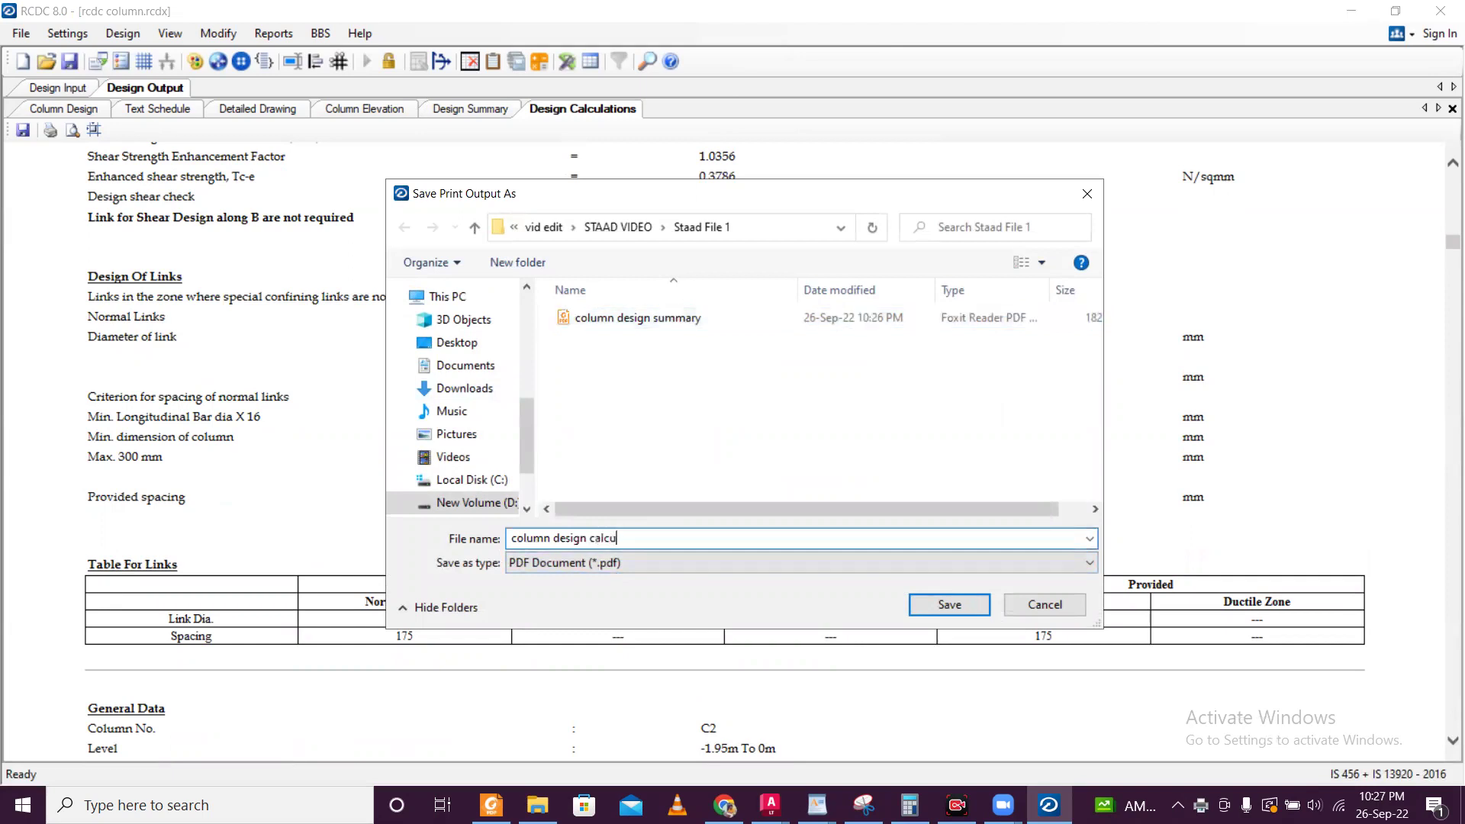
text(lation)
click(934, 608)
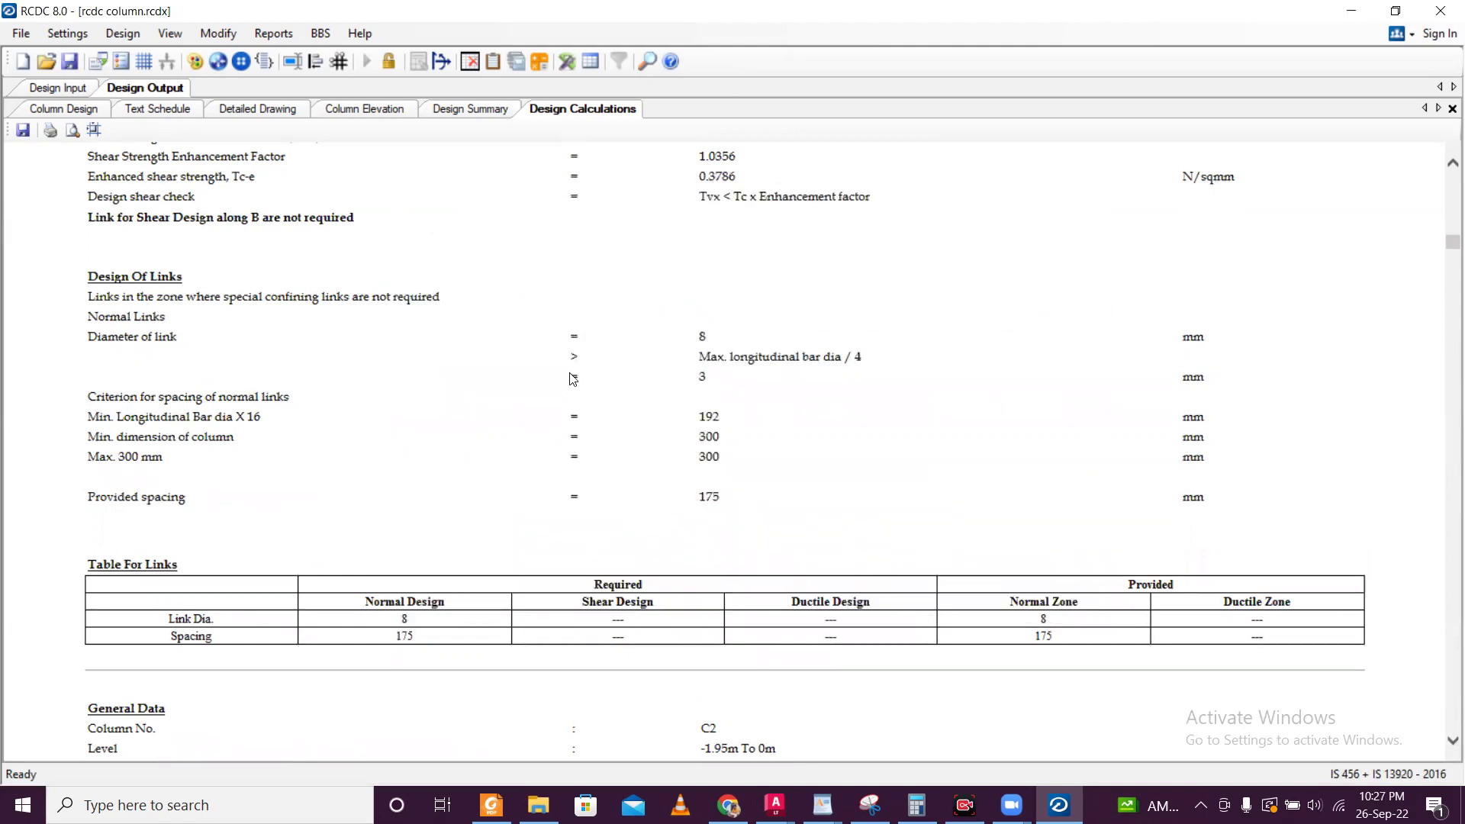
scroll(595, 366, down, 10)
drag(1445, 261, 1445, 126)
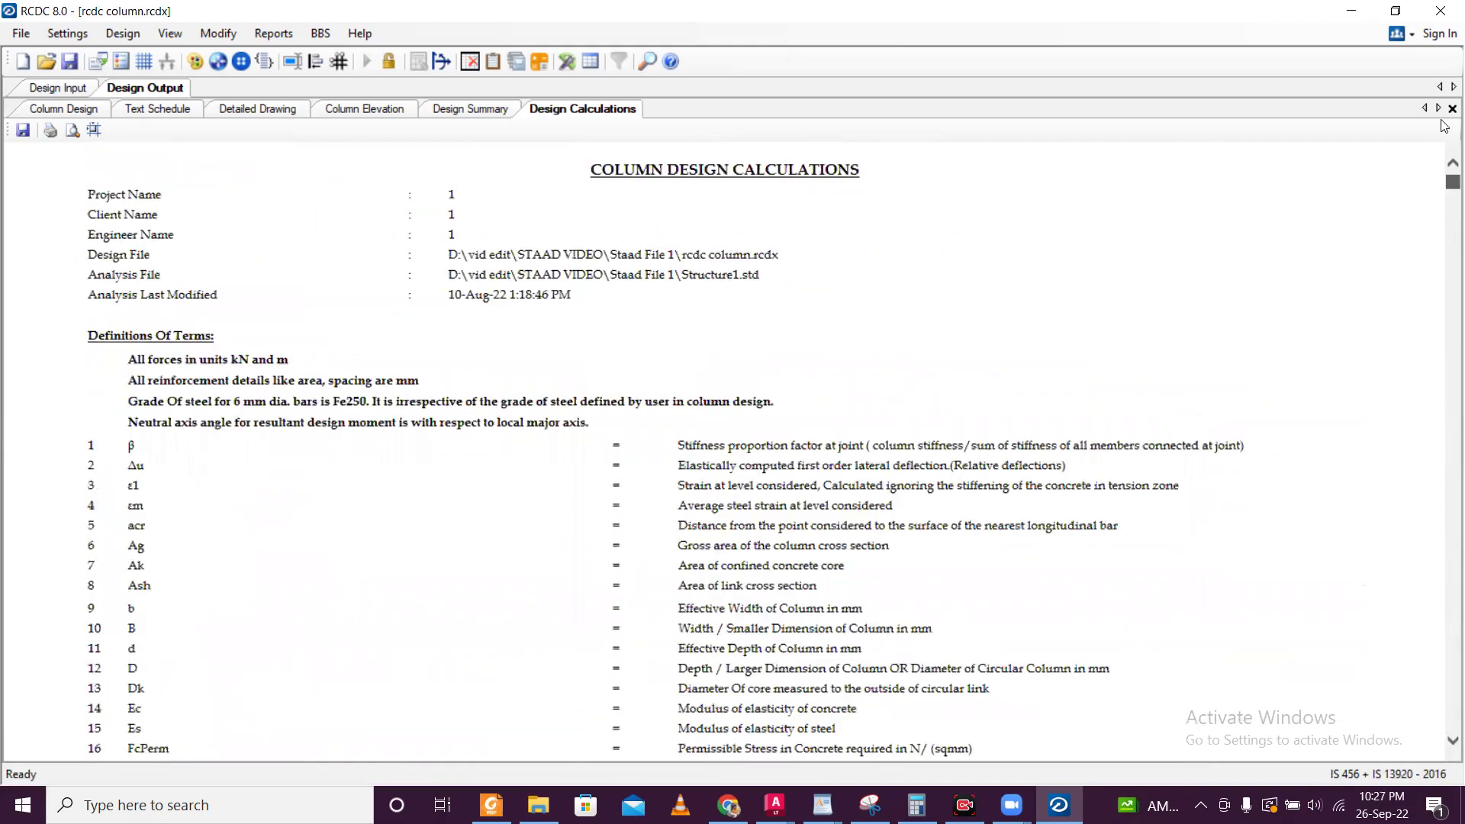
- Set up a Bill of Quantities with the BOQ Summary report and an M25 concrete rate of Rs 8000
click(289, 38)
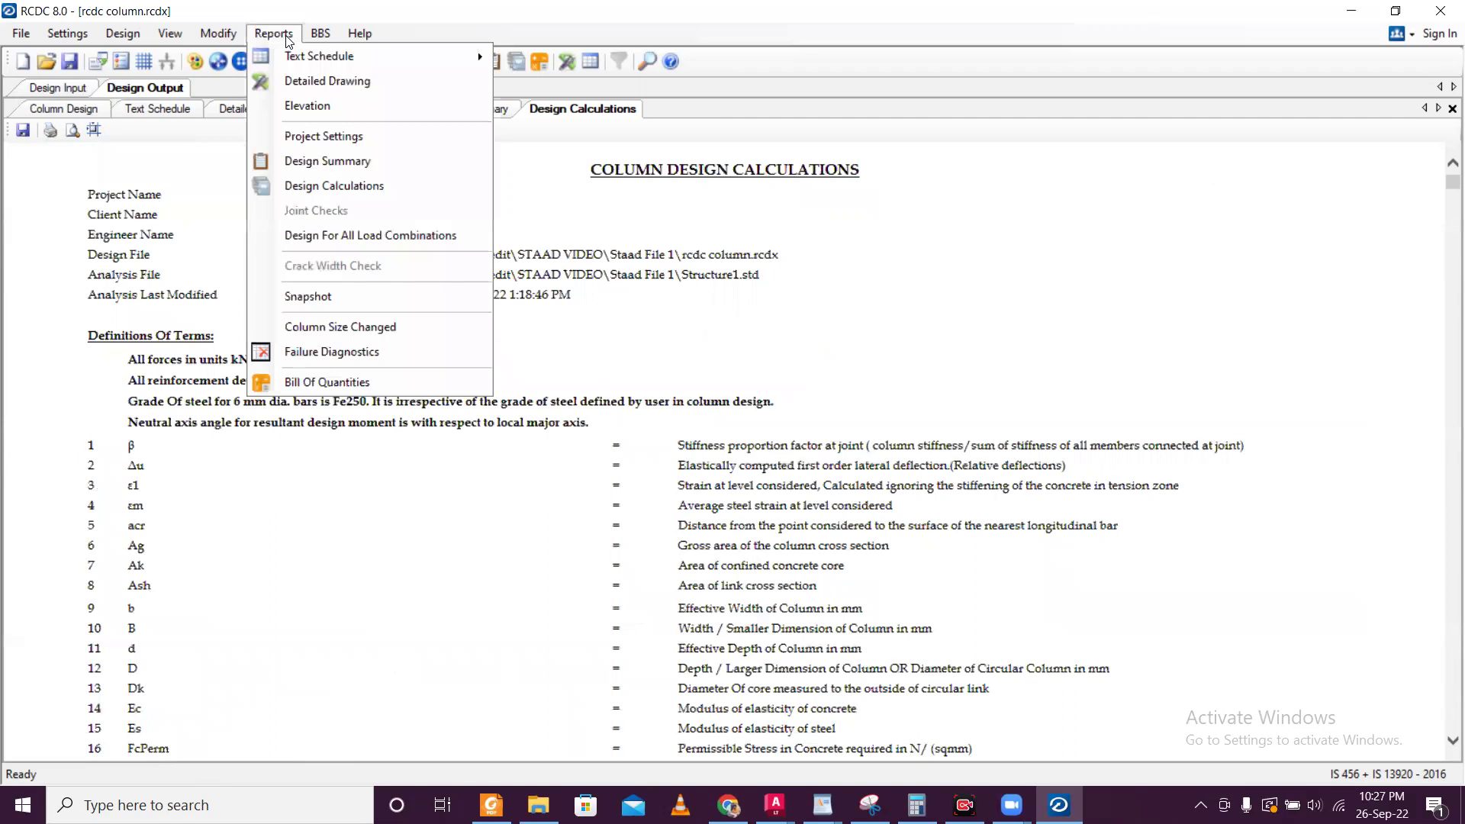
click(354, 383)
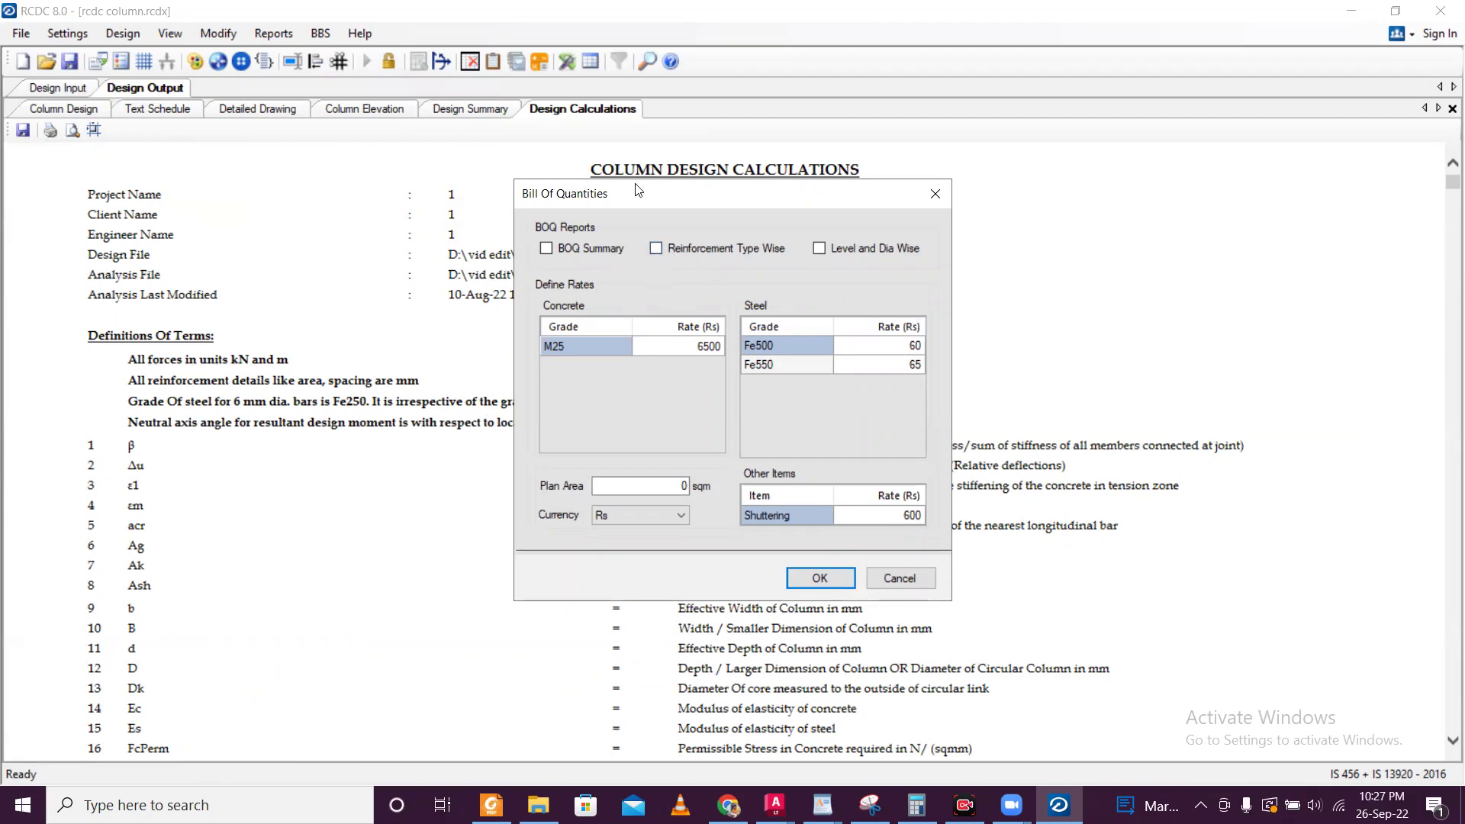
drag(632, 197, 473, 198)
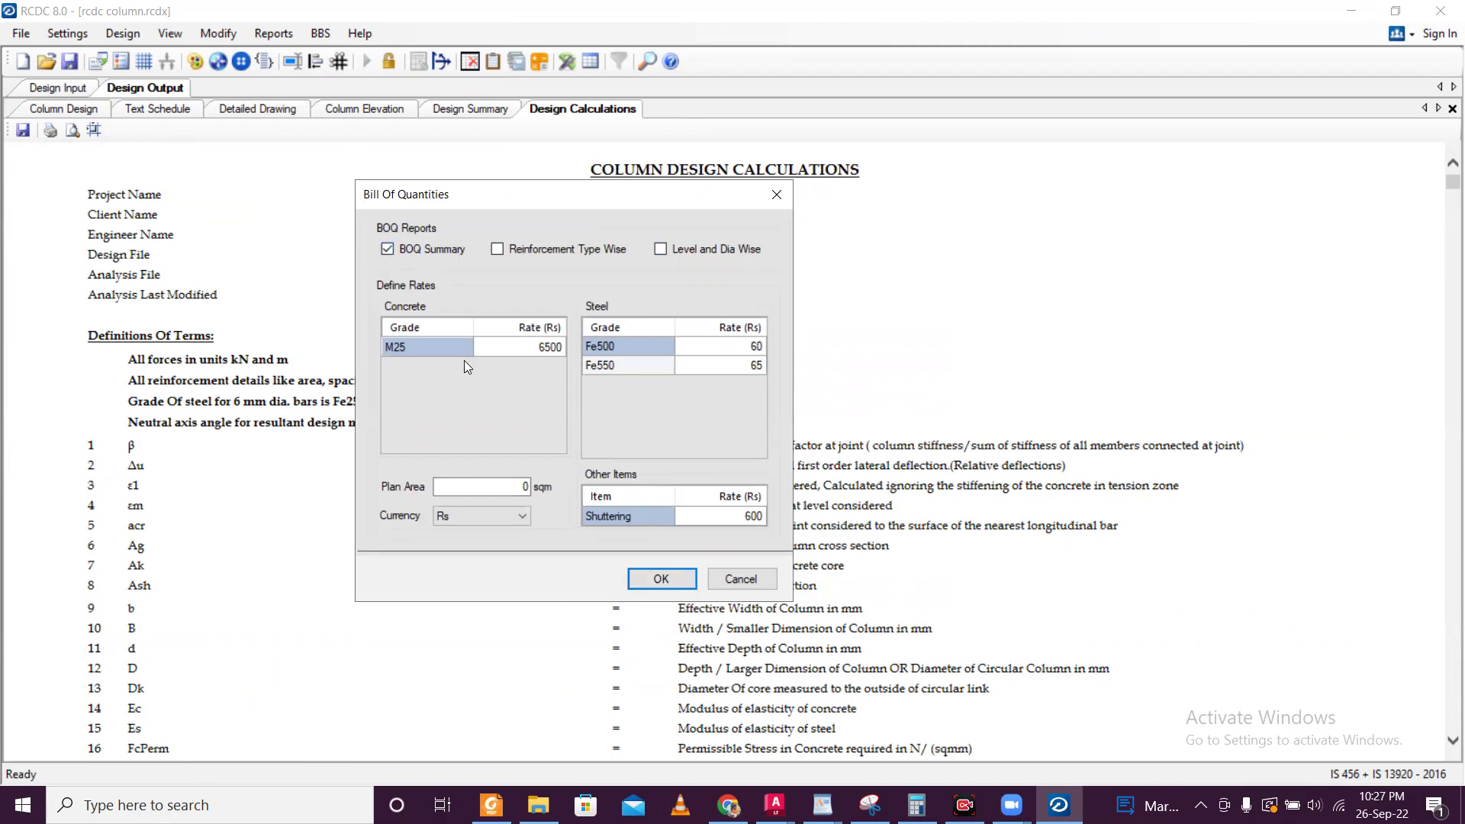
click(543, 351)
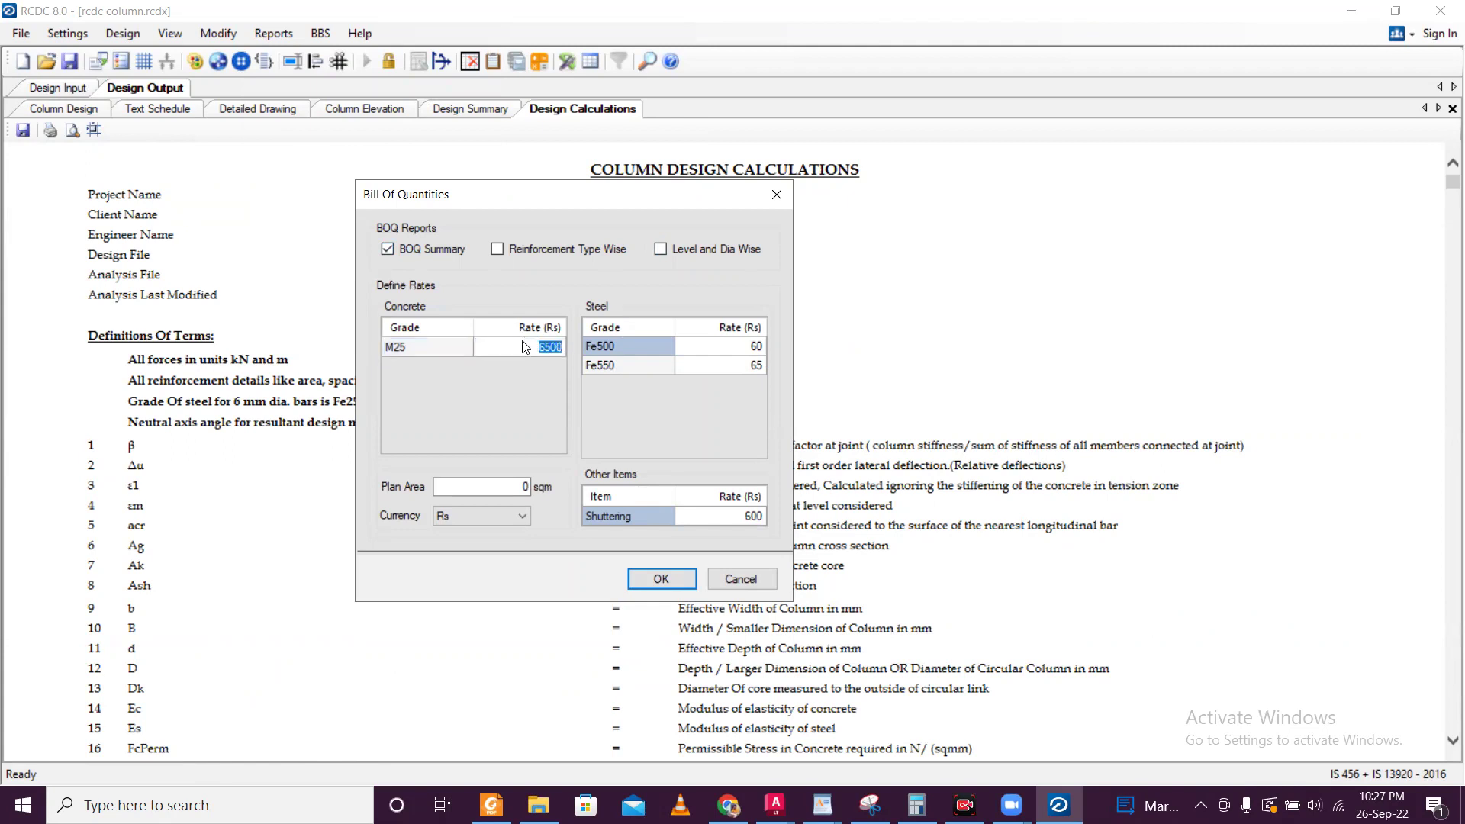
text(8000)
- Set the Fe550 steel rate to Rs 101, keep Rs as the currency, and generate the BOQ summary
click(643, 368)
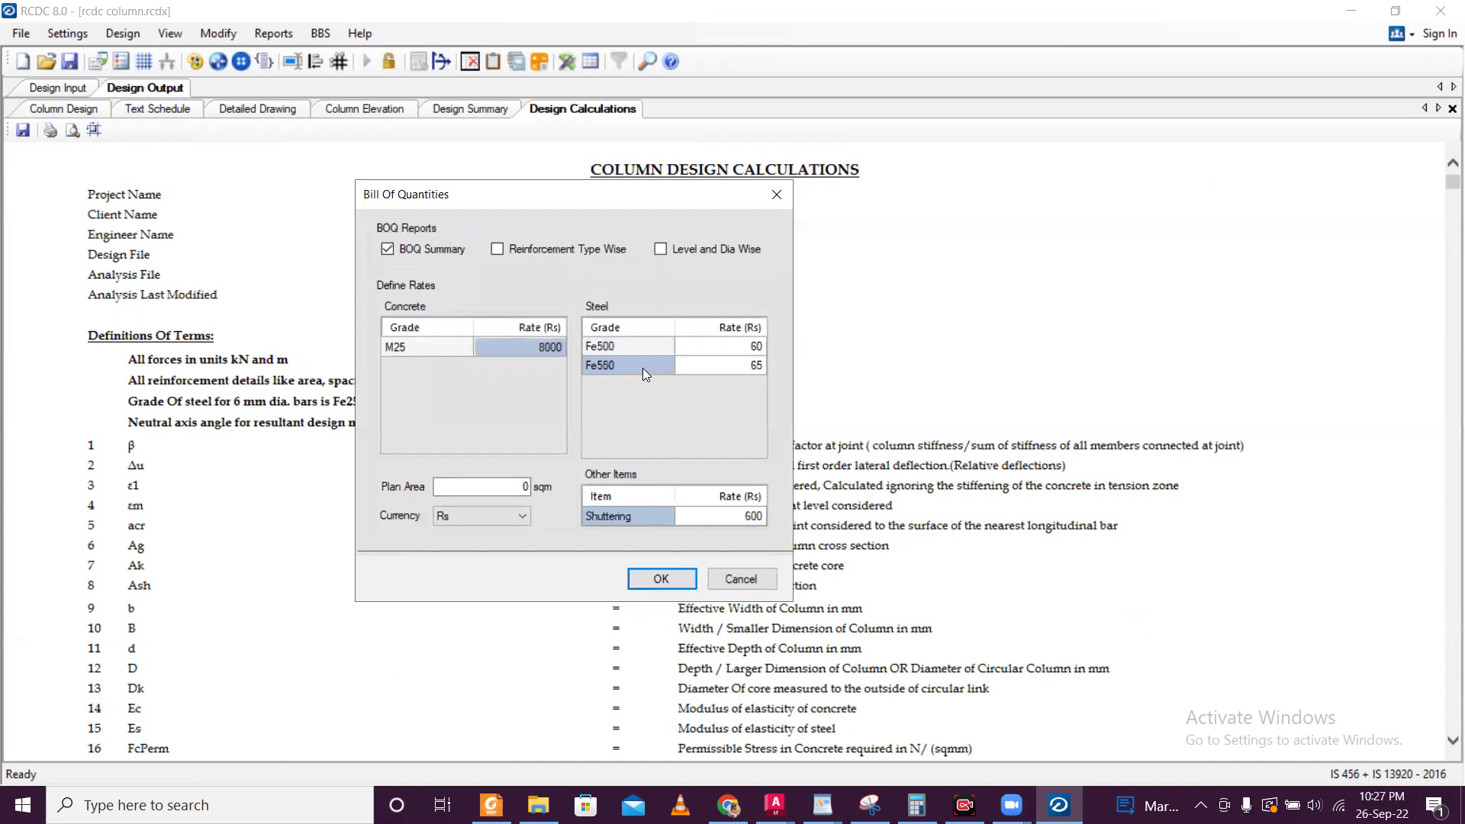
click(731, 372)
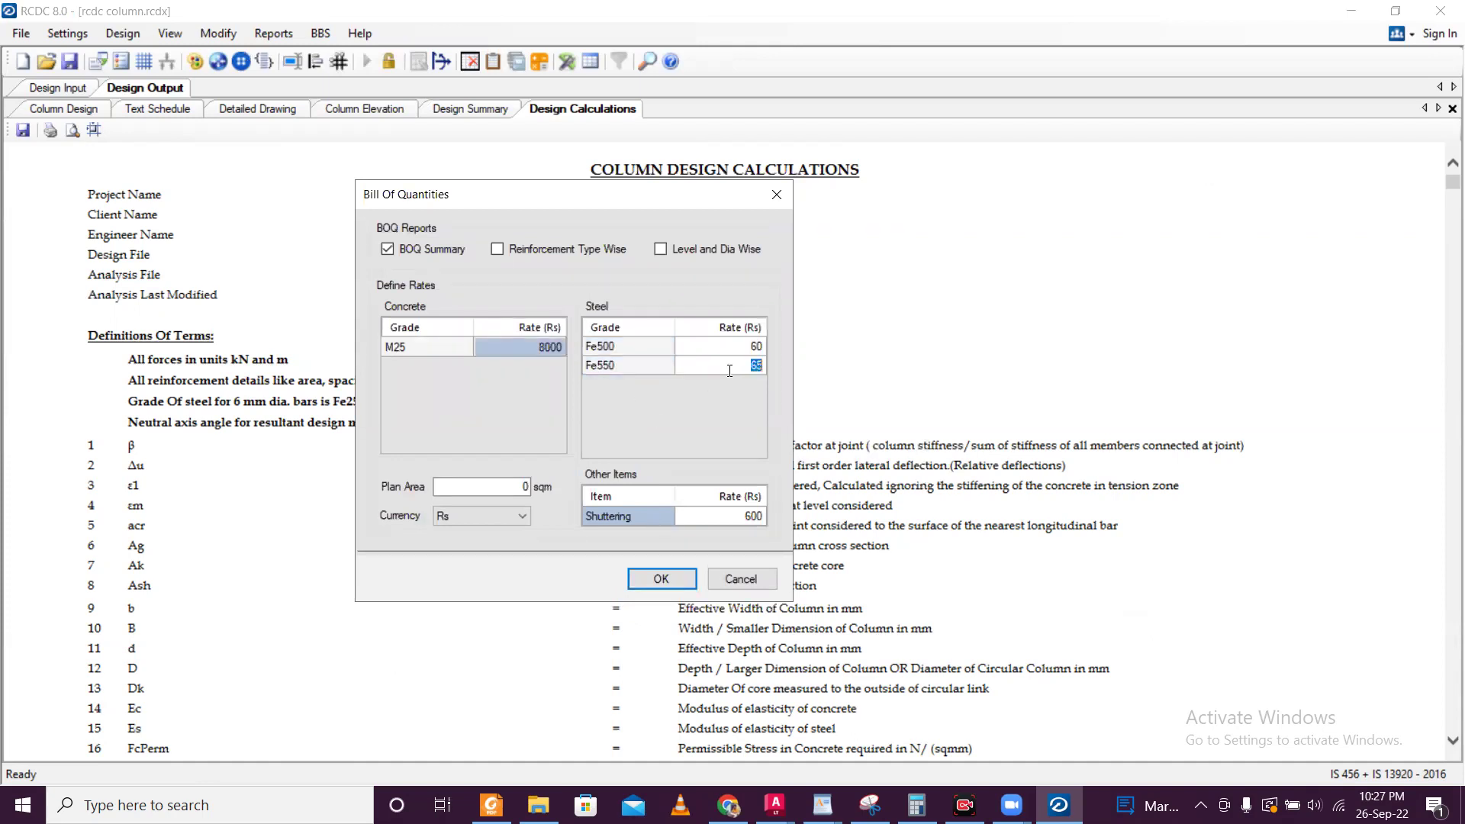
text(101)
drag(498, 486, 541, 487)
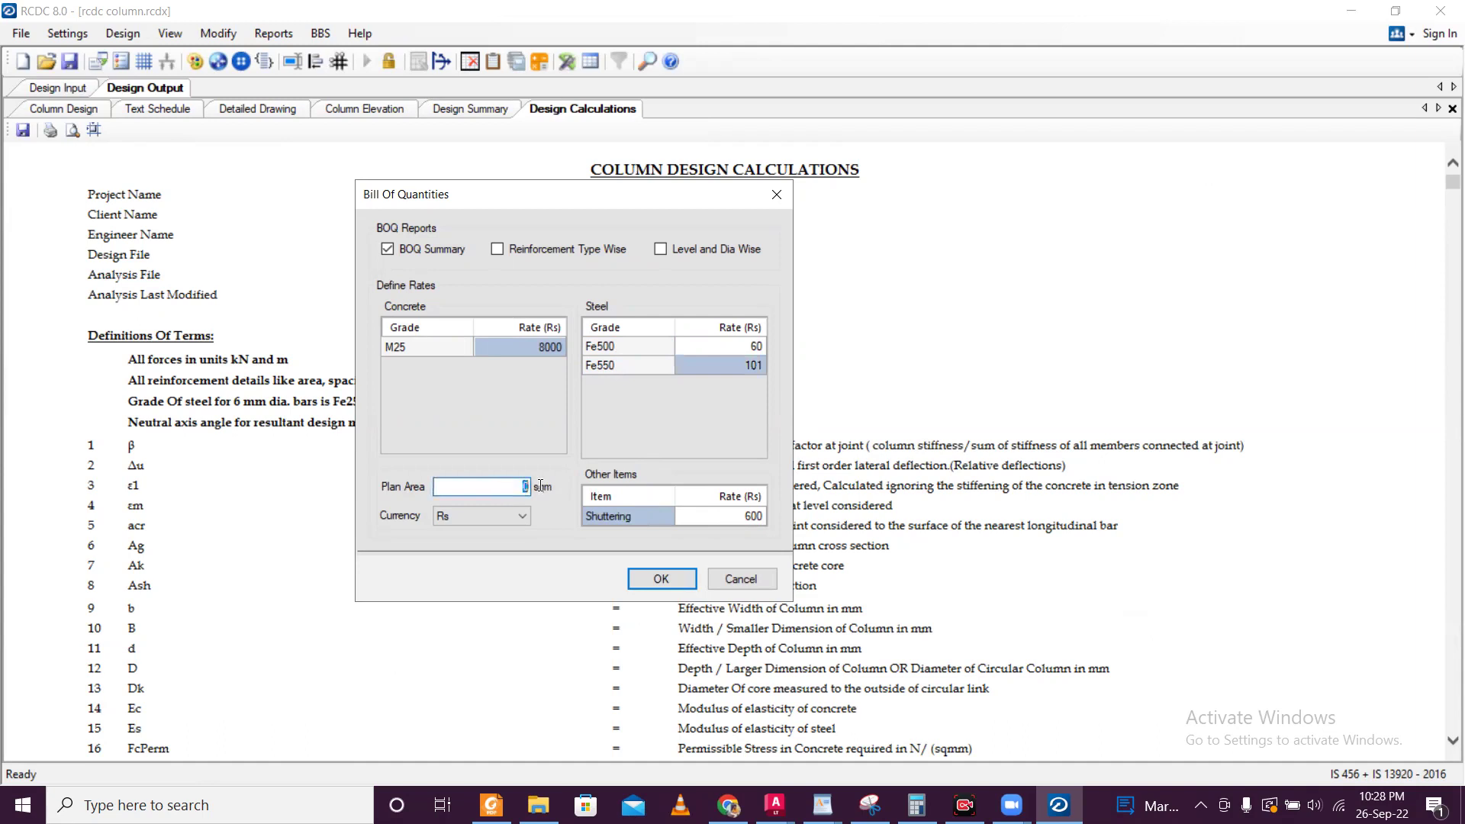
click(513, 517)
click(507, 519)
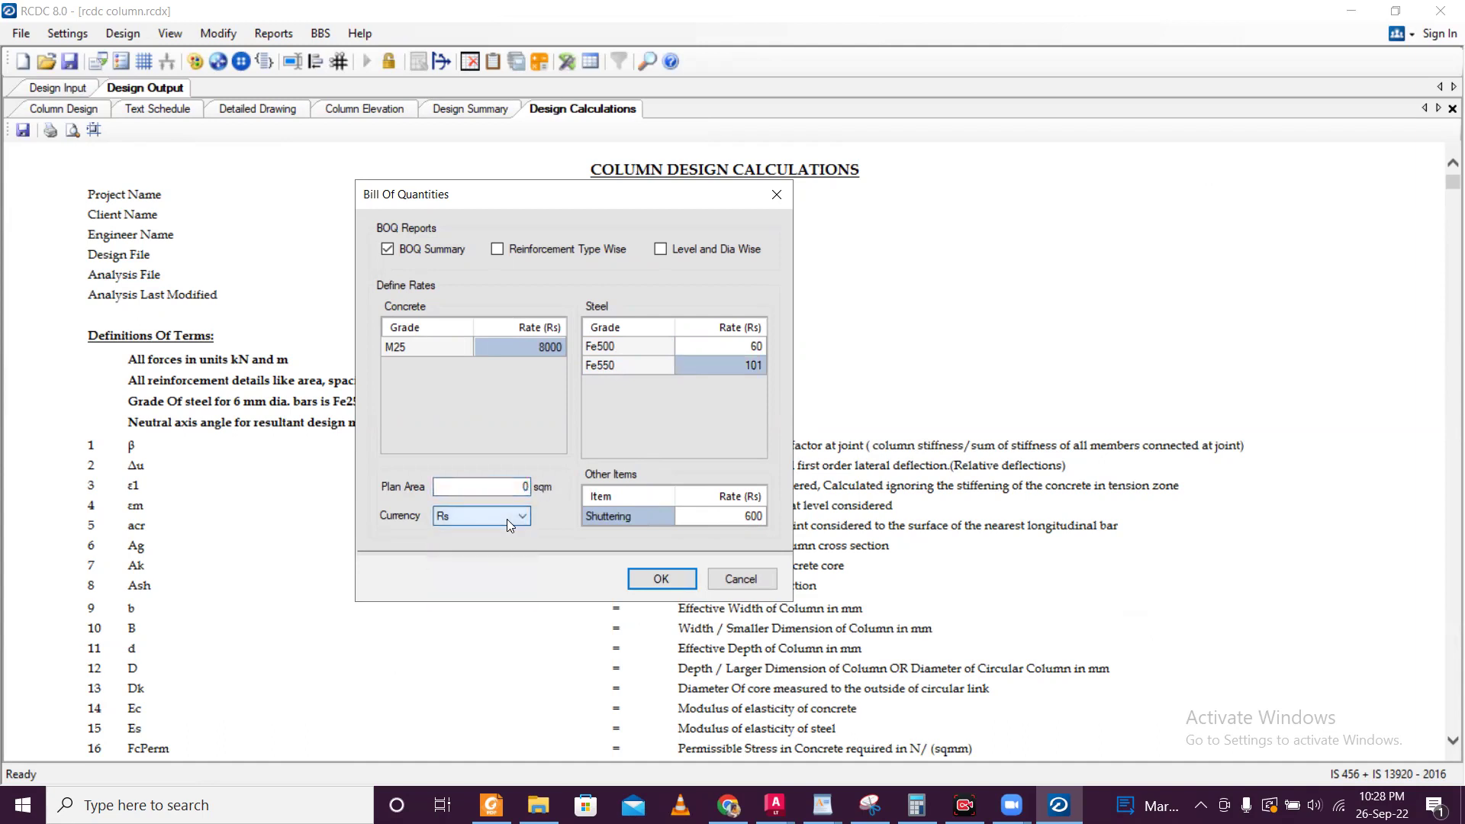
click(661, 580)
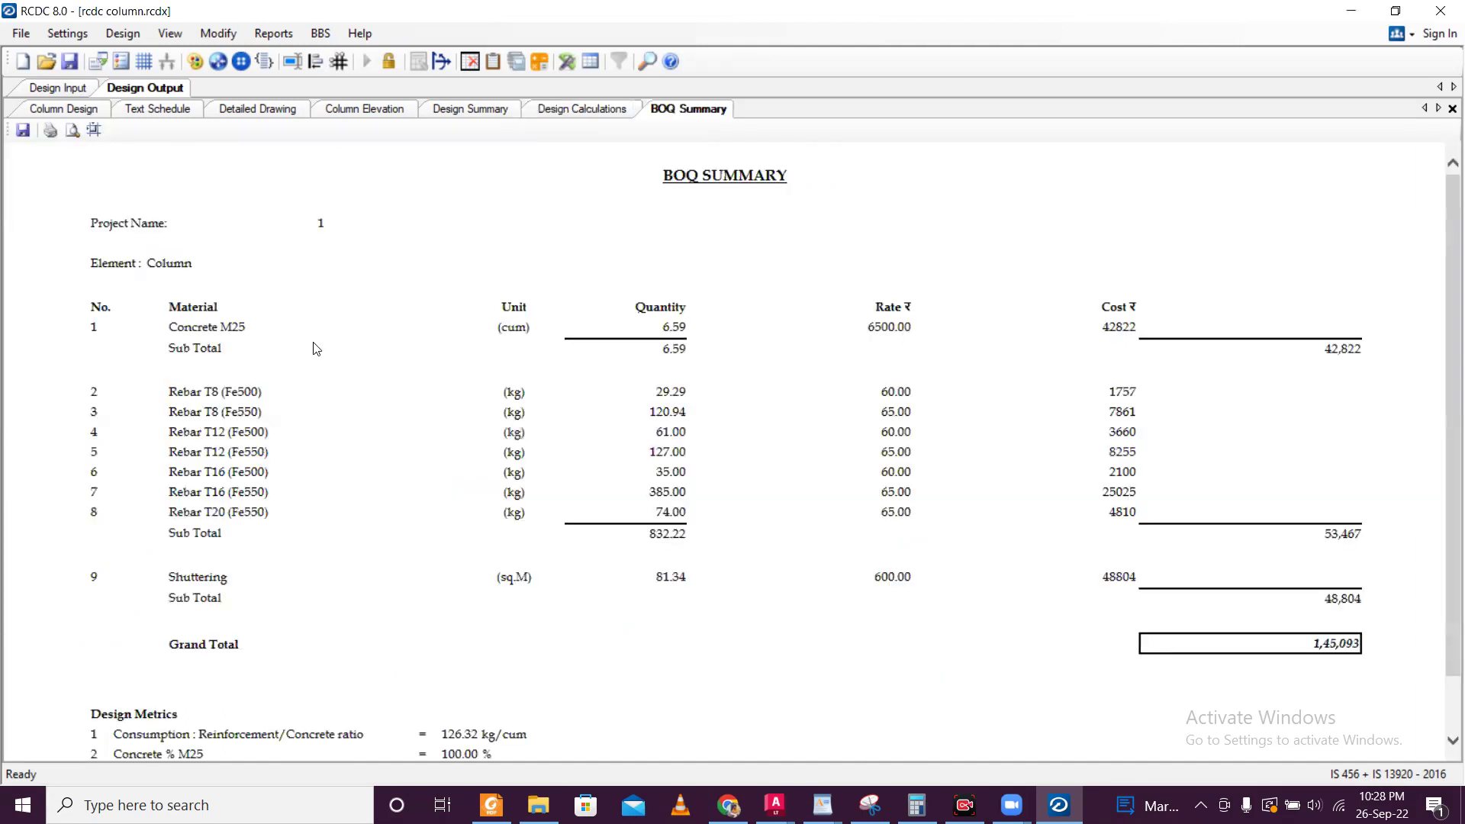
- Check the concrete quantity, rate and cost in the BOQ summary, and print it to a PDF named "boq" in the Staad File 1 folder
double_click(674, 329)
mouse_move(853, 331)
mouse_down()
mouse_move(915, 341)
mouse_move(869, 335)
mouse_up()
click(916, 341)
click(925, 342)
drag(1104, 331, 1117, 331)
scroll(949, 372, down, 1)
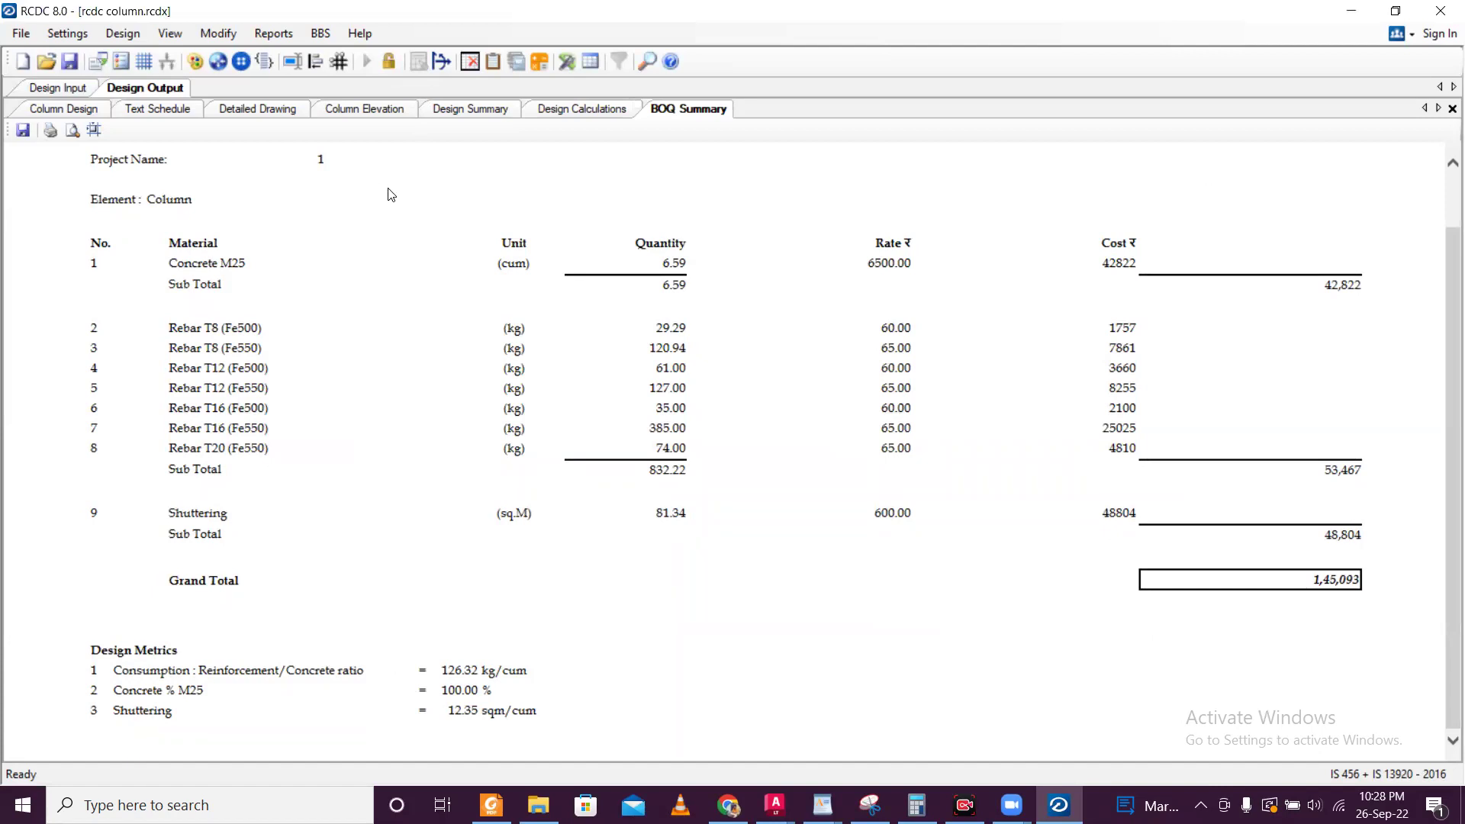
key(ctrl+p)
click(269, 397)
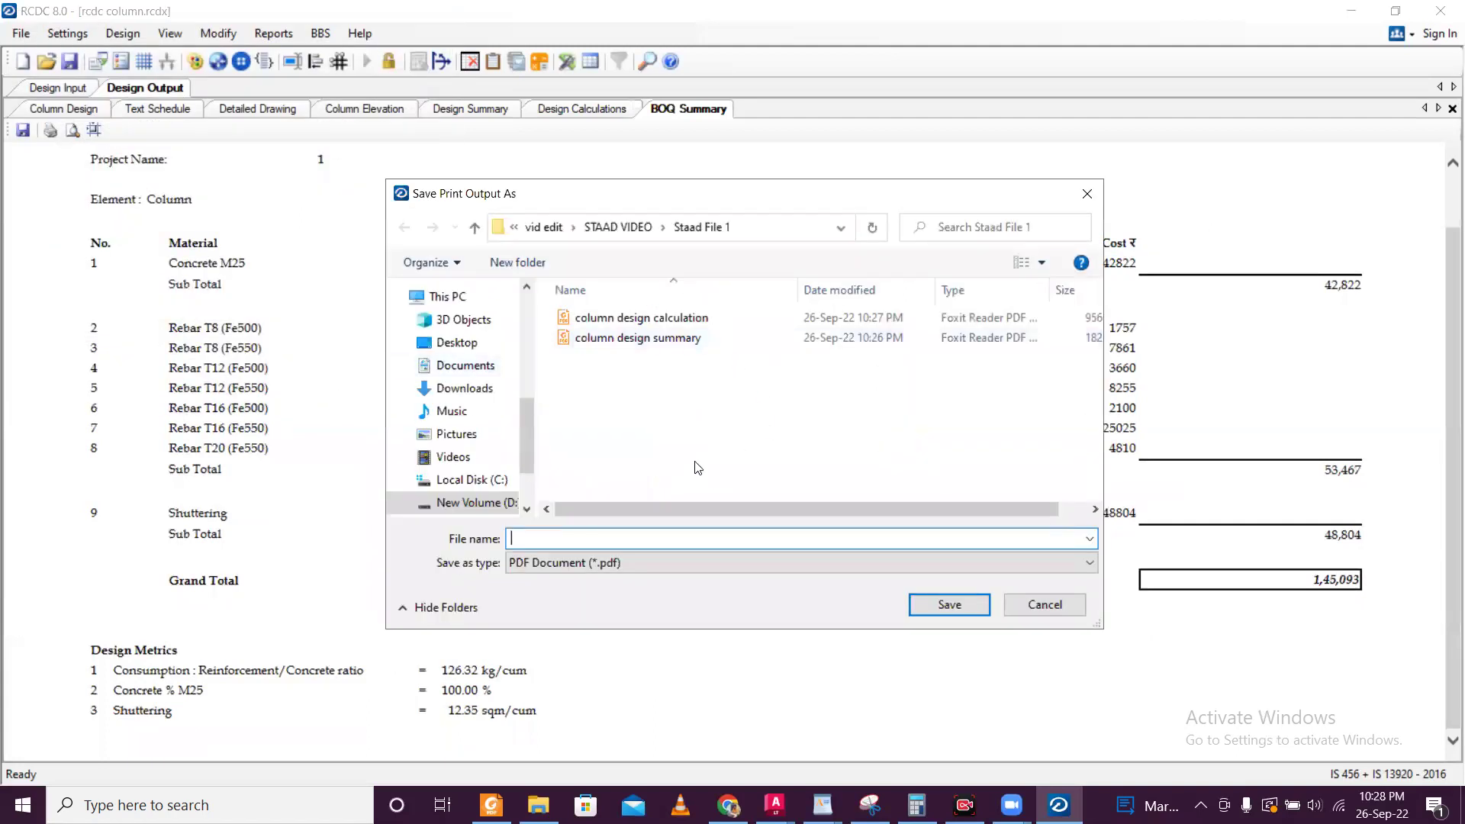
text(boq)
click(950, 604)
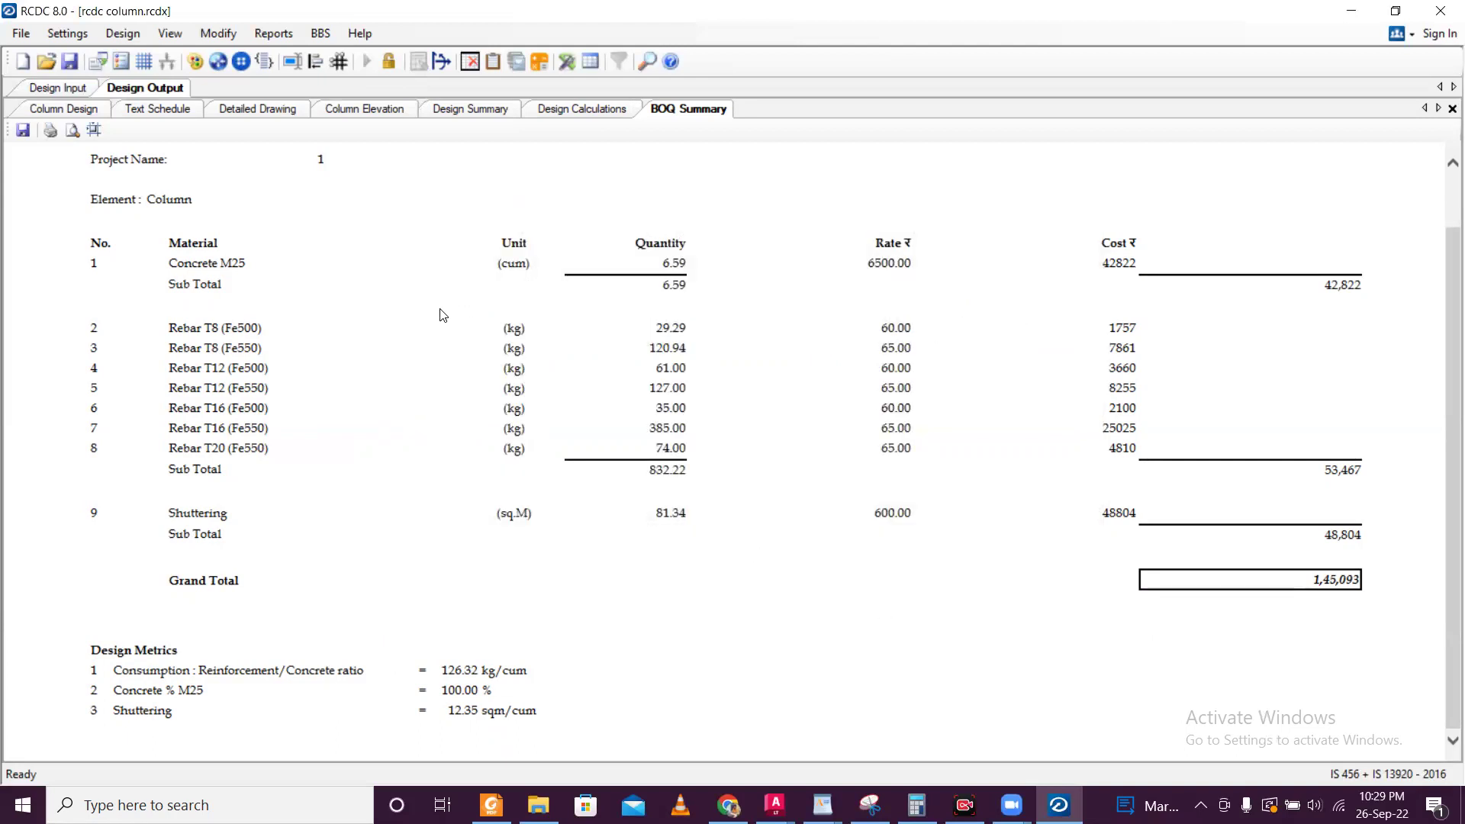
- Generate the bar bending schedule for all columns, on screen and in Drawing format
click(277, 35)
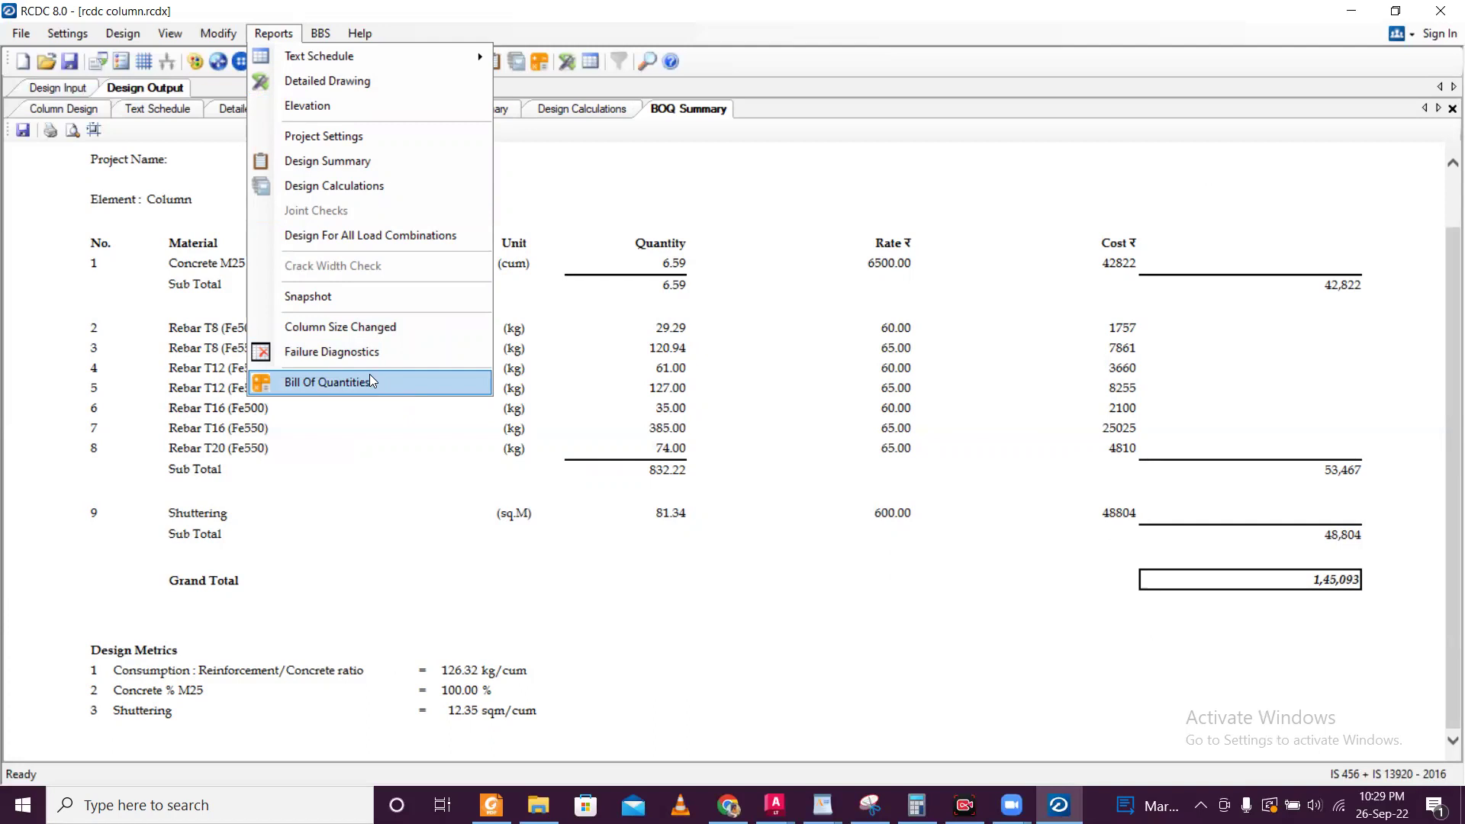
mouse_move(313, 35)
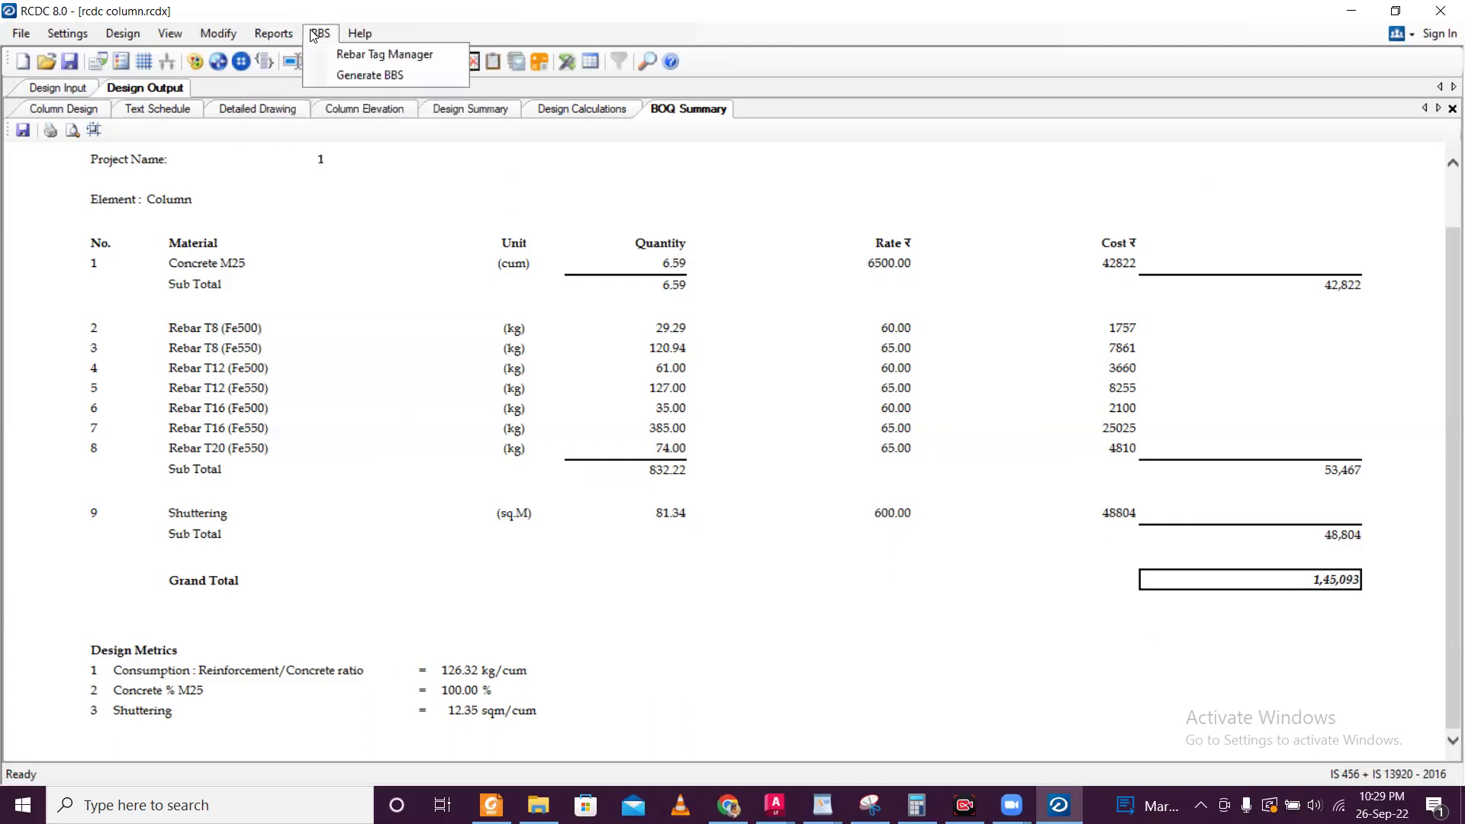
click(339, 73)
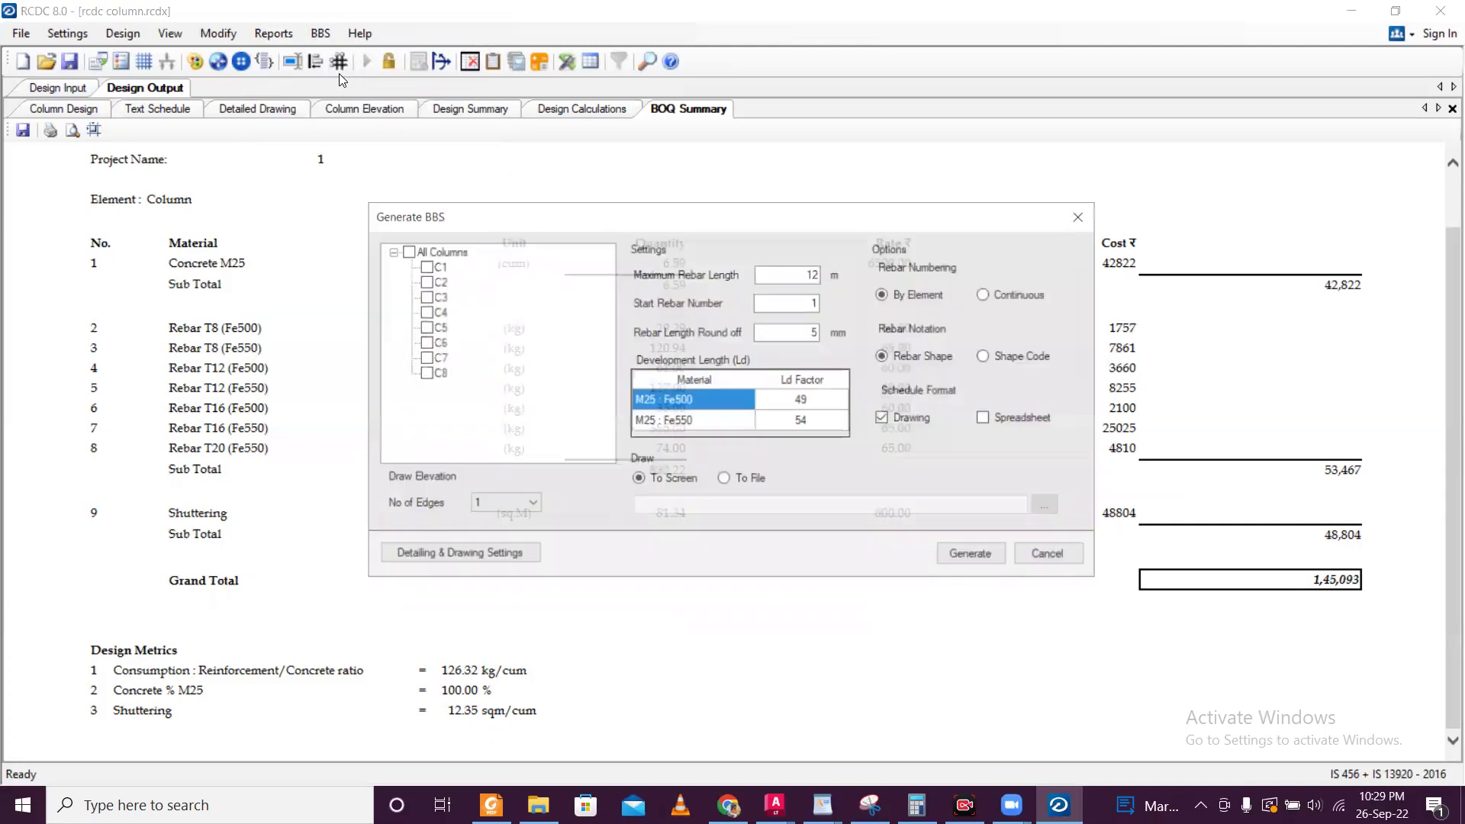
click(407, 251)
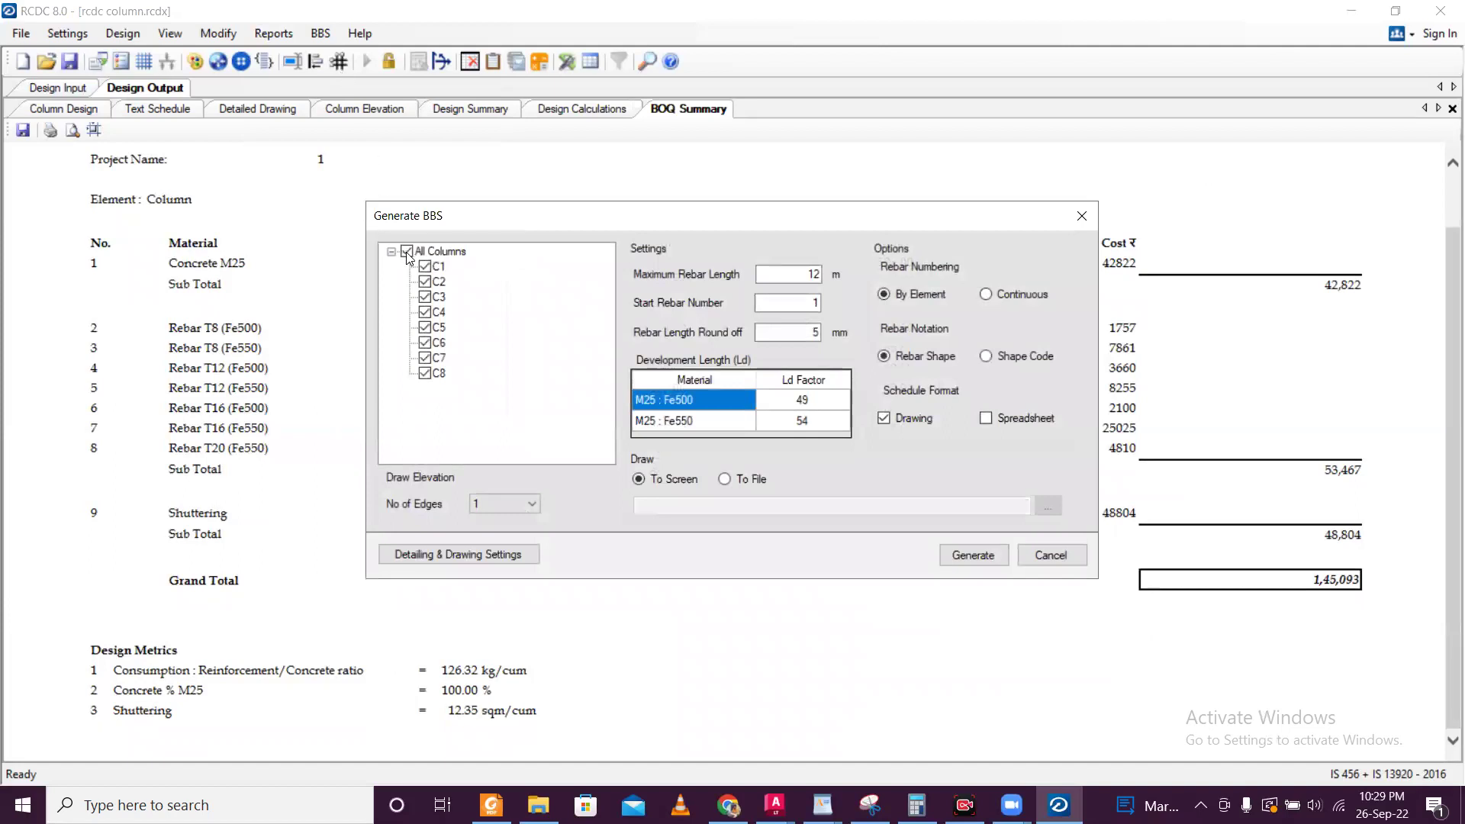
click(702, 420)
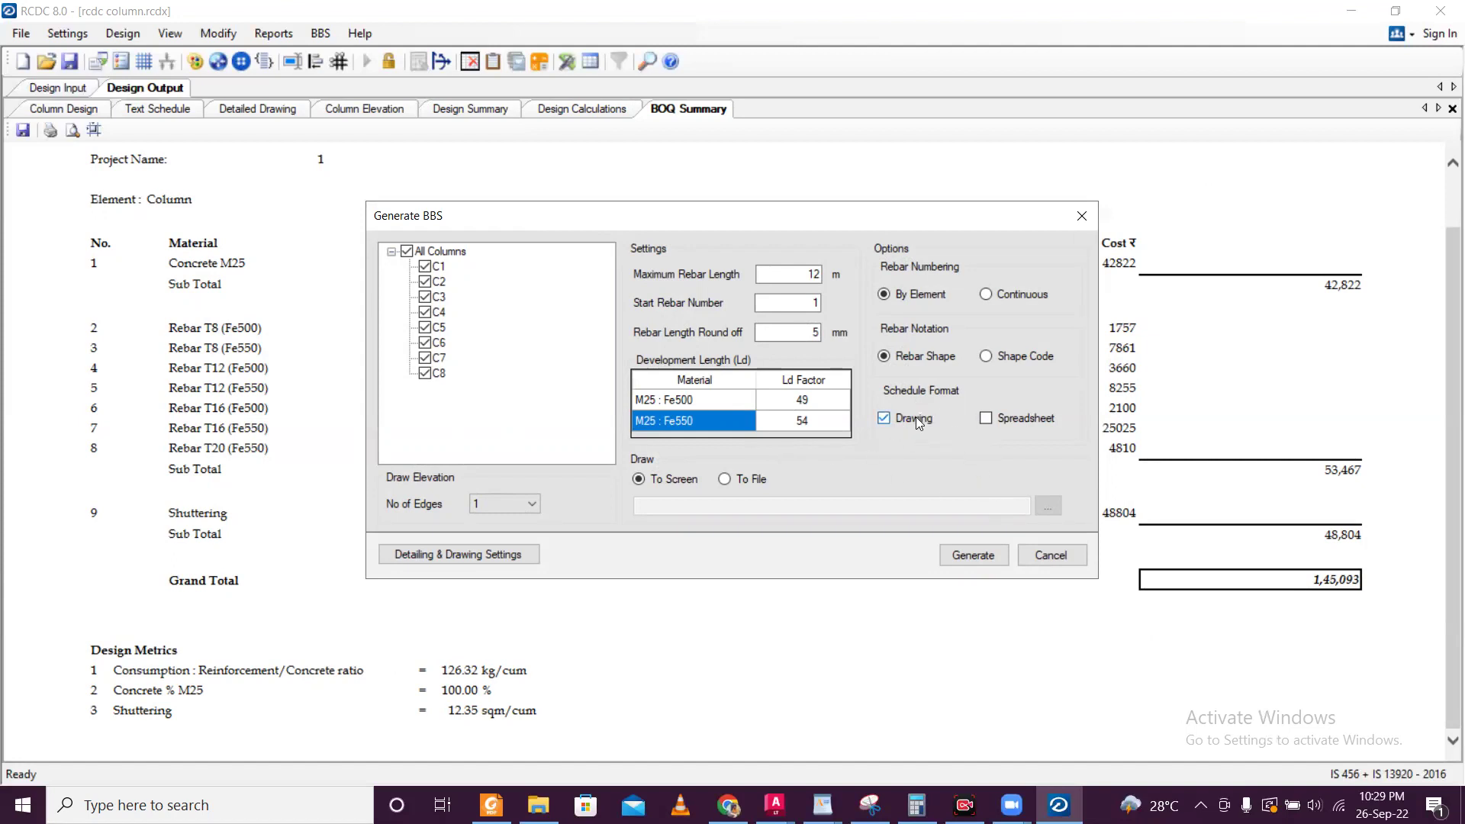
click(978, 554)
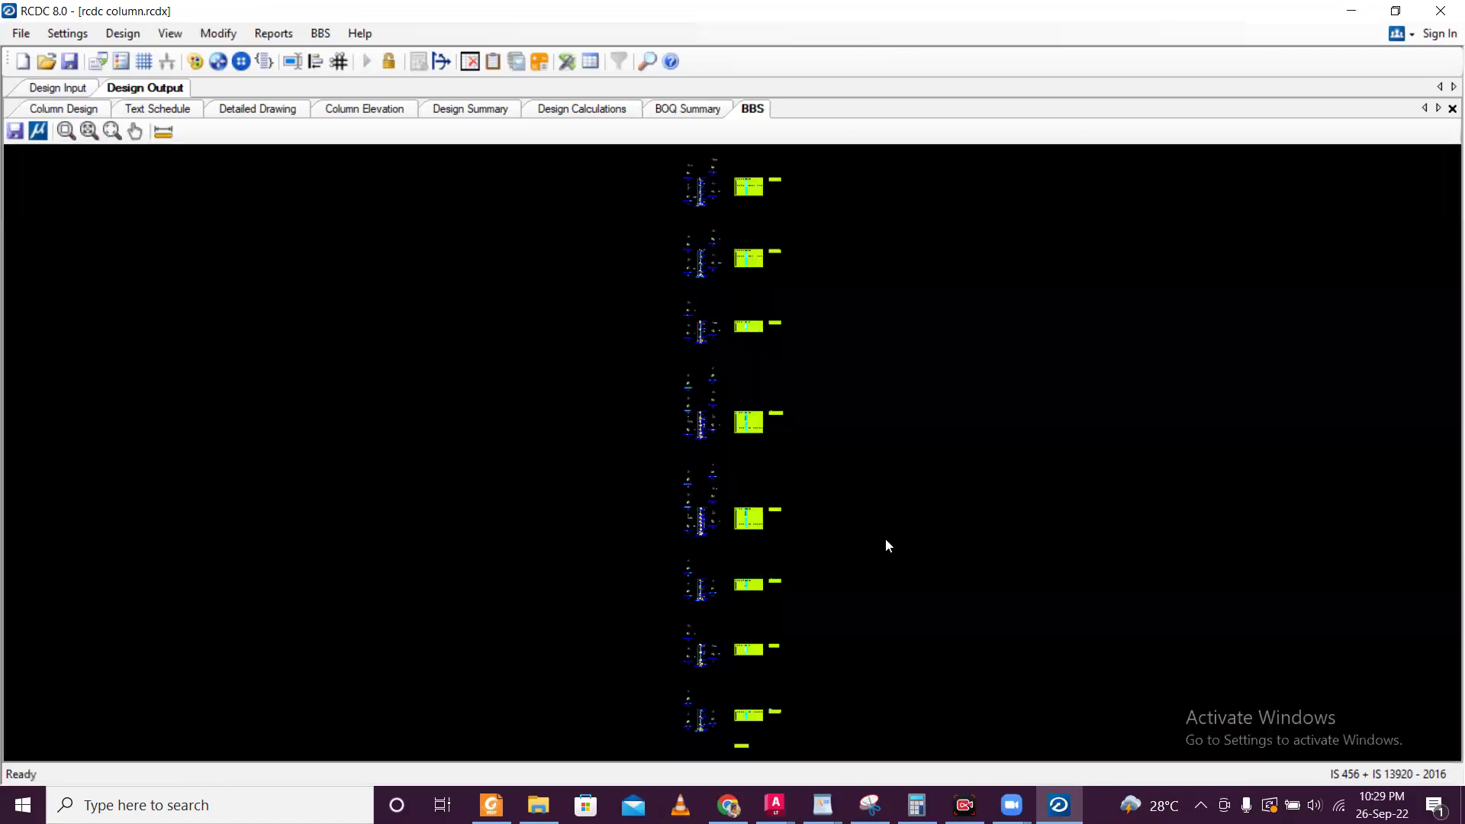
- Examine the elevation and cross-section details of column C7 in the BBS drawing
scroll(693, 293, up, 5)
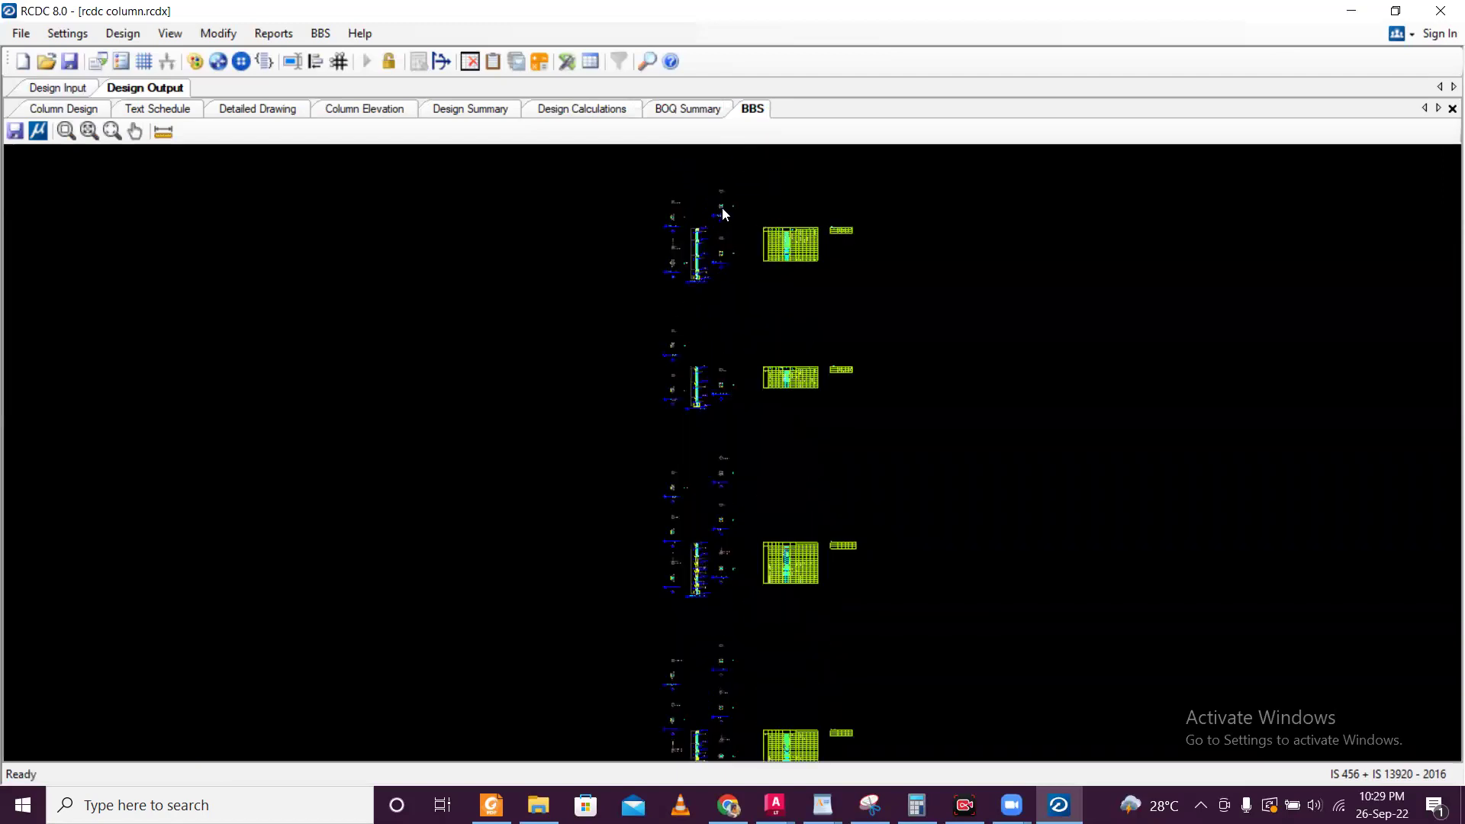
scroll(699, 222, up, 5)
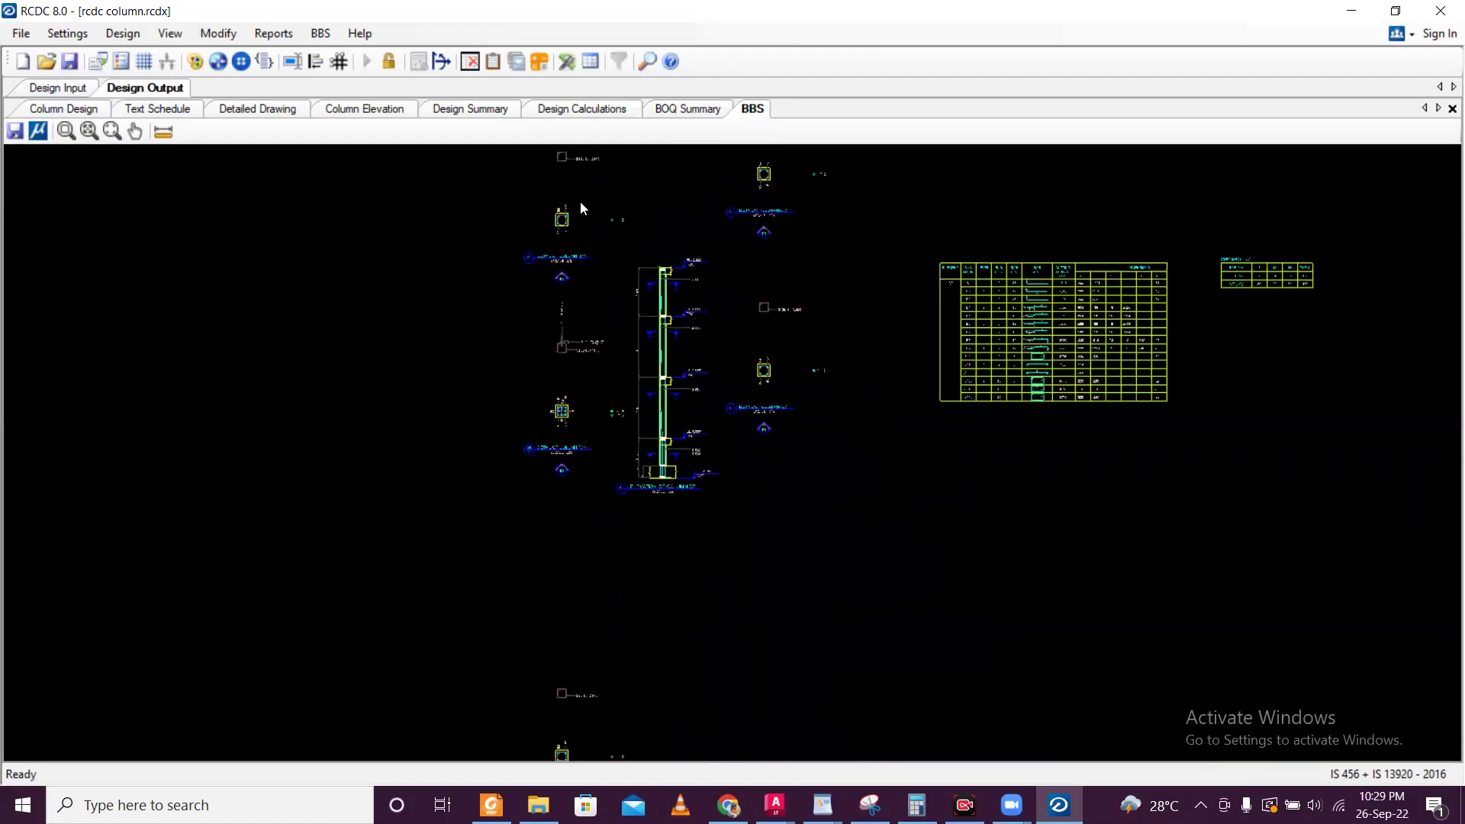
scroll(672, 248, up, 5)
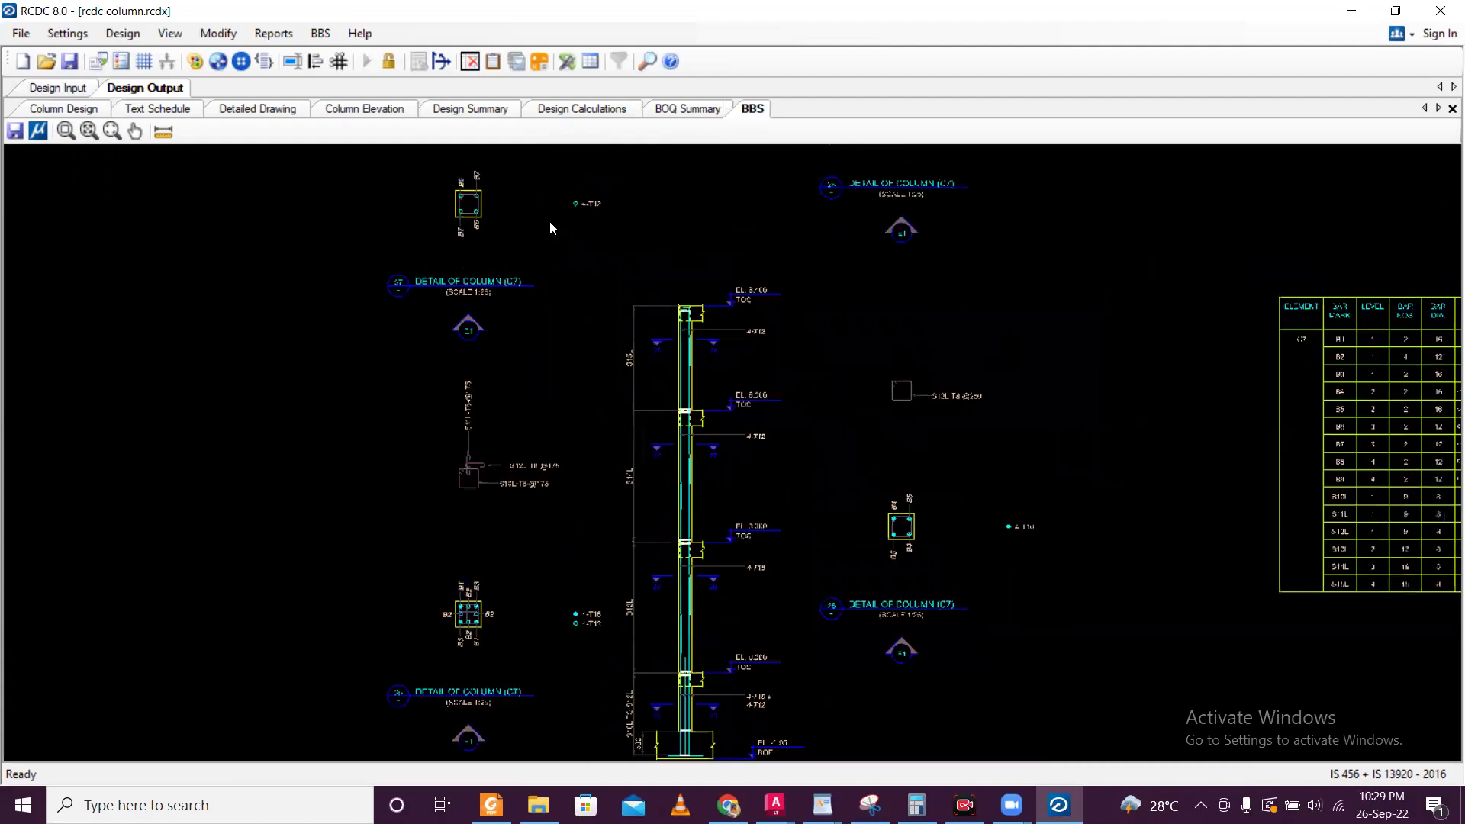
scroll(450, 210, down, 4)
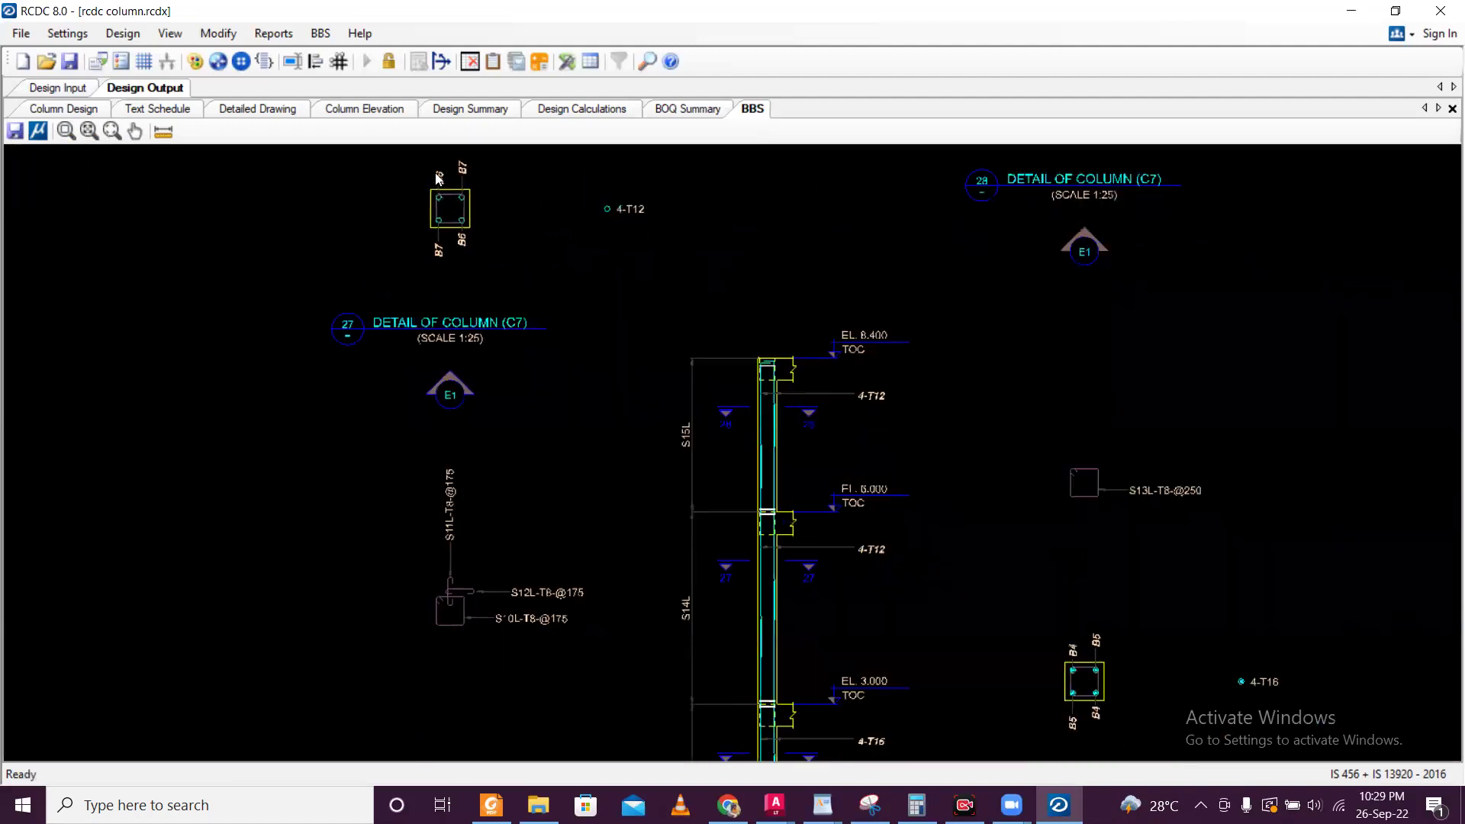
scroll(450, 192, down, 1)
- Read through column C7's bar schedule table, including bar marks, shapes, cutting lengths and dimensions
mouse_move(743, 343)
middle_down()
mouse_move(524, 279)
mouse_move(558, 350)
middle_up()
scroll(676, 327, up, 3)
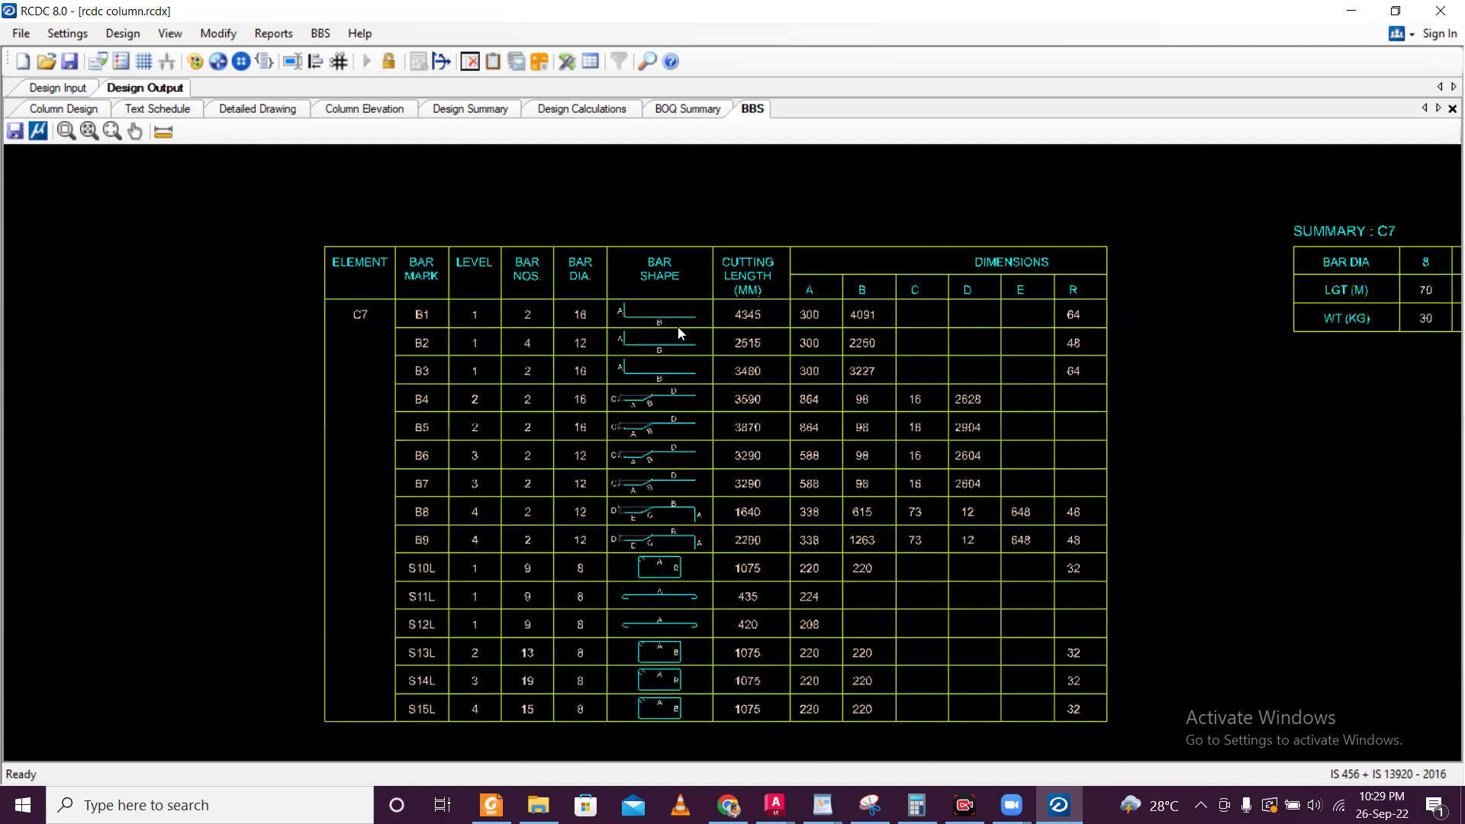
scroll(696, 348, down, 1)
middle_drag(328, 756, 455, 458)
scroll(455, 453, up, 1)
scroll(469, 446, down, 3)
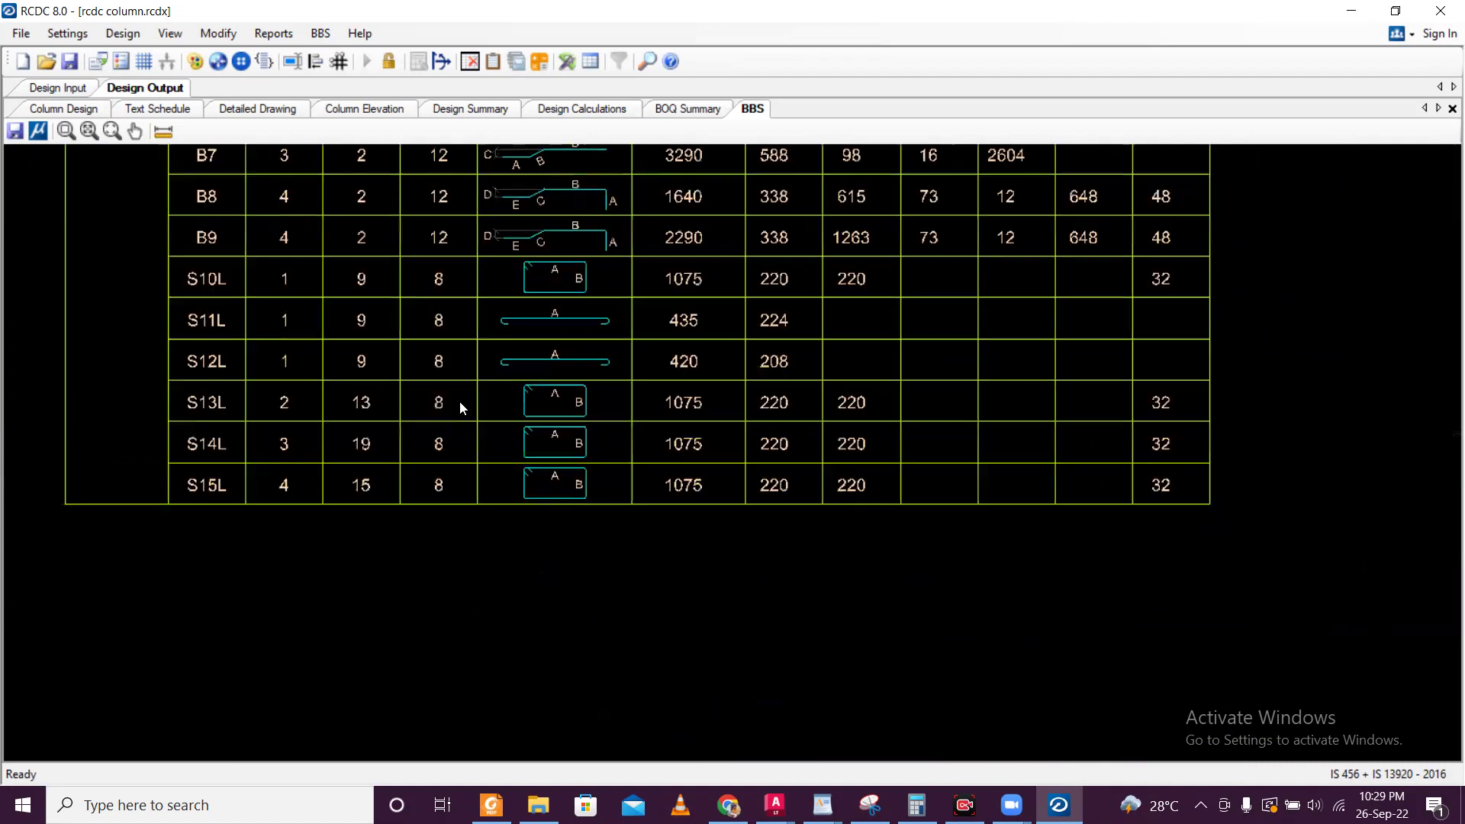
scroll(645, 380, up, 1)
scroll(471, 356, down, 1)
scroll(393, 355, up, 2)
scroll(313, 342, up, 1)
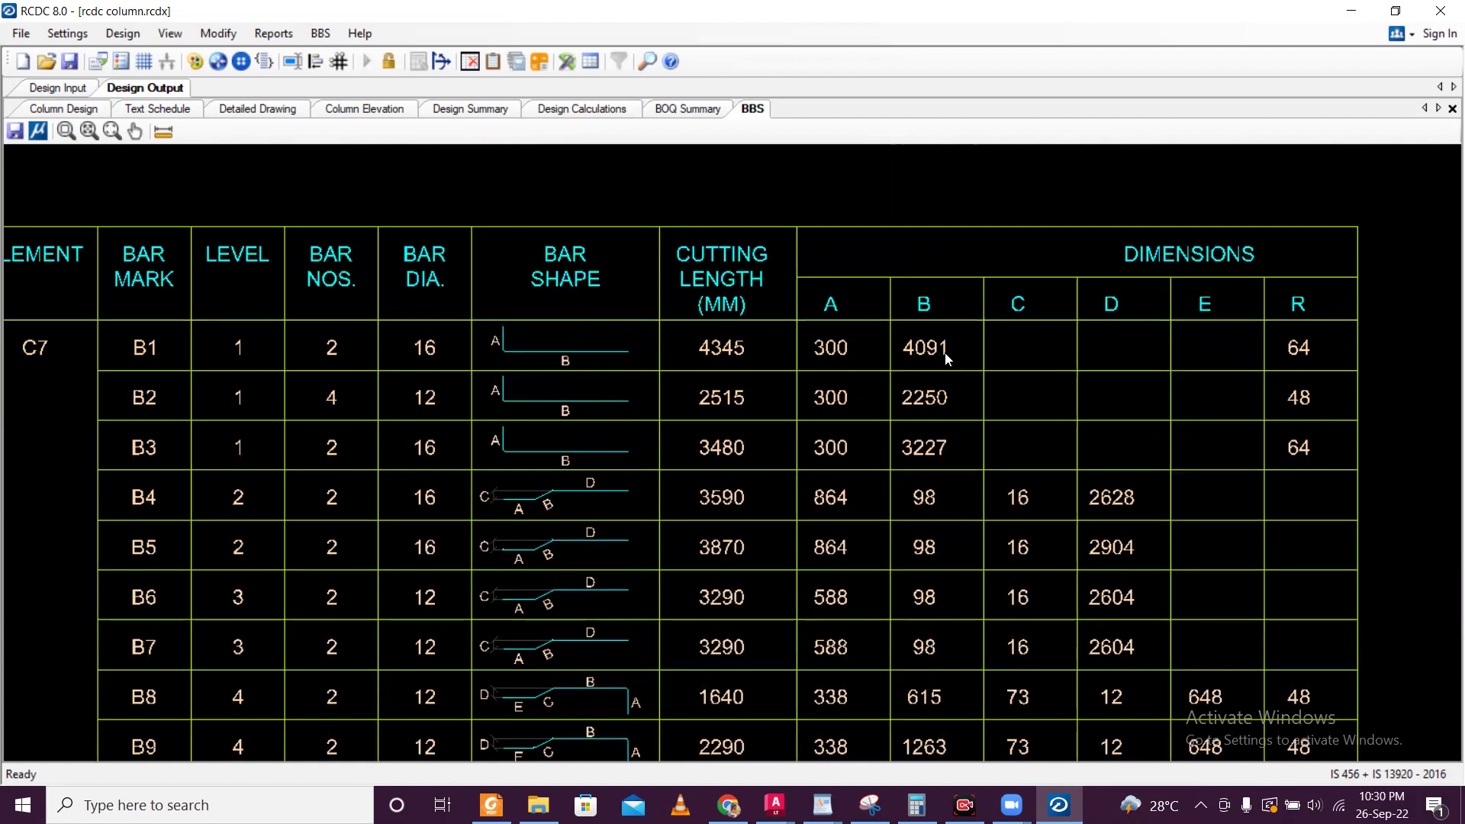
- Compare the schedule with column C7's elevation around EL. 3.000 and EL. 6.000, and look over the neighbouring section details
scroll(954, 364, down, 2)
scroll(970, 389, down, 1)
scroll(606, 425, down, 1)
scroll(376, 425, down, 2)
scroll(404, 398, up, 2)
scroll(404, 398, up, 3)
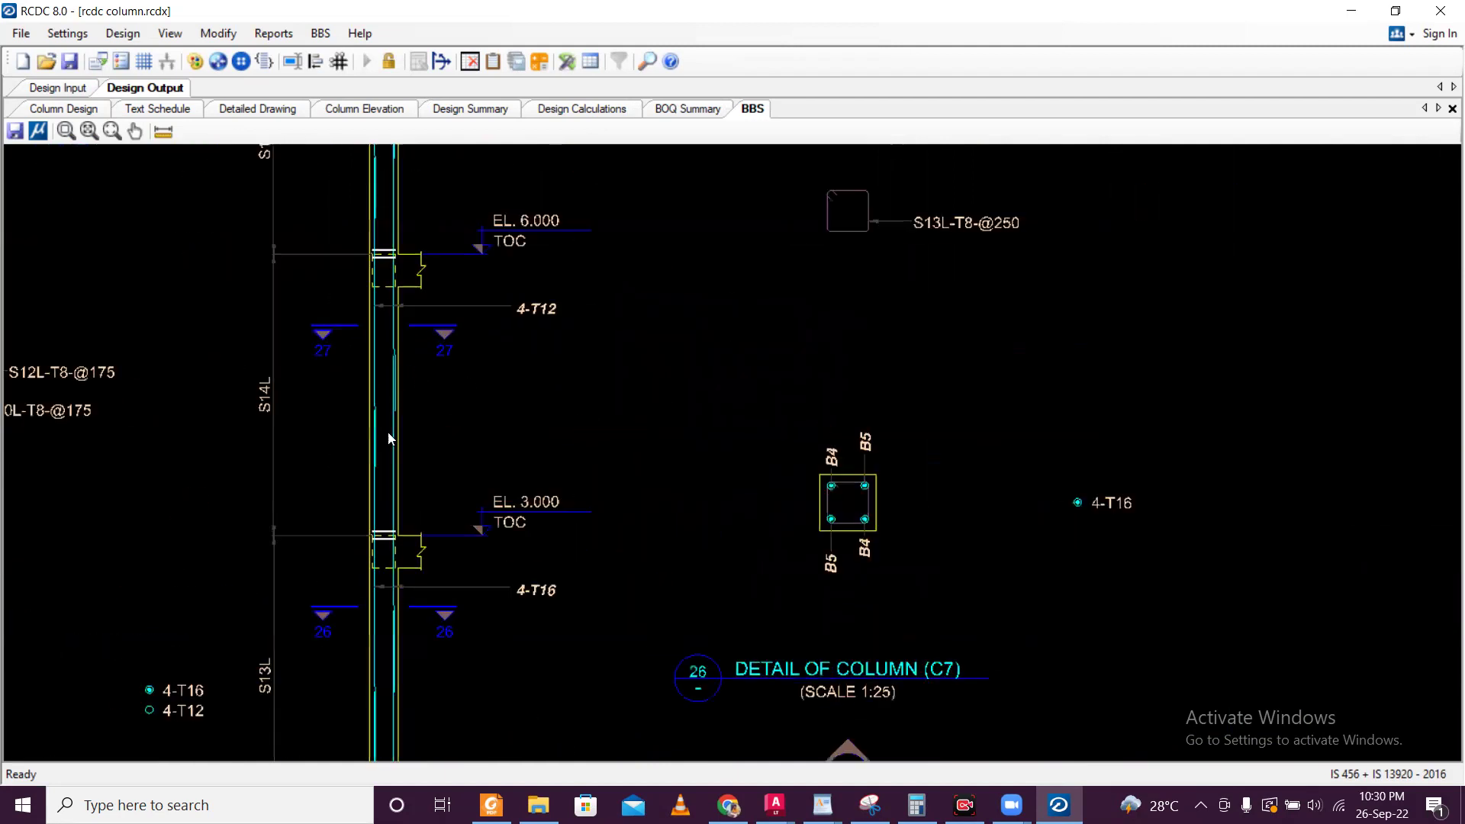
scroll(432, 372, down, 3)
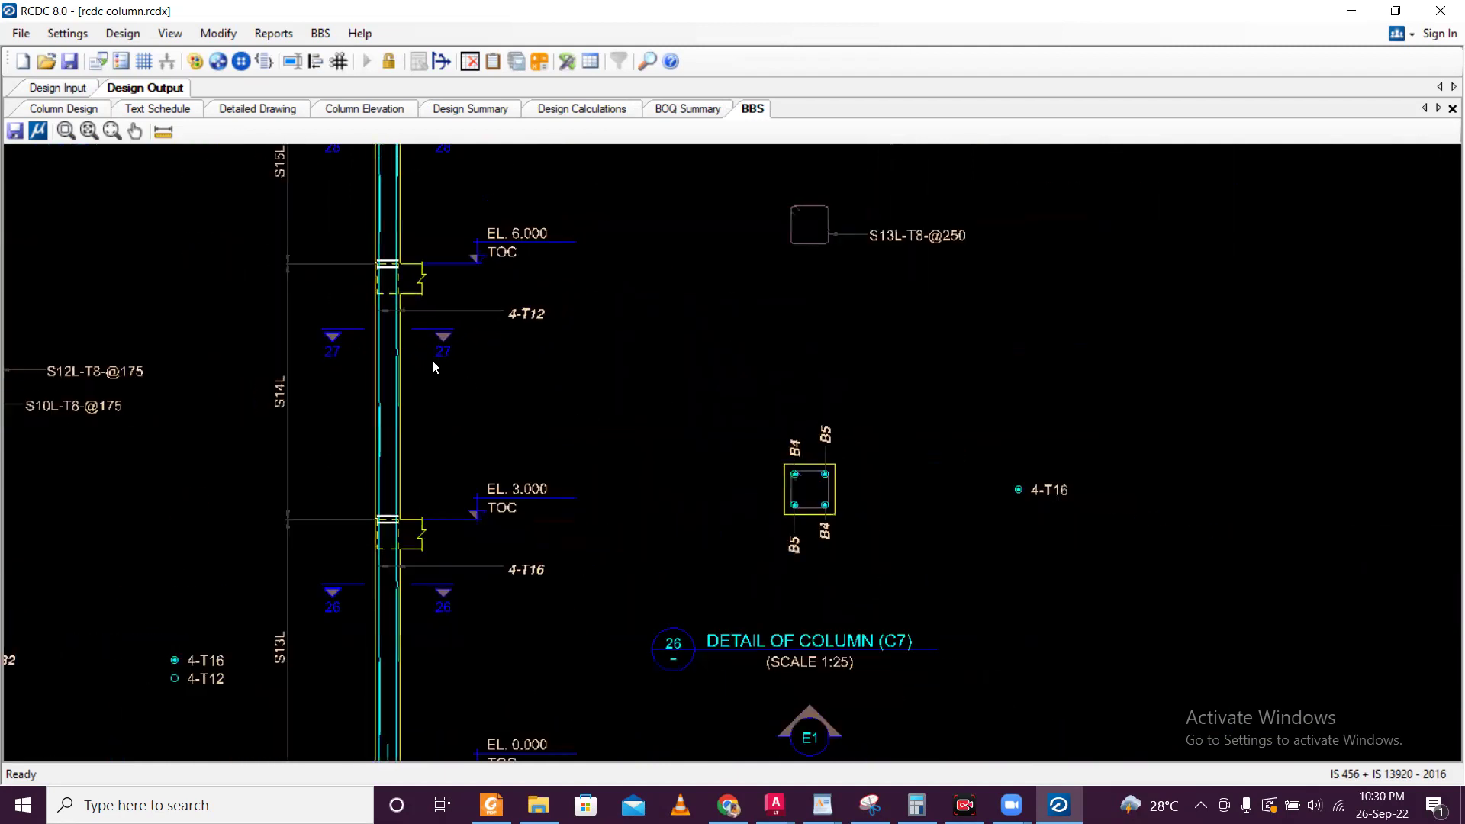
scroll(447, 357, down, 1)
scroll(939, 402, down, 1)
scroll(916, 382, up, 1)
scroll(653, 343, up, 1)
mouse_move(651, 337)
middle_down()
mouse_move(612, 498)
mouse_move(687, 563)
mouse_move(658, 376)
mouse_move(671, 352)
middle_up()
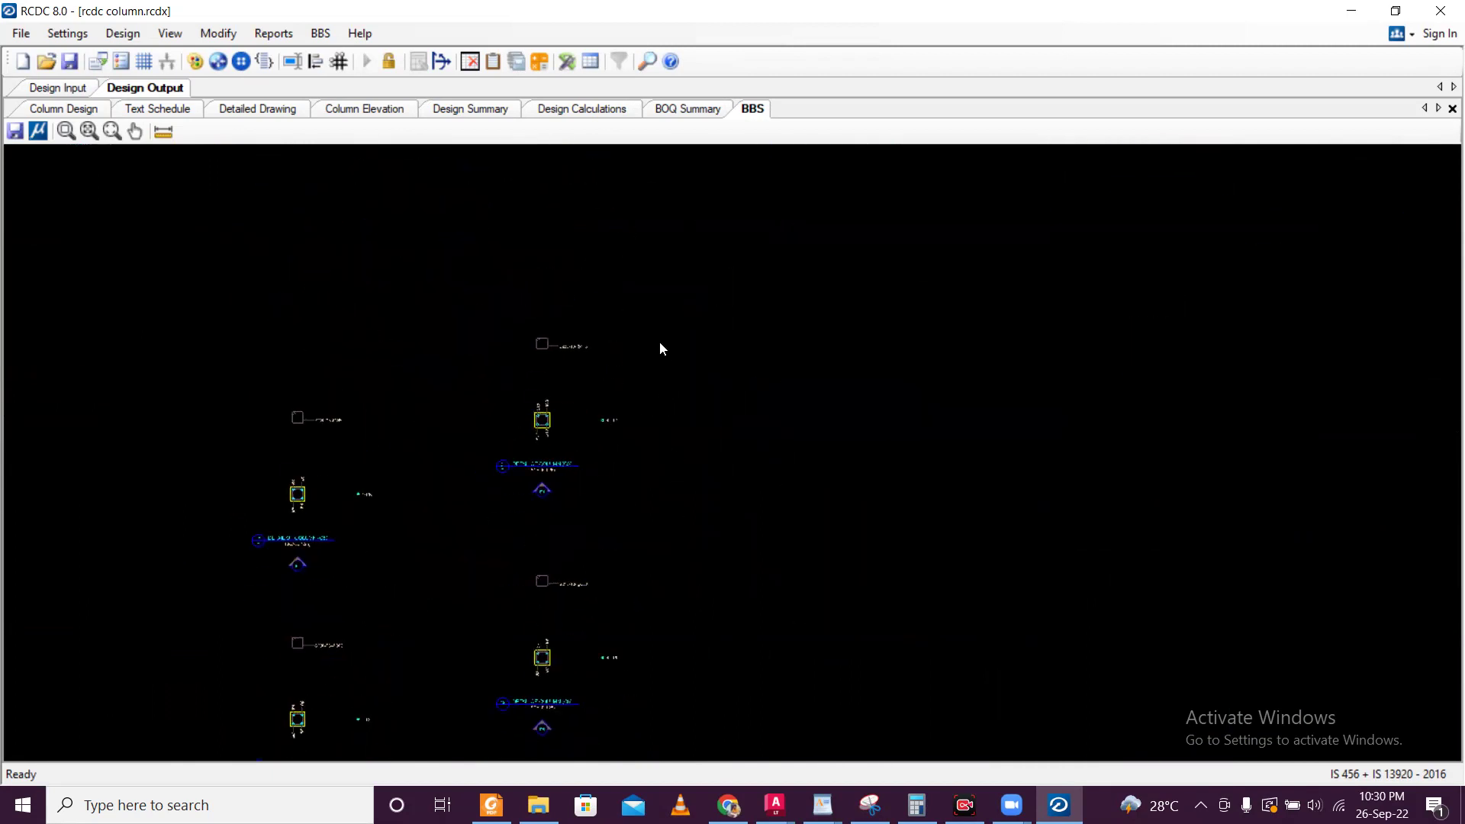
- Save the bar bending schedule drawing as a DXF file named "column bbs" in the Staad File 1 folder
click(16, 132)
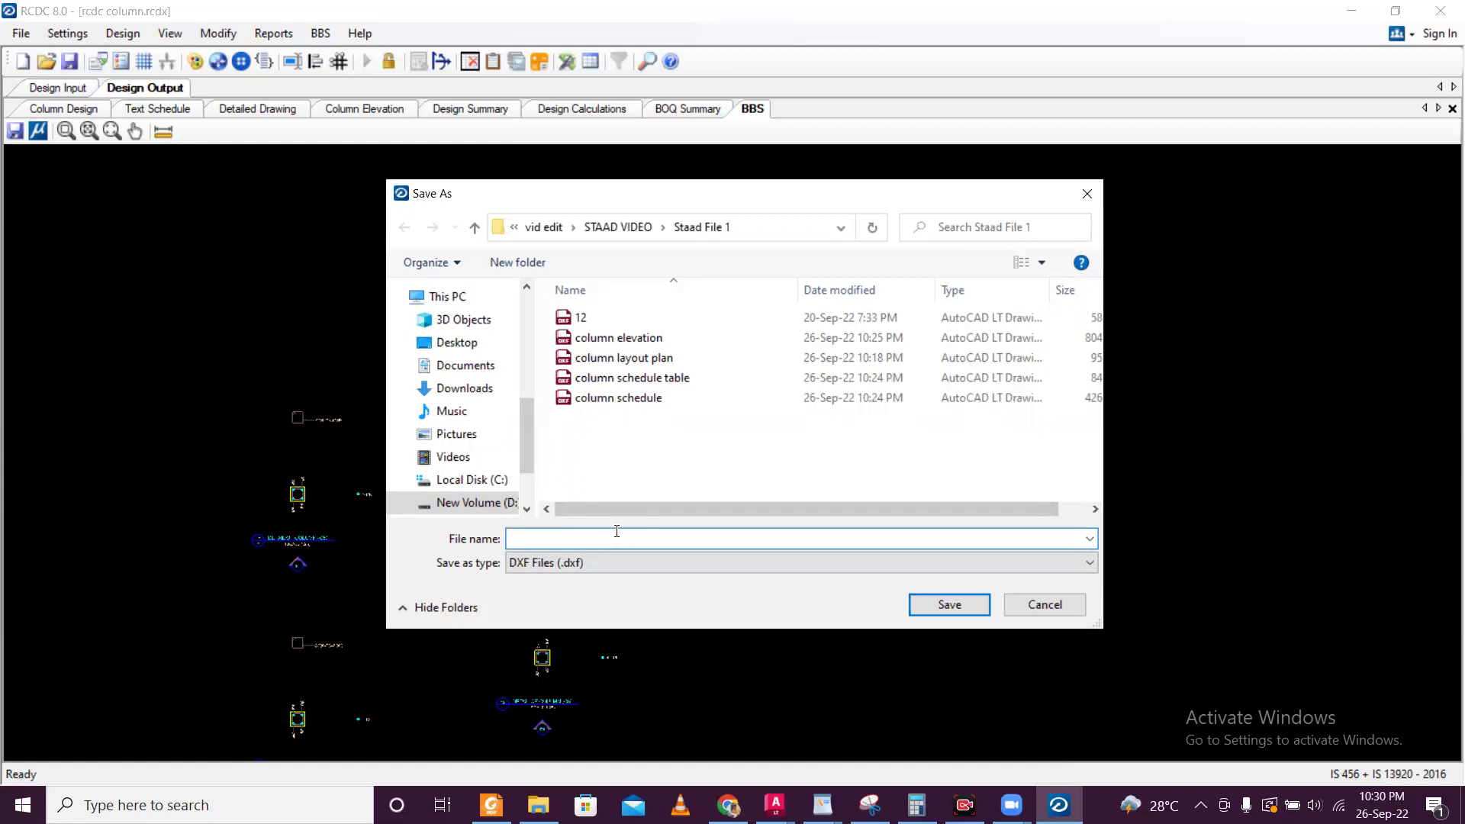
text(column )
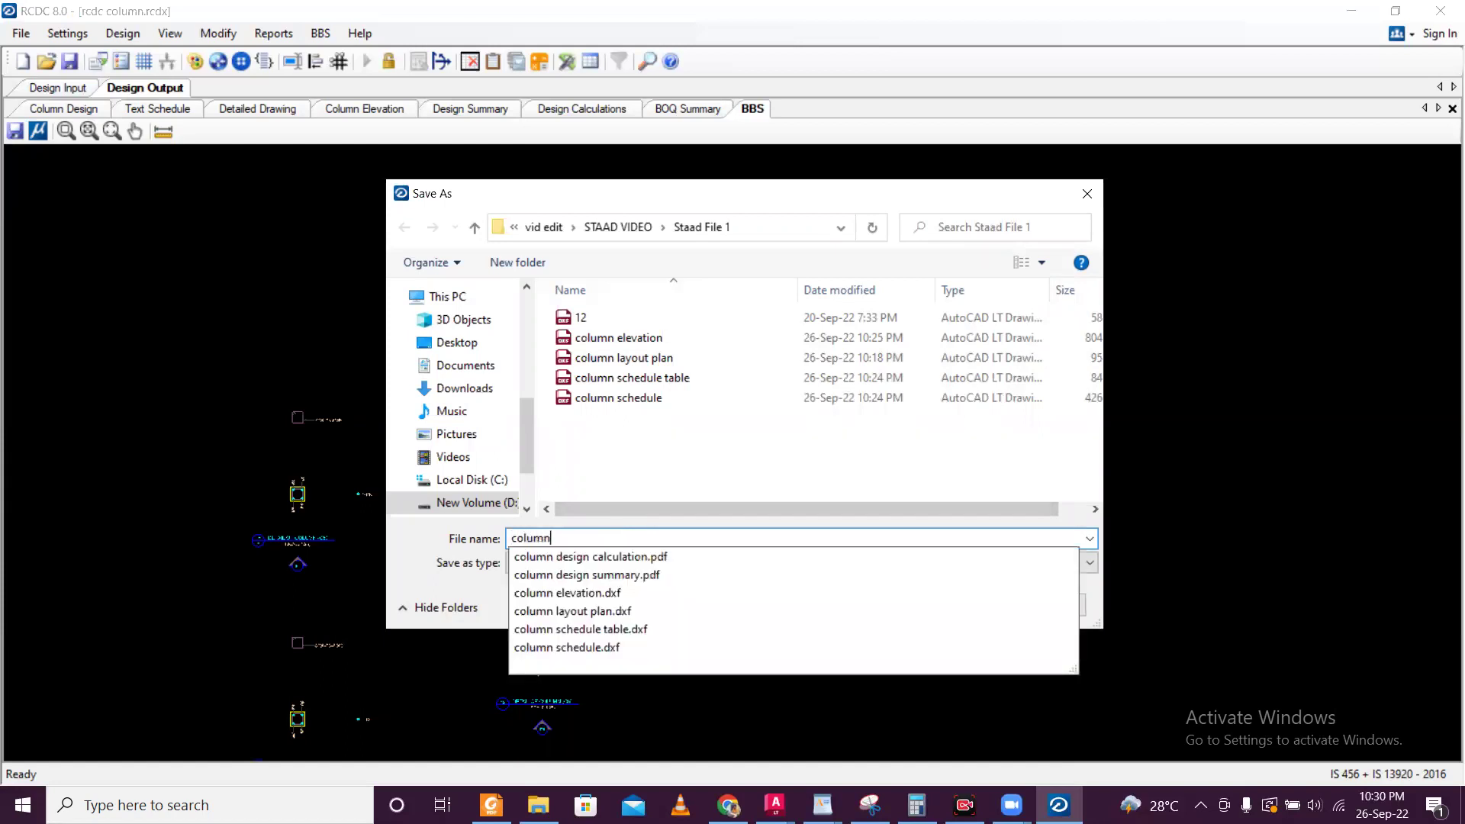
text(bbs)
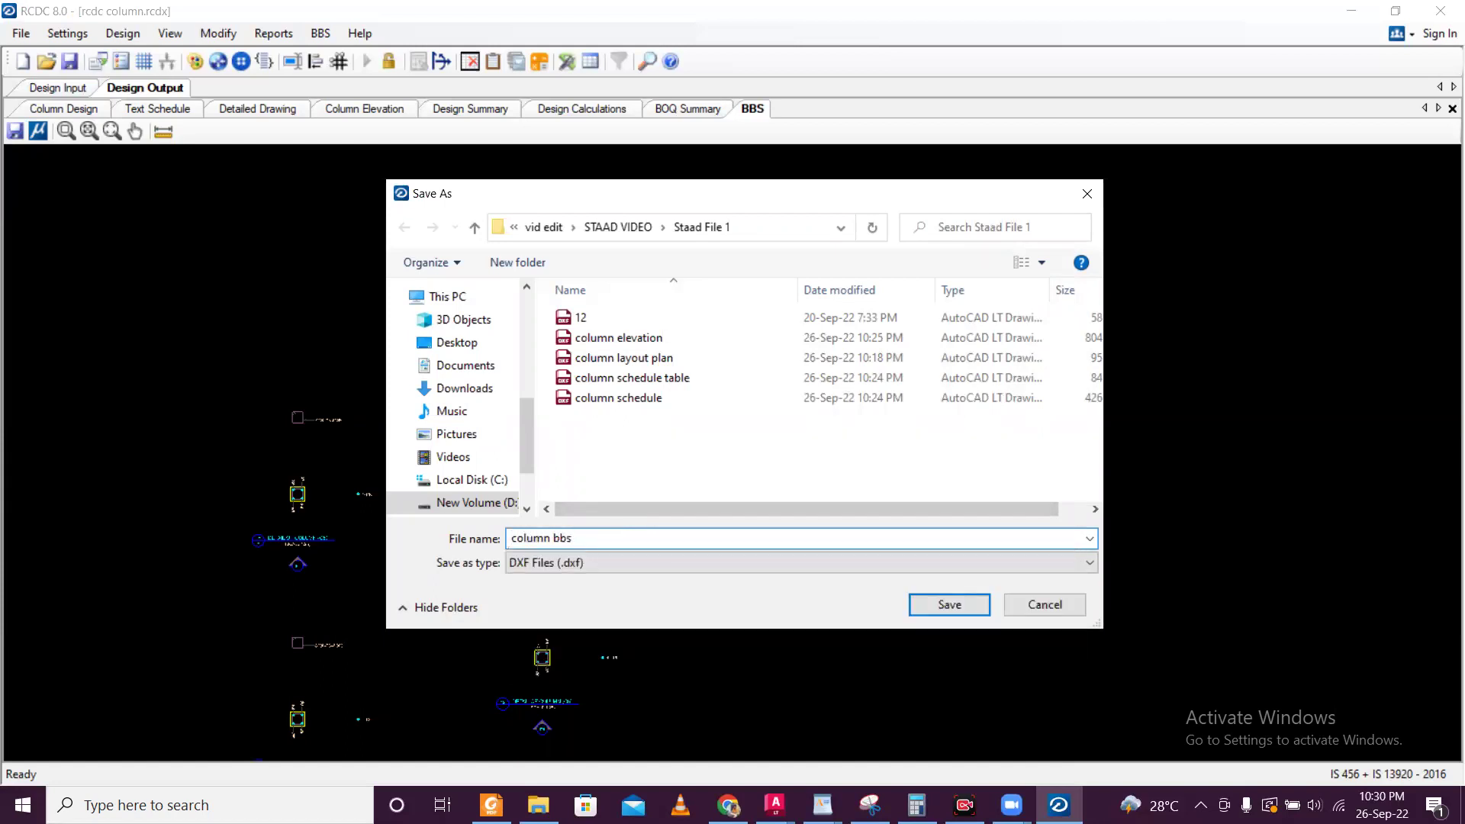
click(939, 603)
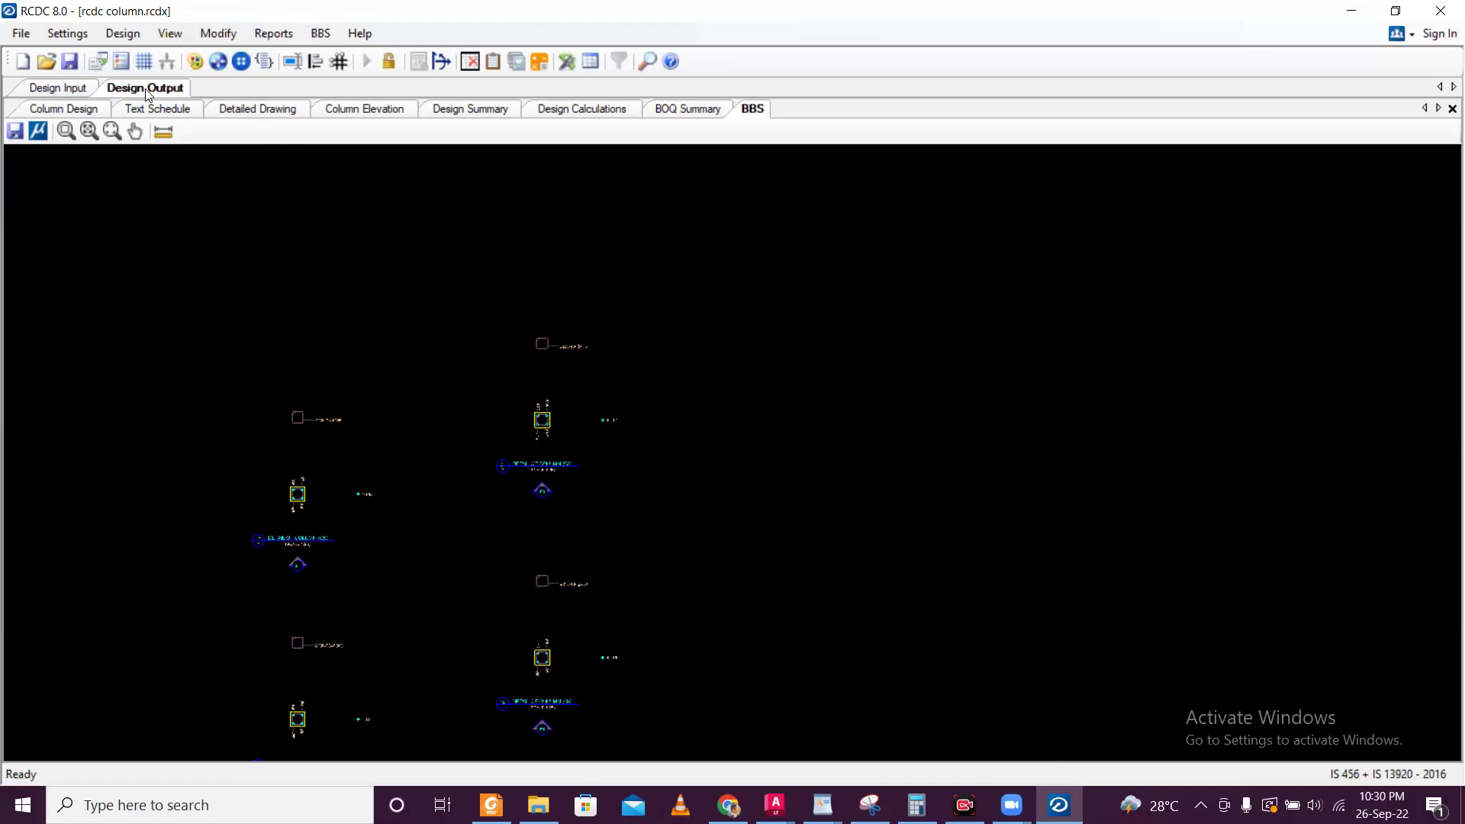
- View the design settings of the locked column design and close them again
click(74, 34)
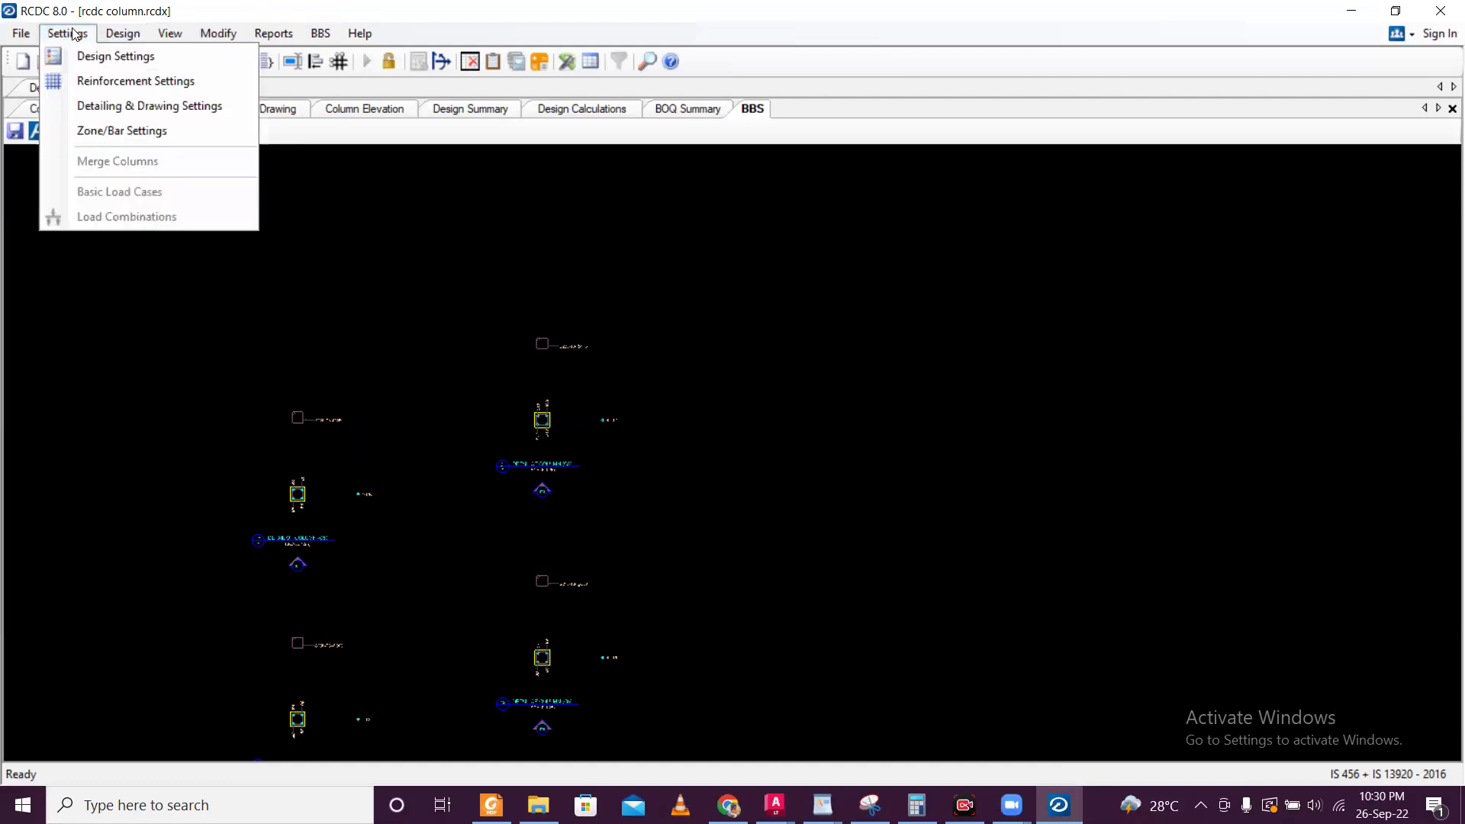
click(95, 61)
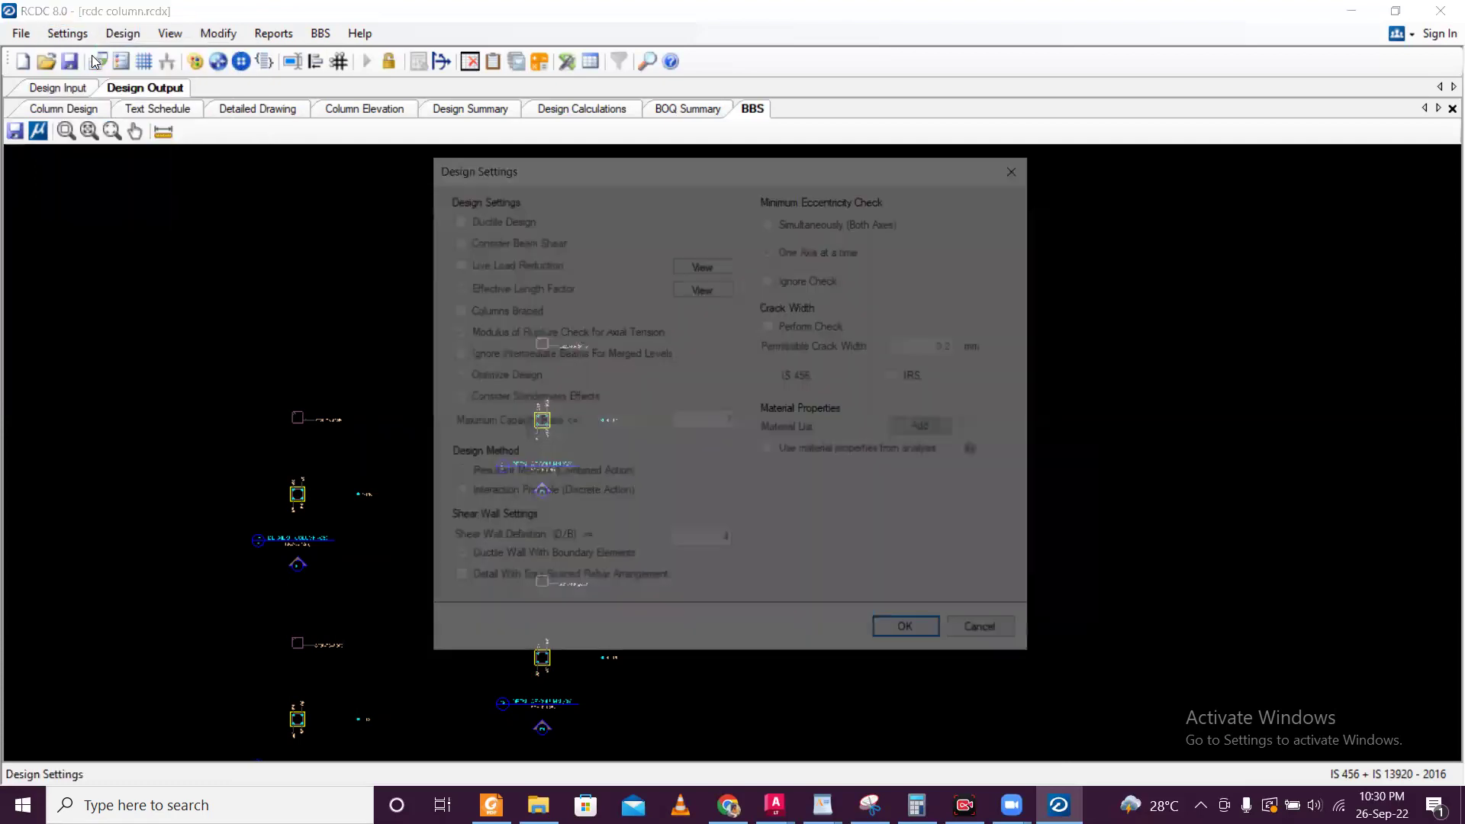
drag(585, 176, 582, 154)
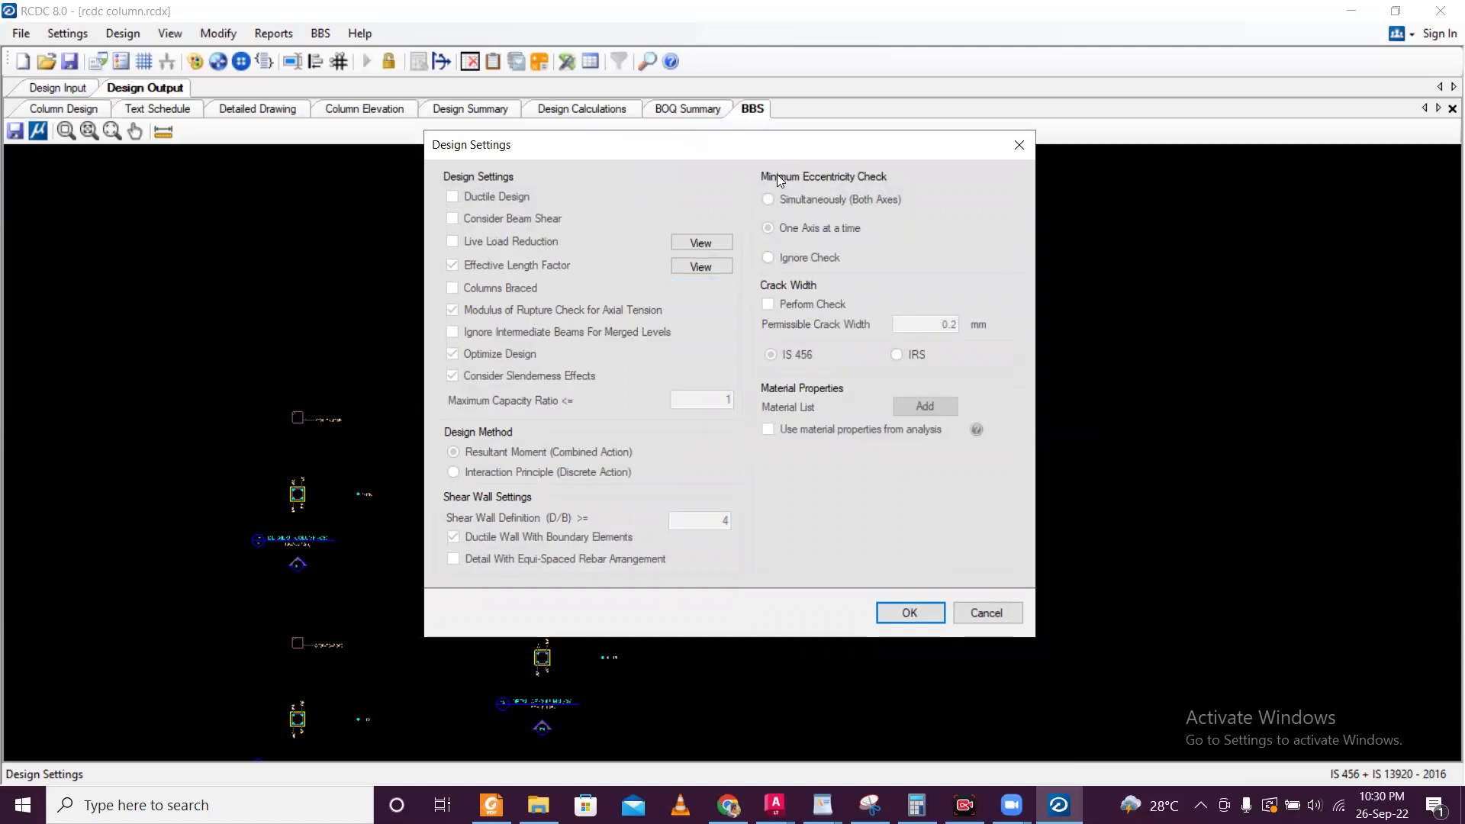
click(1021, 147)
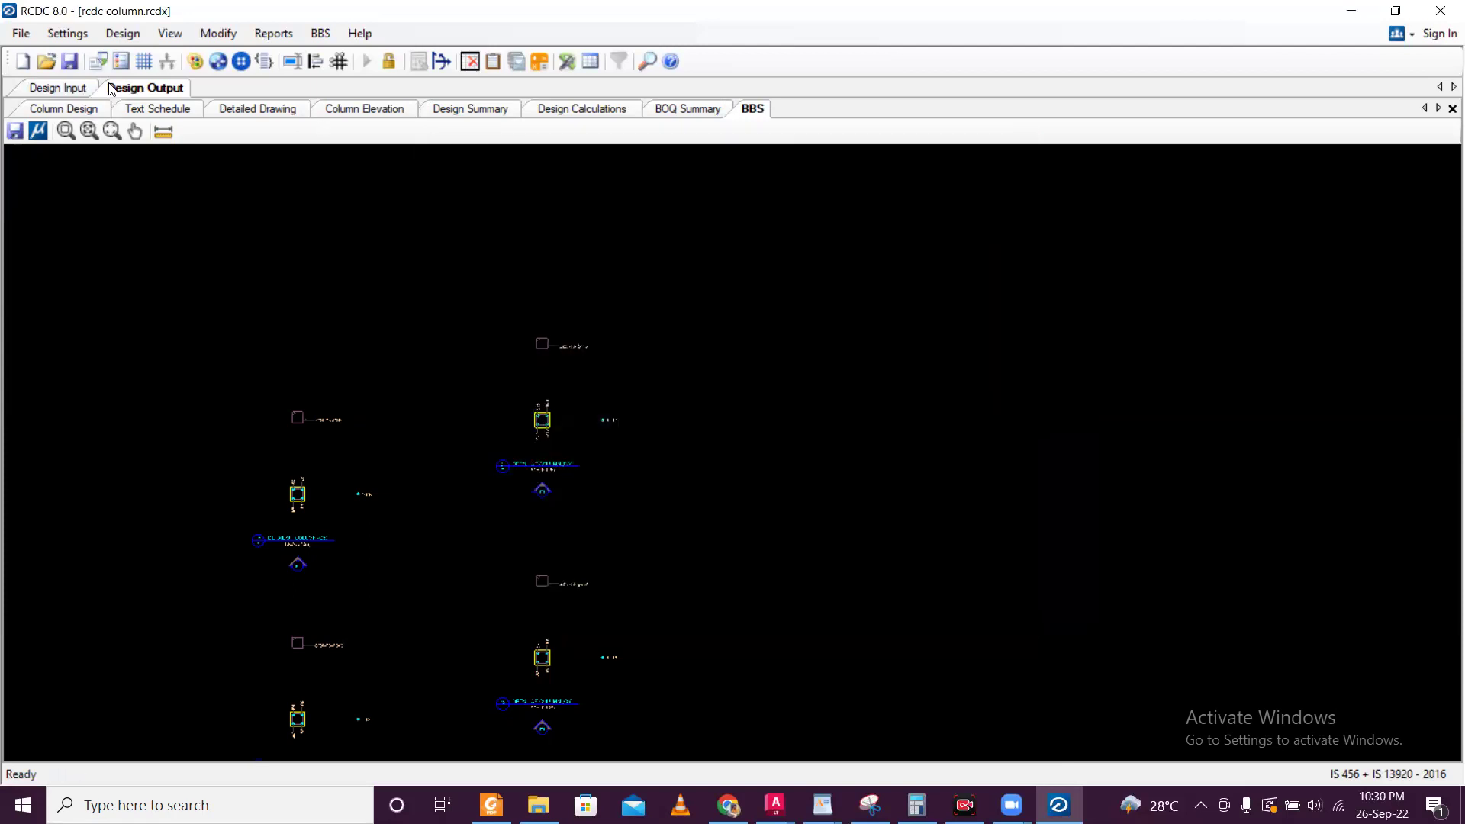
- Unlock the column design and confirm the unlocking so that its settings can be edited
click(130, 34)
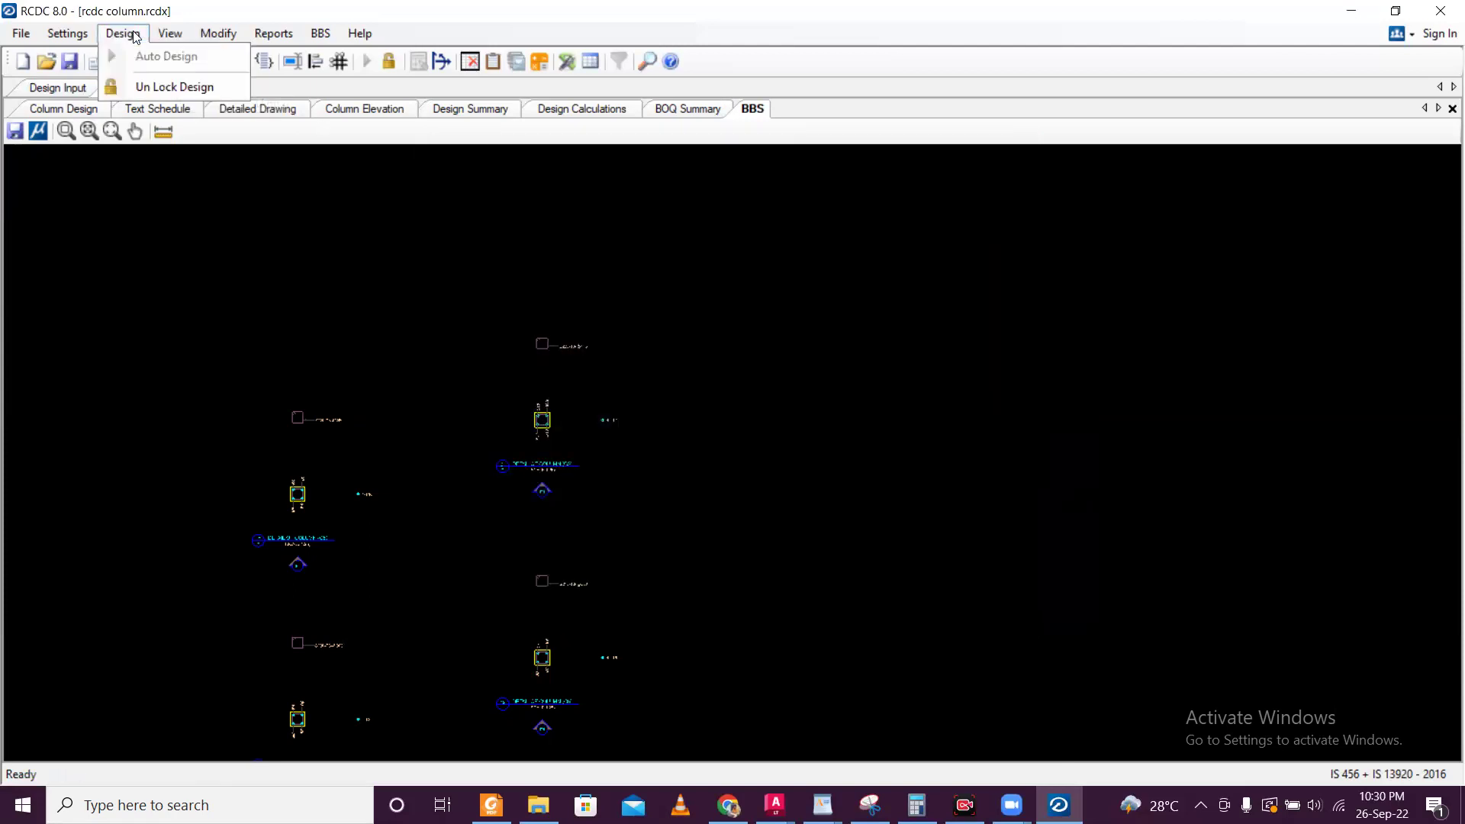
click(172, 88)
click(740, 471)
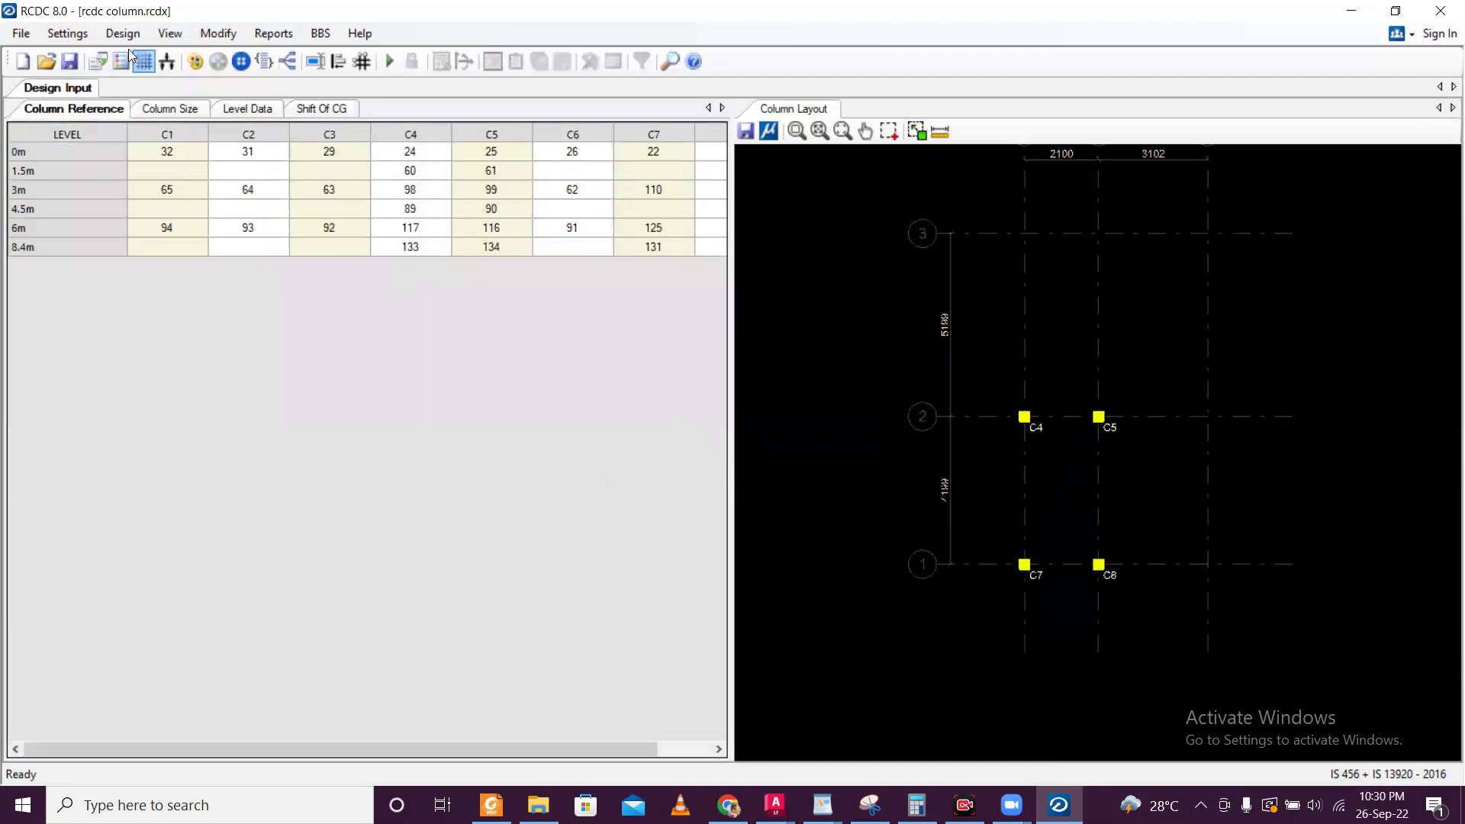
- Review the column design settings, switch the crack width check on and back off, and accept the settings
click(47, 35)
click(82, 62)
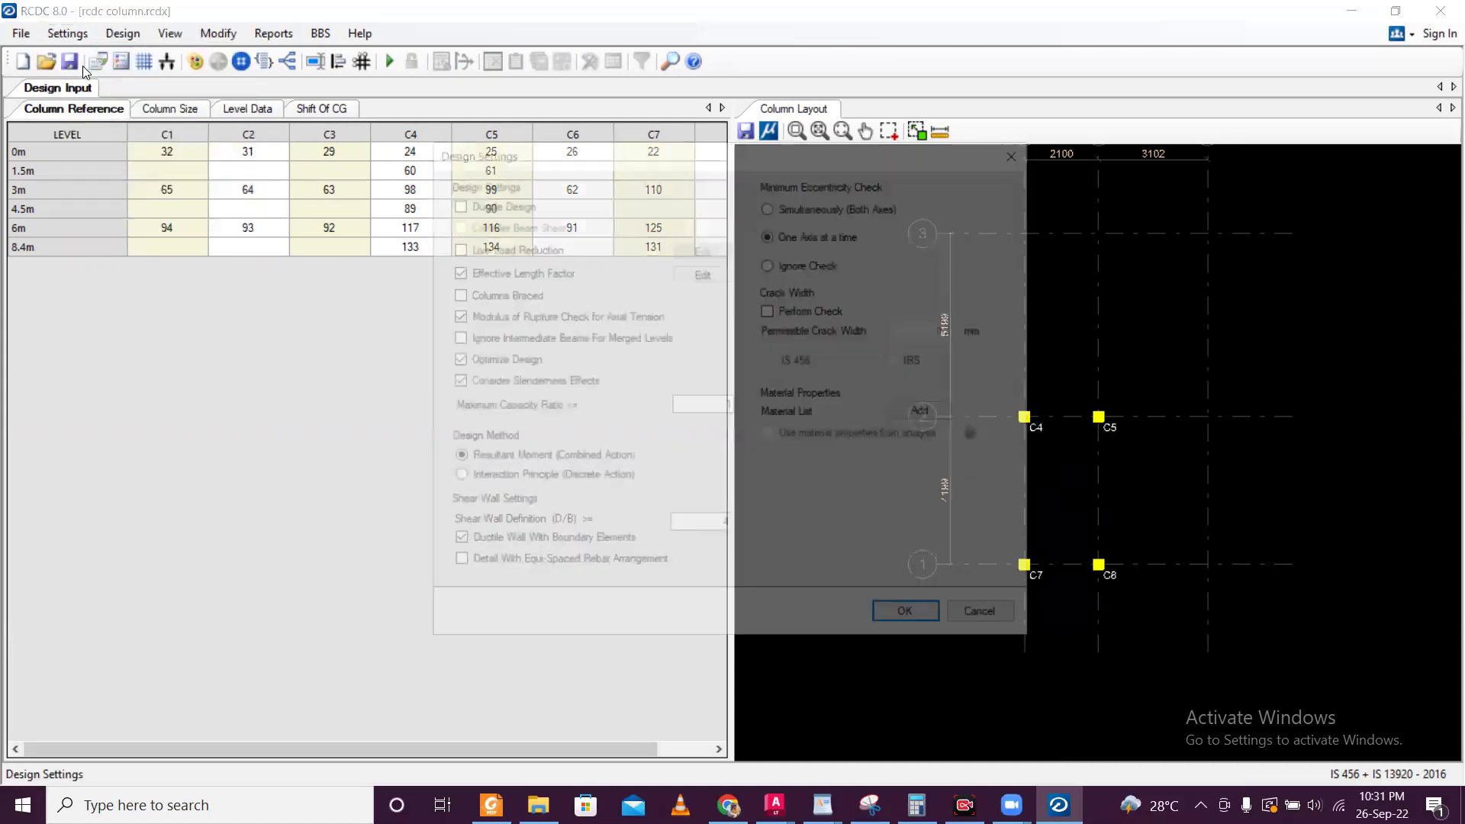
drag(592, 154, 527, 117)
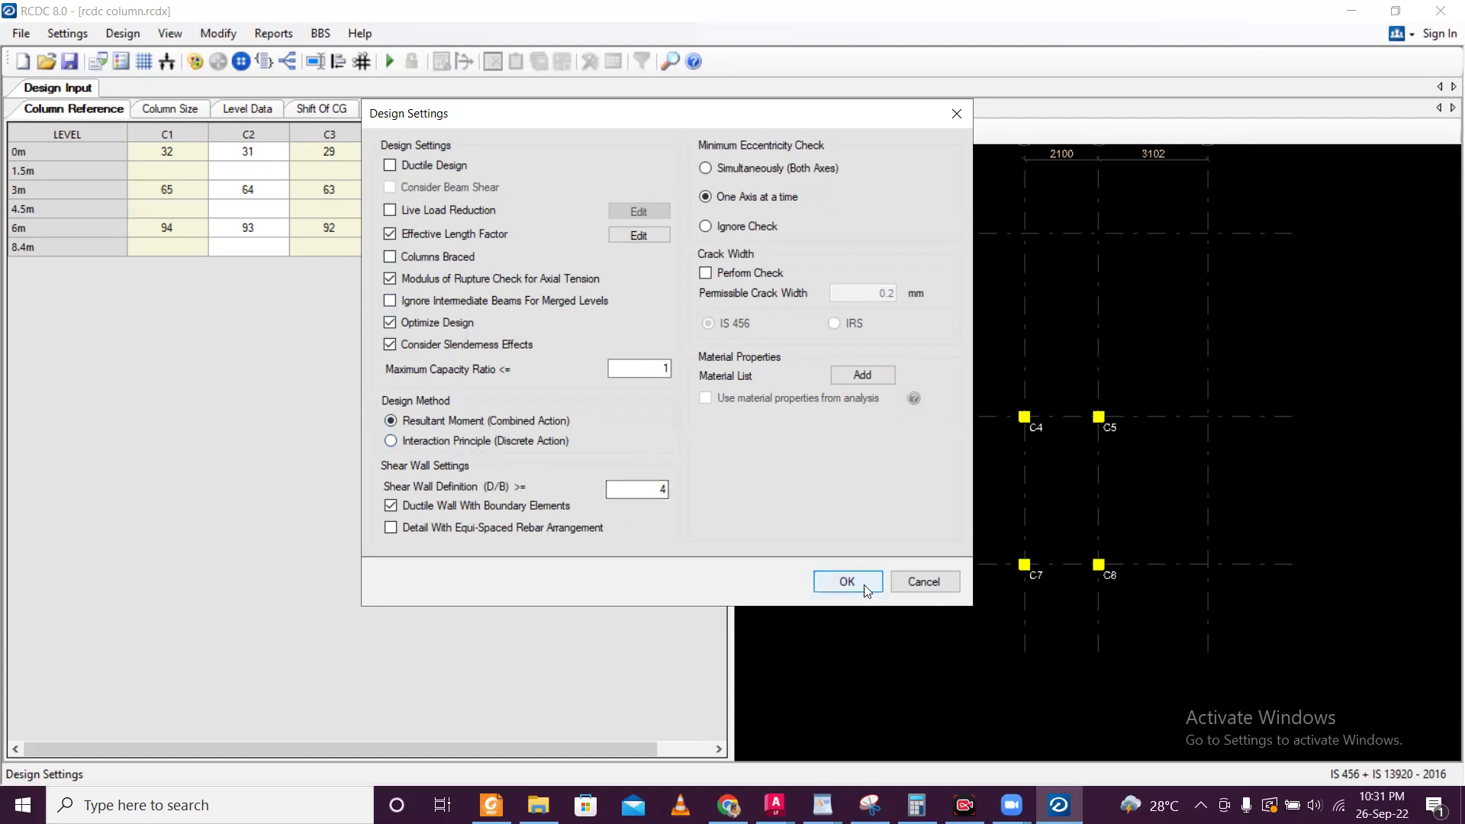
click(705, 273)
click(705, 273)
click(851, 584)
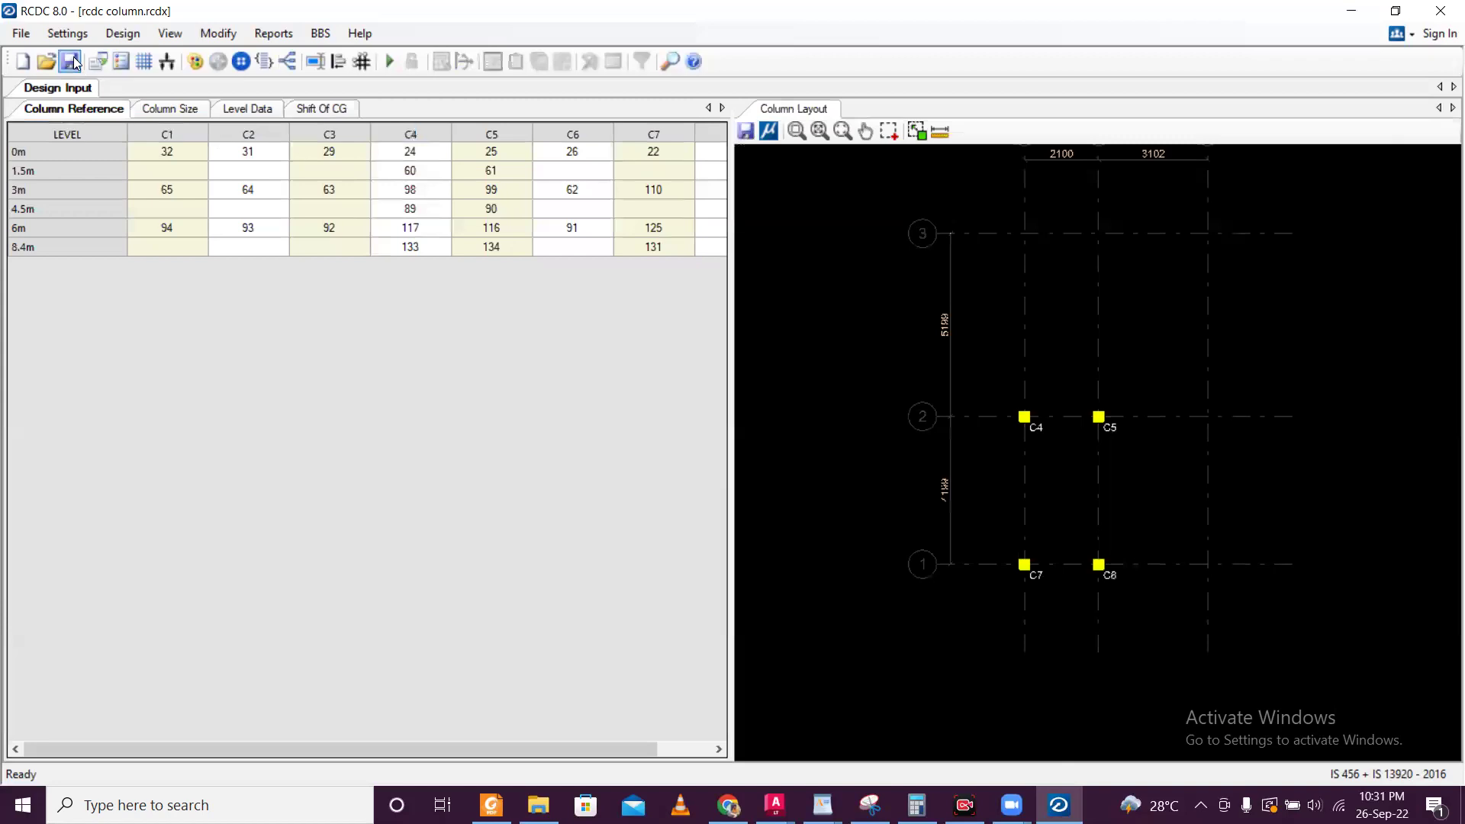
- Review the reinforcement settings, including the rebar diameter list and the column and shear wall steel percentages, and close them without changes
click(68, 36)
click(96, 79)
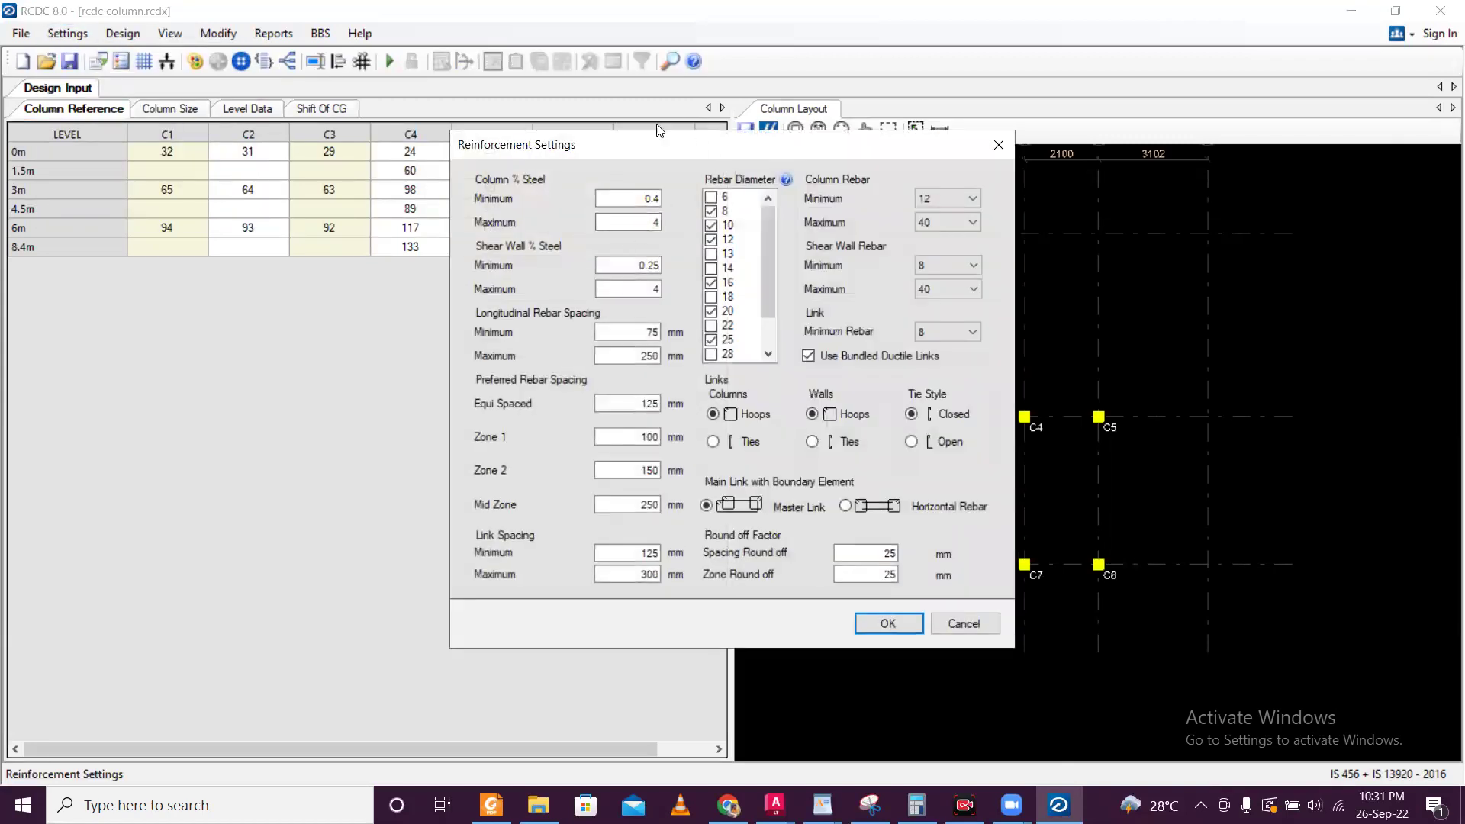
drag(769, 280, 768, 334)
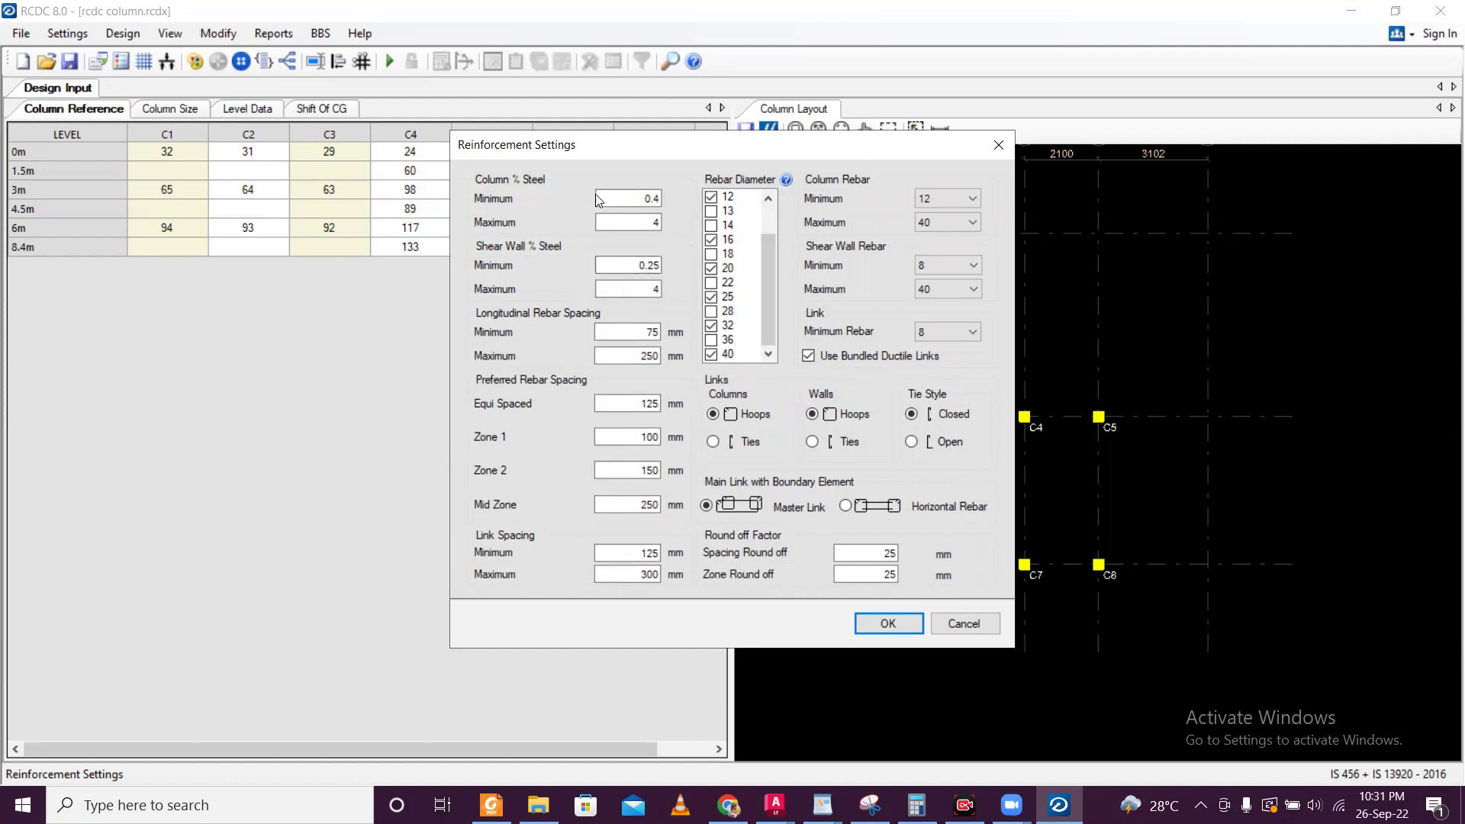
click(630, 219)
click(632, 263)
click(628, 196)
click(649, 222)
click(649, 200)
click(990, 150)
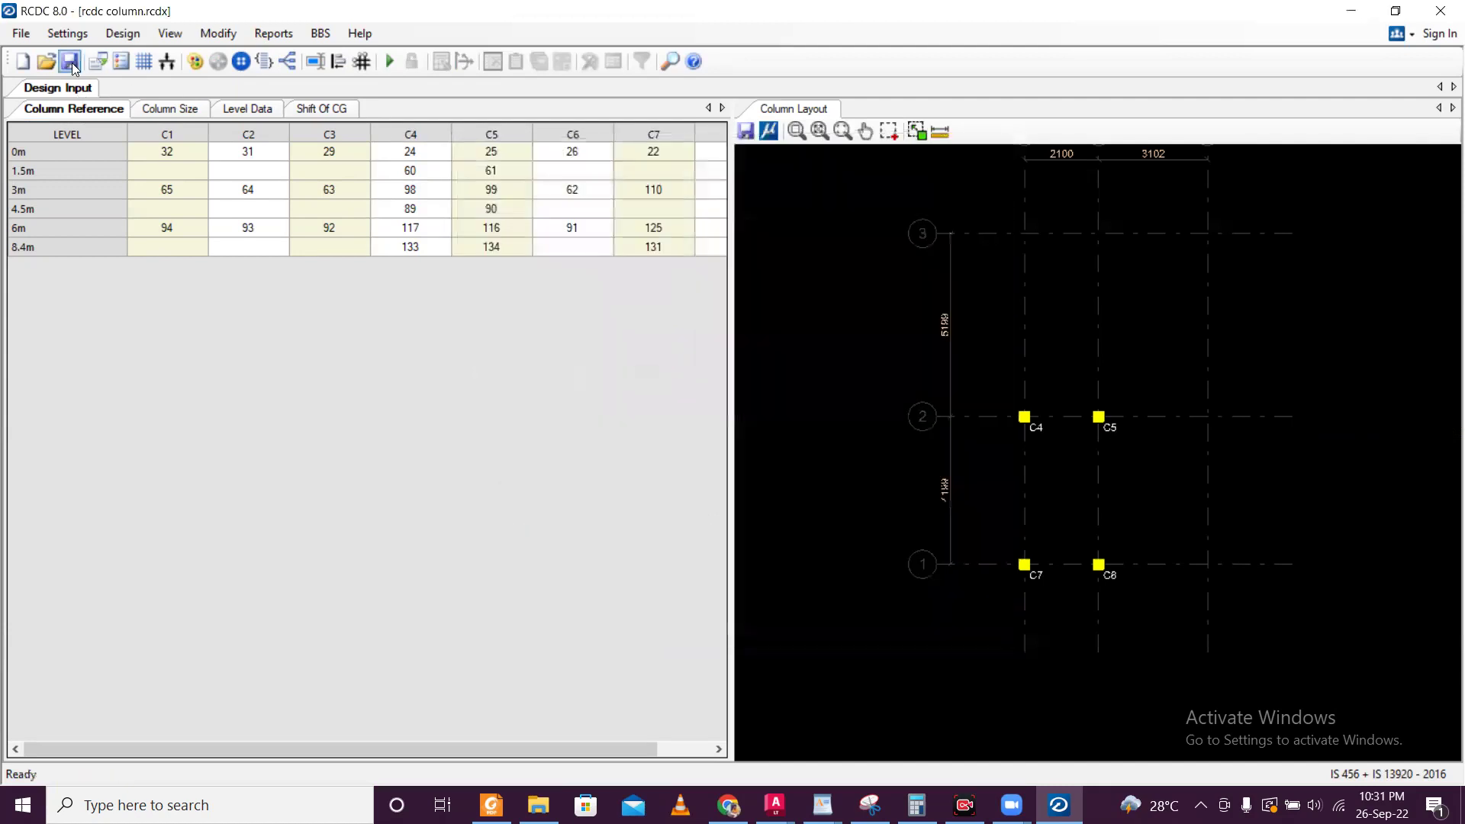
- Review the detailing and drawing settings, including the bar diameter prefix in the rebar mark manager, and close them
click(80, 37)
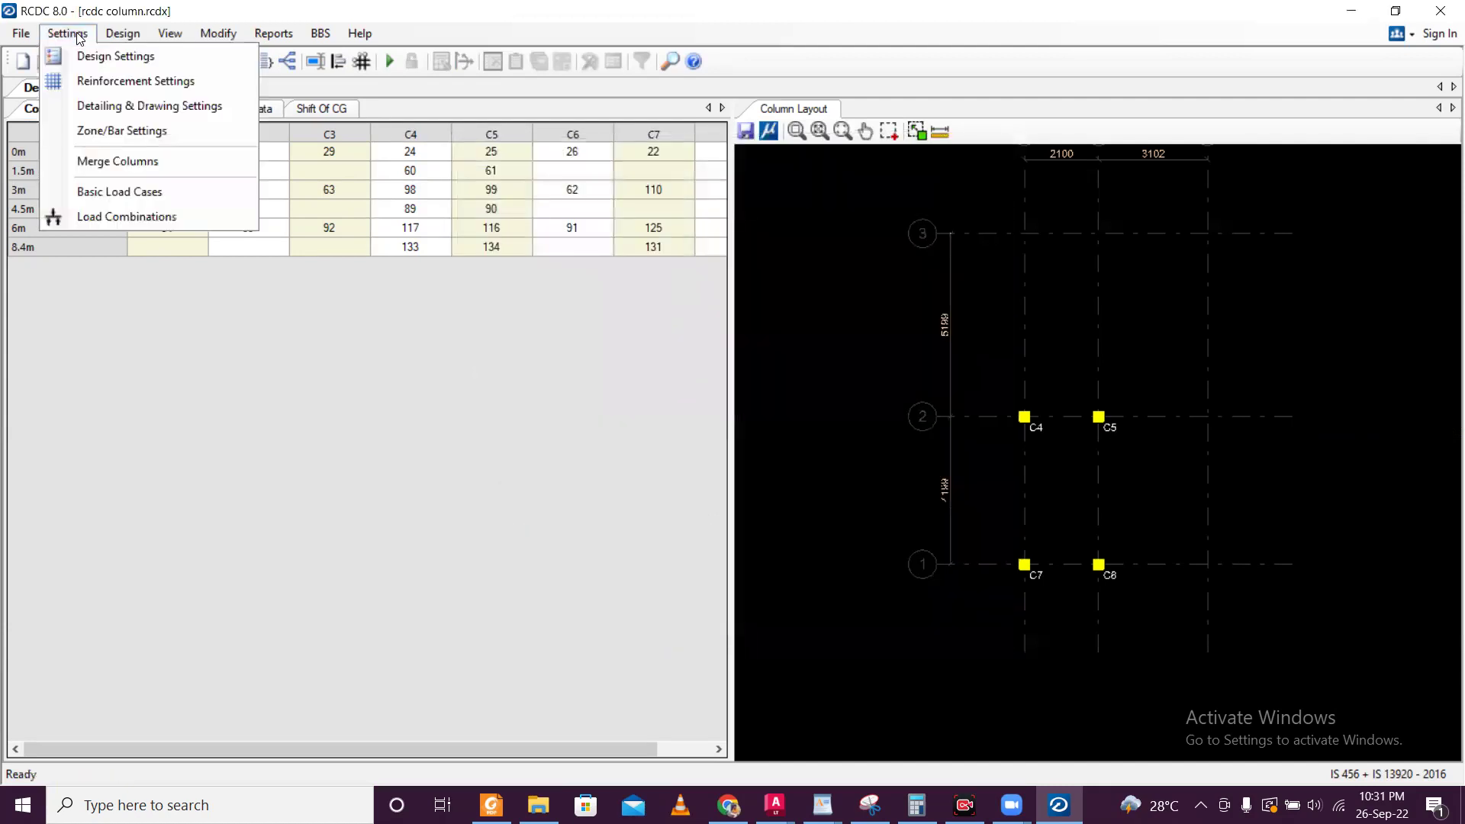
click(113, 106)
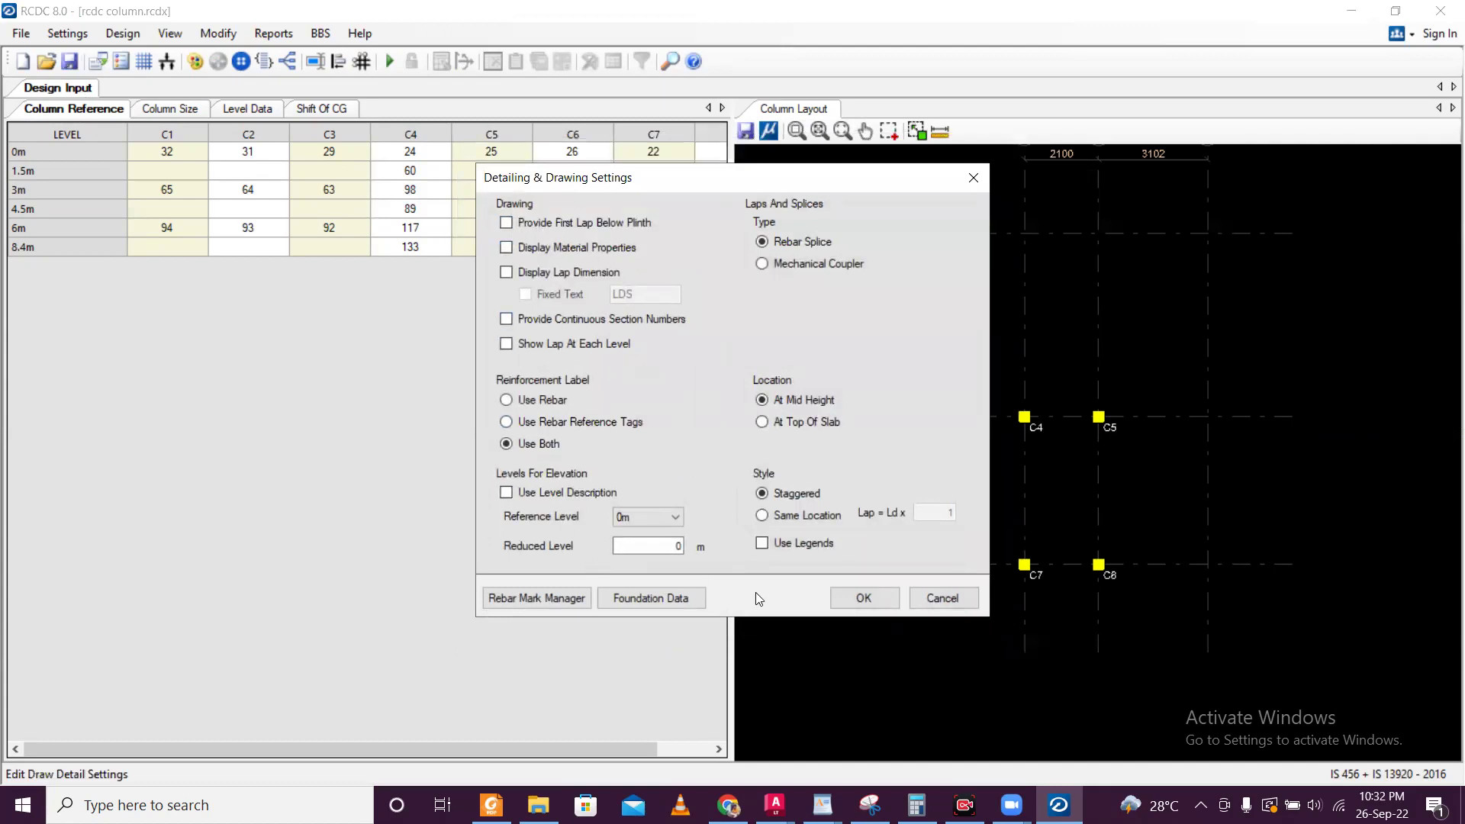
click(576, 600)
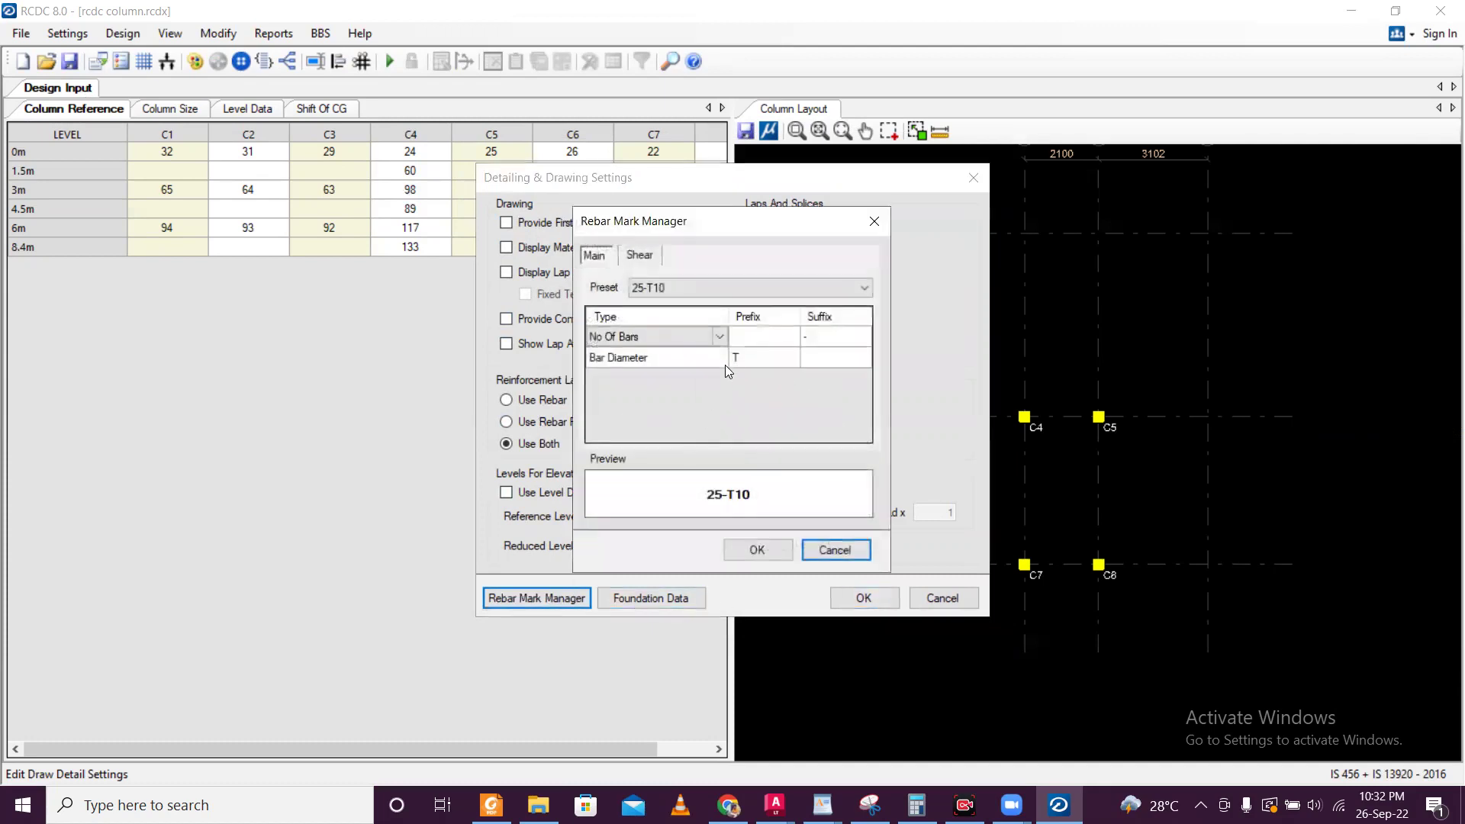
click(766, 356)
click(777, 357)
click(765, 553)
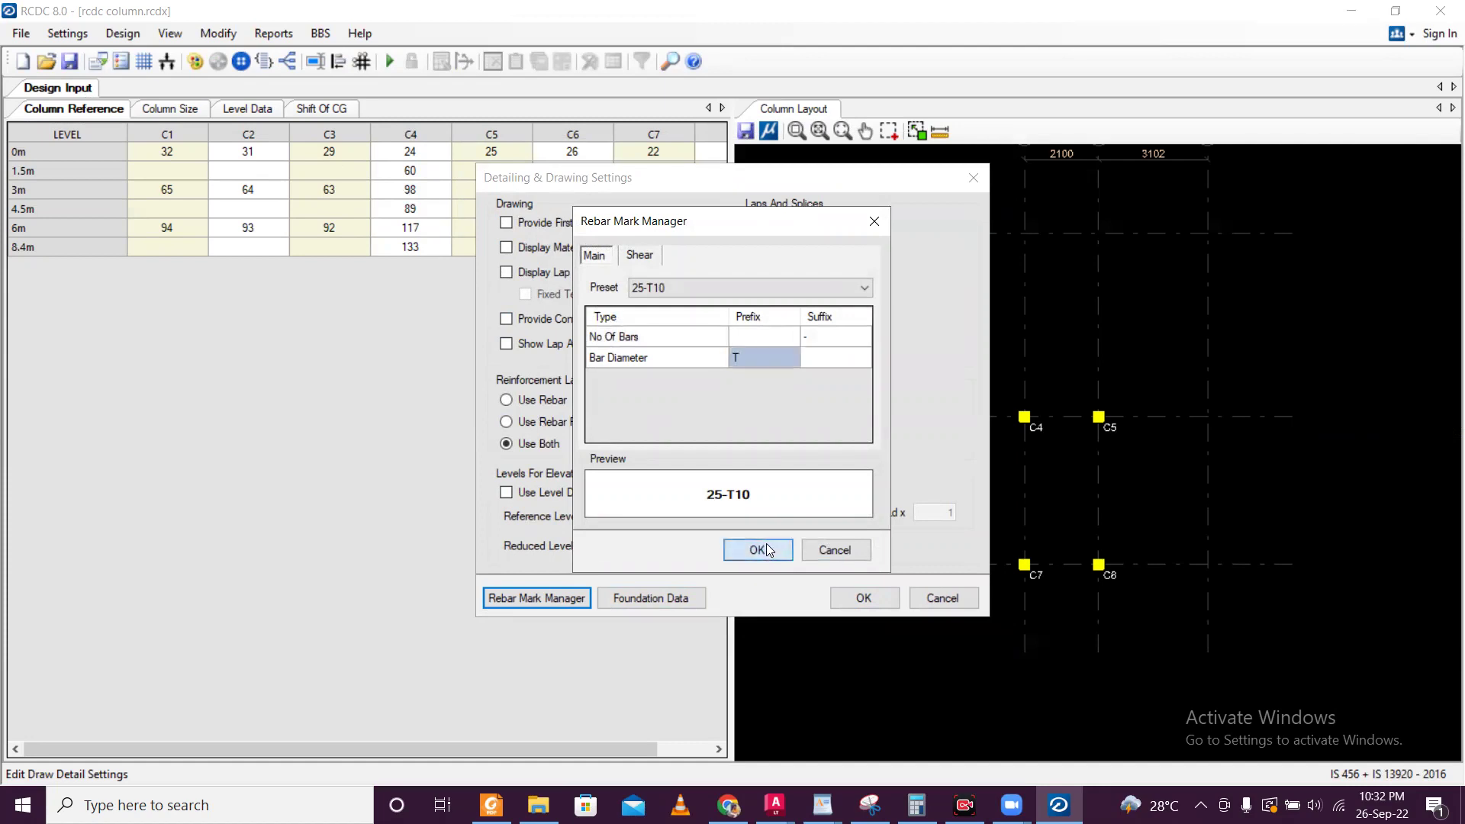
click(990, 174)
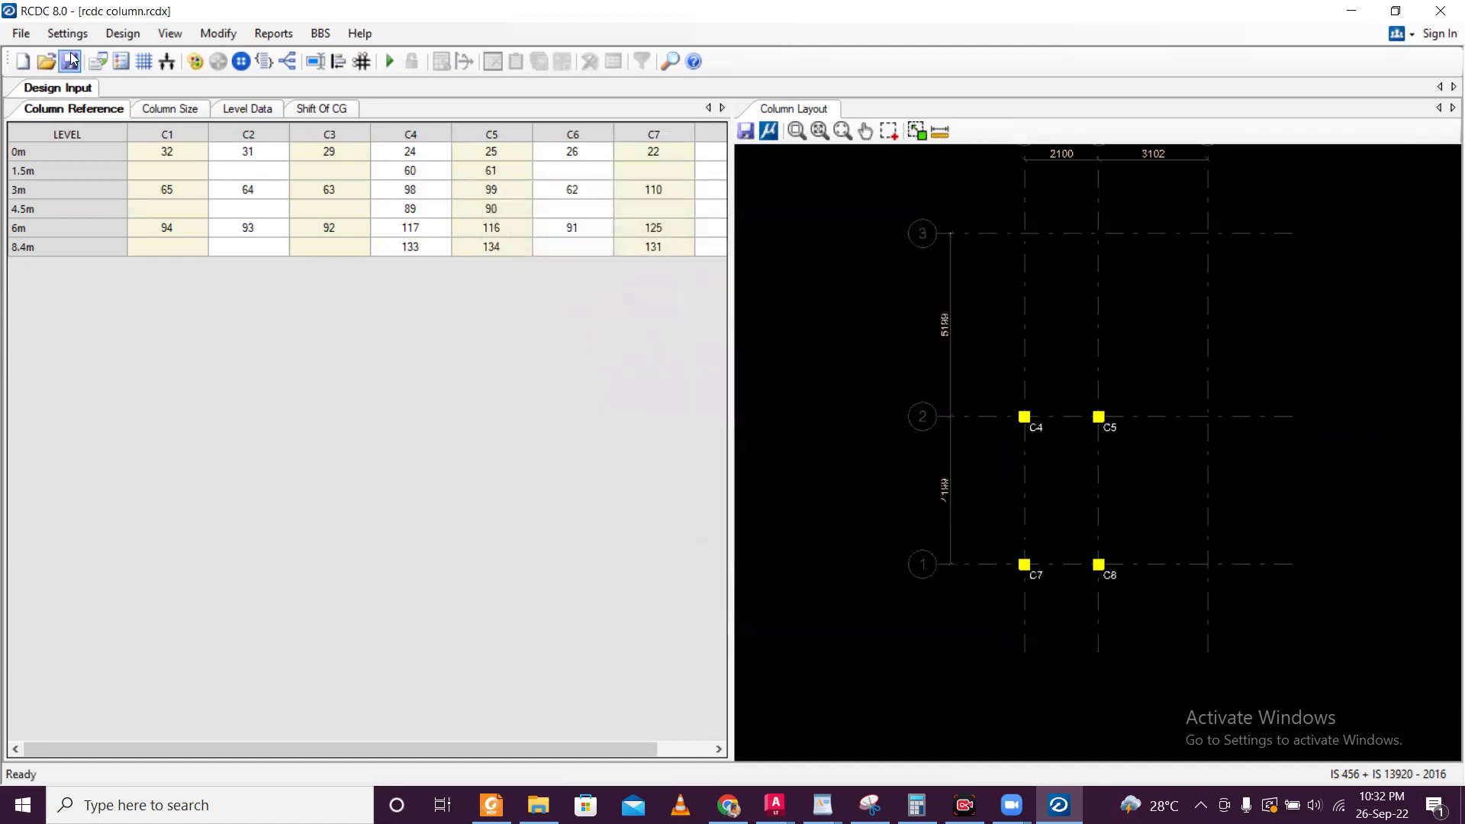
- View the zone and rebar settings for the column edge length and close them again
click(48, 36)
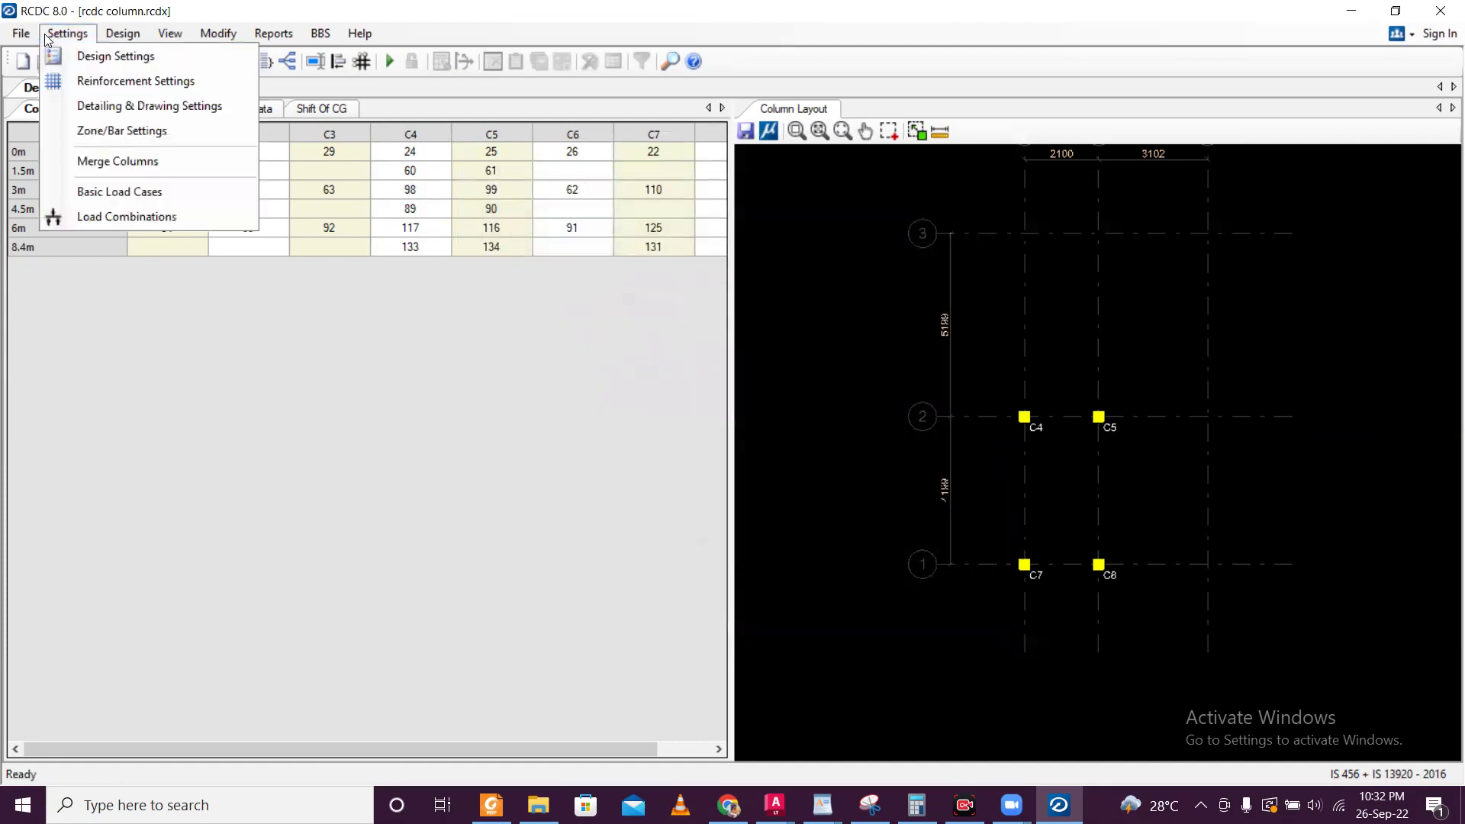
click(109, 138)
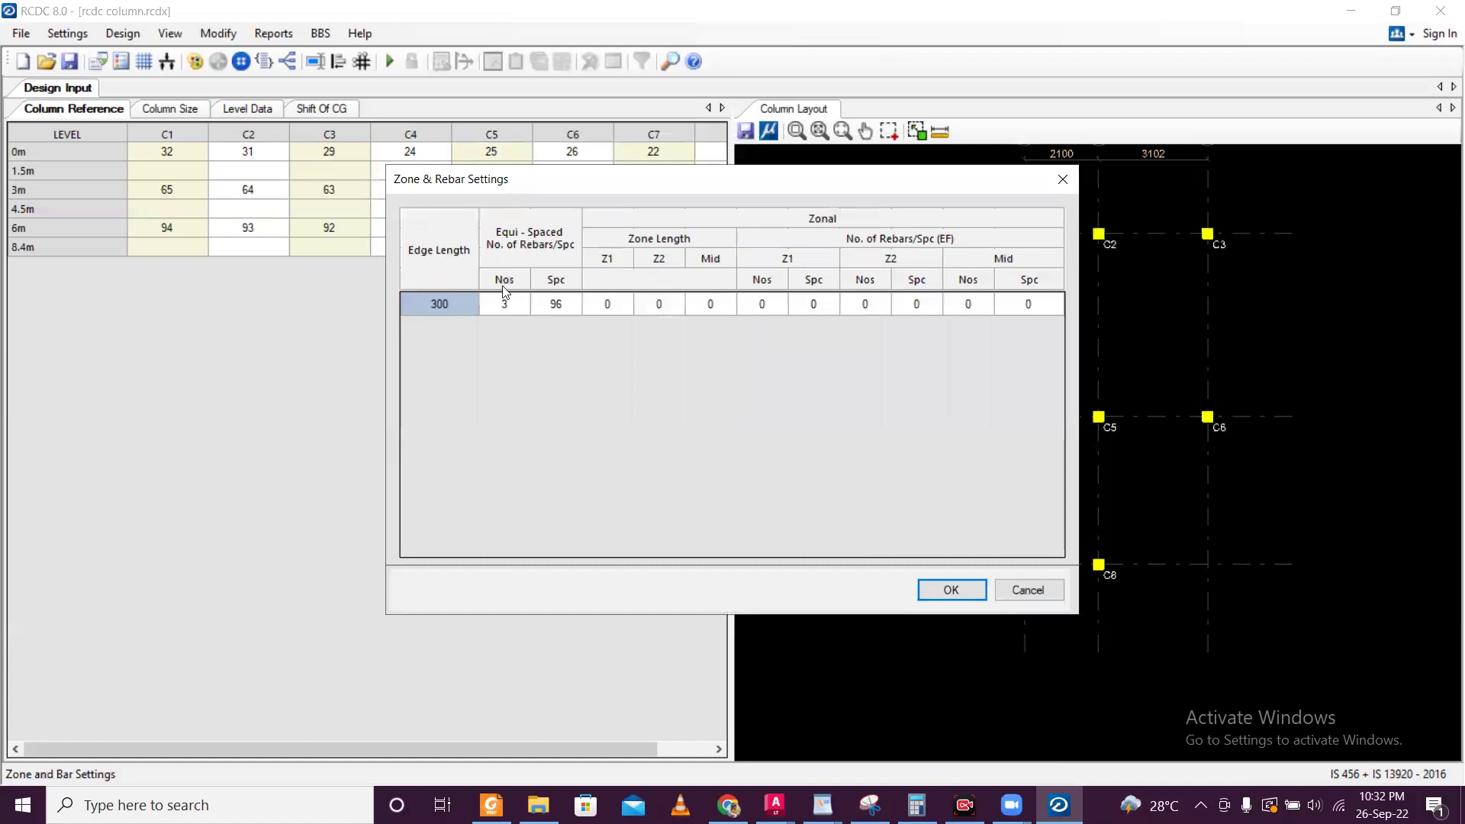
click(1063, 180)
- Review the design load combinations and the options for adding combinations from a template, and close them without changes
click(67, 33)
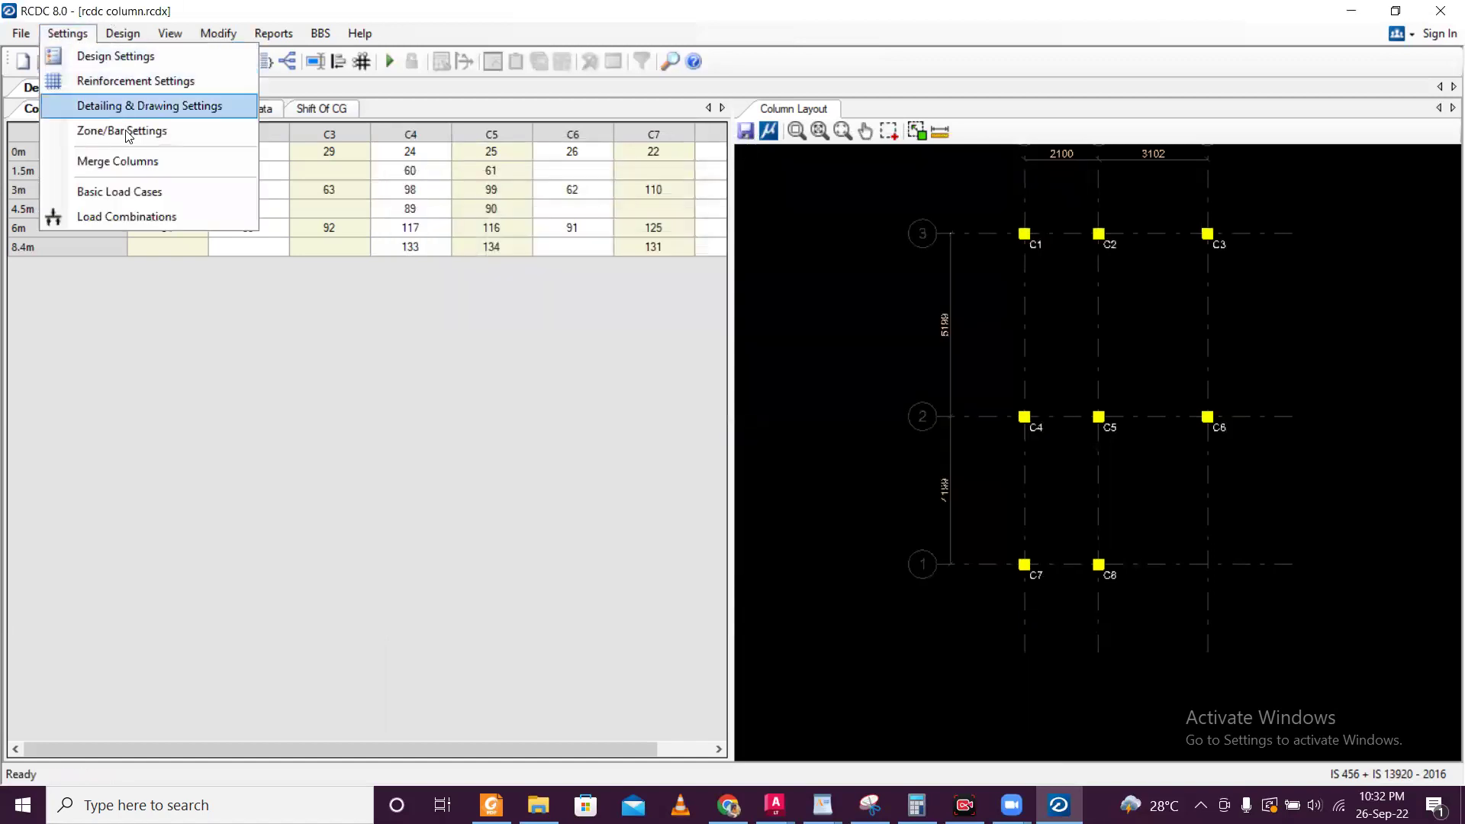
click(110, 212)
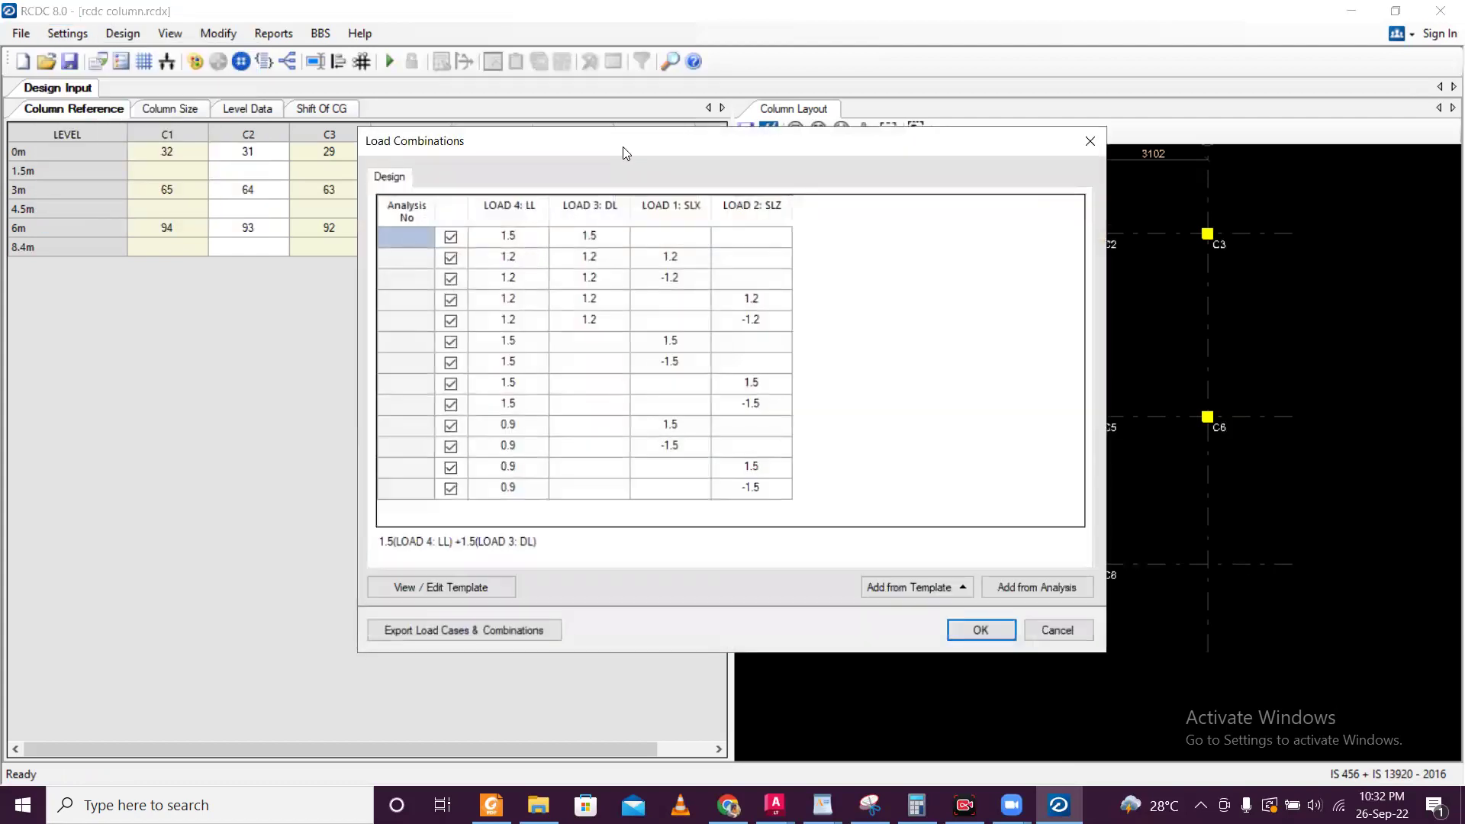
drag(625, 153, 615, 79)
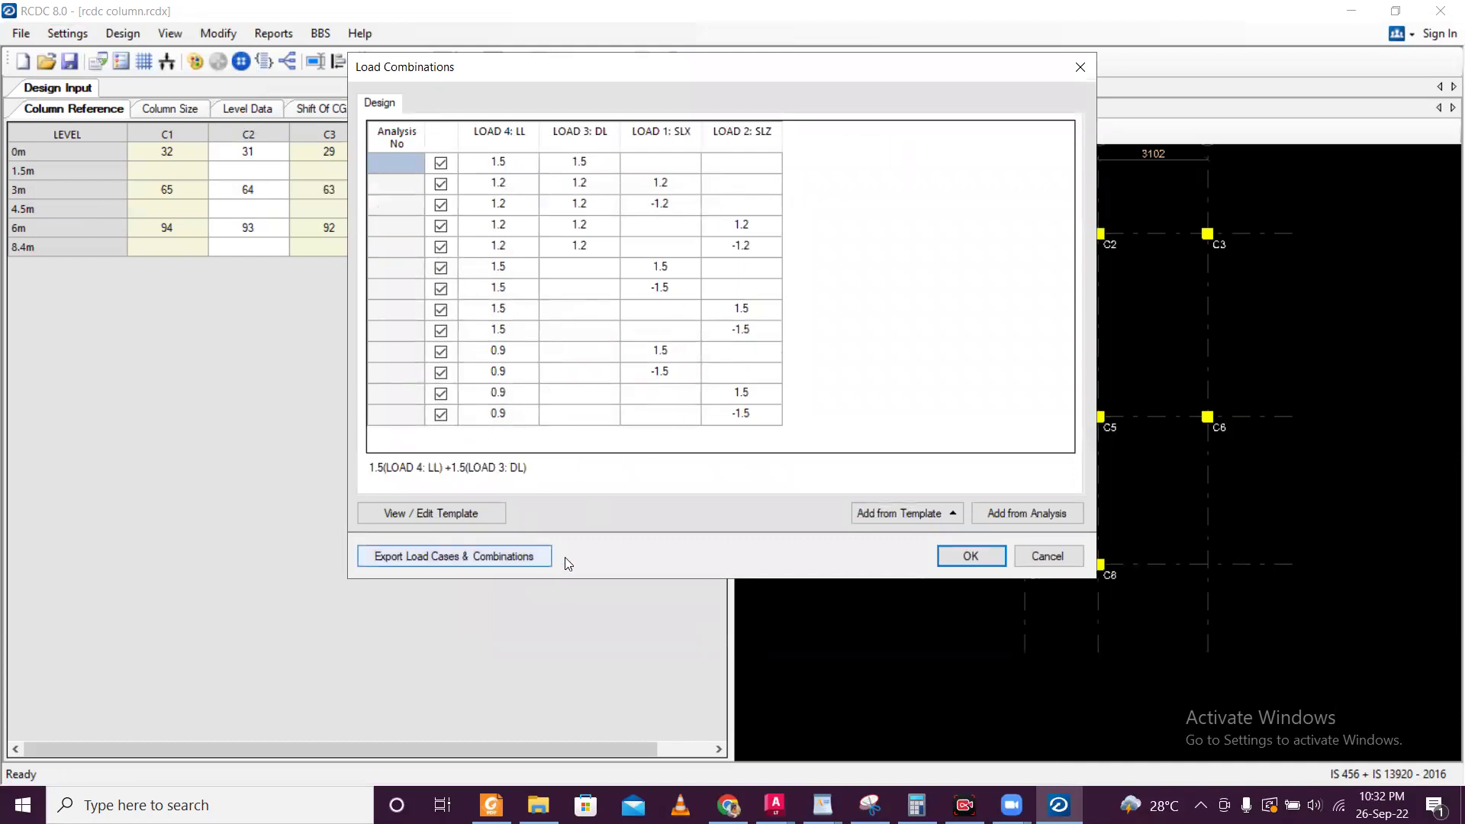
click(925, 511)
click(925, 511)
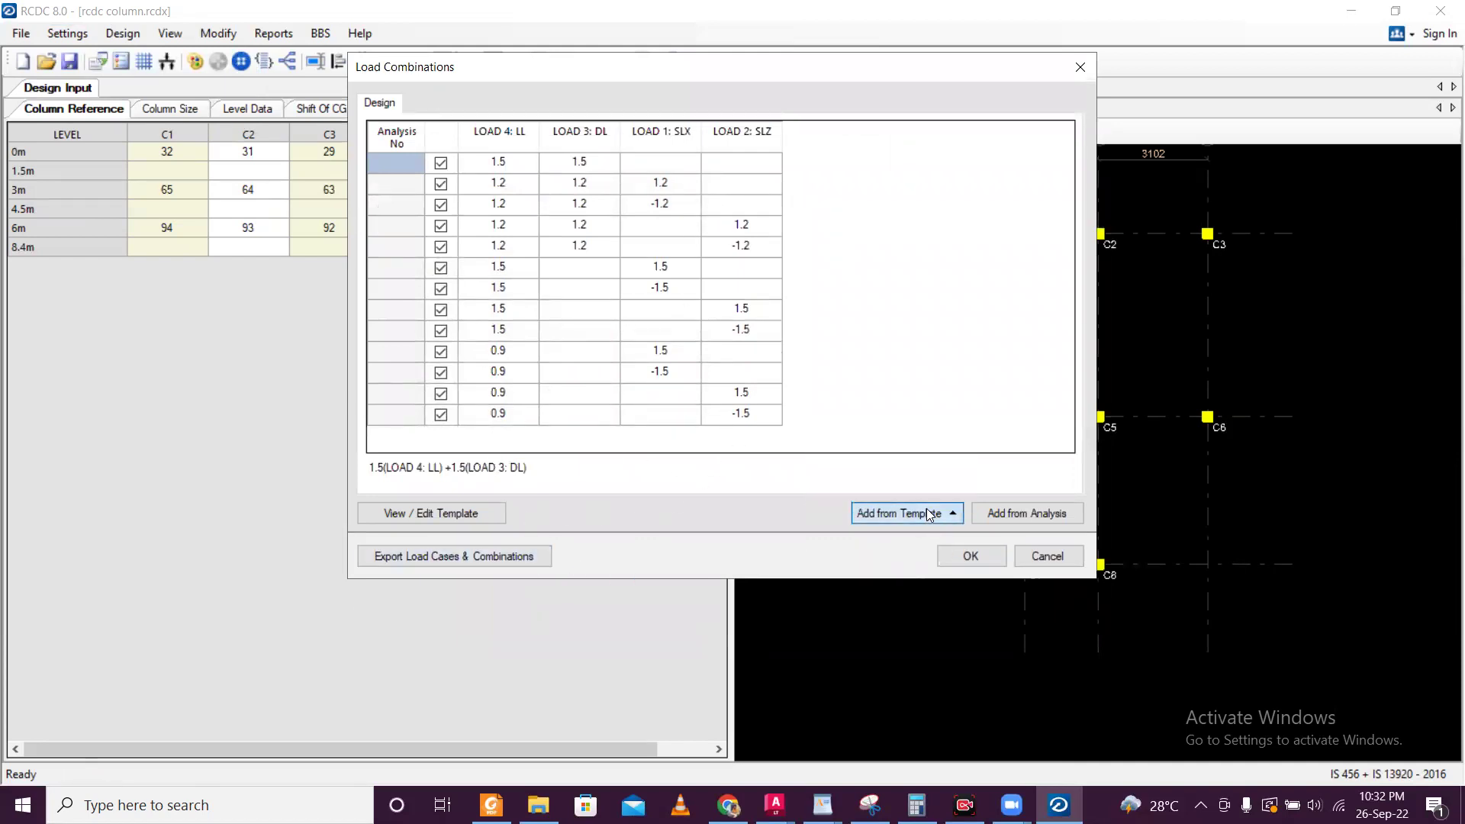
click(925, 511)
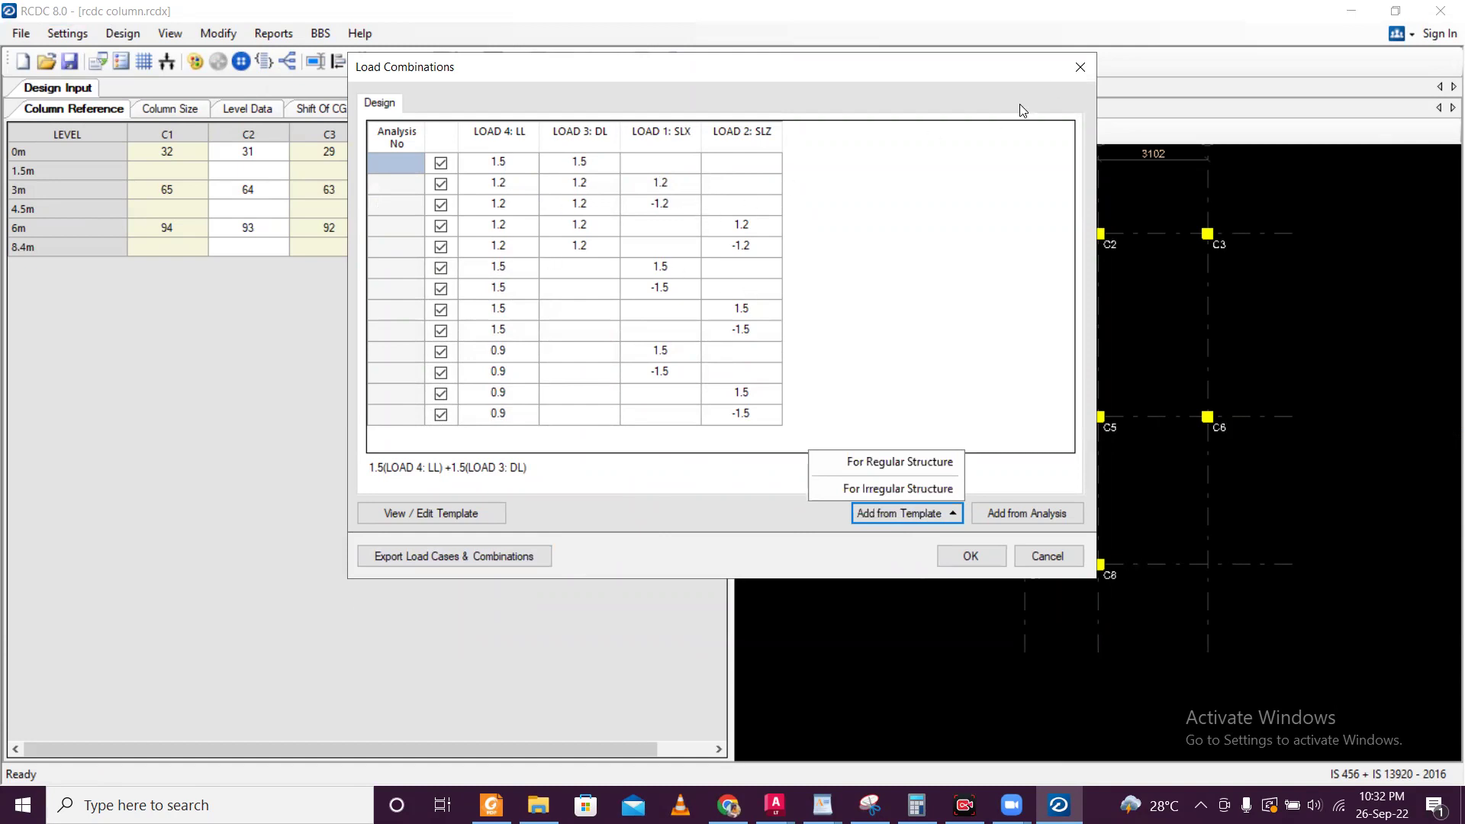
click(1076, 69)
click(67, 35)
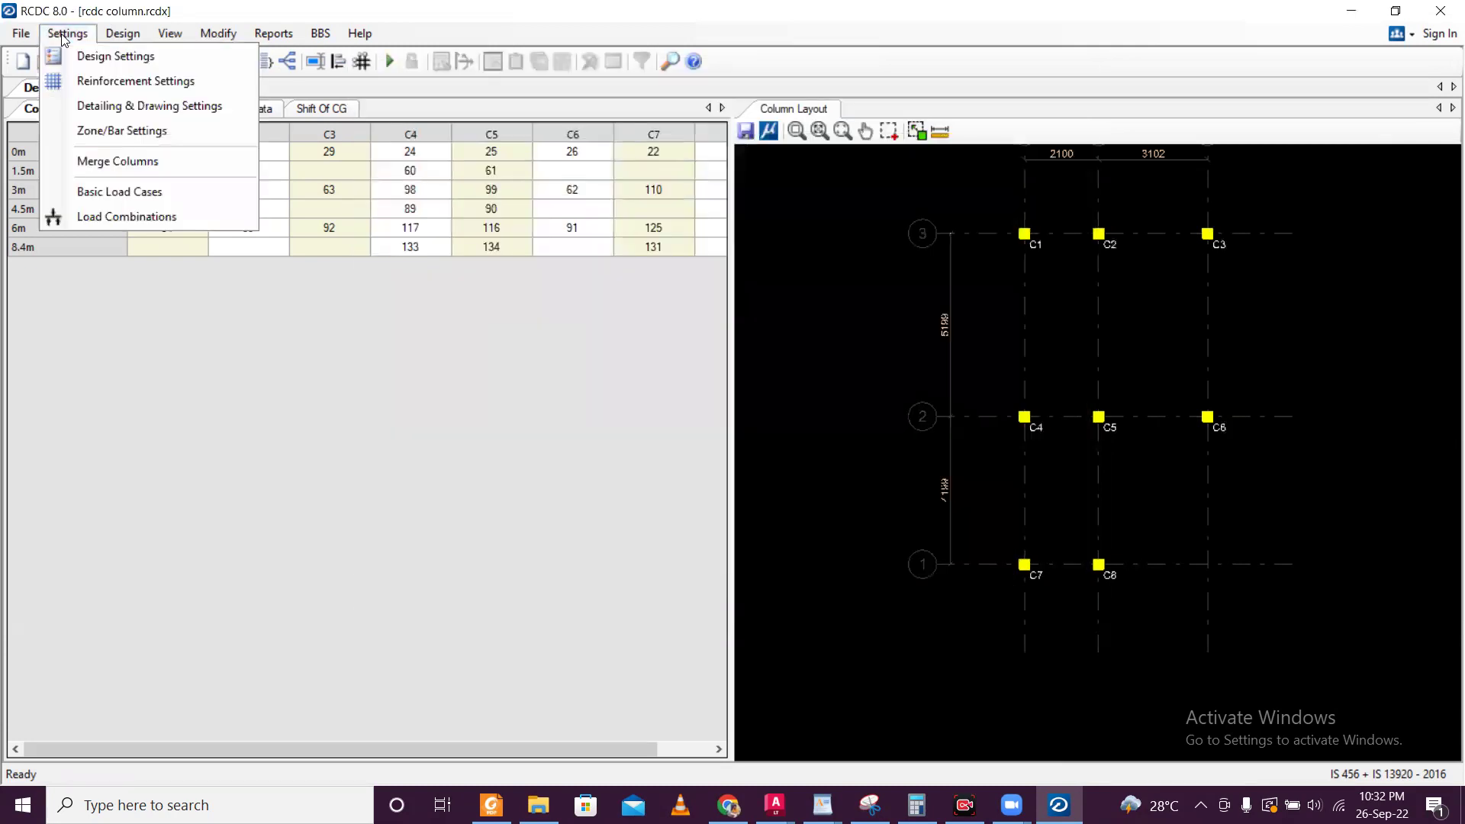
mouse_move(130, 42)
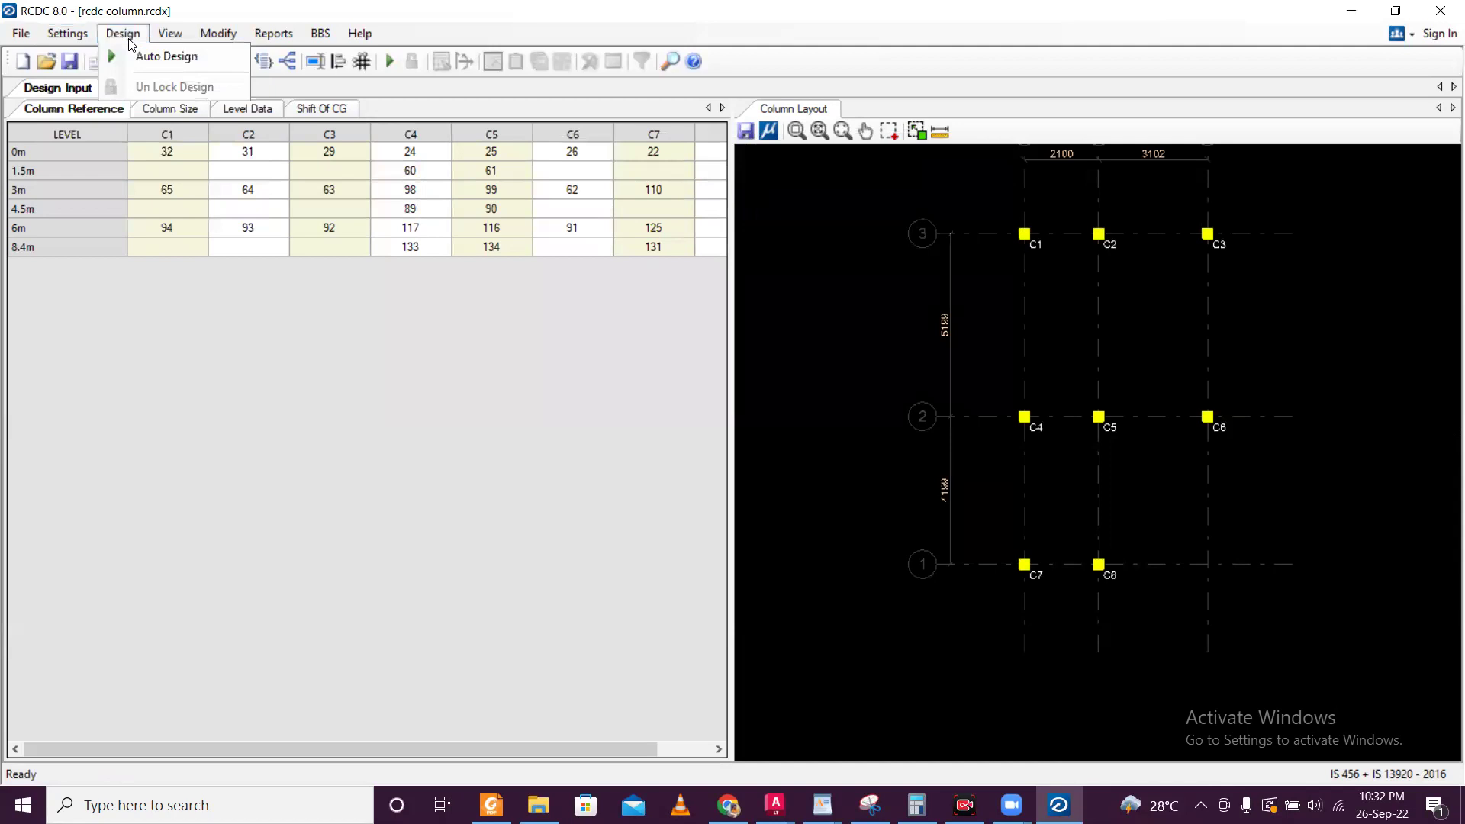
mouse_move(207, 38)
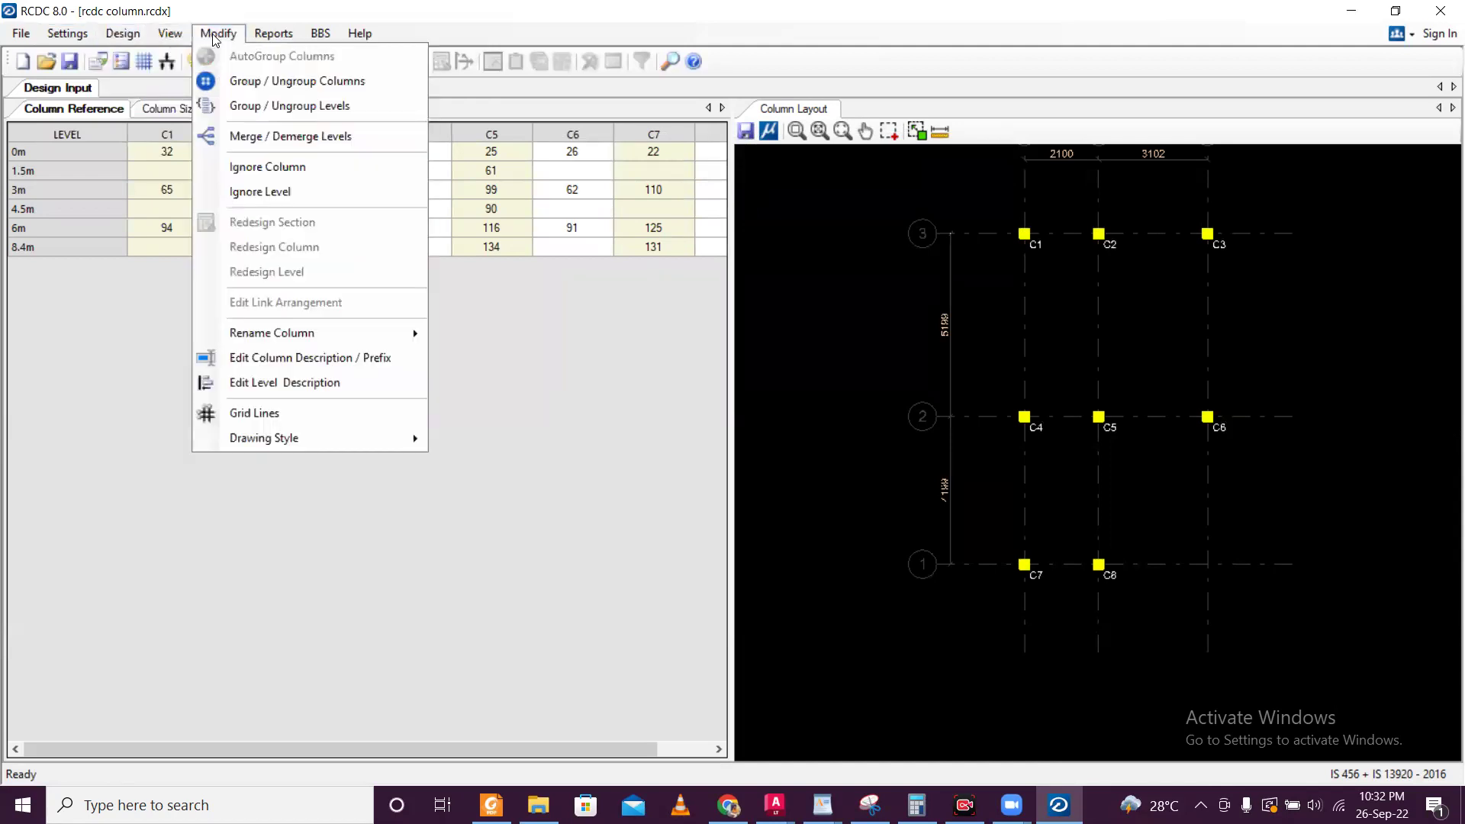
mouse_move(261, 35)
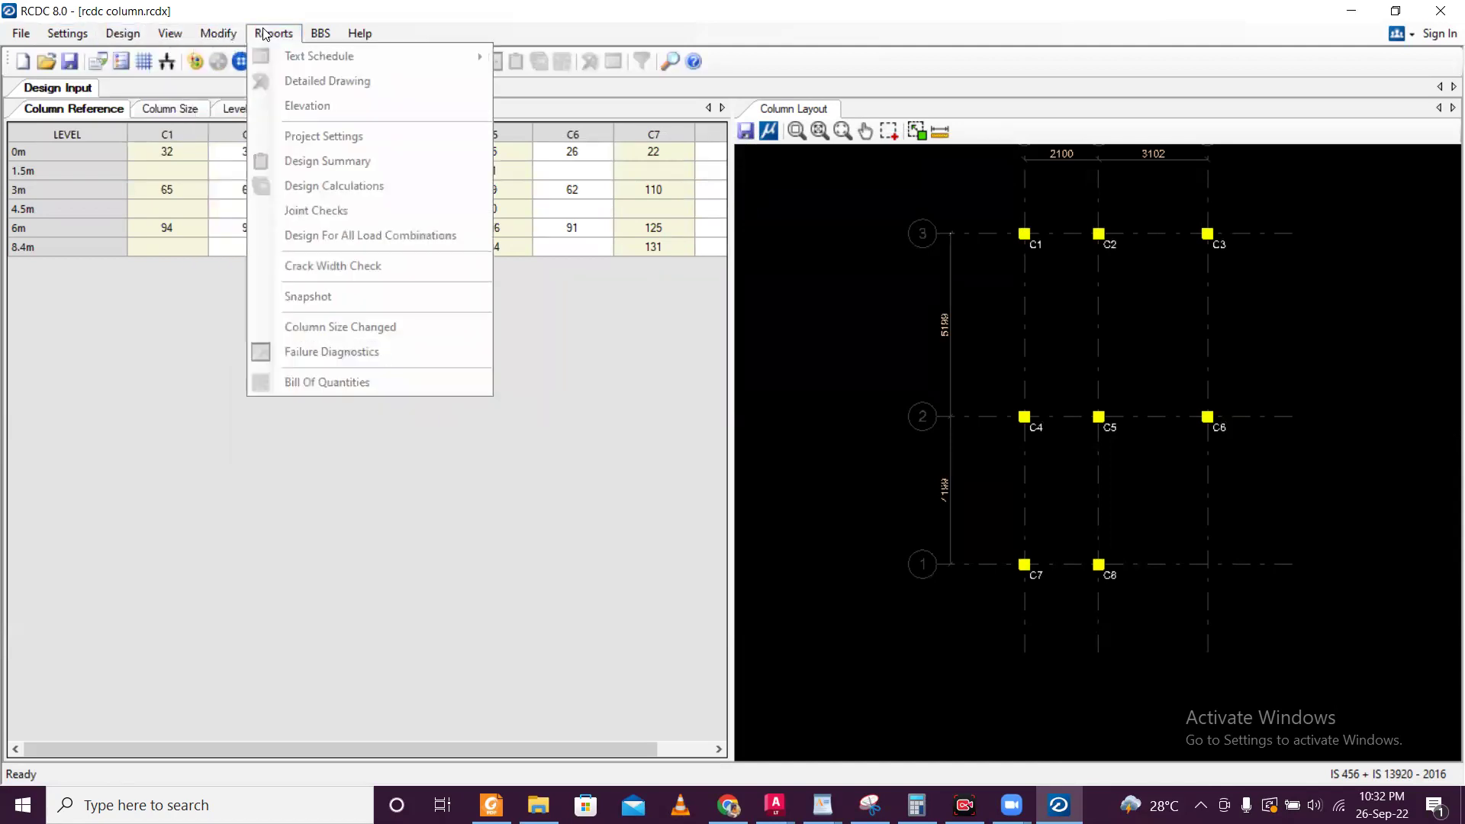
mouse_move(360, 33)
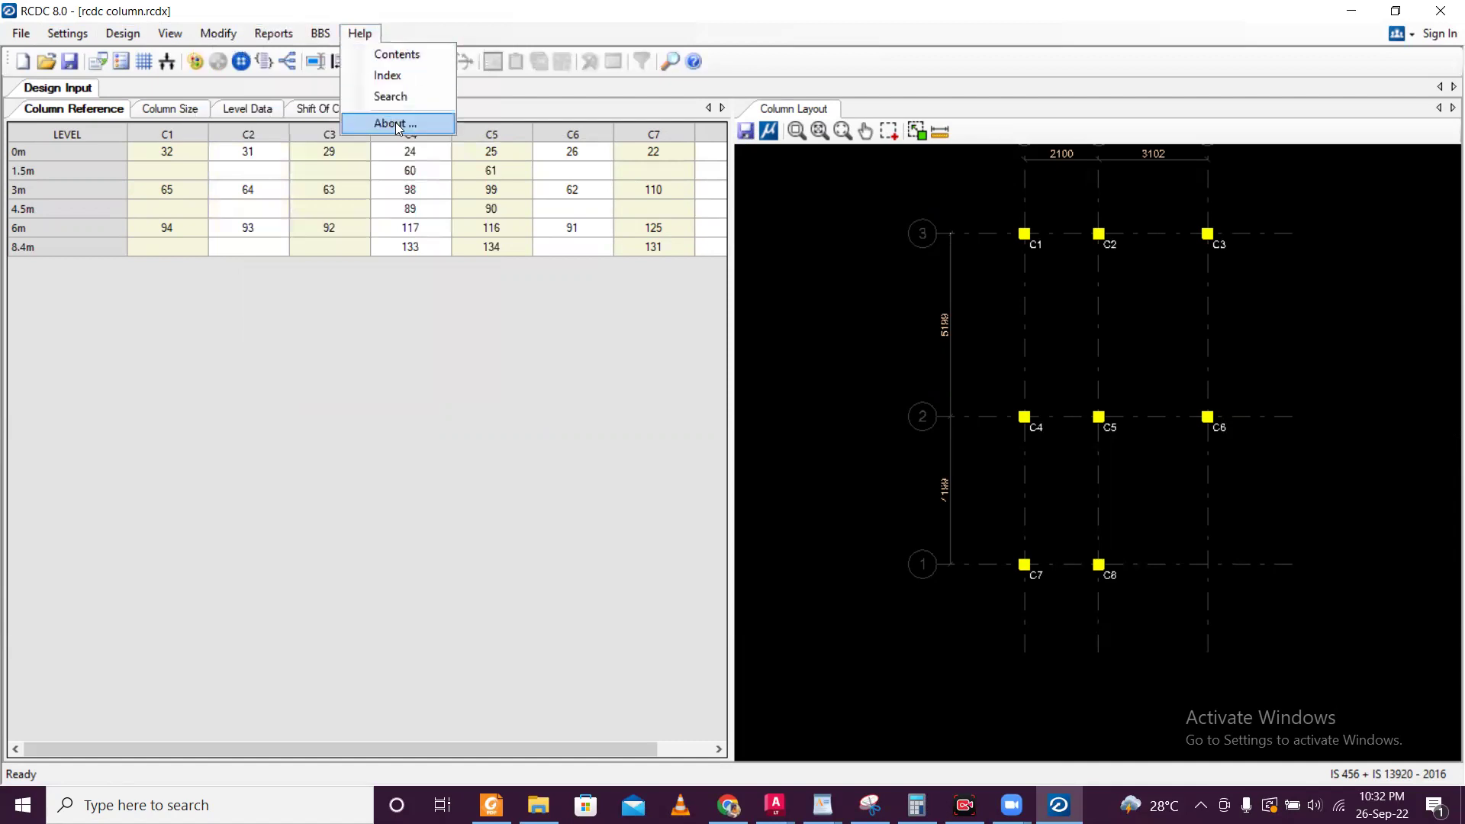
click(619, 480)
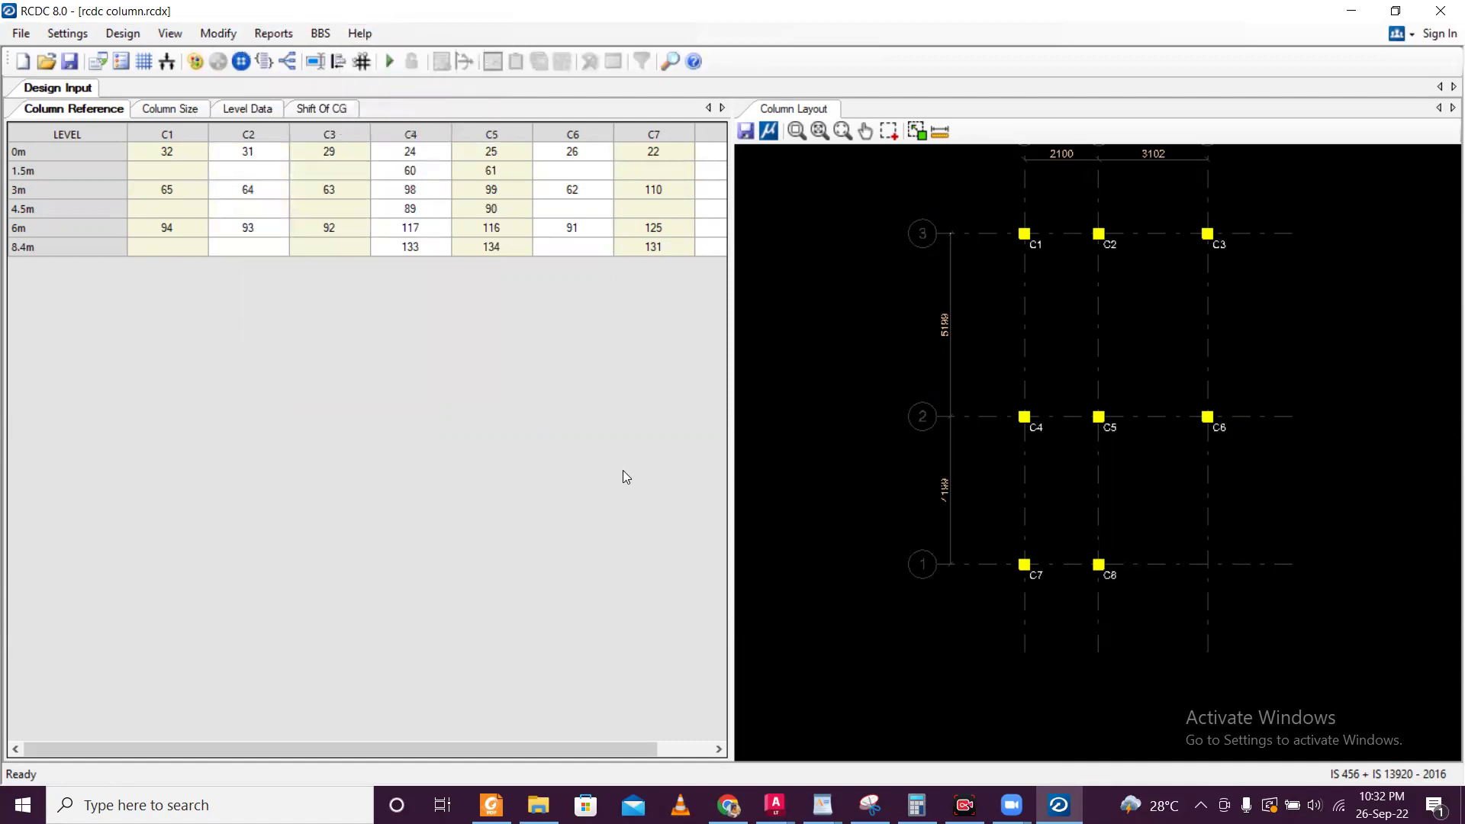
scroll(931, 357, up, 1)
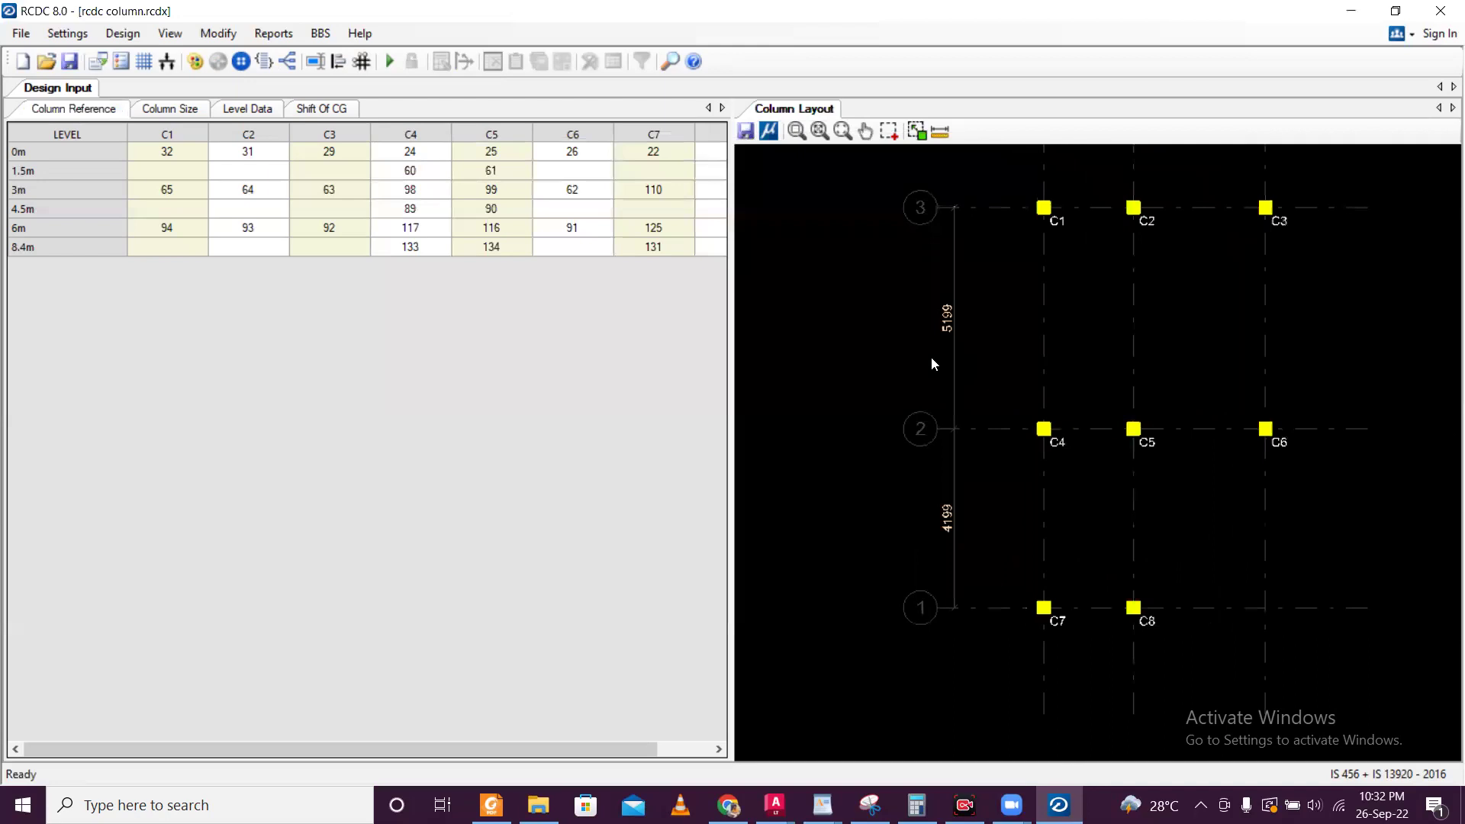
scroll(924, 363, down, 2)
scroll(1087, 415, up, 1)
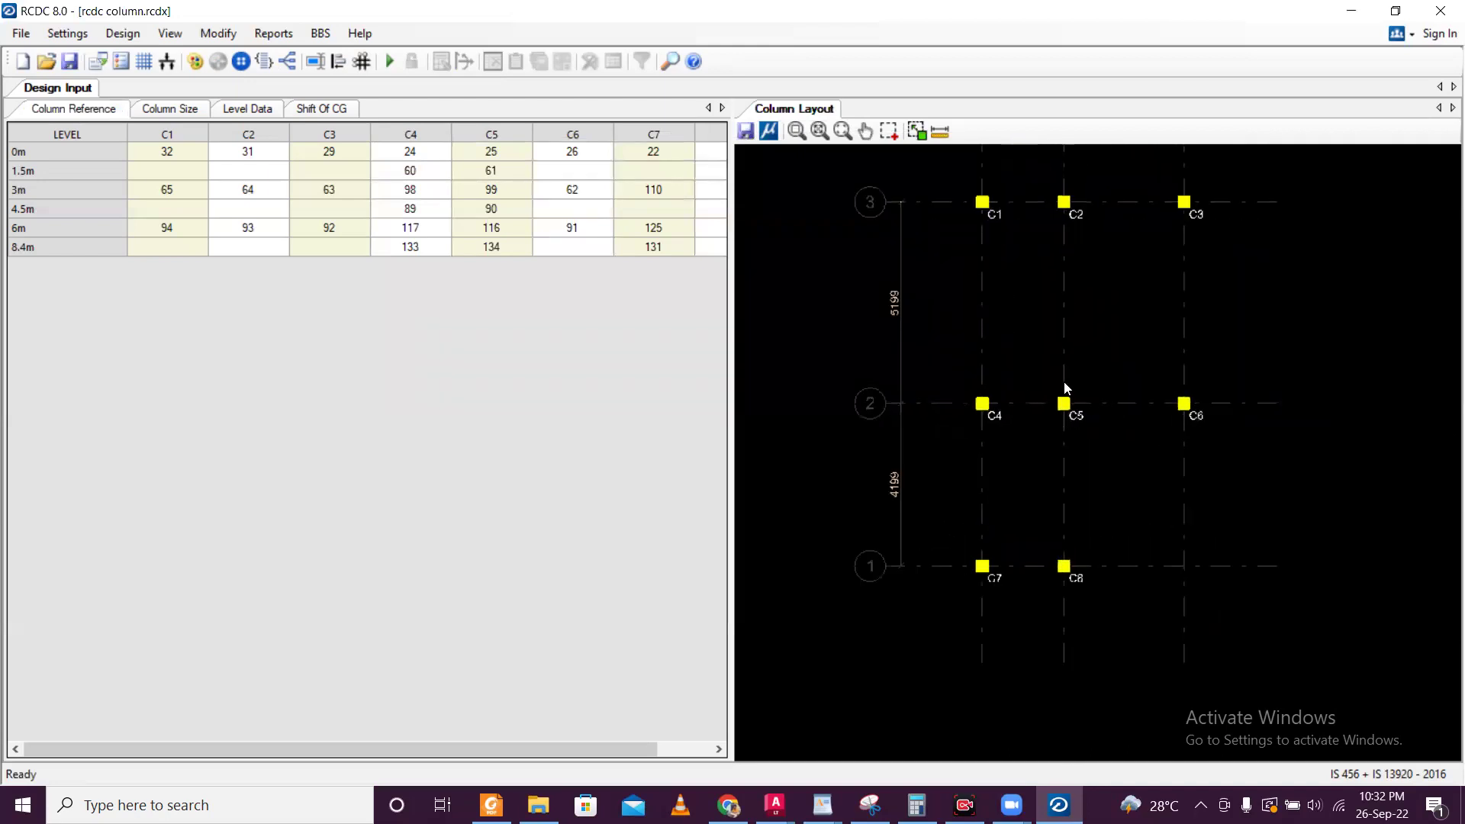
middle_drag(1087, 417, 1089, 438)
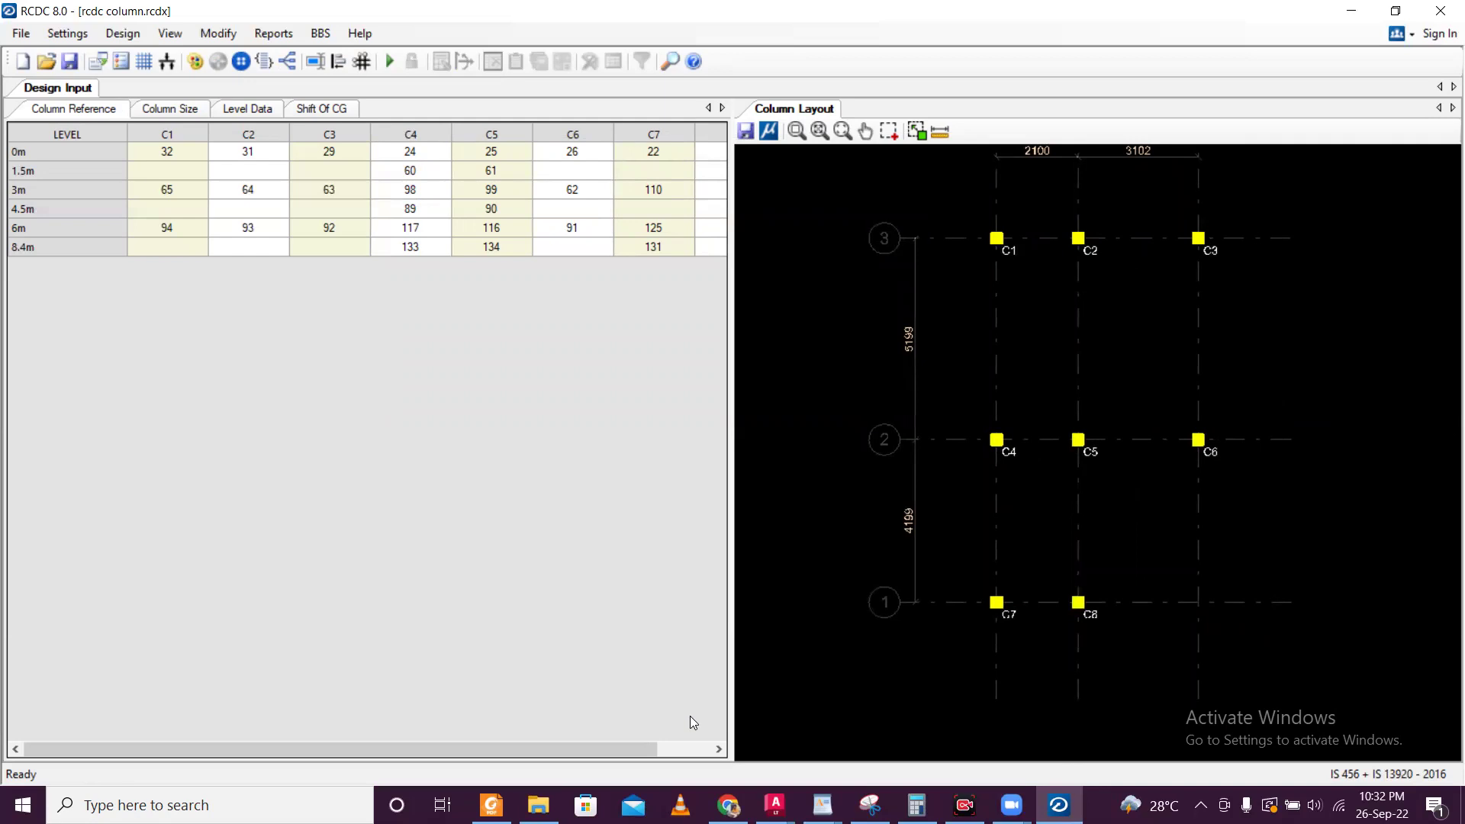
click(1071, 23)
scroll(899, 278, down, 2)
scroll(908, 280, up, 3)
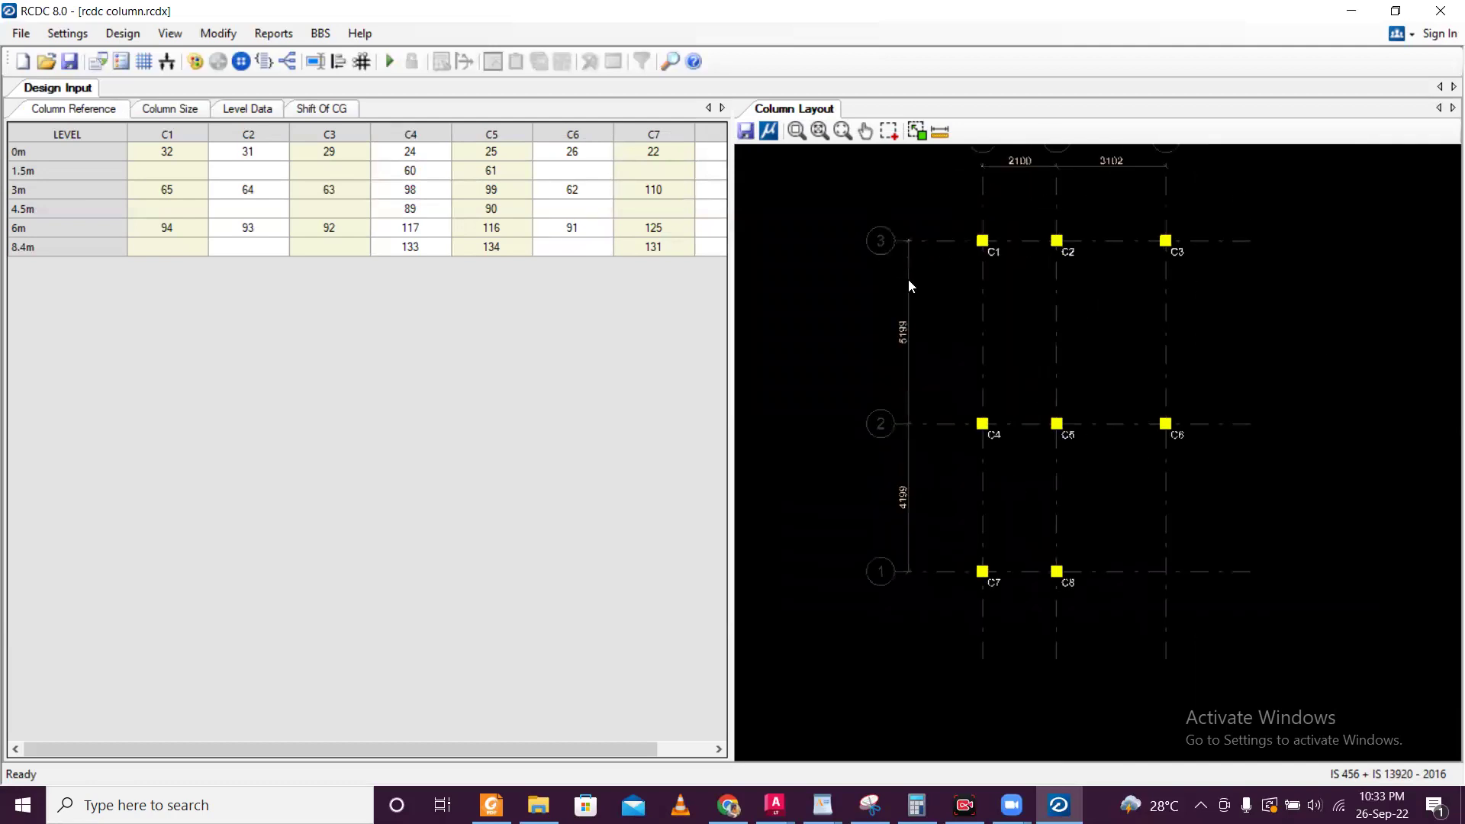
scroll(910, 279, down, 1)
middle_drag(909, 282, 999, 328)
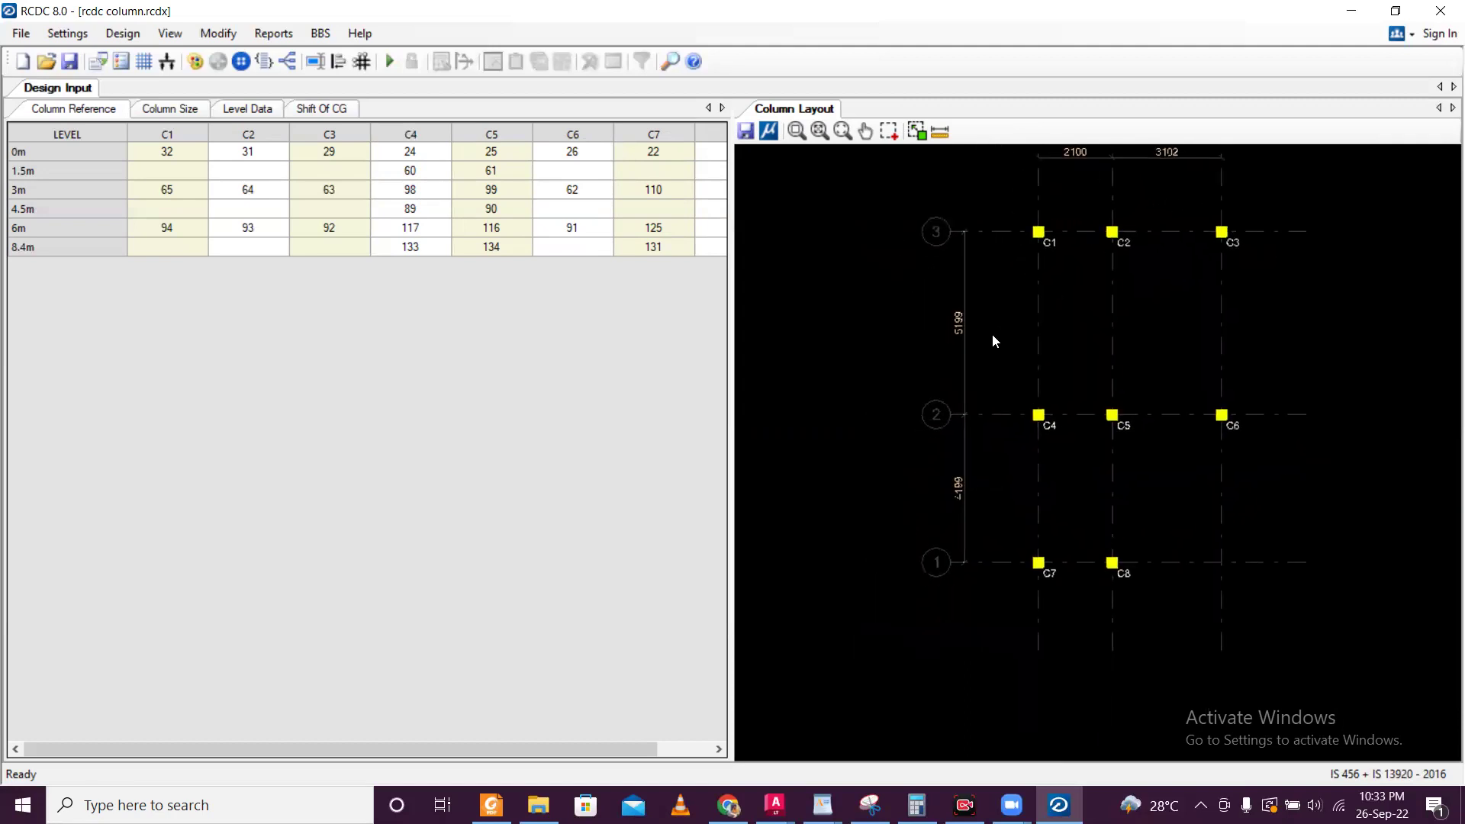